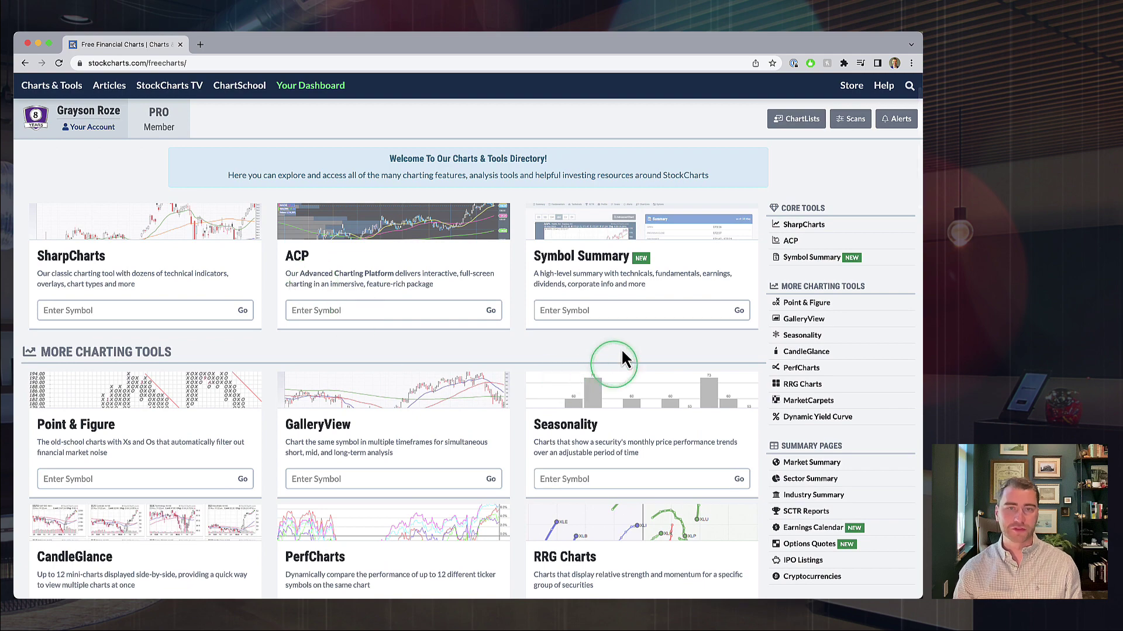
Examine the Charts & Tools directory, from the core charting tools through the Education & Support section
scroll(328, 413, up, 2)
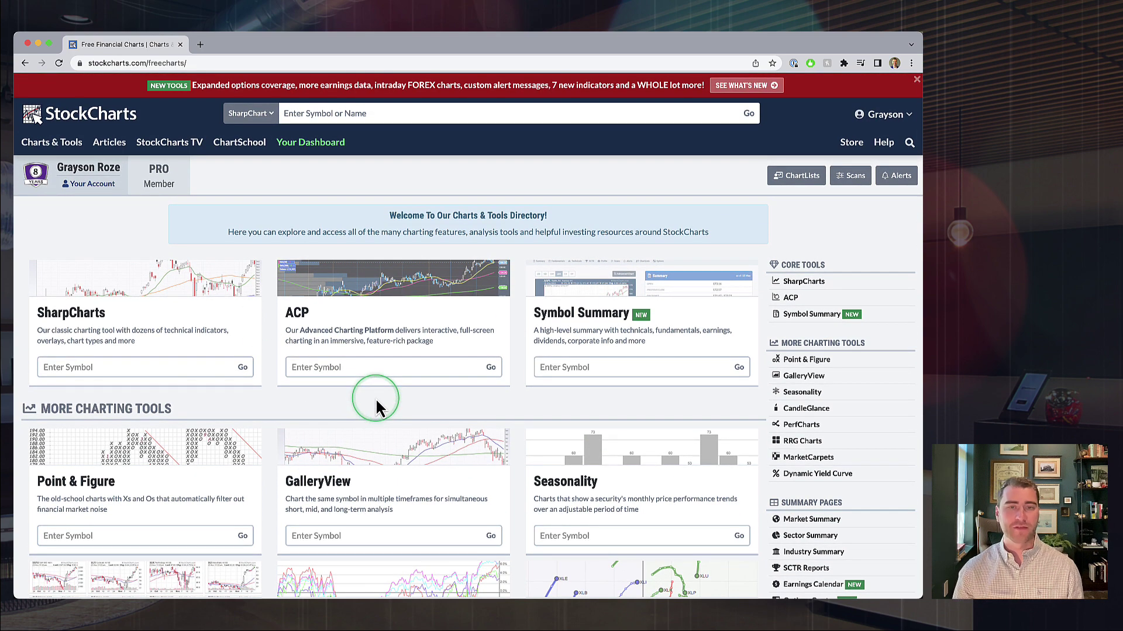
scroll(376, 401, down, 5)
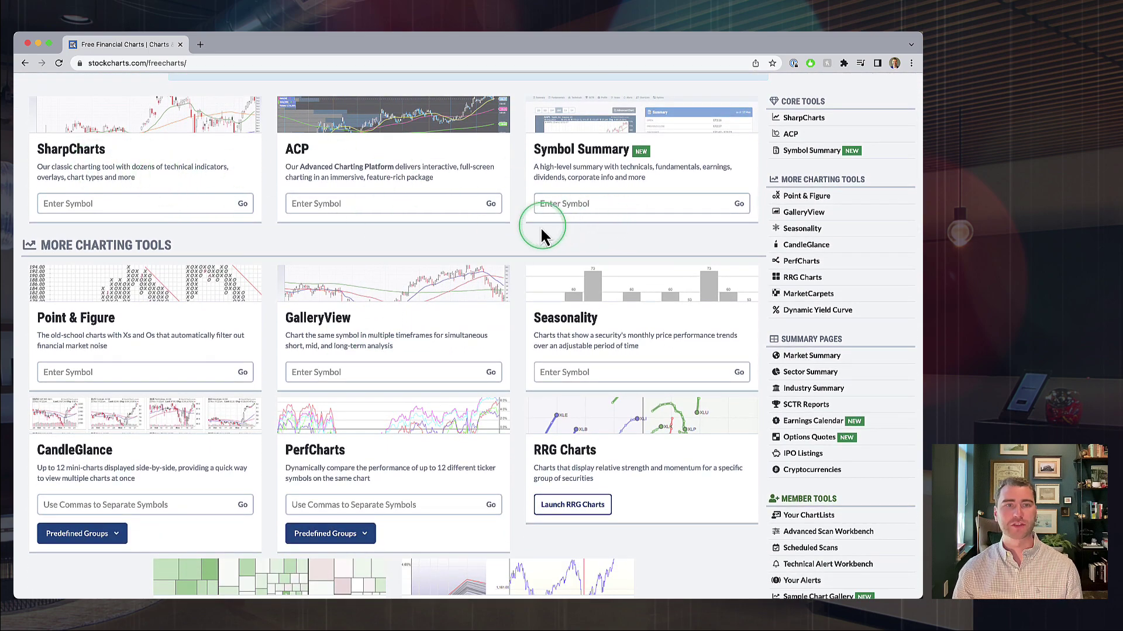
scroll(507, 266, down, 1)
scroll(507, 266, down, 8)
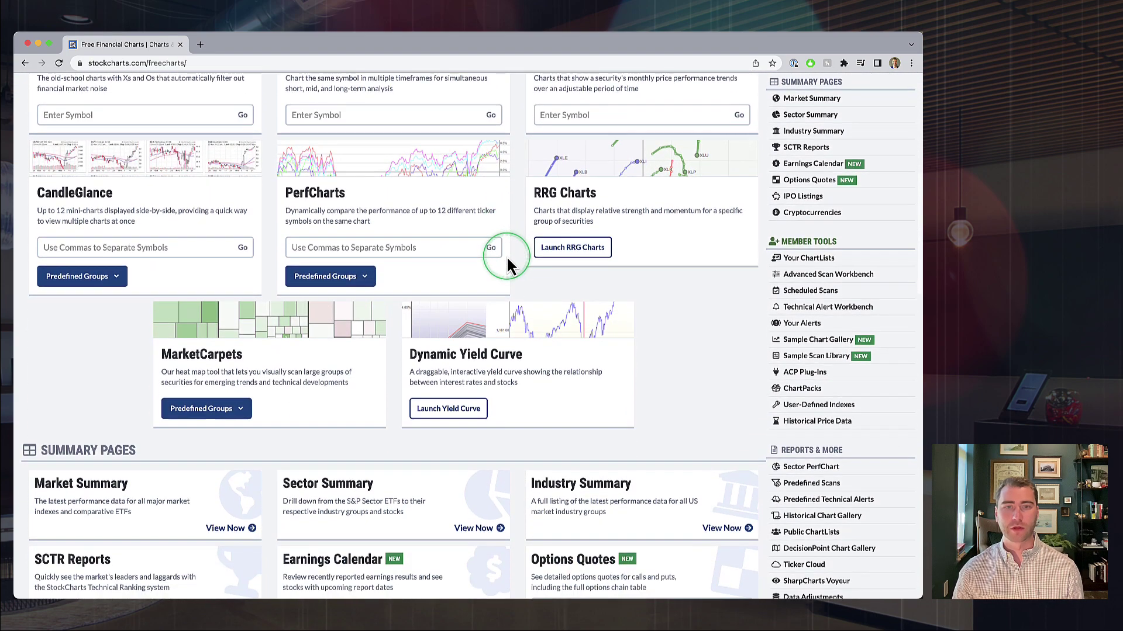
scroll(506, 255, up, 13)
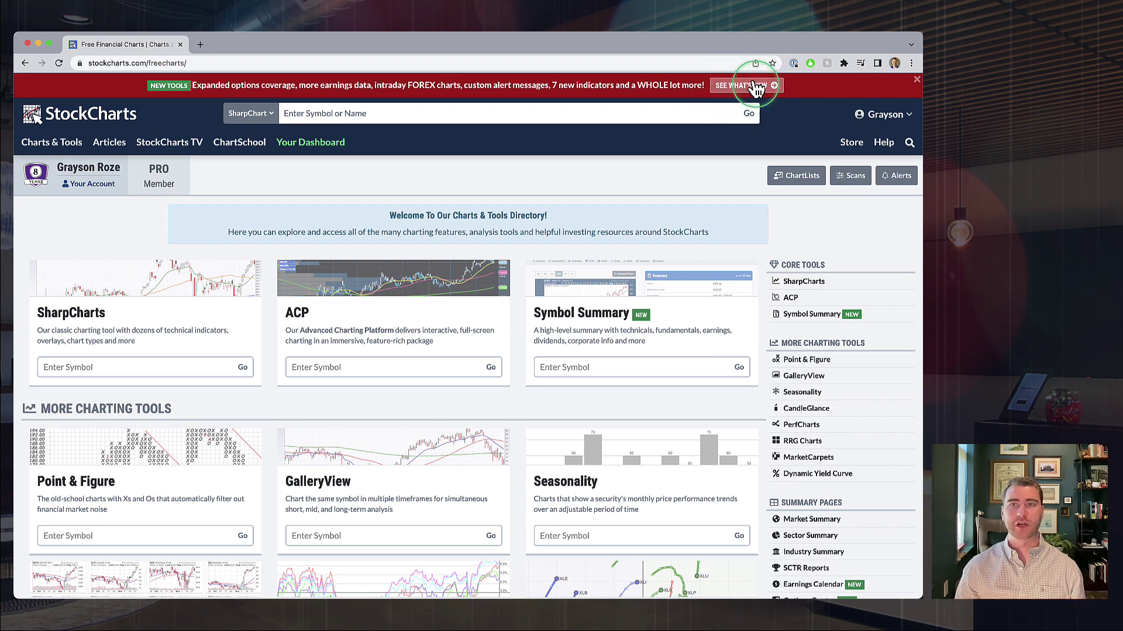
scroll(360, 258, down, 3)
scroll(360, 255, down, 15)
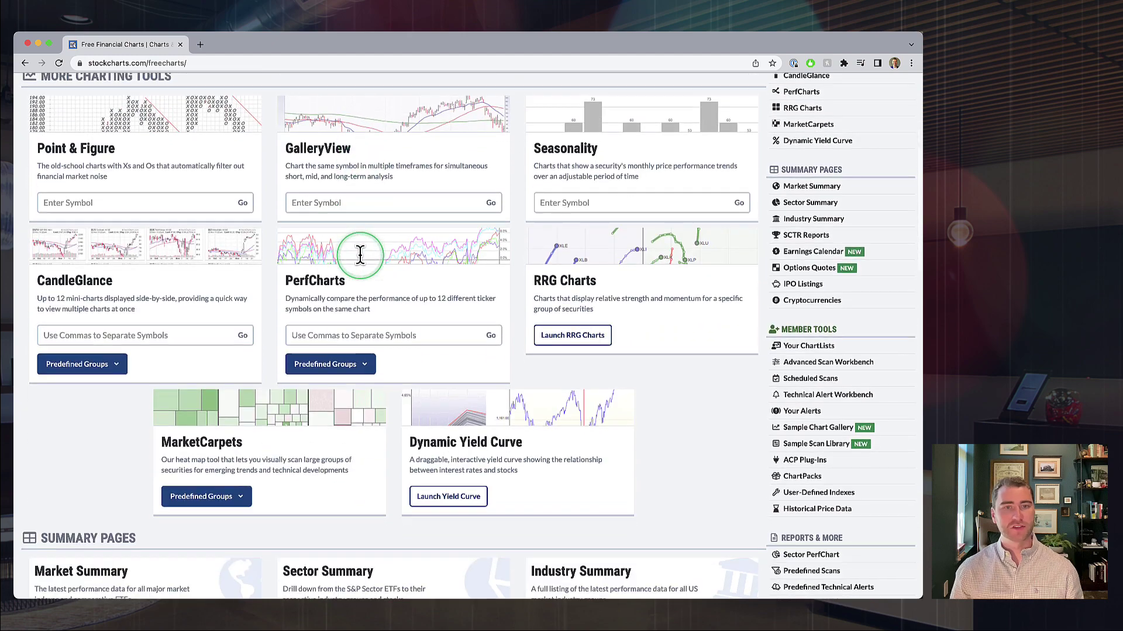
scroll(360, 259, down, 8)
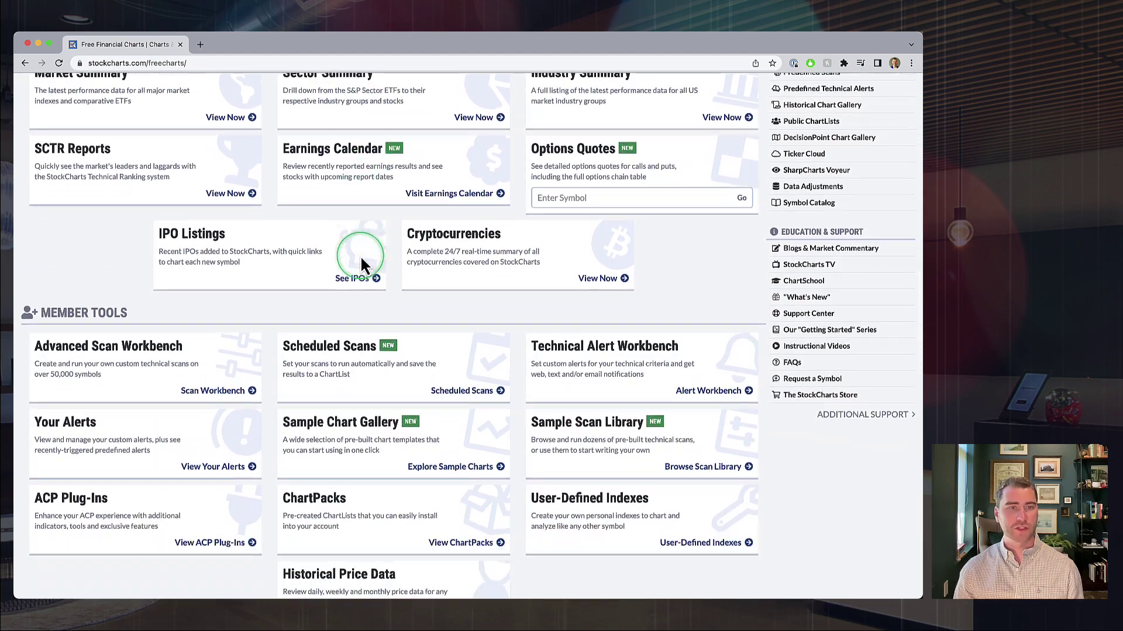
scroll(361, 259, down, 8)
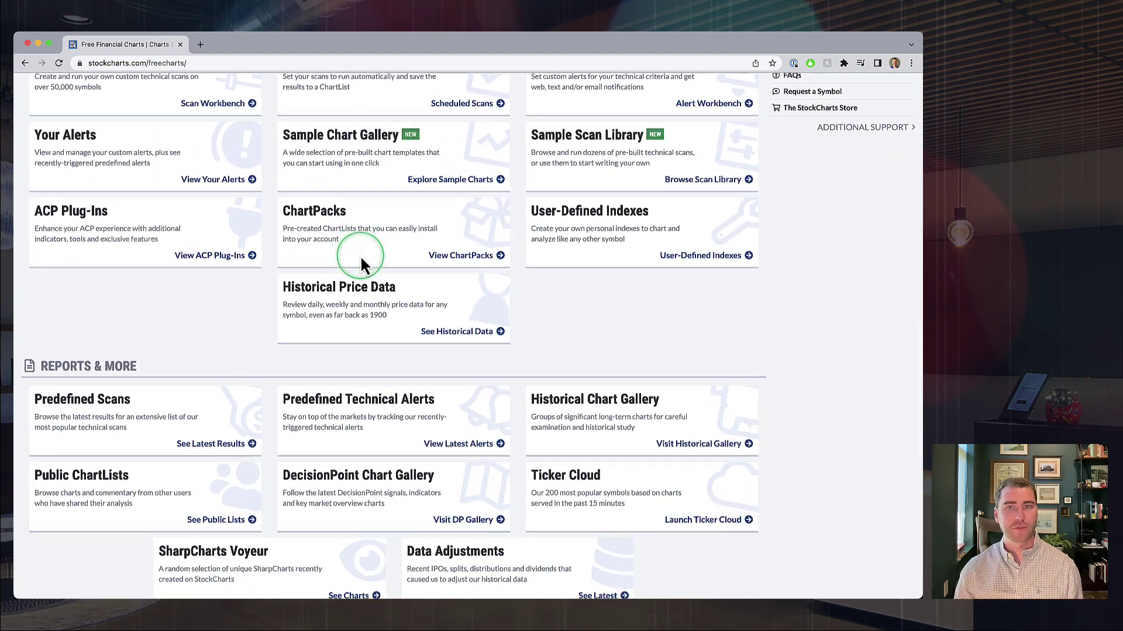
scroll(361, 259, down, 2)
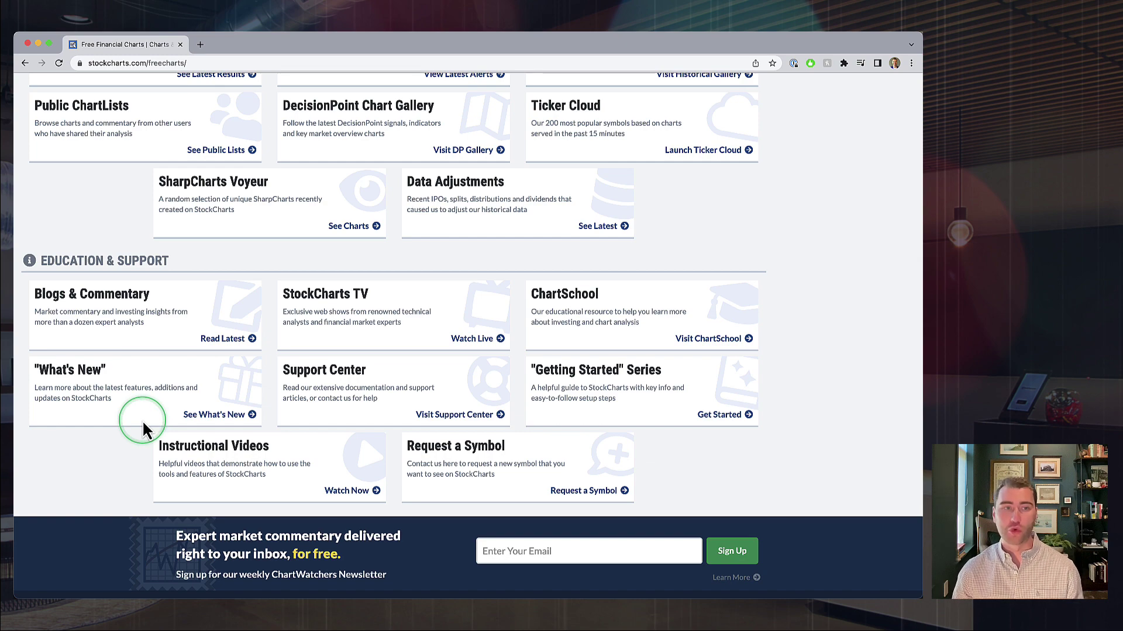
Open the "What's New" page from Education & Support, then the full notes for the Spring Product Release
click(223, 416)
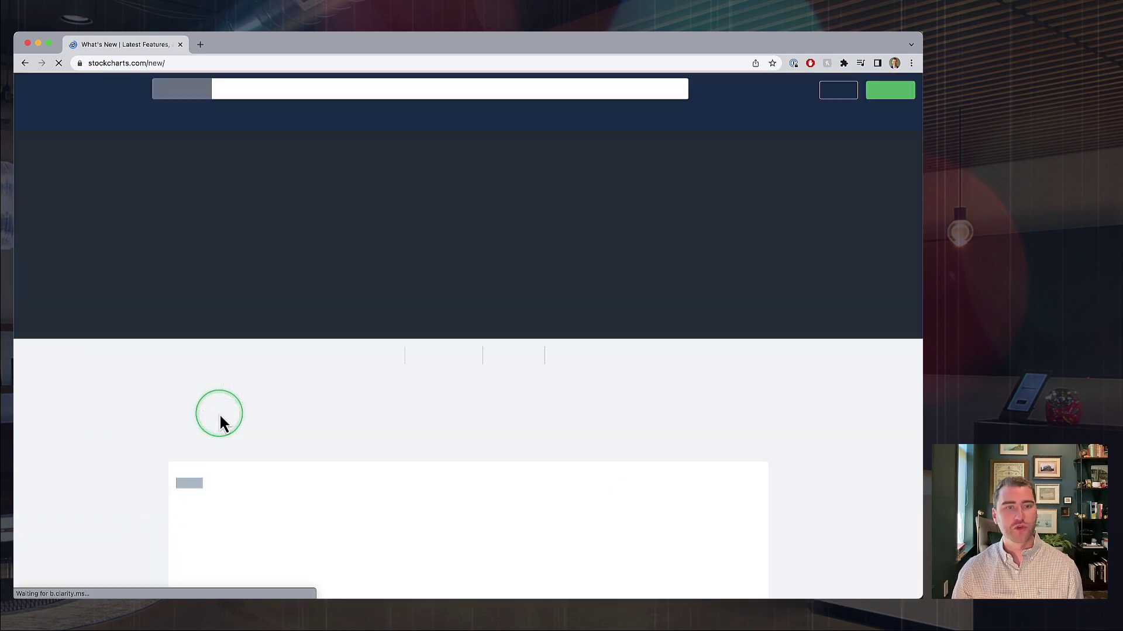
scroll(300, 321, down, 3)
scroll(300, 315, down, 2)
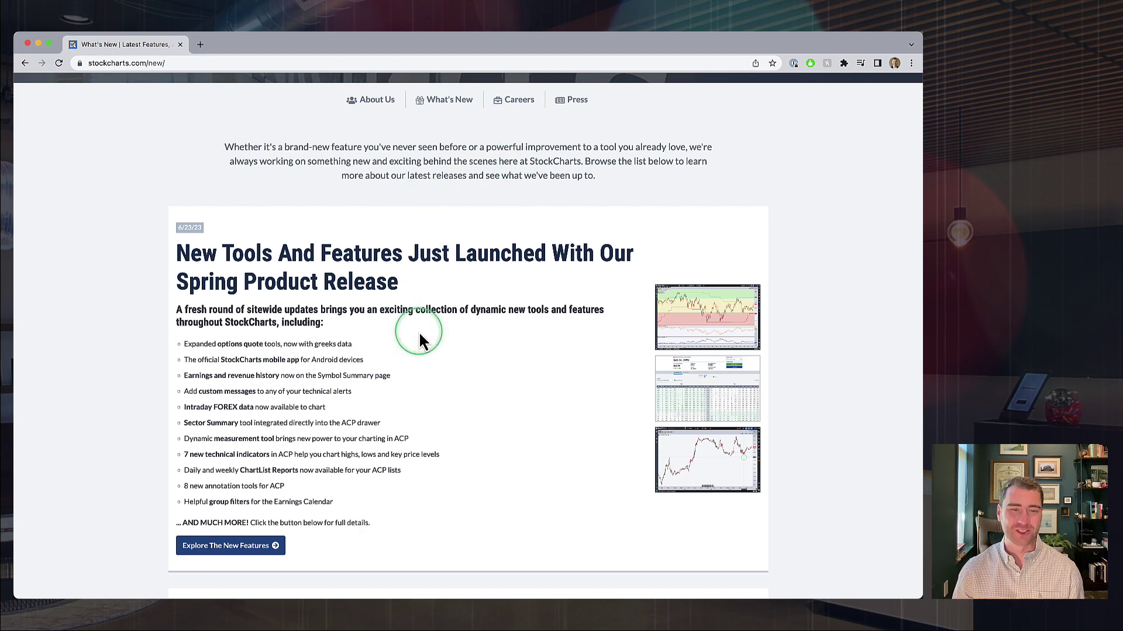
scroll(419, 332, down, 1)
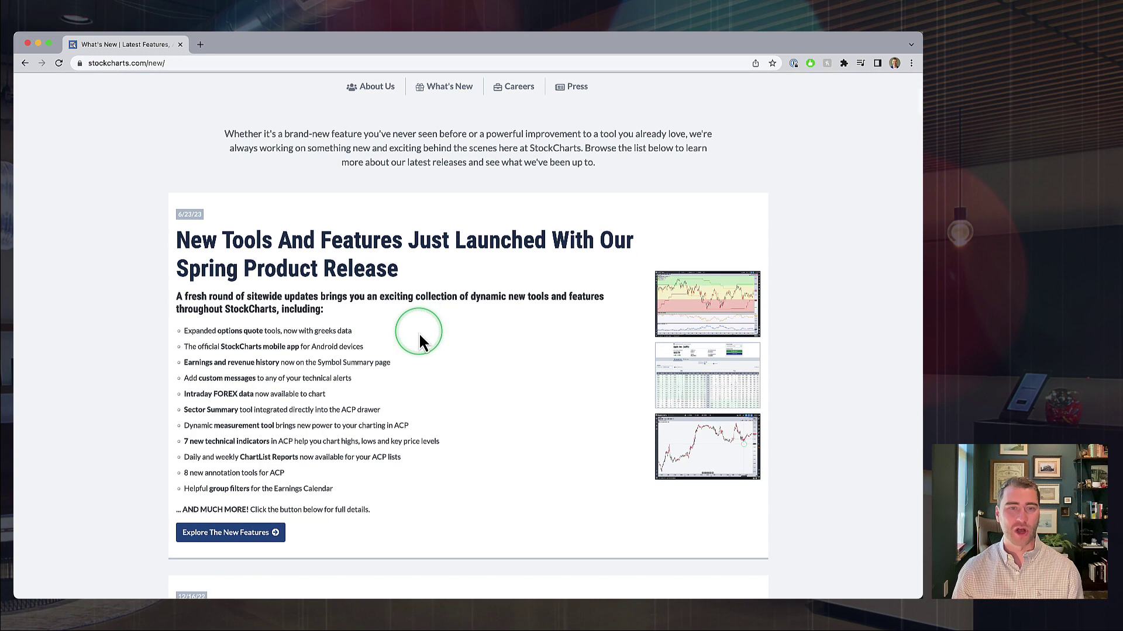
click(219, 534)
Read through the June 2023 release notes, including the list of other improvements and the early sneak peek notice
scroll(300, 298, down, 5)
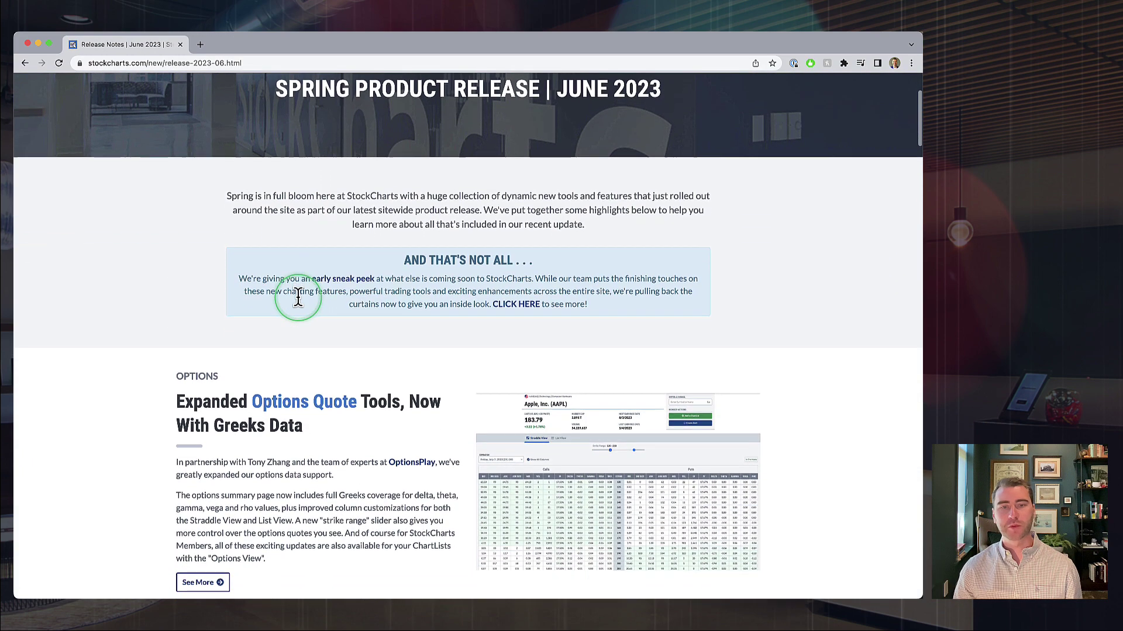
scroll(298, 297, down, 10)
scroll(299, 307, down, 15)
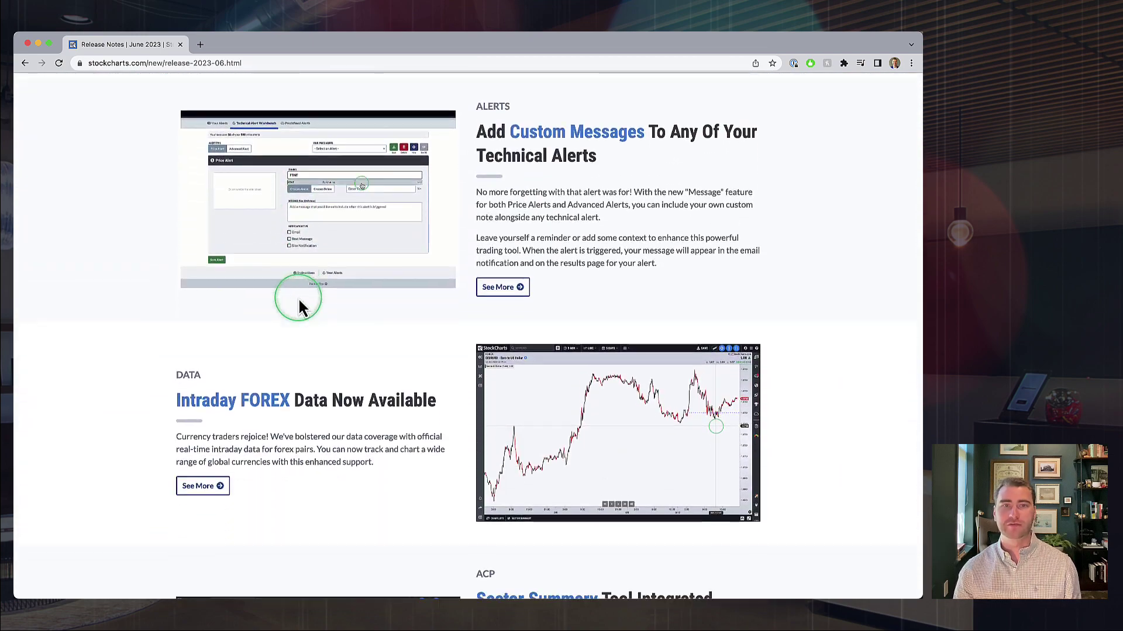
scroll(299, 307, down, 14)
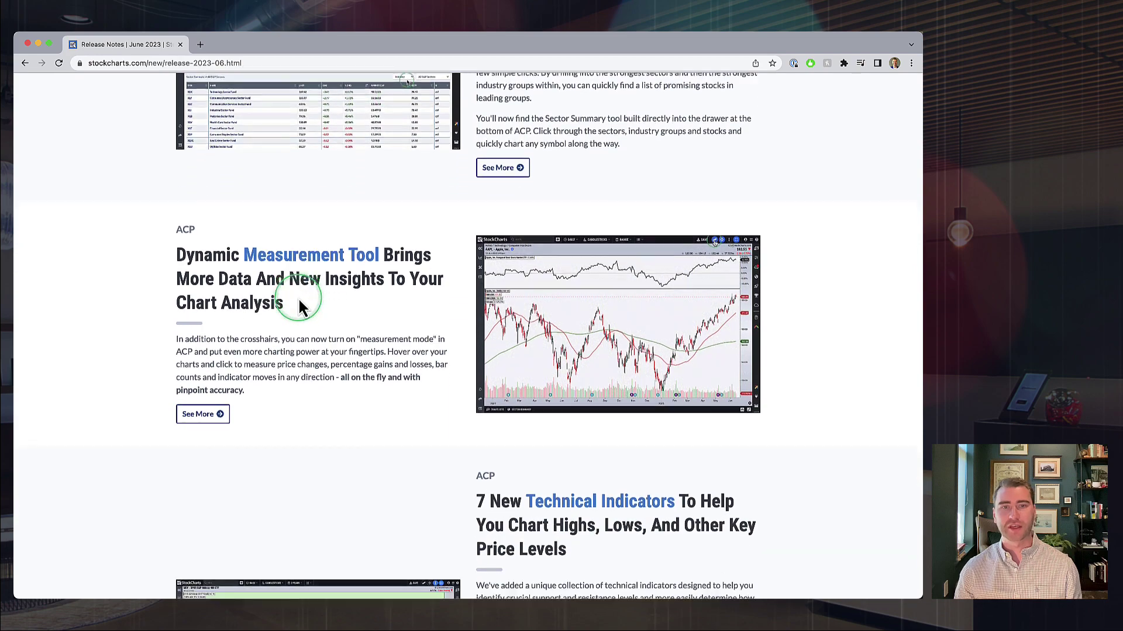
scroll(300, 307, down, 12)
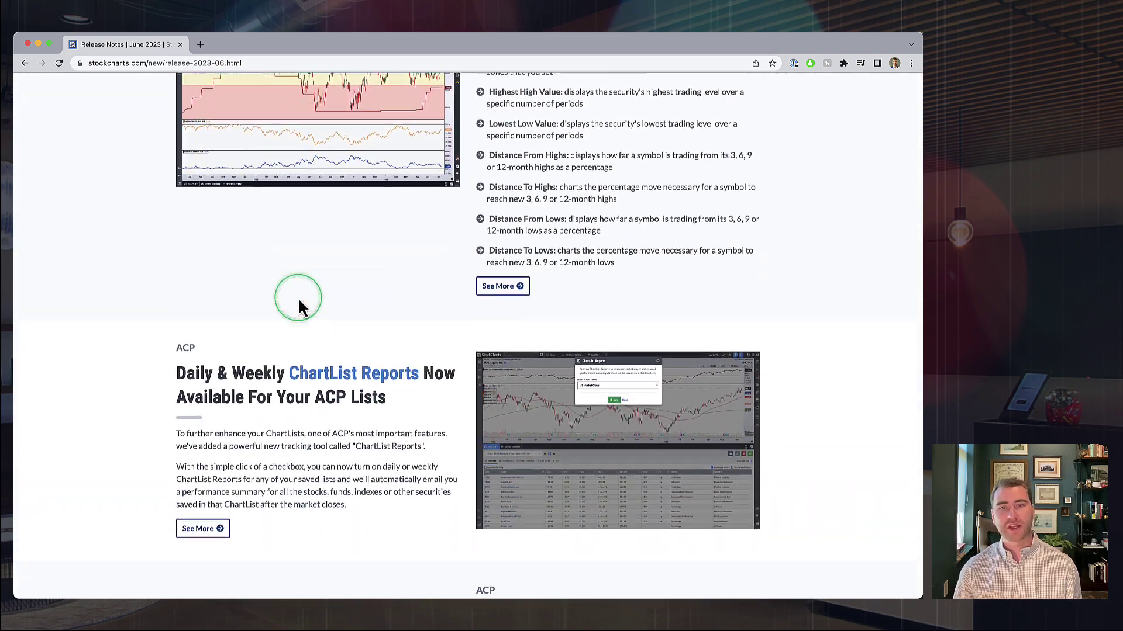
scroll(300, 307, down, 8)
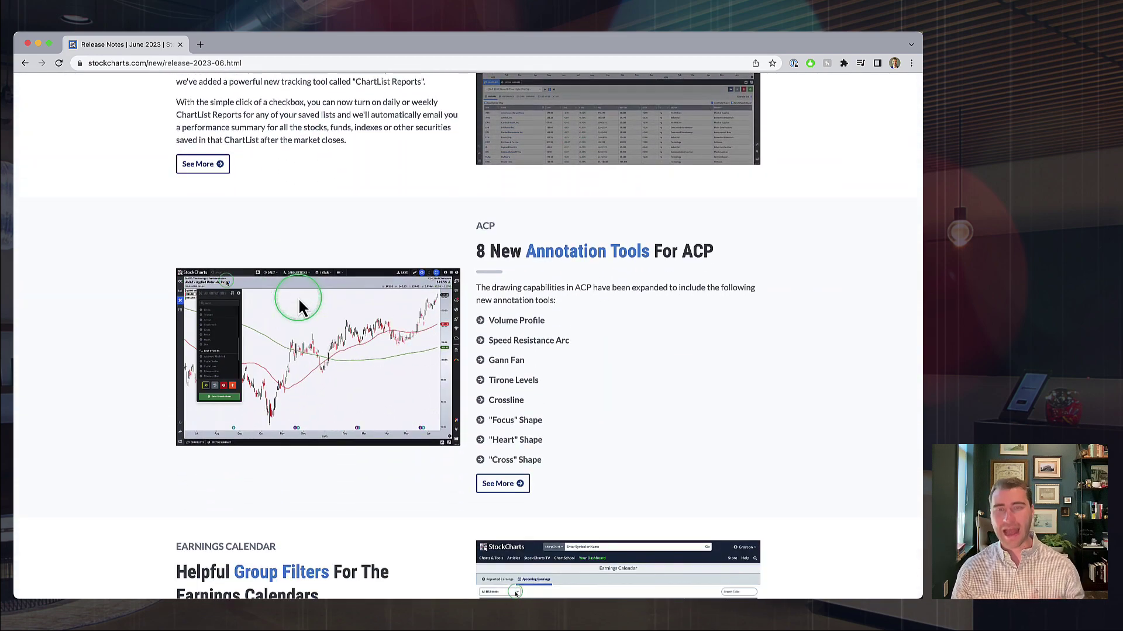
scroll(299, 302, down, 5)
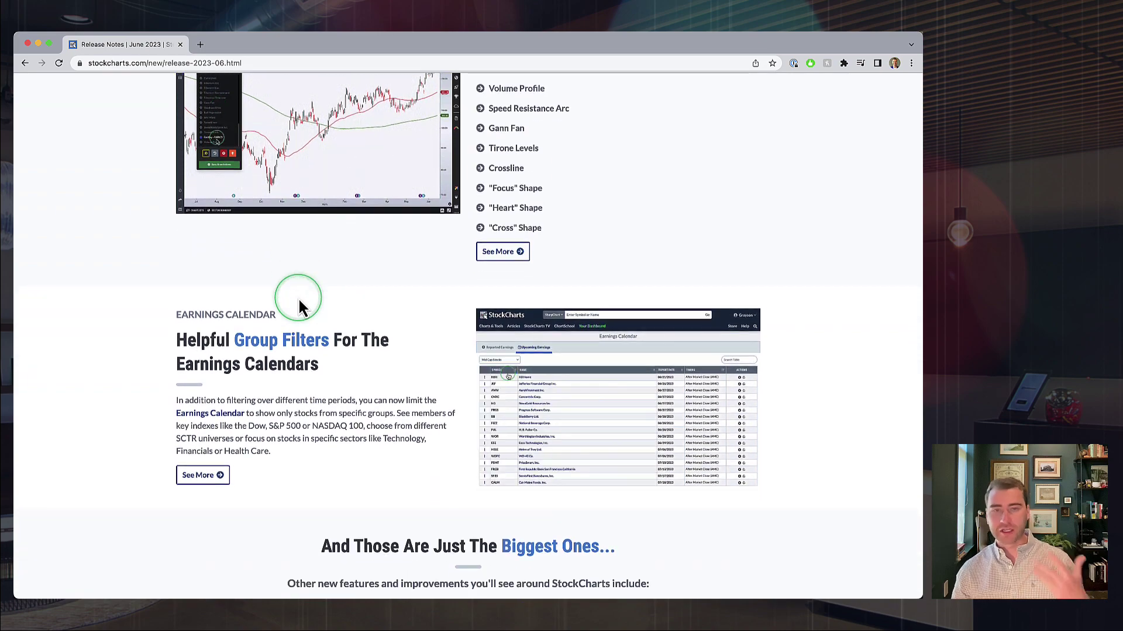
scroll(299, 304, down, 7)
scroll(300, 307, down, 8)
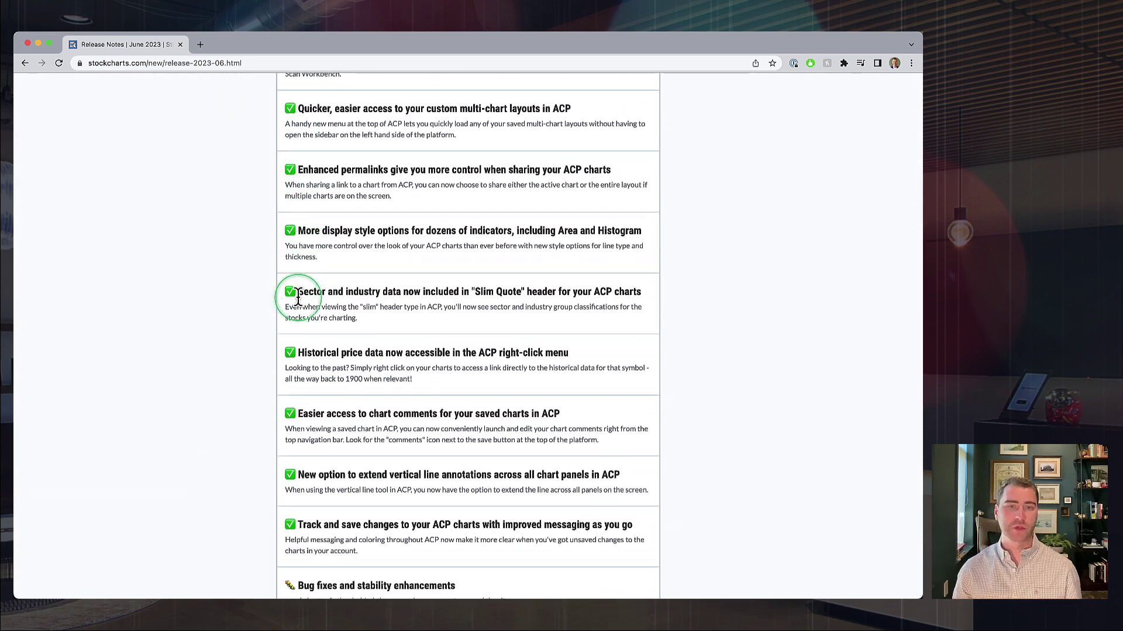
scroll(298, 298, down, 3)
scroll(299, 307, up, 20)
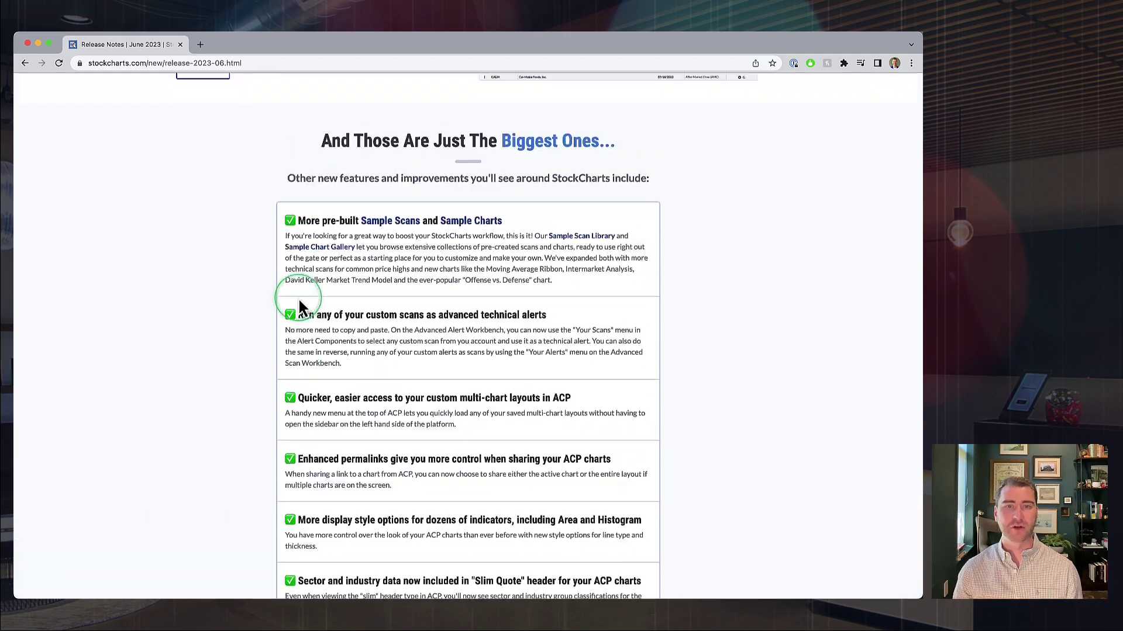
scroll(299, 307, up, 20)
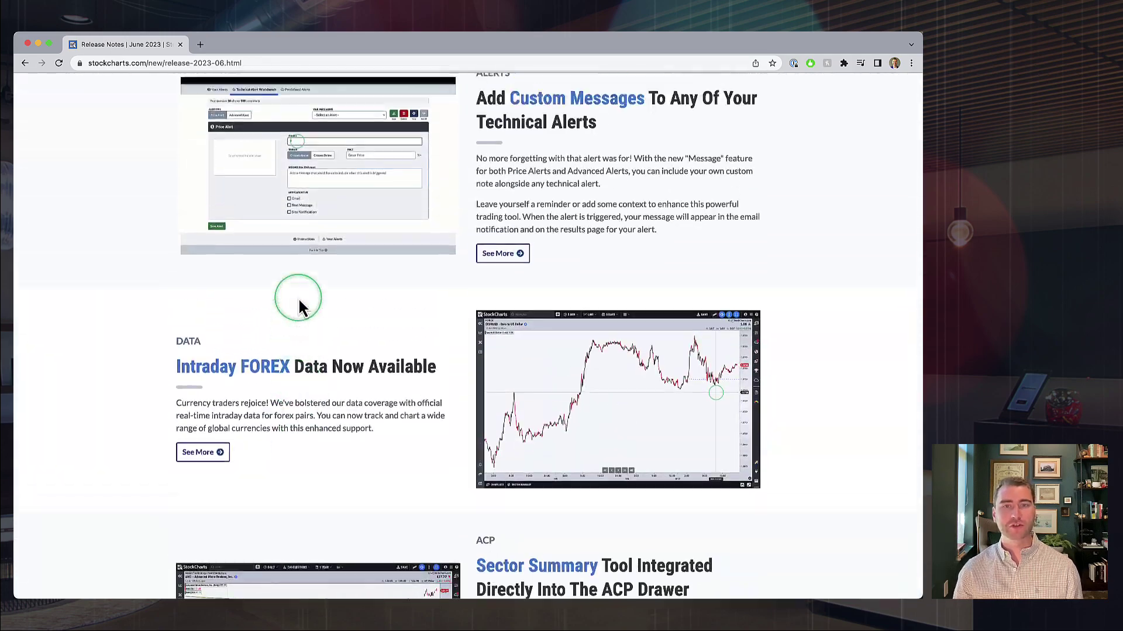
scroll(298, 295, up, 5)
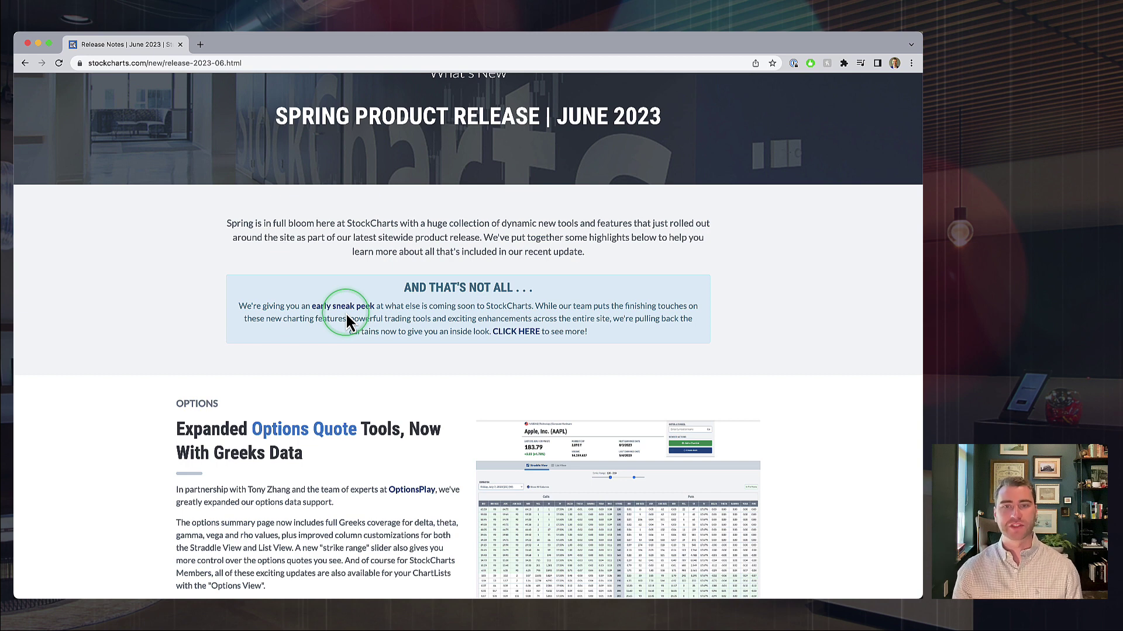
scroll(346, 313, up, 2)
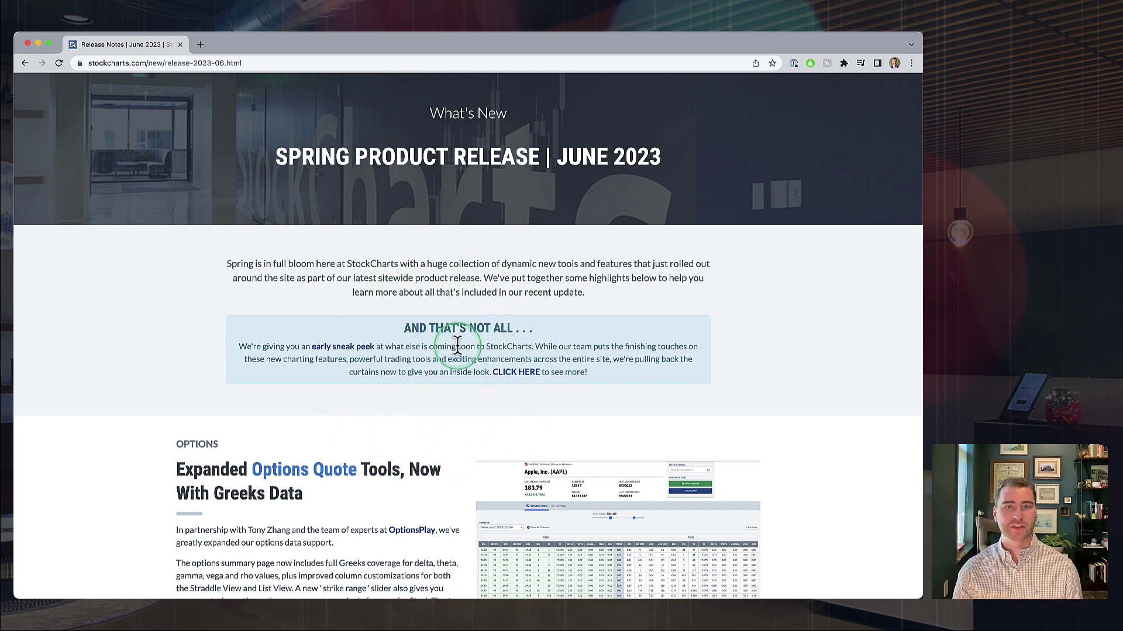
Go to the member dashboard and look through the Member Tools list, including the "What's New" and "Getting Started" entries
scroll(458, 343, up, 3)
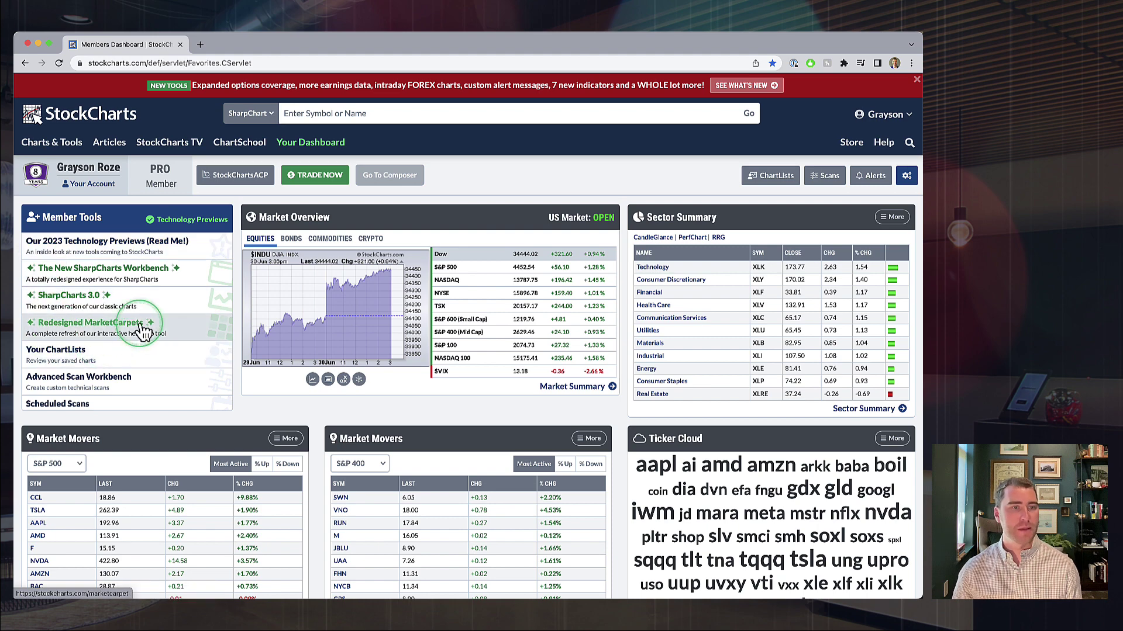
scroll(143, 332, down, 12)
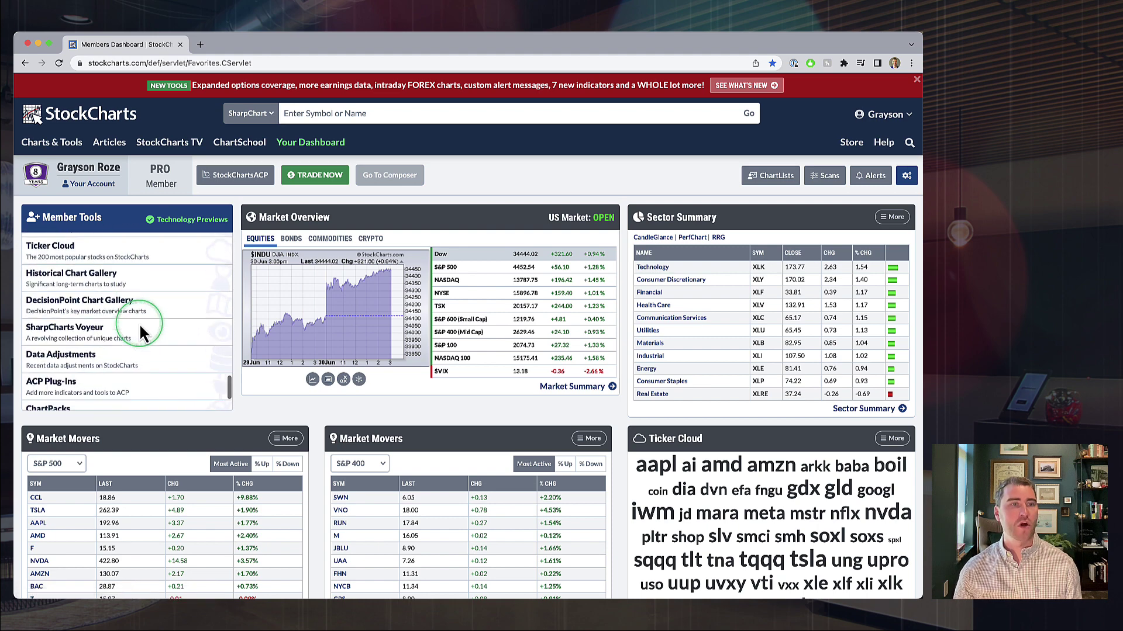
scroll(139, 323, down, 1)
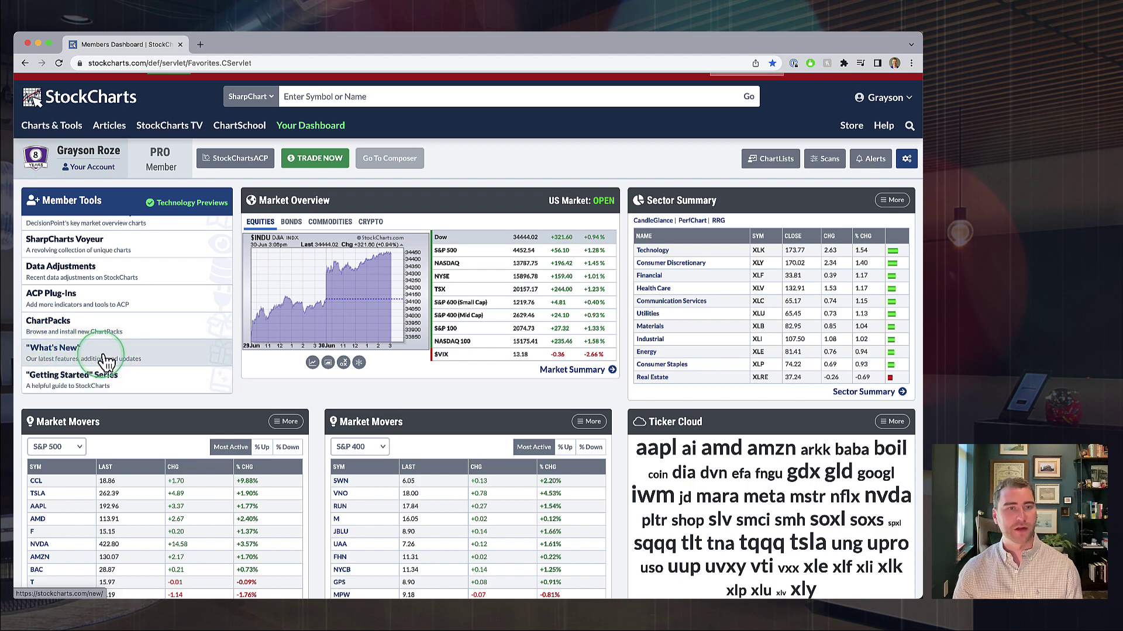
scroll(95, 363, up, 13)
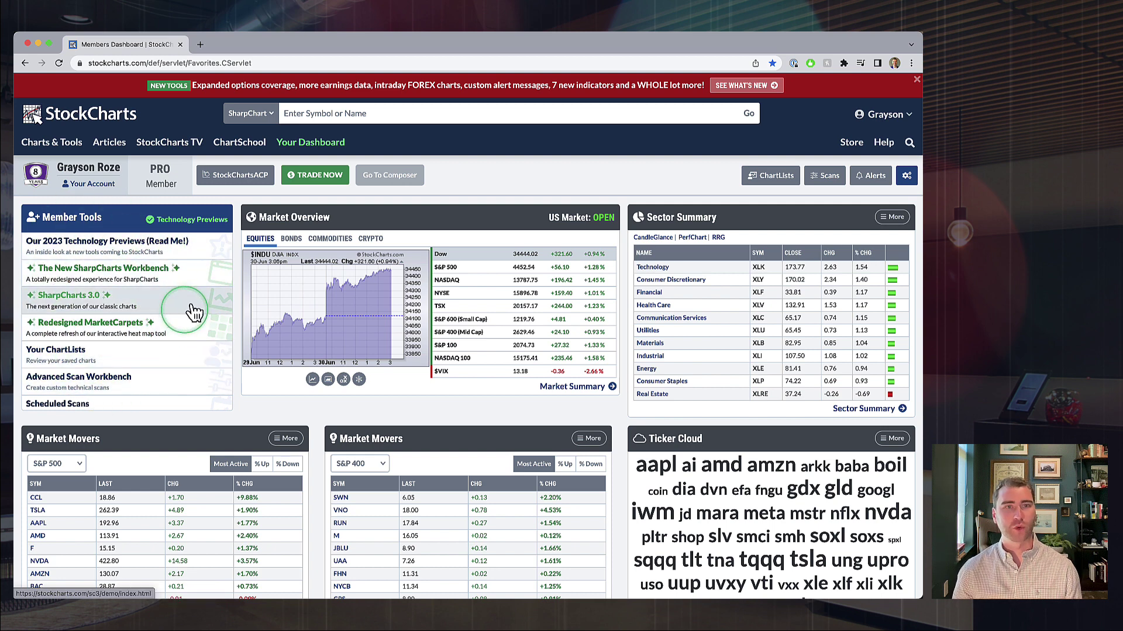
Turn Technology Previews off and back on for the Member Tools list
click(171, 223)
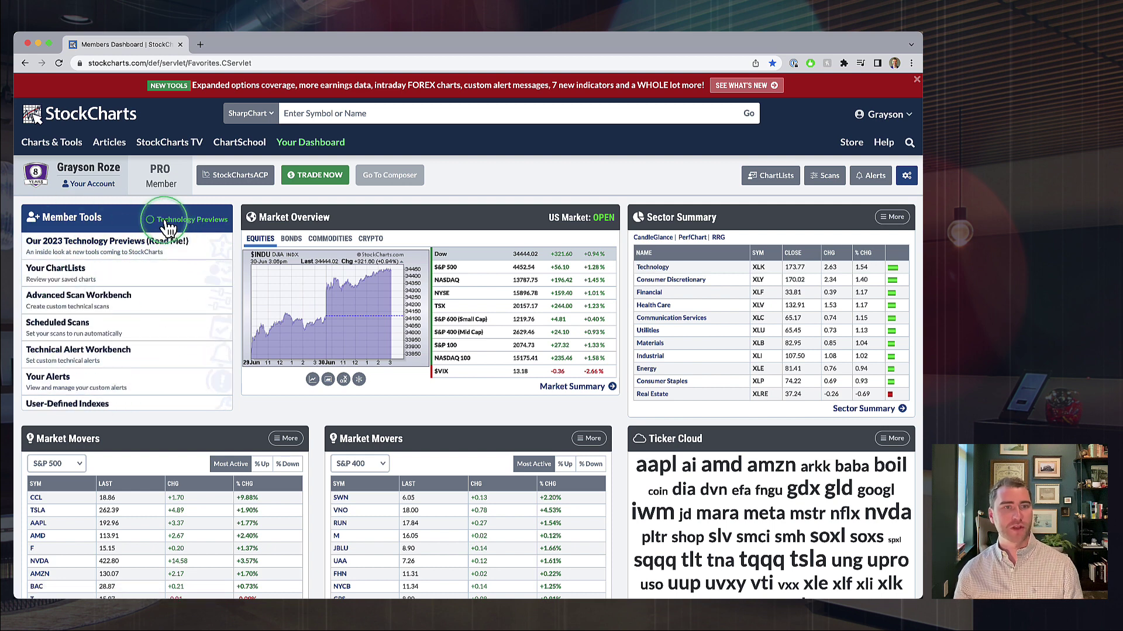
click(168, 225)
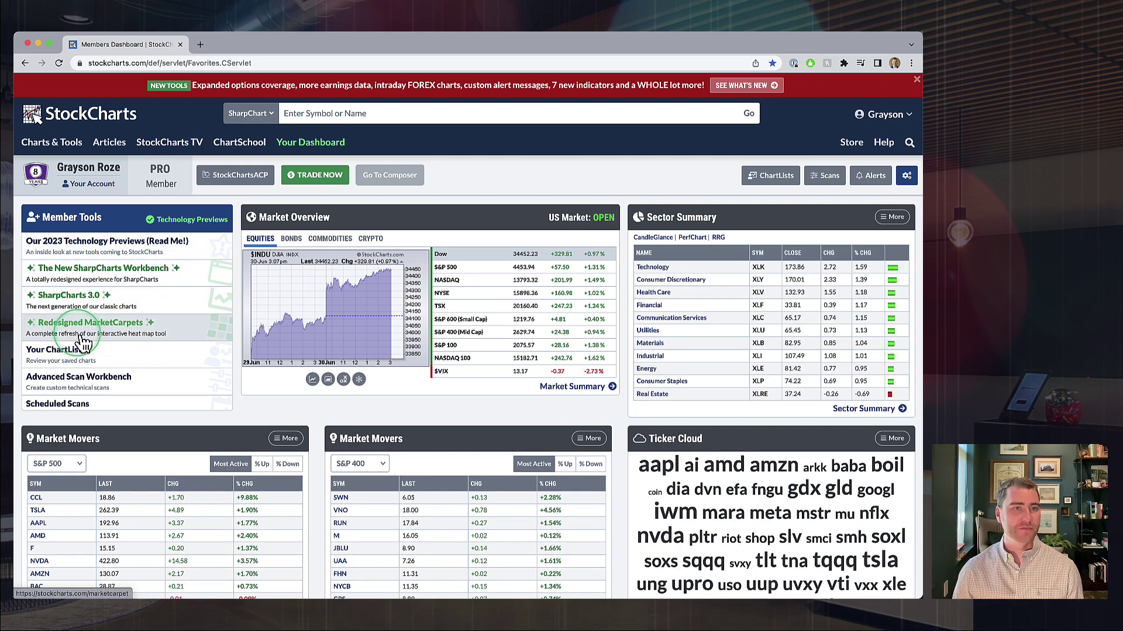
Open "Our 2023 Technology Previews (Read Me!)" and review the feedback note and the SharpCharts Workbench and SharpCharts 3.0 previews
click(80, 252)
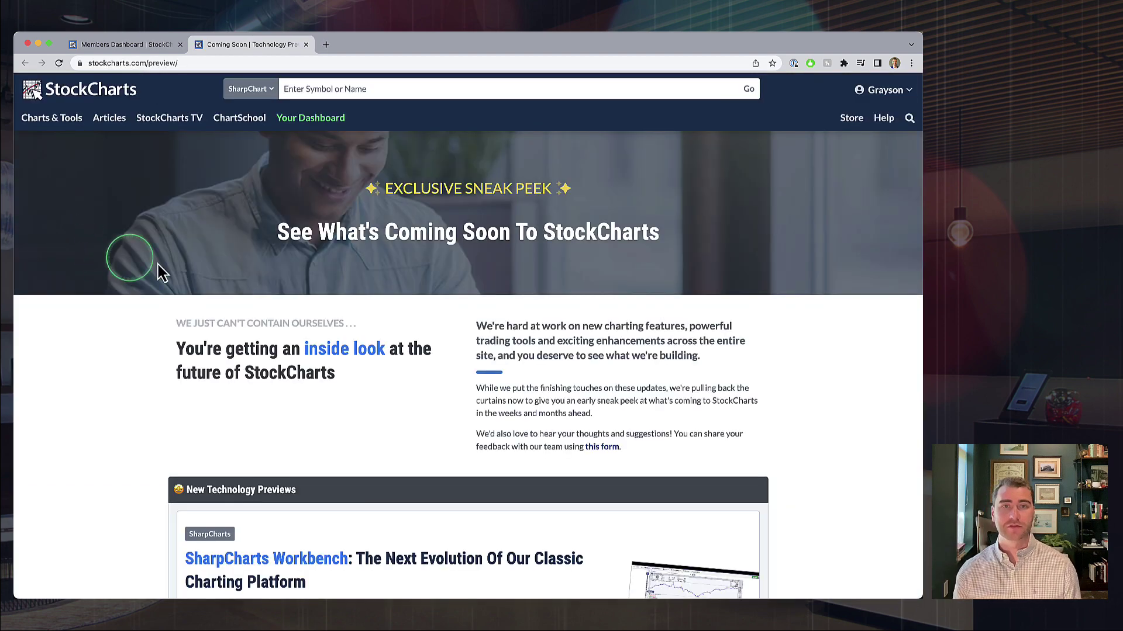
scroll(214, 276, down, 3)
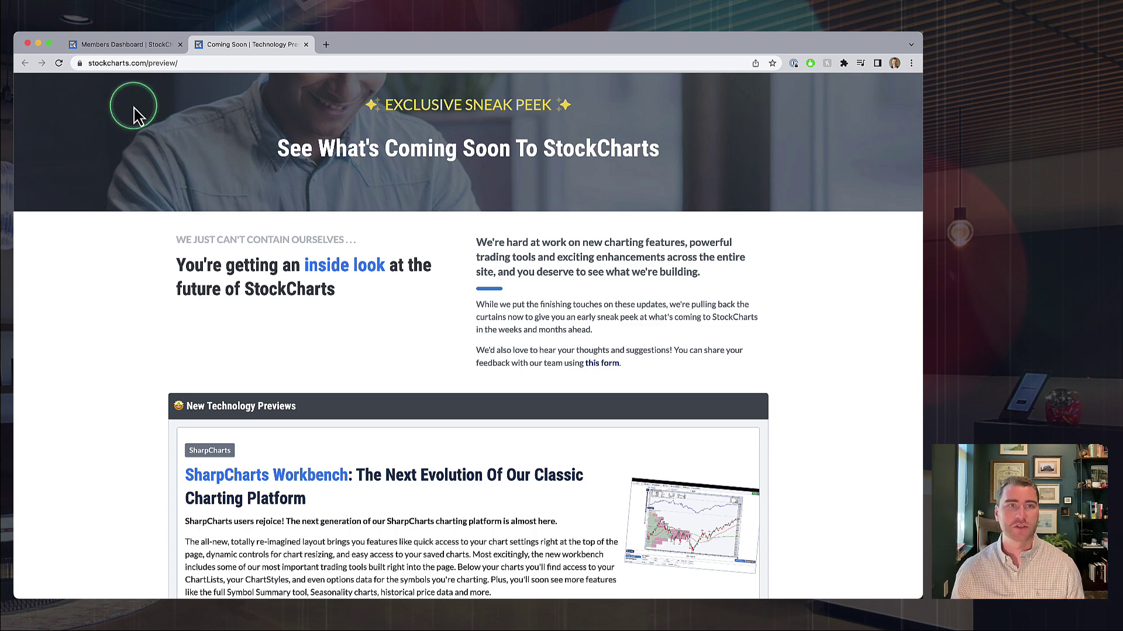
scroll(501, 245, down, 3)
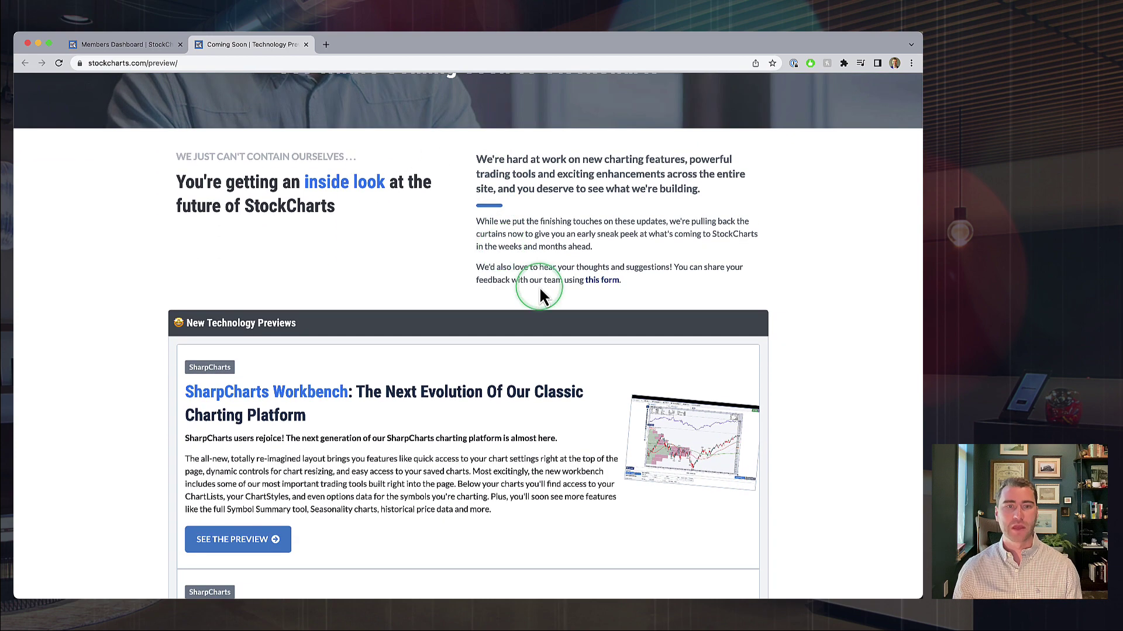
scroll(544, 295, down, 5)
scroll(544, 296, down, 2)
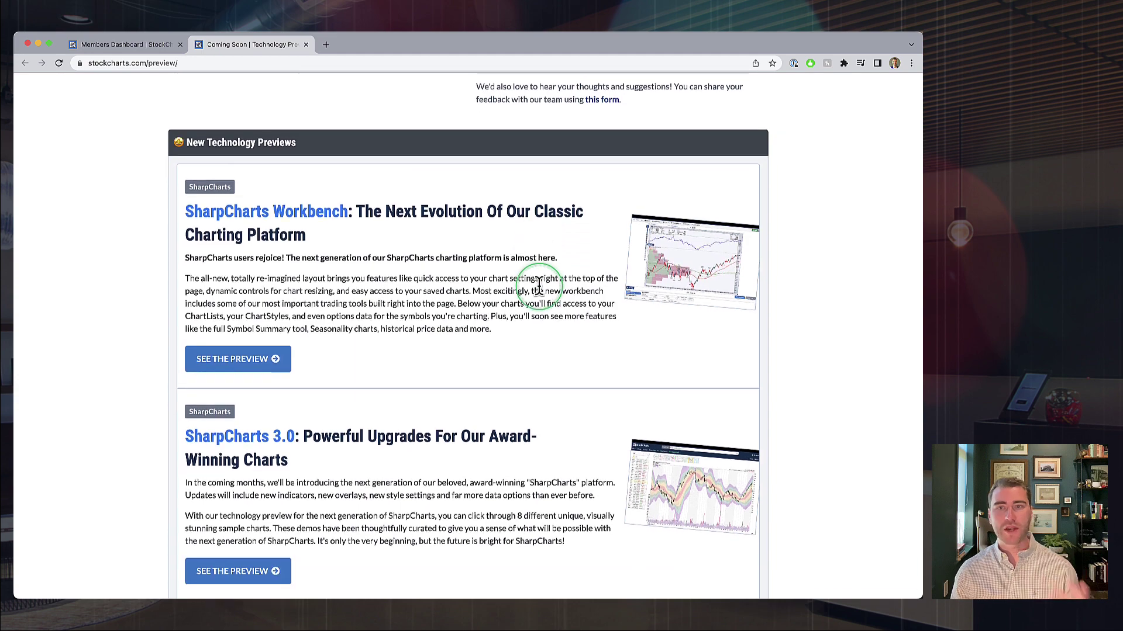
scroll(538, 285, up, 9)
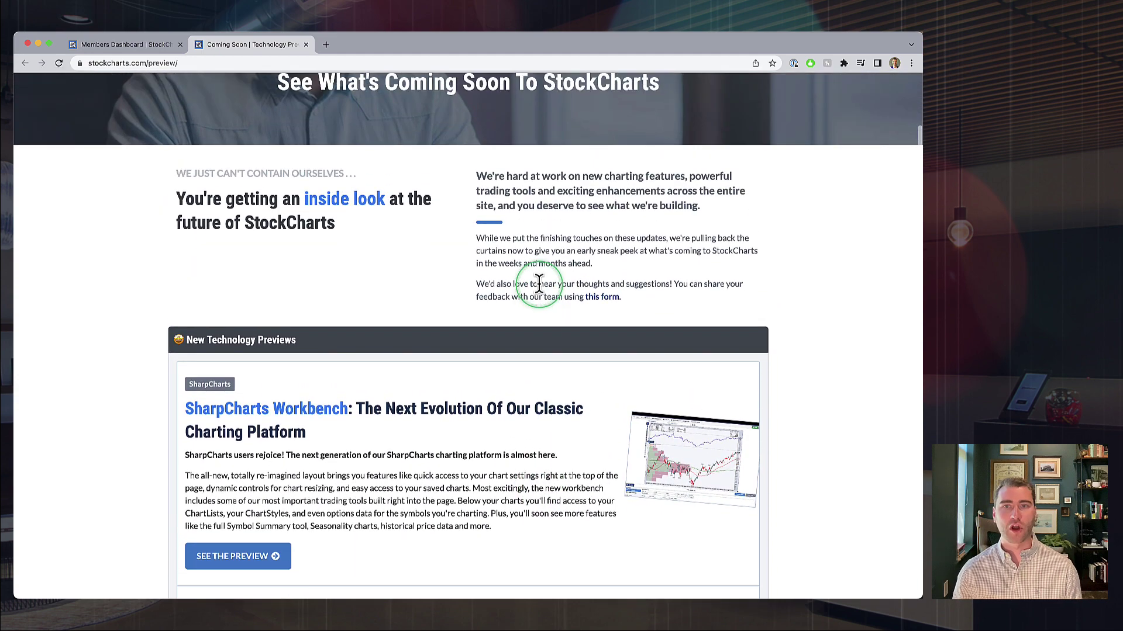
scroll(539, 284, up, 1)
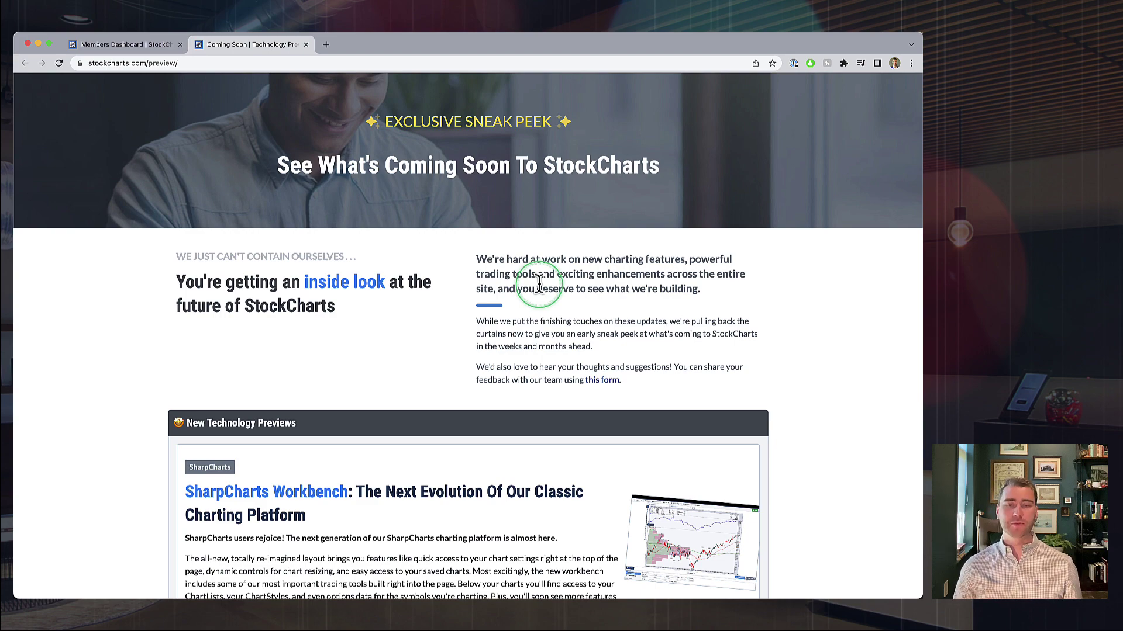
scroll(539, 282, down, 4)
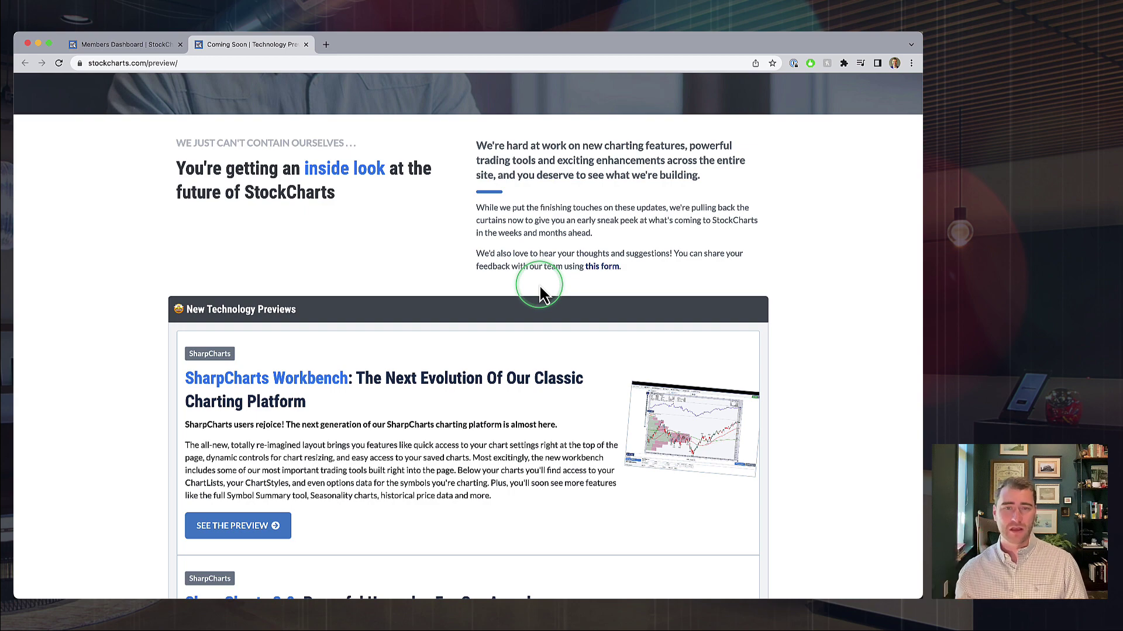
Open the feedback form linked in the technology previews introduction, look over its fields and close it
scroll(541, 289, down, 5)
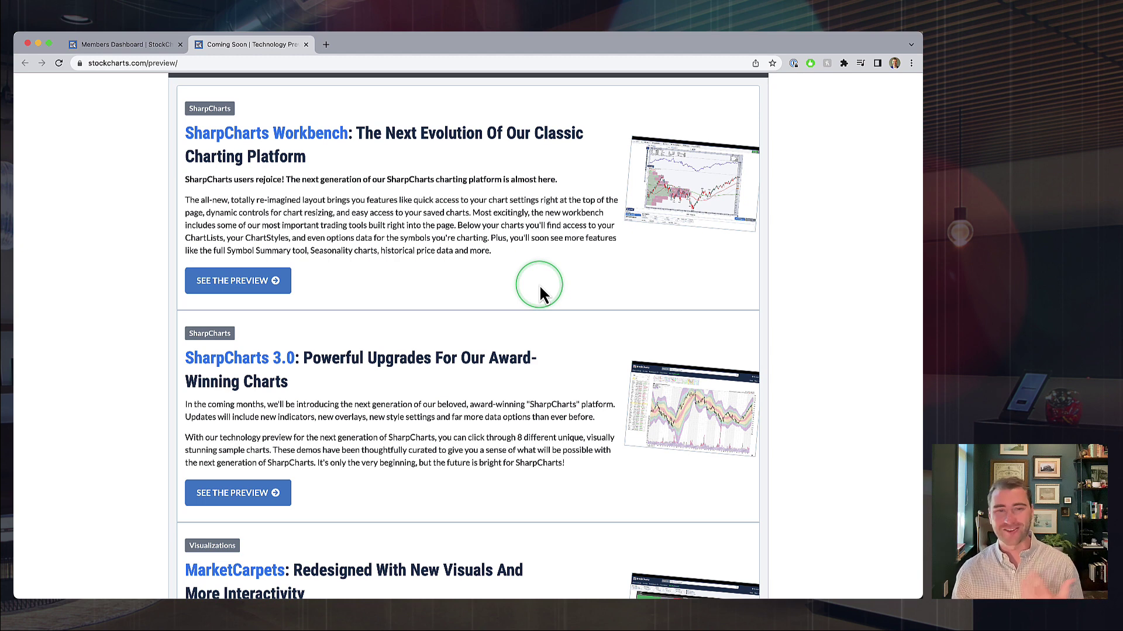
scroll(539, 285, down, 3)
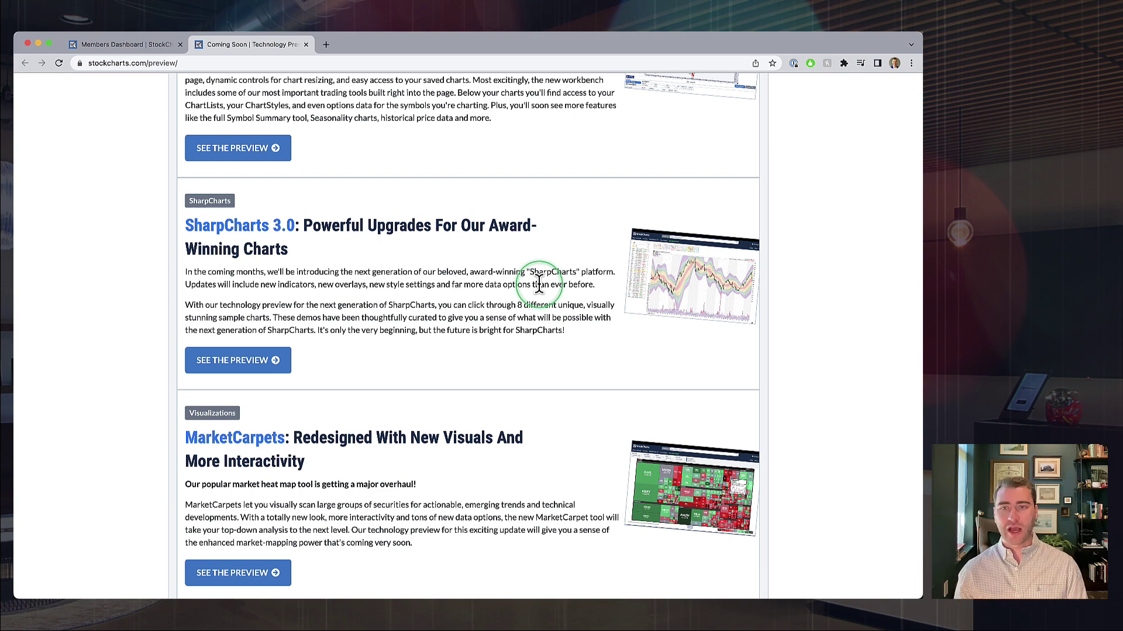
scroll(539, 284, up, 8)
scroll(539, 284, up, 1)
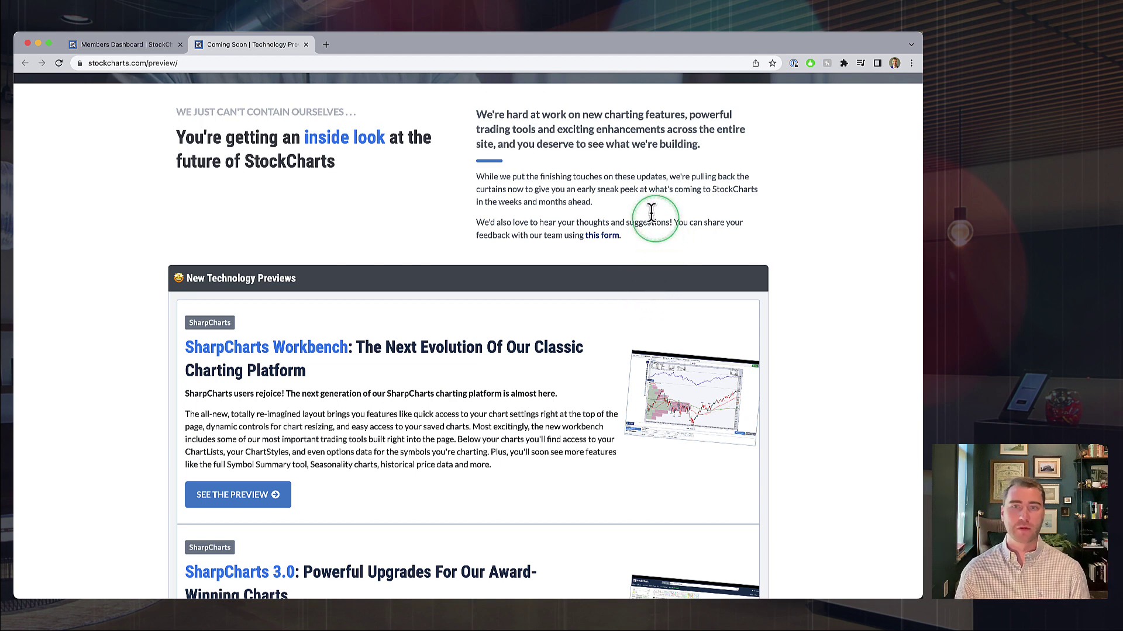
click(602, 244)
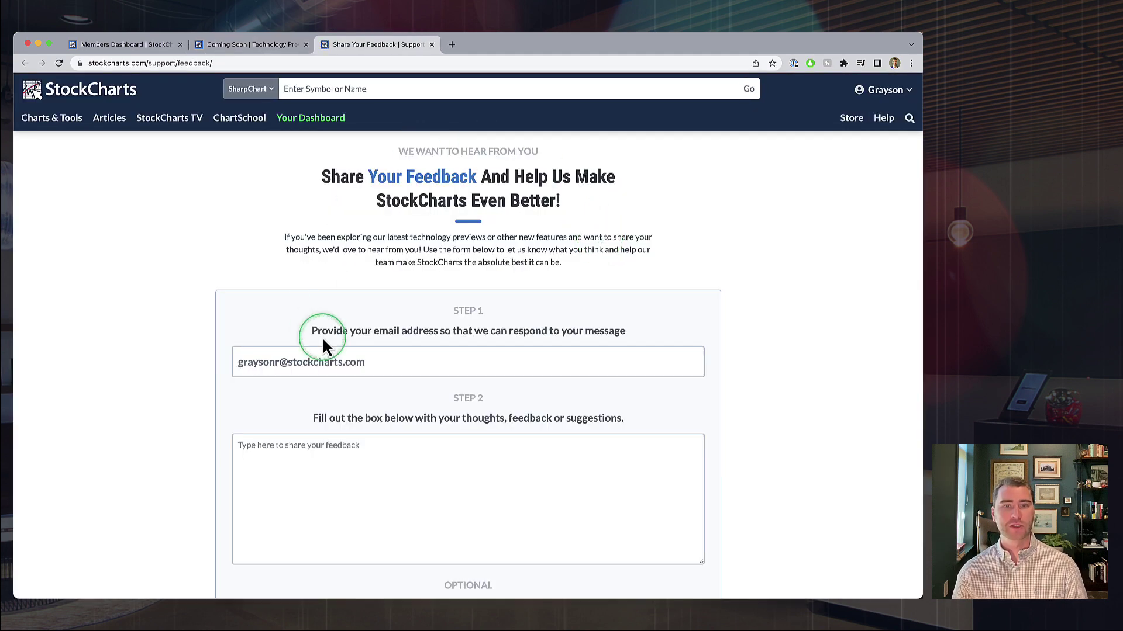
scroll(323, 345, down, 2)
scroll(325, 344, down, 2)
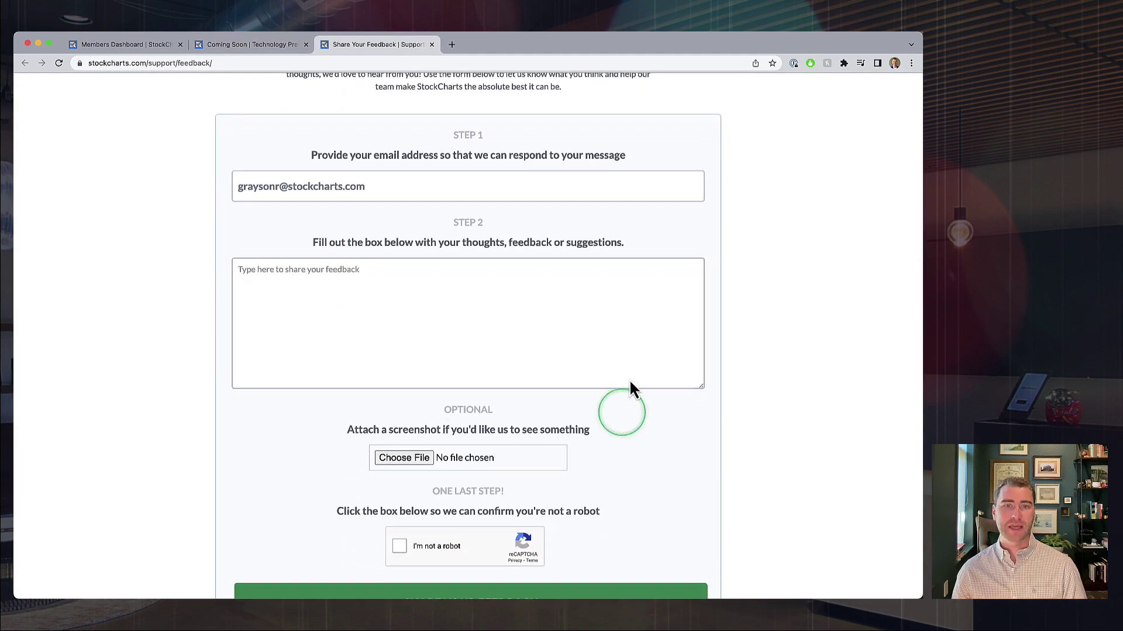
click(485, 359)
scroll(484, 360, up, 2)
scroll(483, 360, up, 2)
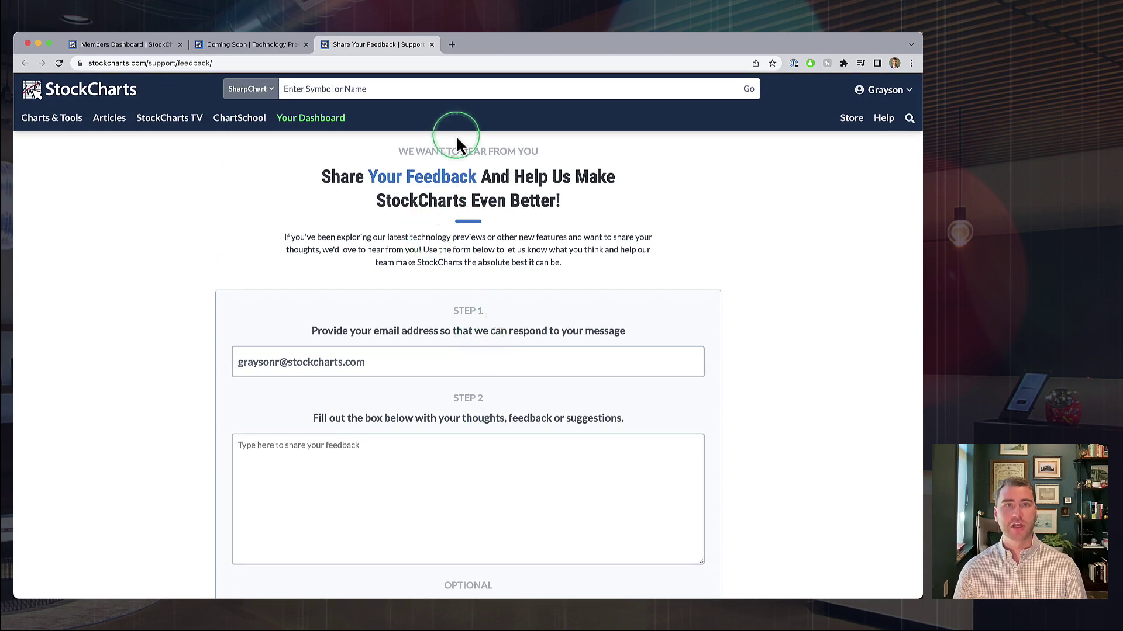
click(431, 45)
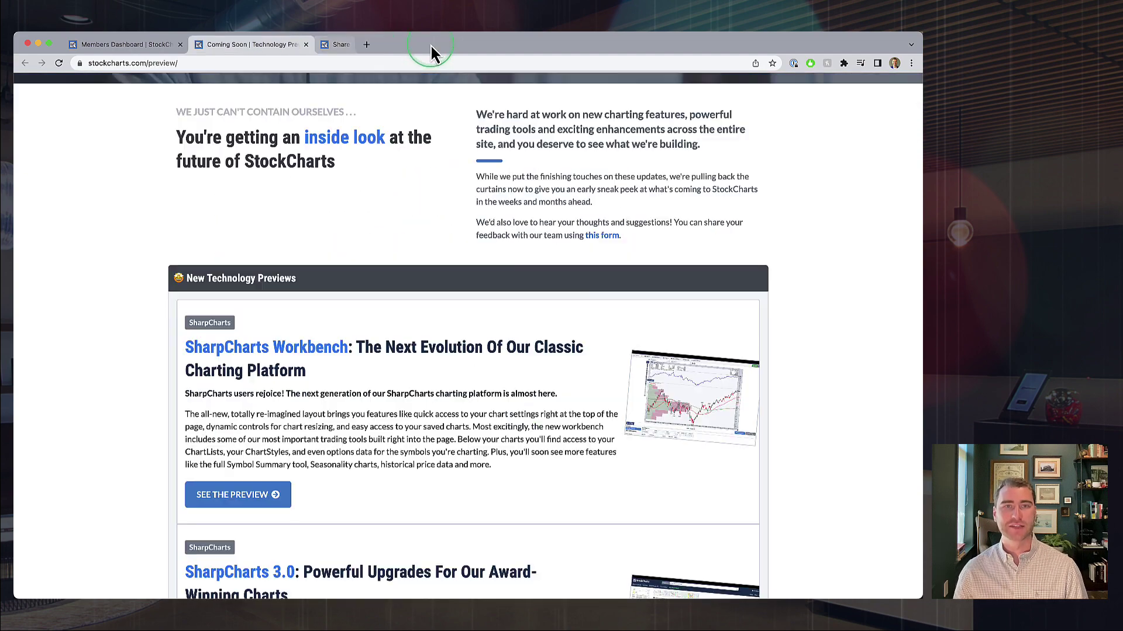
Read through the SharpCharts Workbench, SharpCharts 3.0 and MarketCarpets descriptions under New Technology Previews
scroll(467, 210, down, 3)
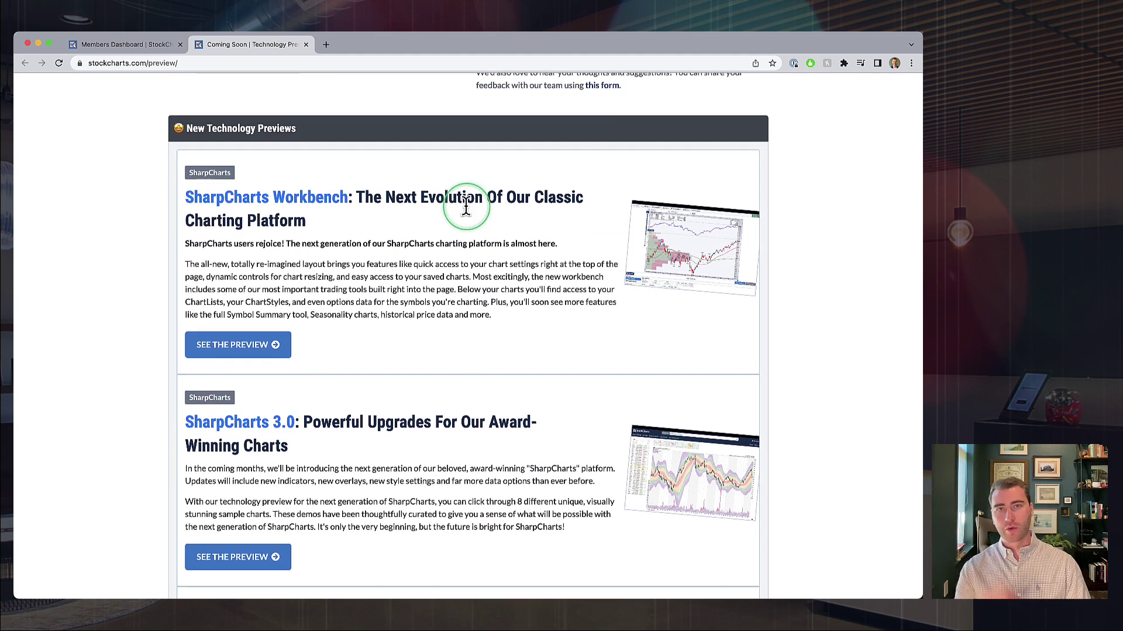
scroll(466, 205, down, 3)
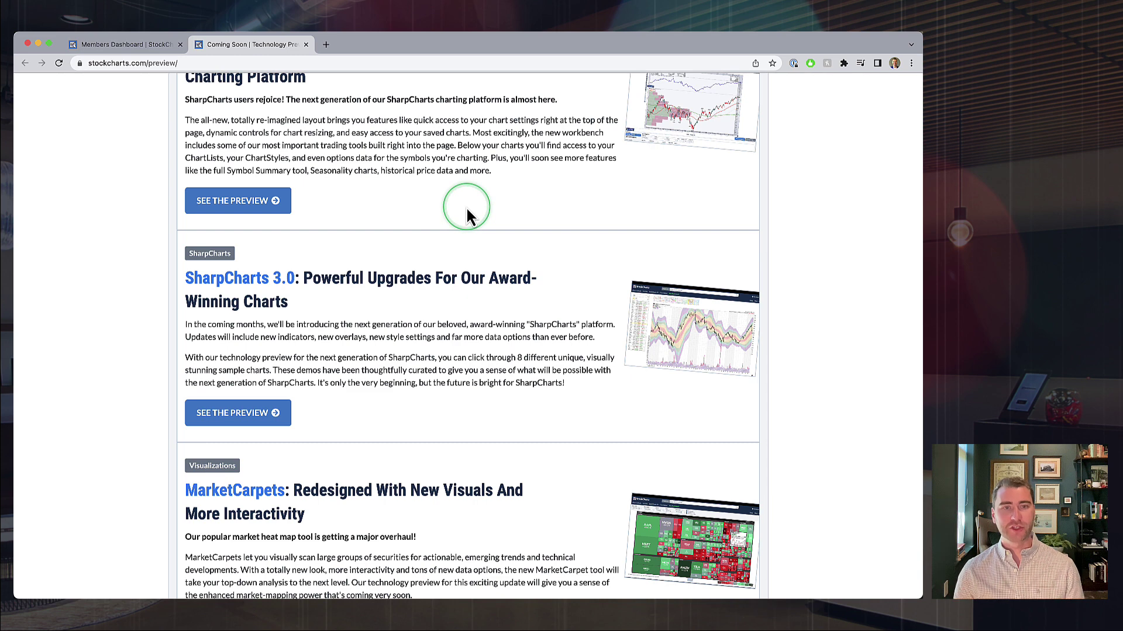
scroll(467, 214, up, 3)
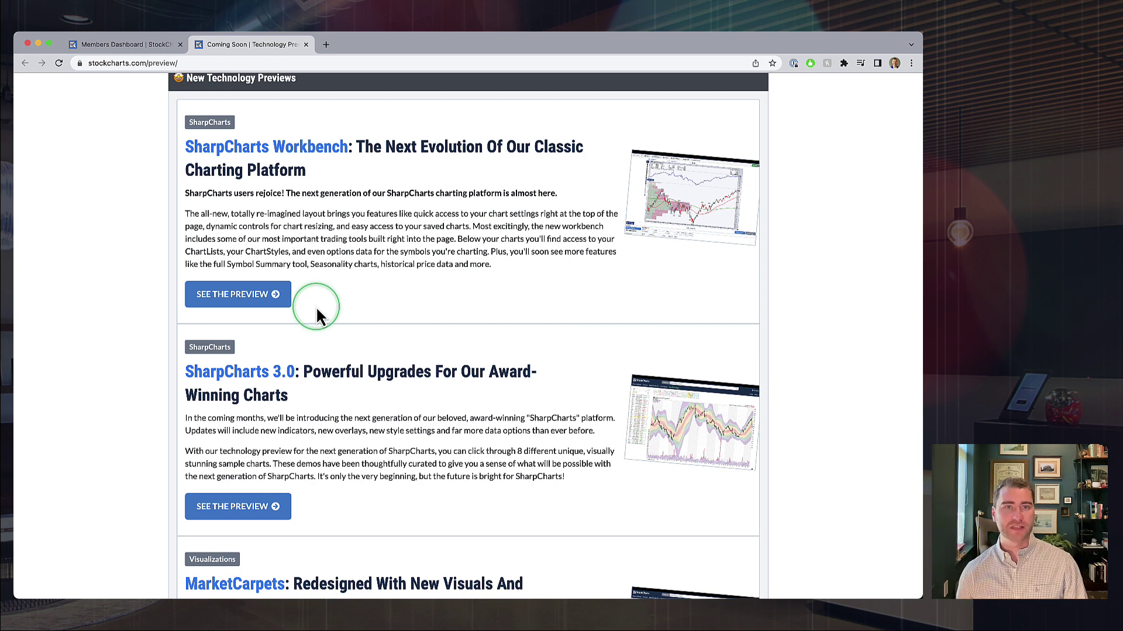
scroll(316, 306, up, 2)
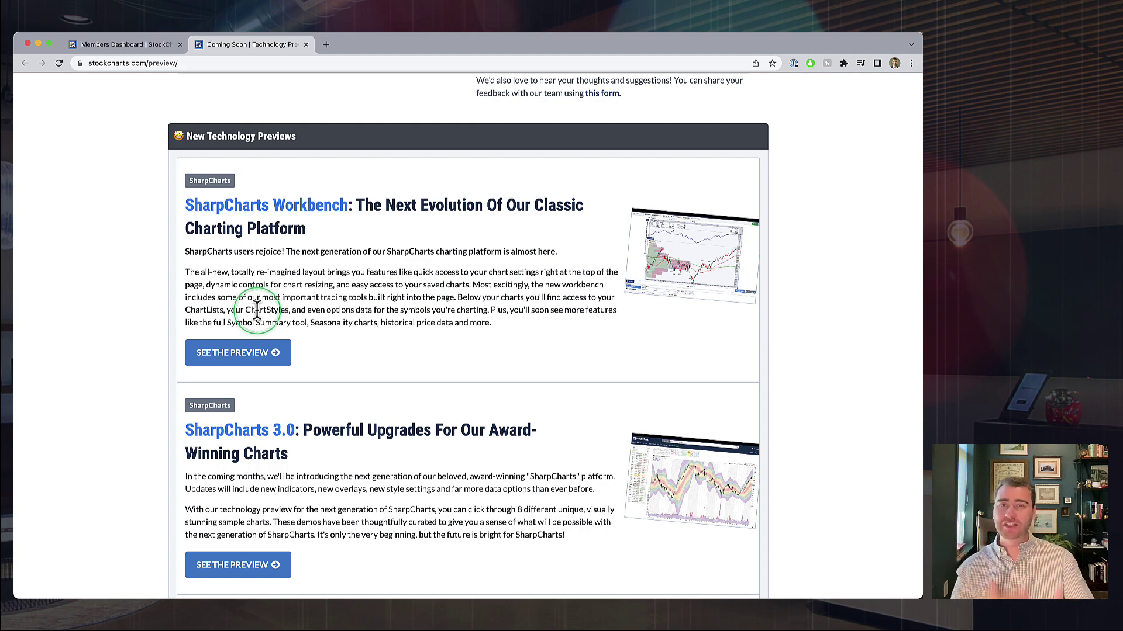
scroll(257, 311, down, 5)
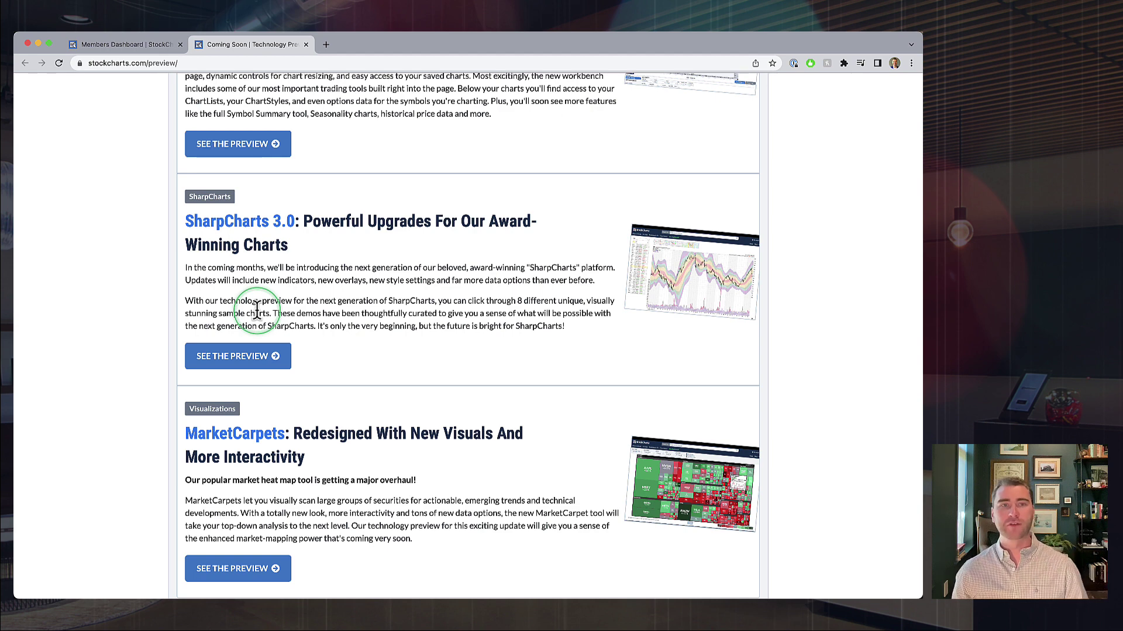
scroll(257, 310, up, 3)
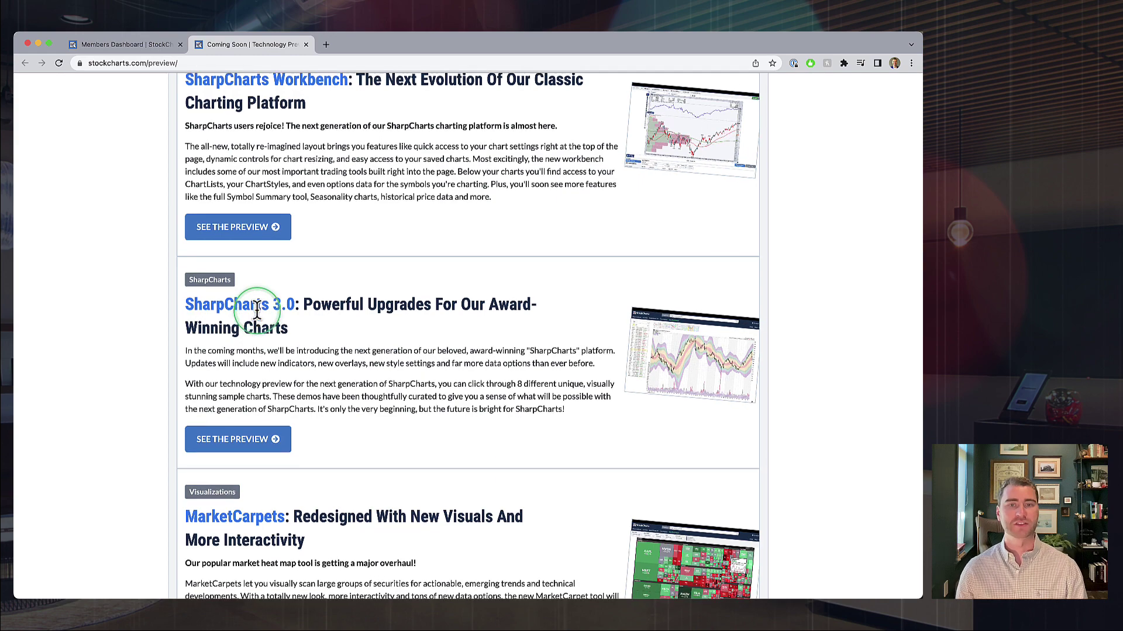
scroll(257, 311, down, 1)
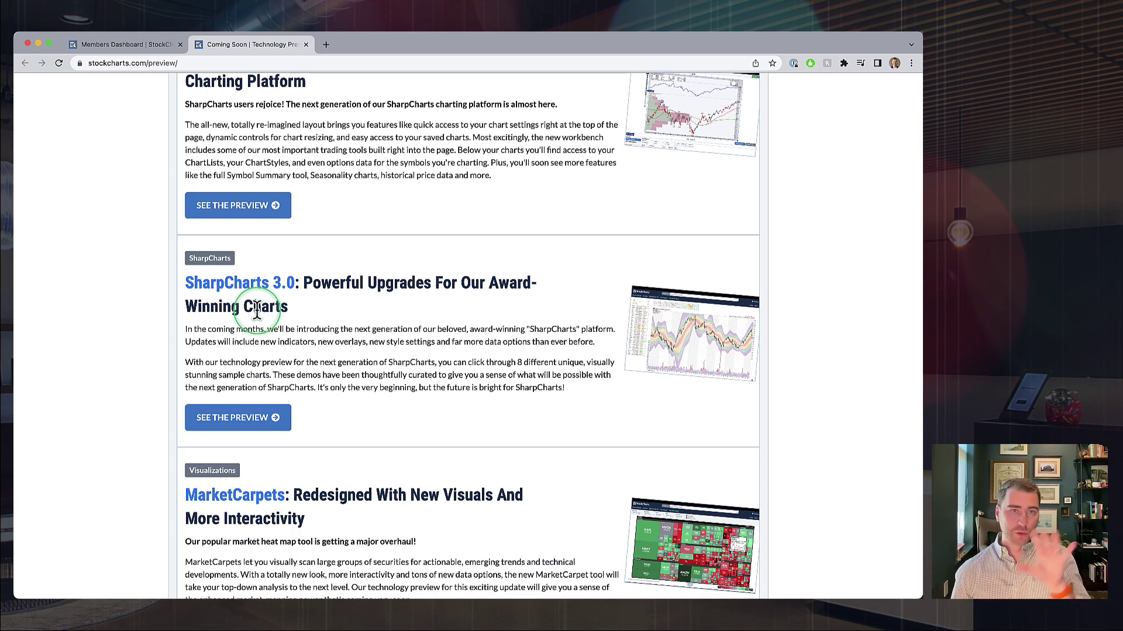
scroll(257, 310, up, 1)
scroll(257, 310, down, 1)
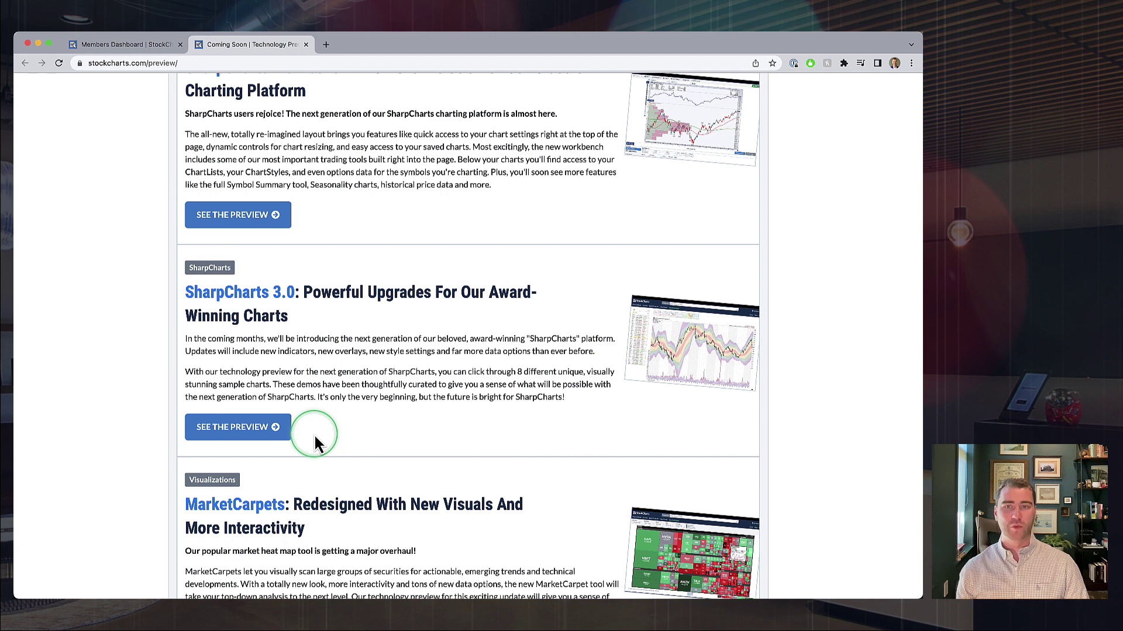
scroll(314, 433, down, 1)
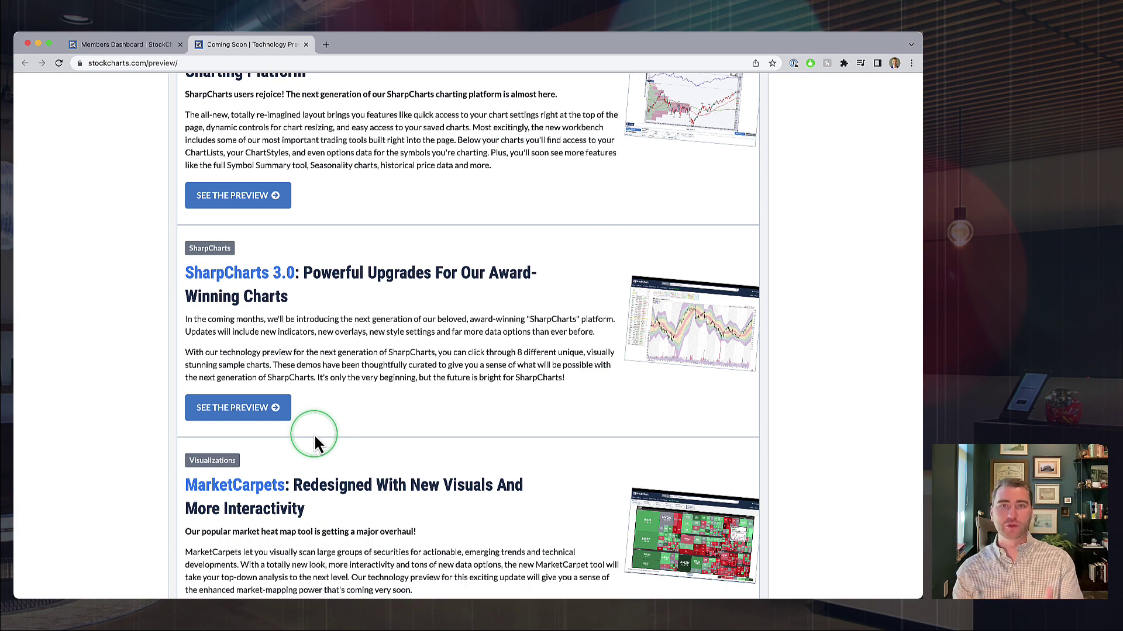
scroll(316, 437, down, 5)
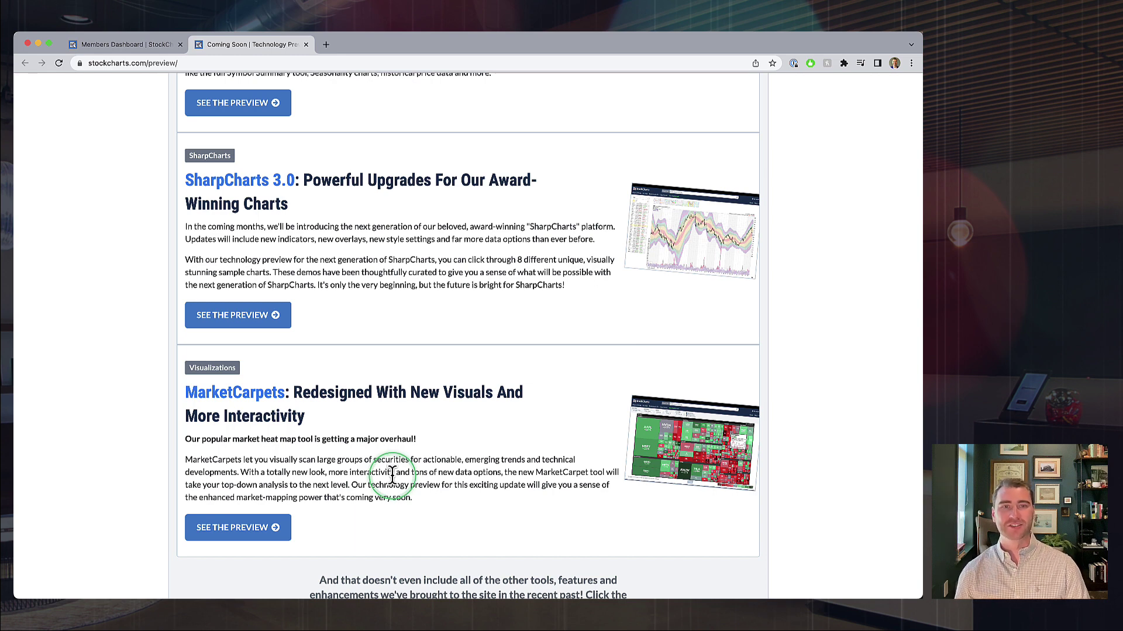
scroll(392, 472, up, 5)
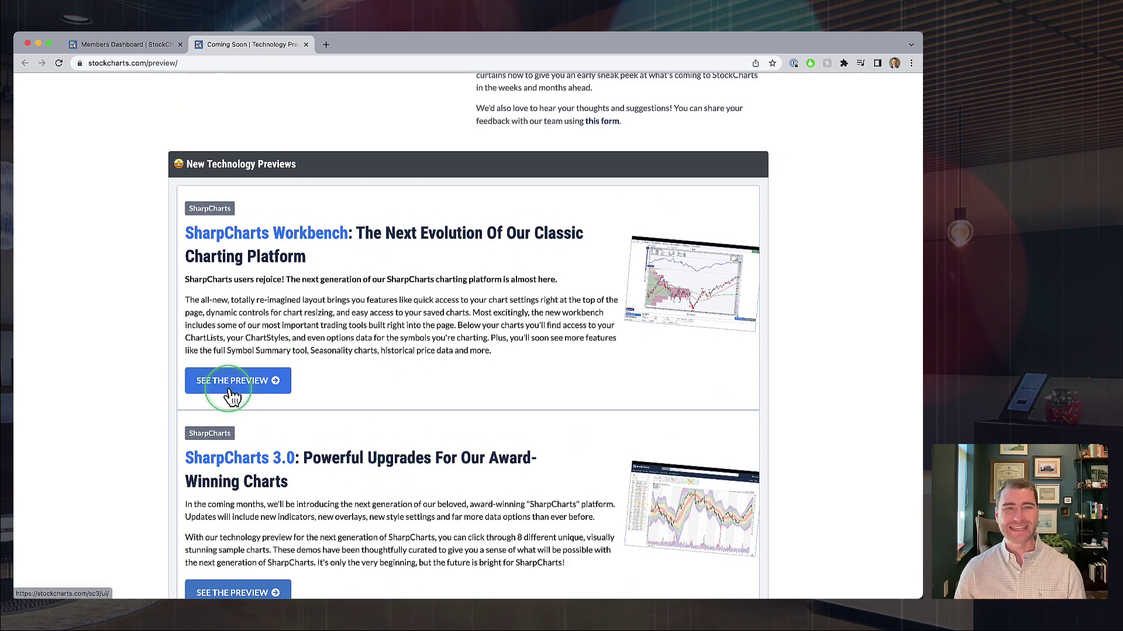
scroll(237, 386, down, 1)
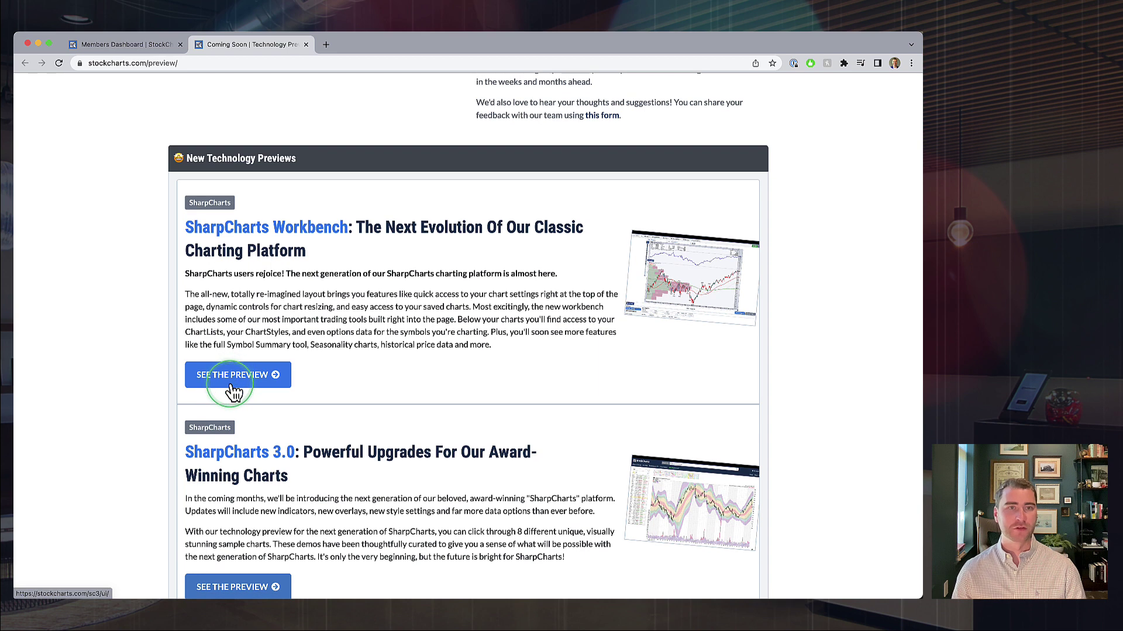
Open the SharpCharts Workbench preview and look over the AAPL chart and the settings and tools below it
click(279, 383)
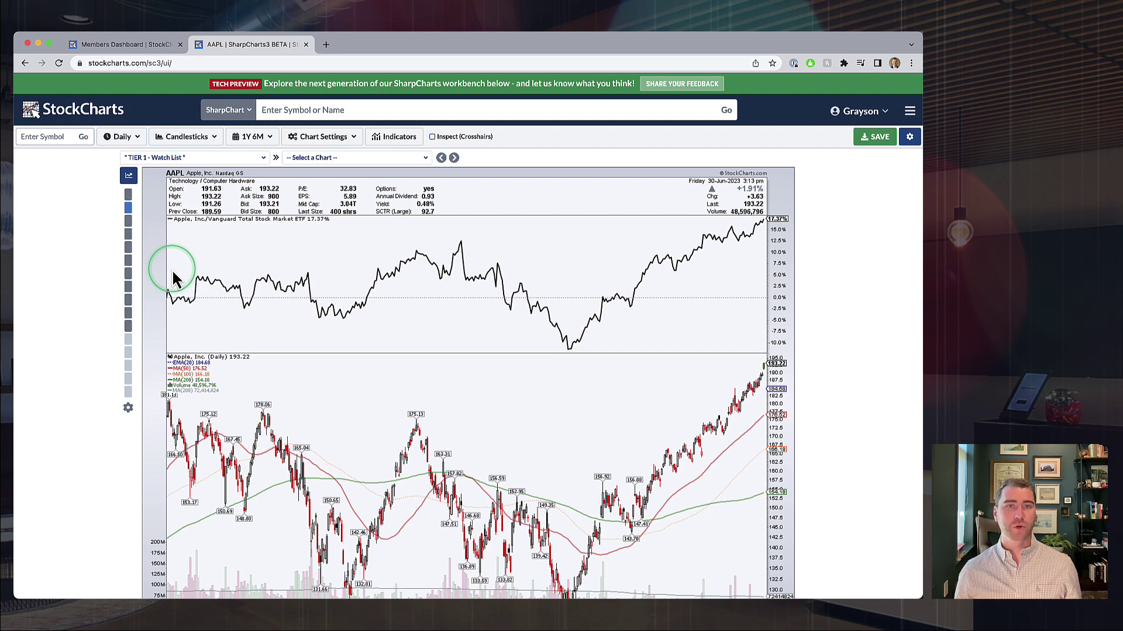
scroll(175, 278, down, 5)
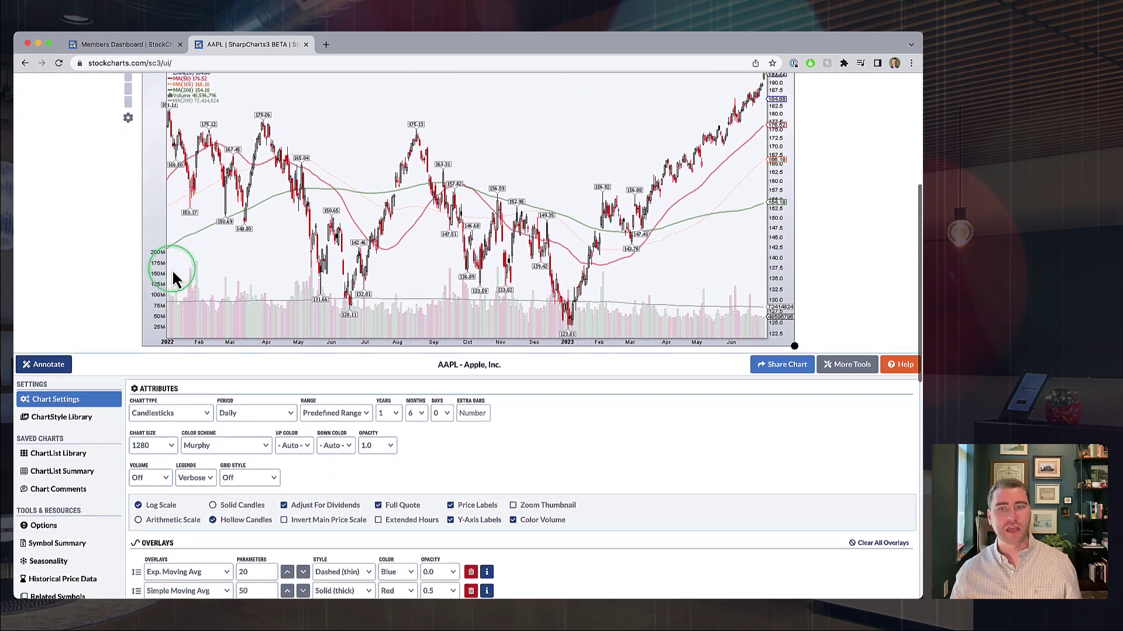
scroll(174, 278, down, 3)
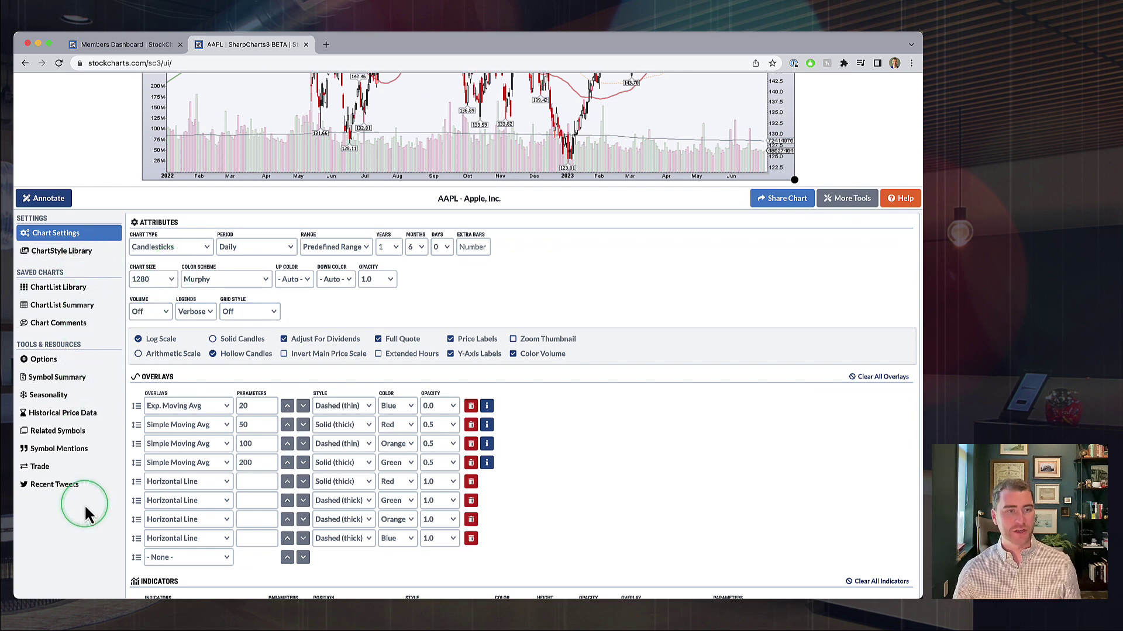
scroll(85, 504, up, 5)
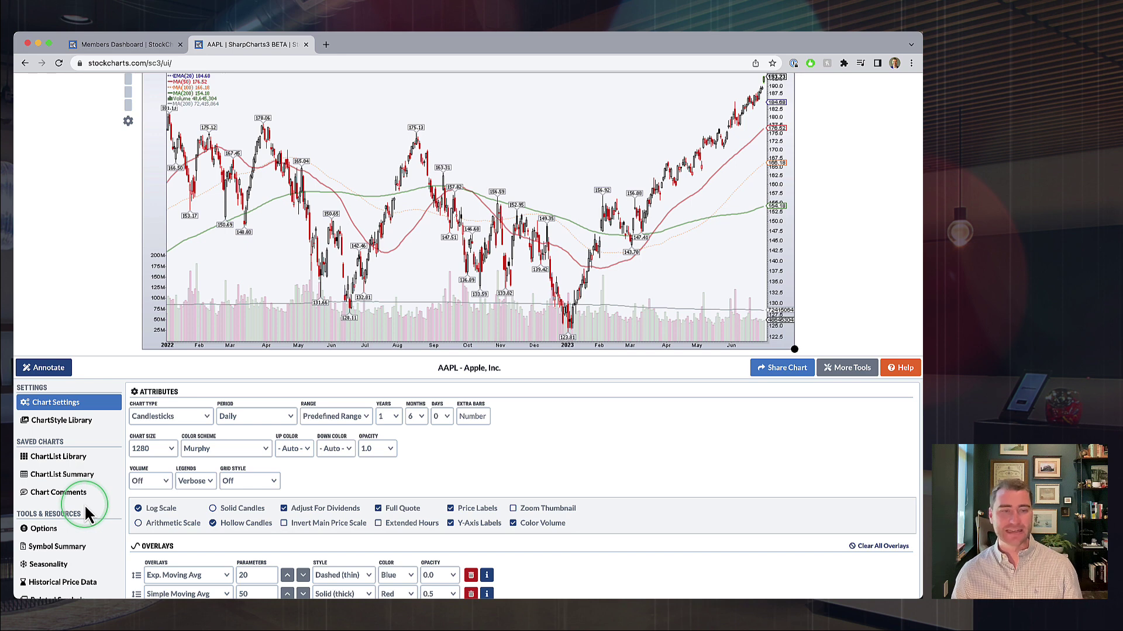
scroll(85, 506, down, 2)
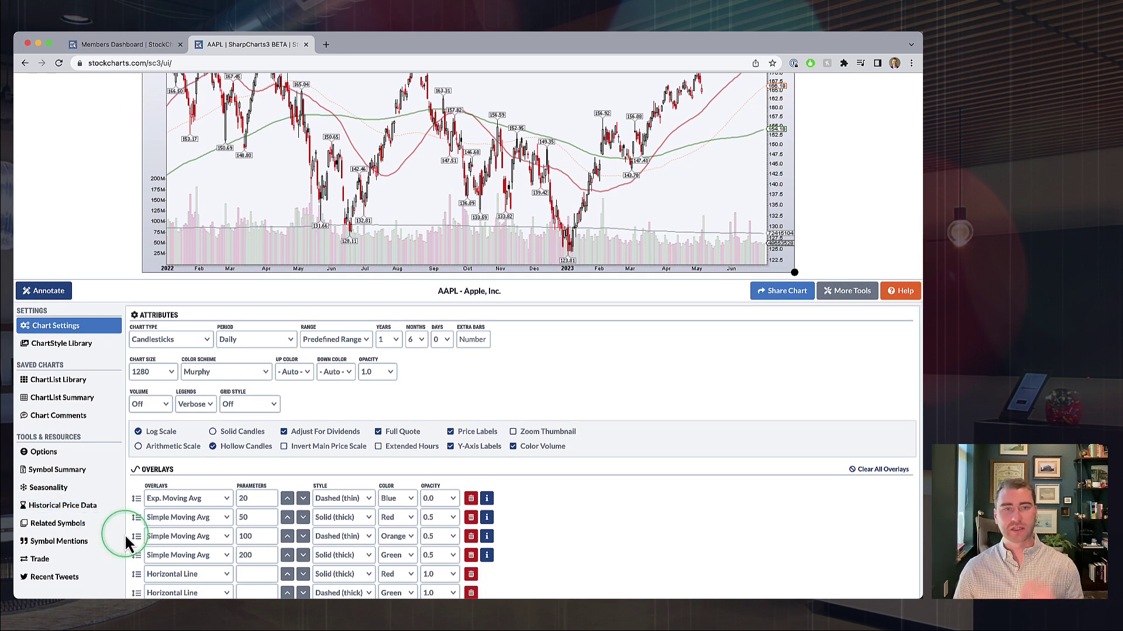
scroll(126, 544, up, 10)
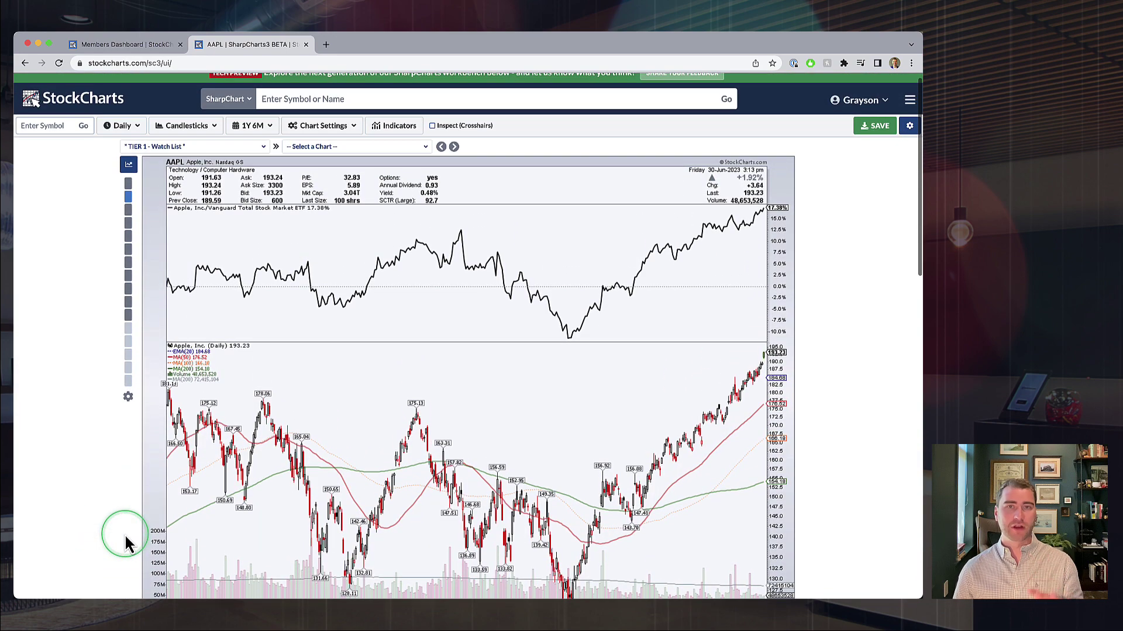
scroll(126, 541, up, 1)
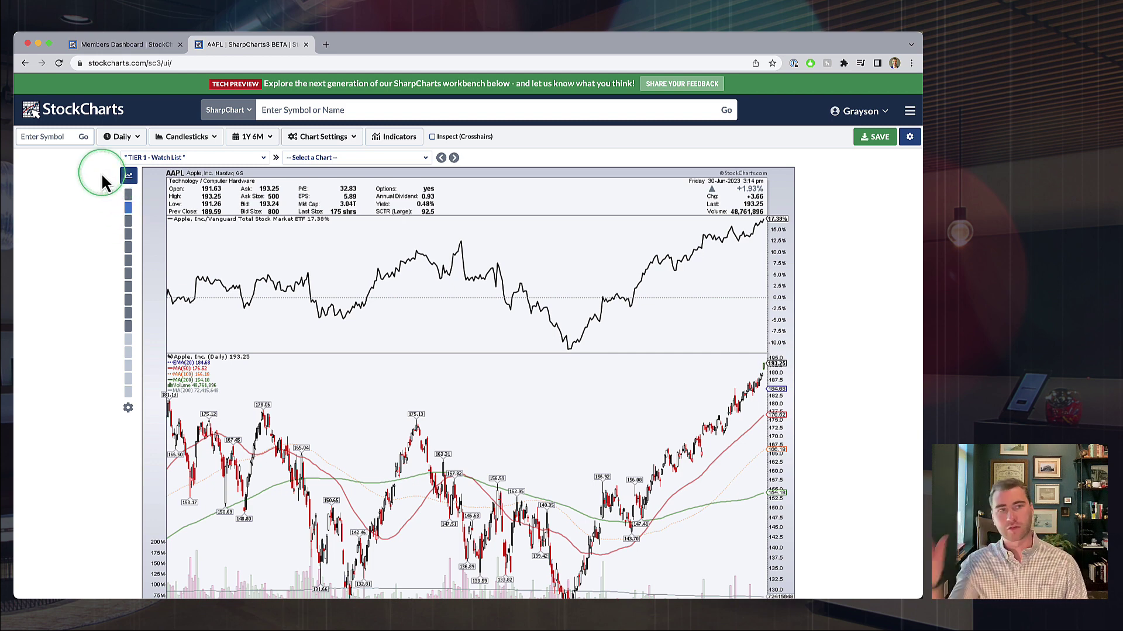
Look through the AAPL chart's available periods and chart types, leaving Daily and Candlesticks selected
click(122, 137)
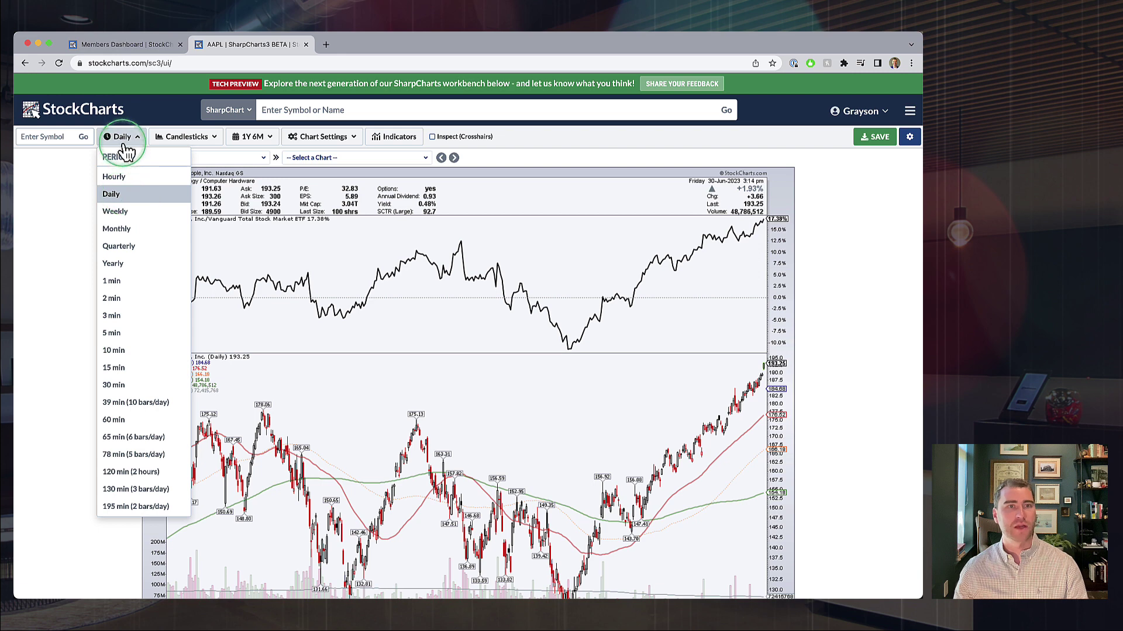
click(125, 142)
click(196, 142)
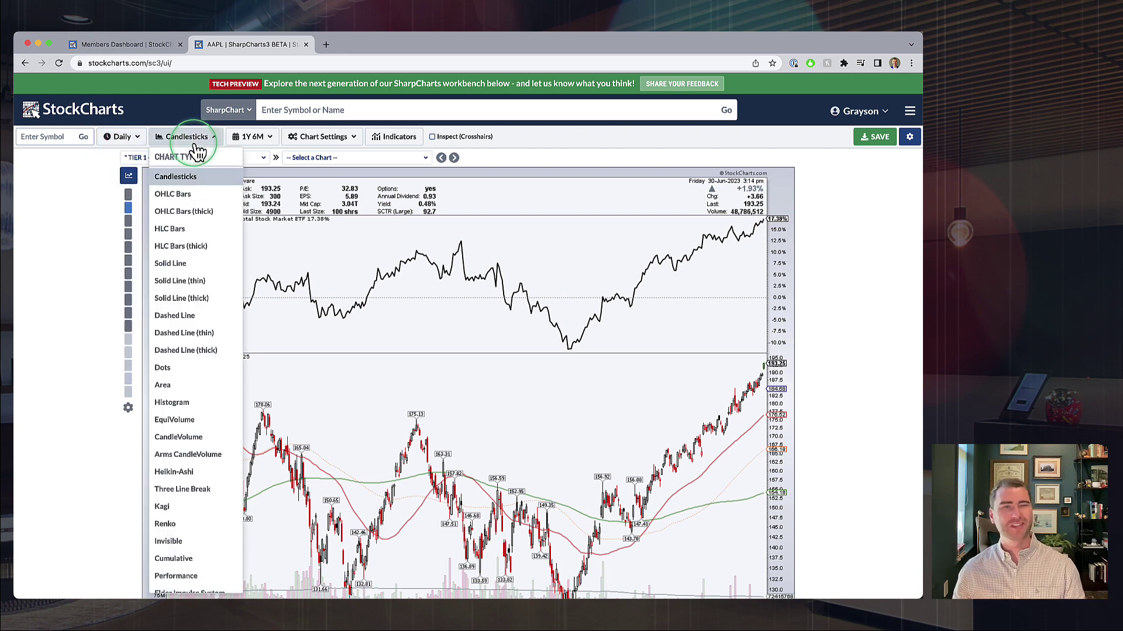
scroll(194, 311, down, 1)
scroll(199, 310, up, 1)
click(185, 140)
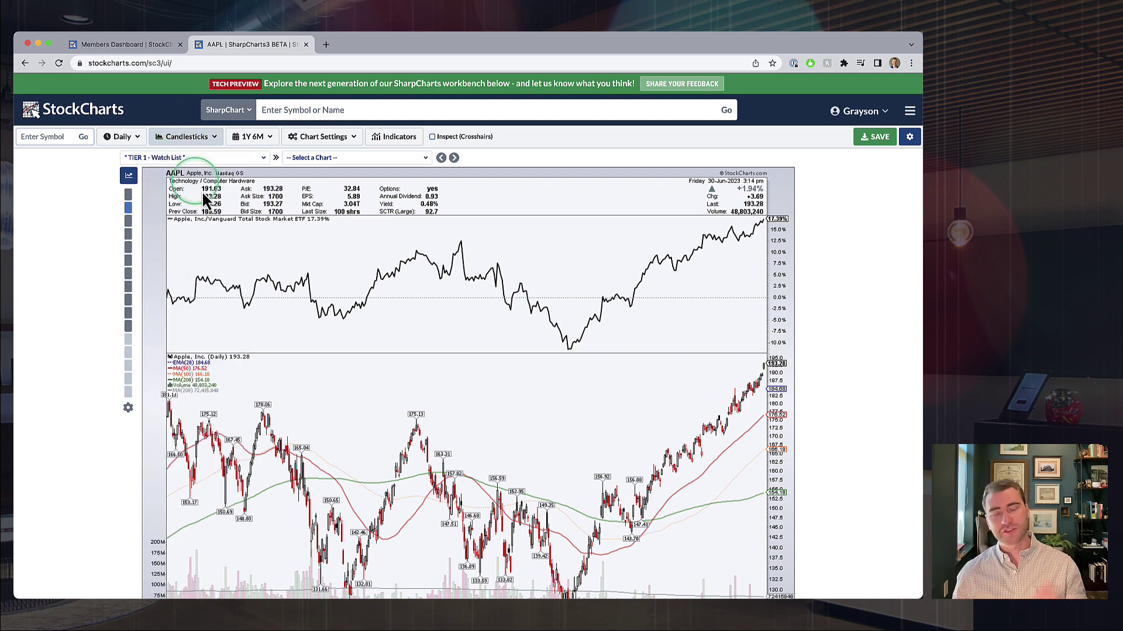
View the chart's range options, including the Select Start/End and Predefined Range settings, and cancel out of both
click(254, 139)
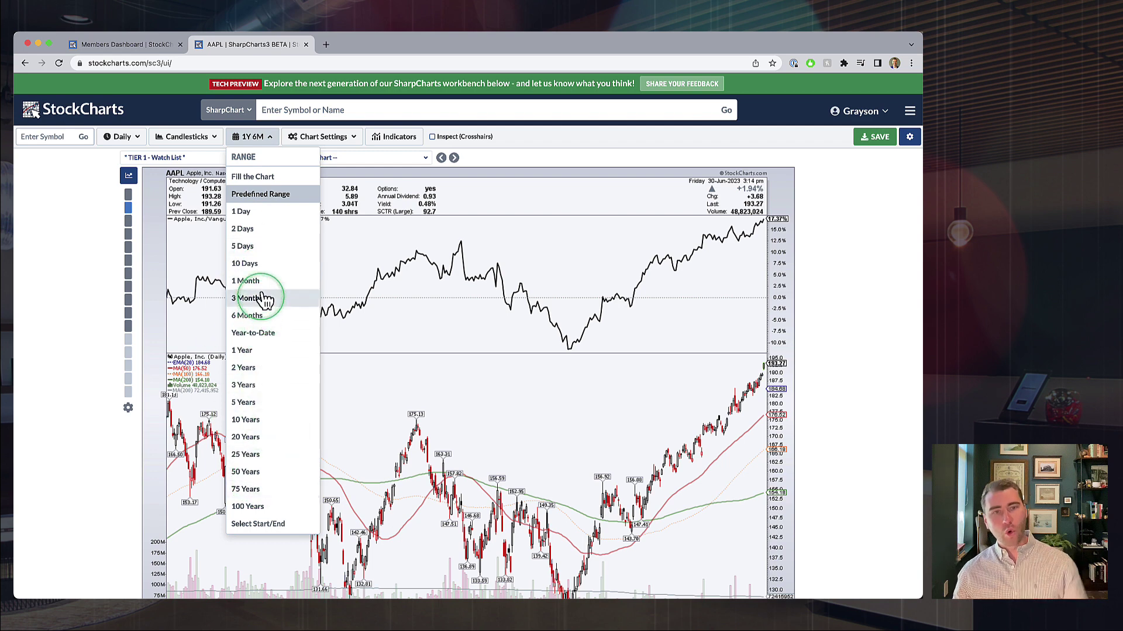
click(273, 526)
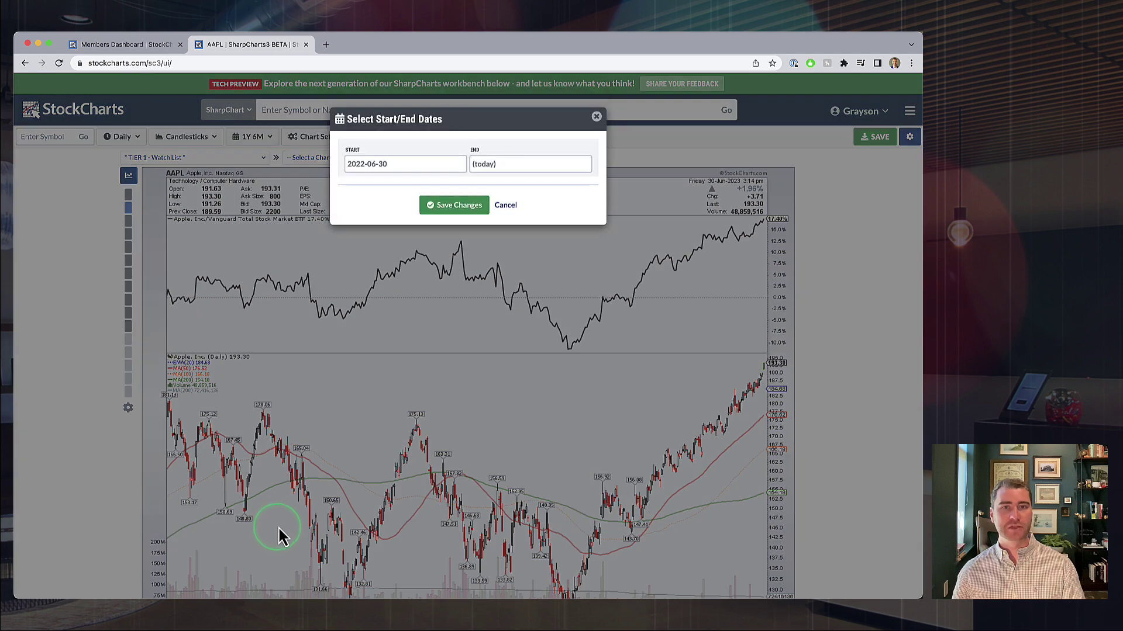
click(514, 213)
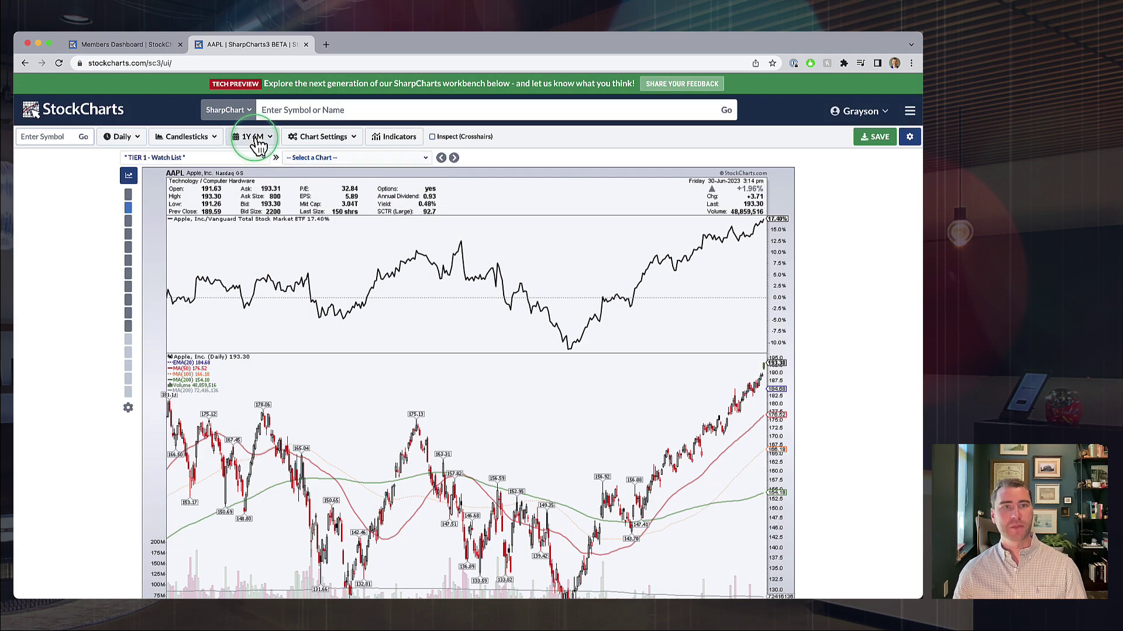
click(251, 137)
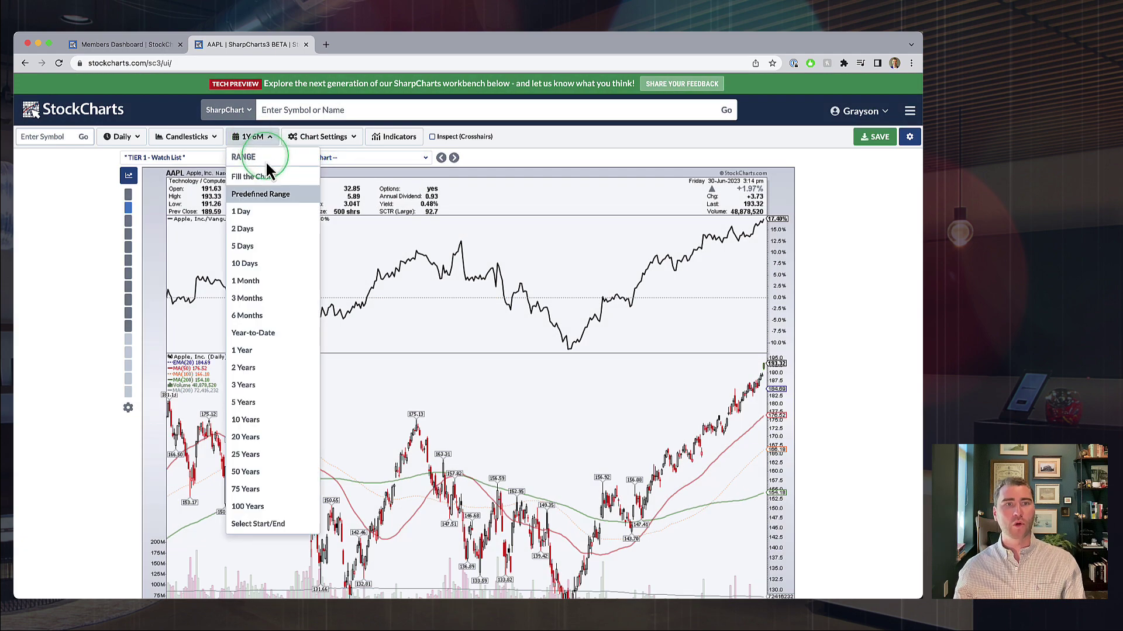
click(257, 195)
click(371, 231)
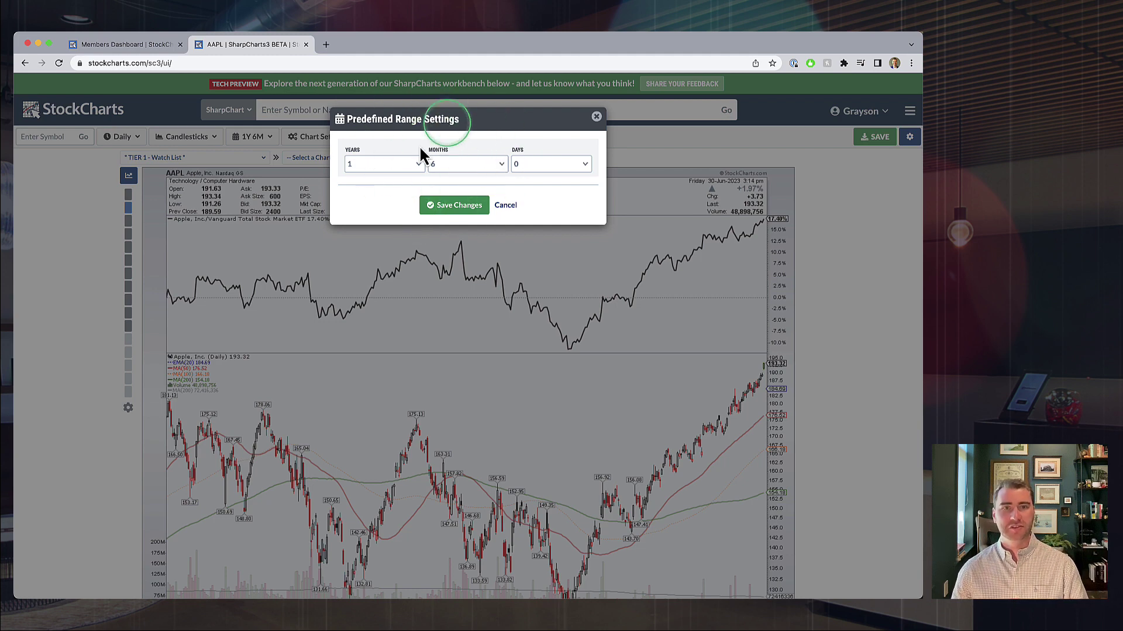
click(505, 206)
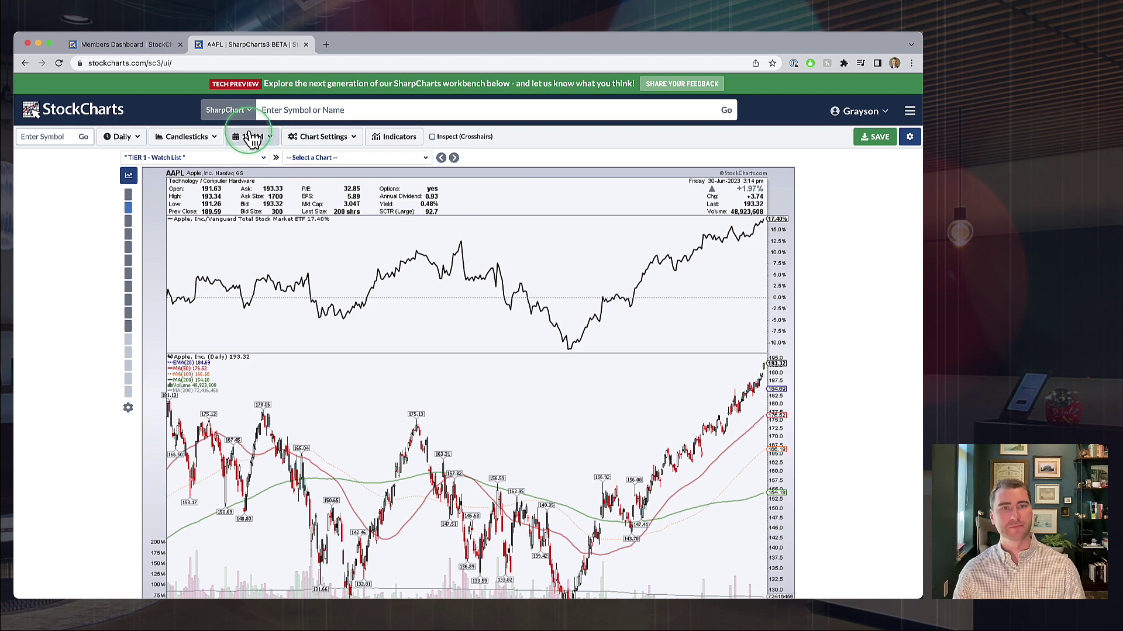
Examine the AAPL chart's settings, both in the attributes section below the chart and in the quick settings above it
click(319, 141)
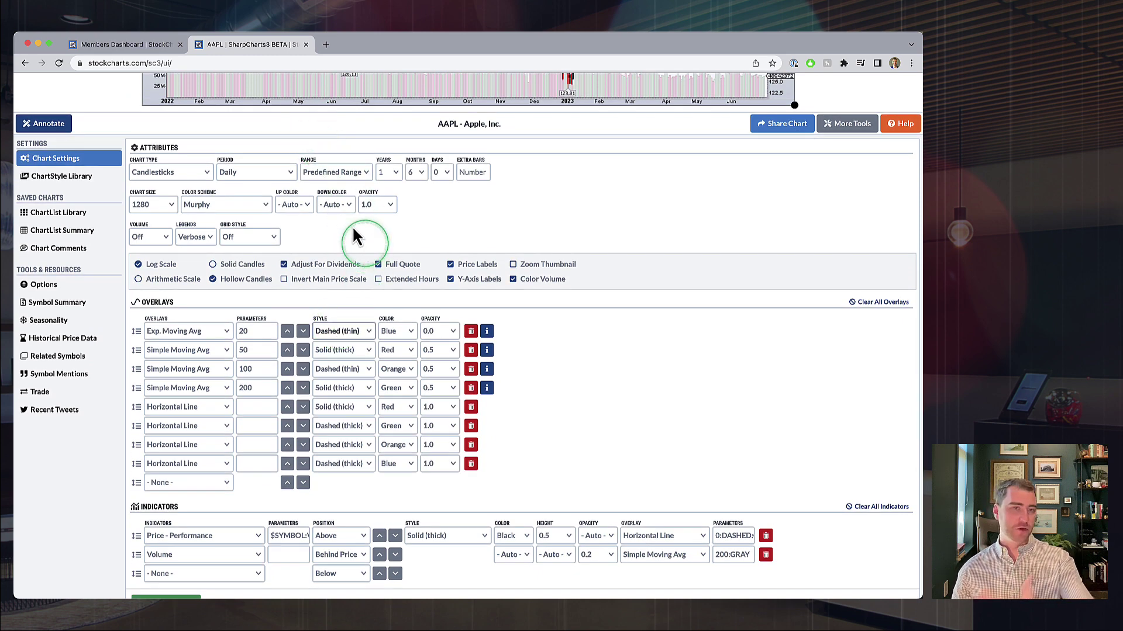
scroll(339, 436, up, 1)
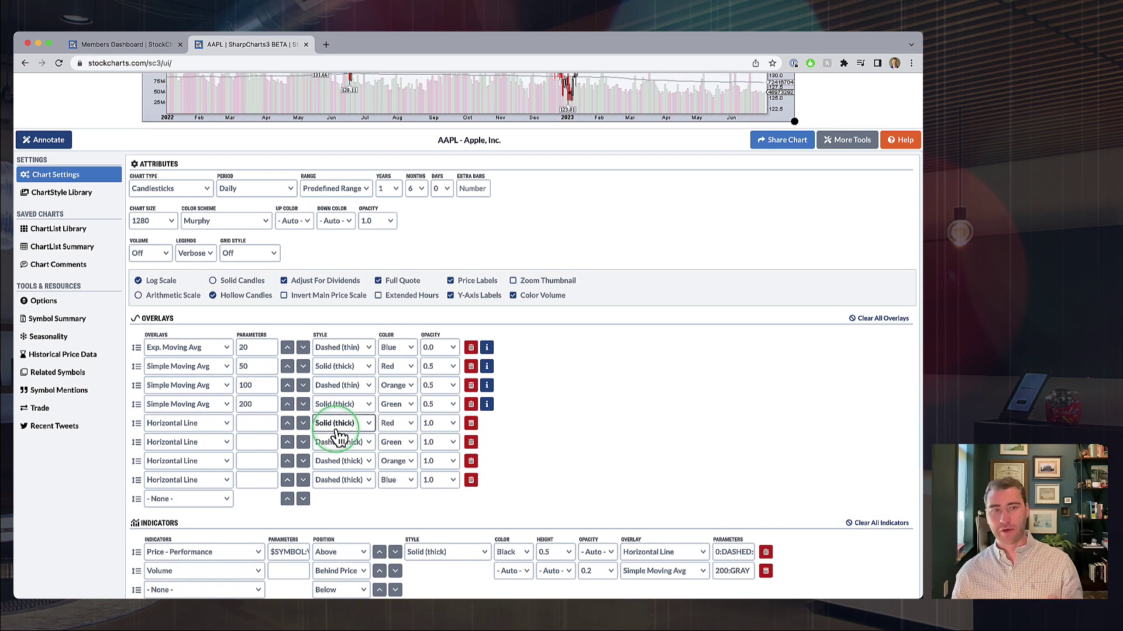
scroll(339, 435, up, 15)
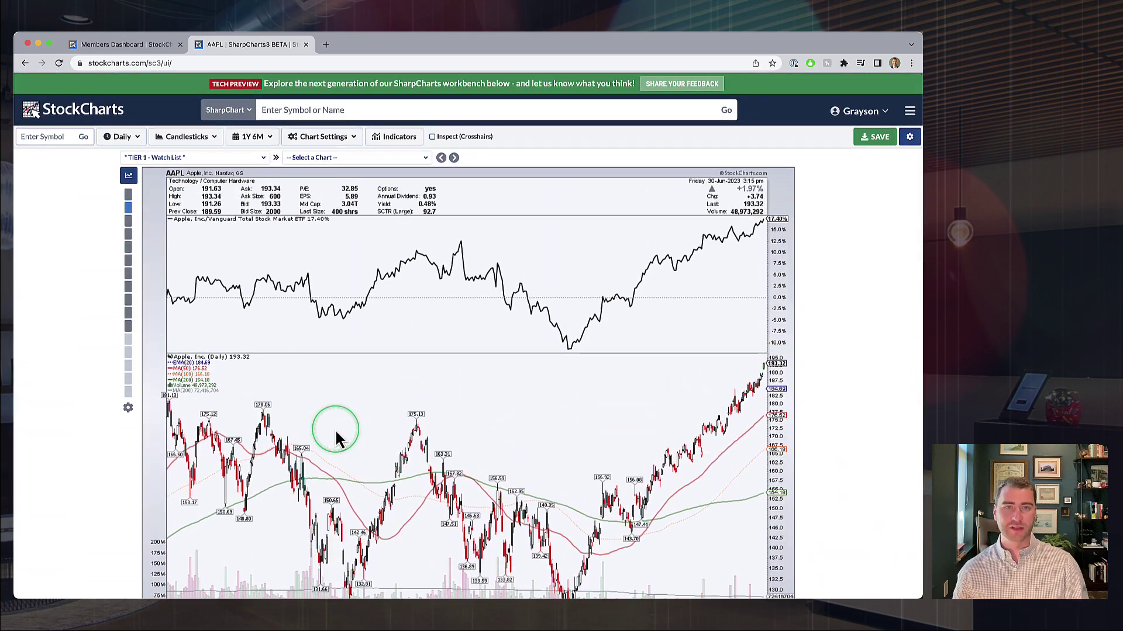
click(328, 139)
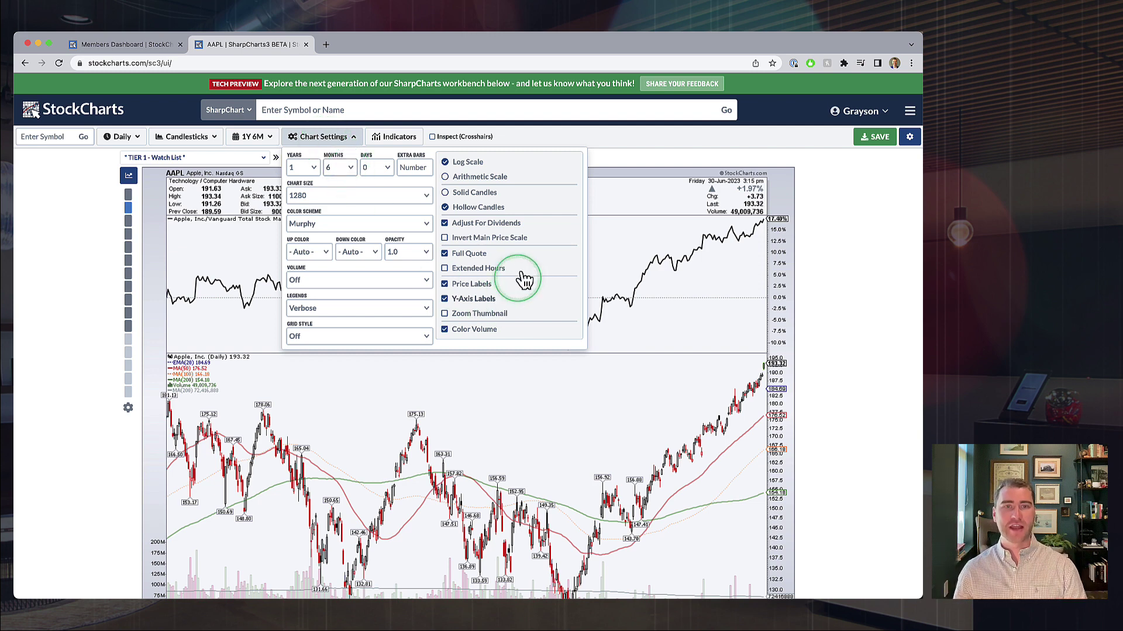
click(335, 141)
click(335, 140)
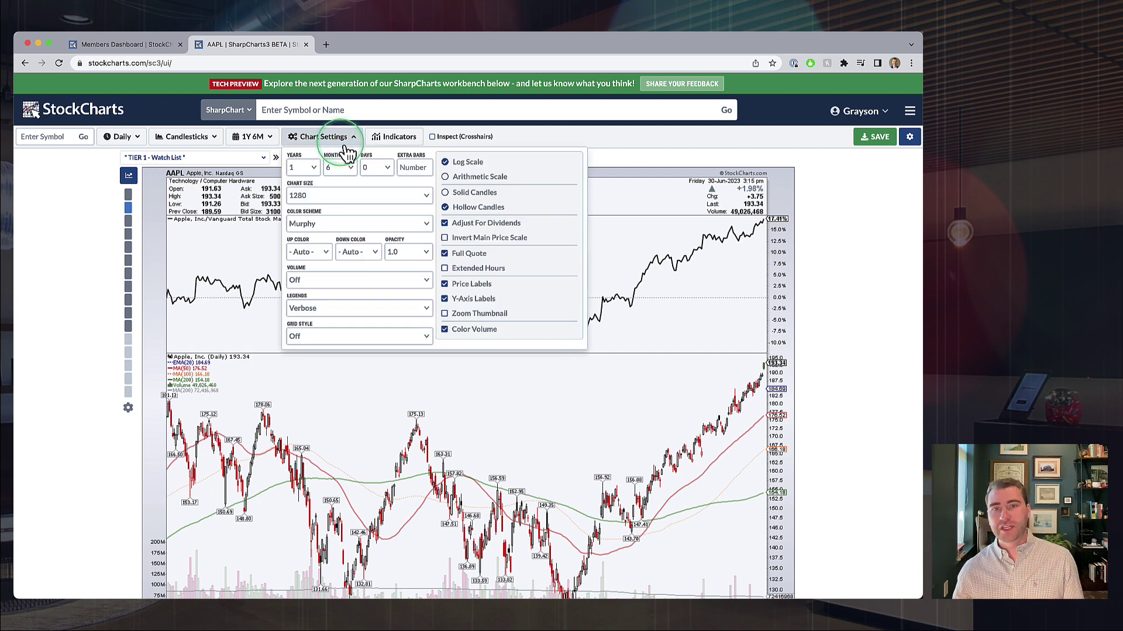
Try out the Adjust For Dividends, Full Quote and Zoom Thumbnail settings on the AAPL chart, restoring each one
click(481, 228)
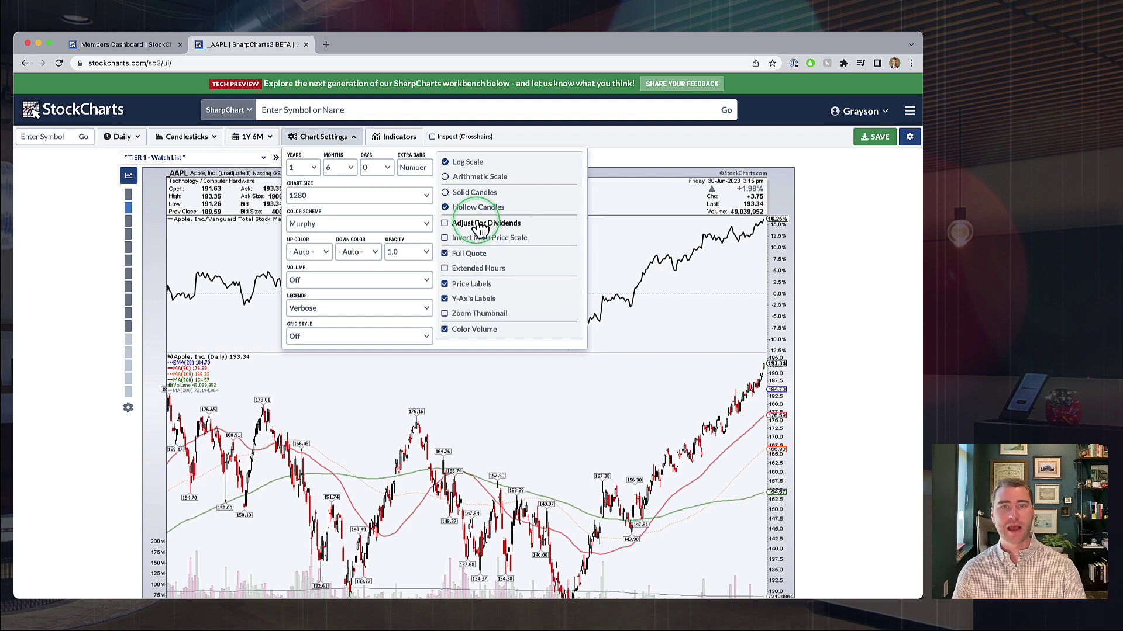
click(481, 228)
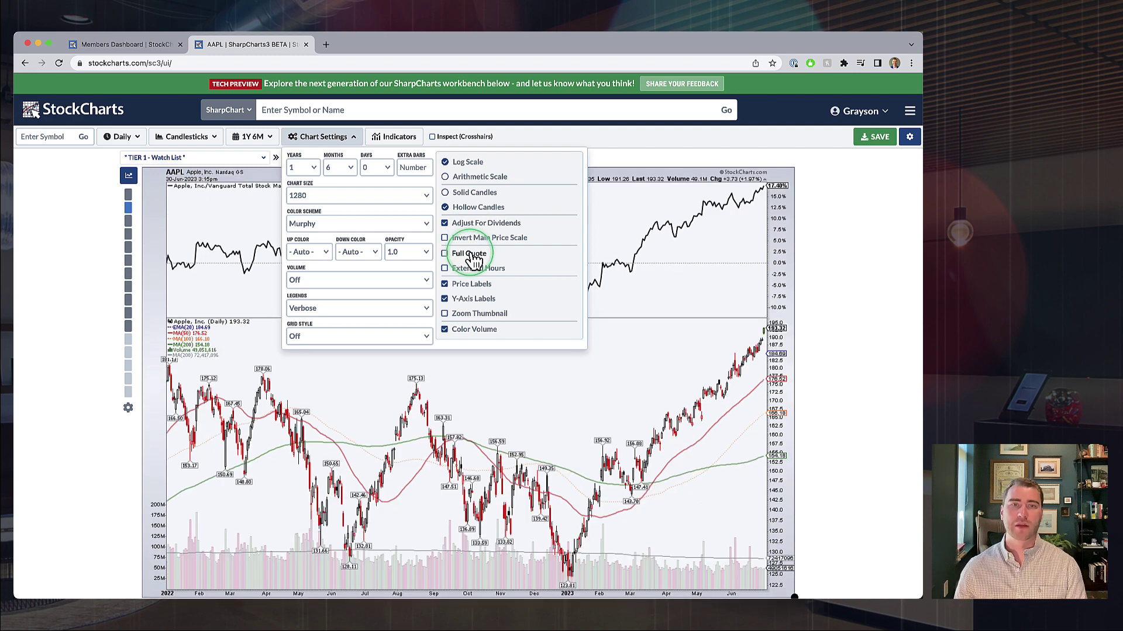
click(472, 255)
click(345, 167)
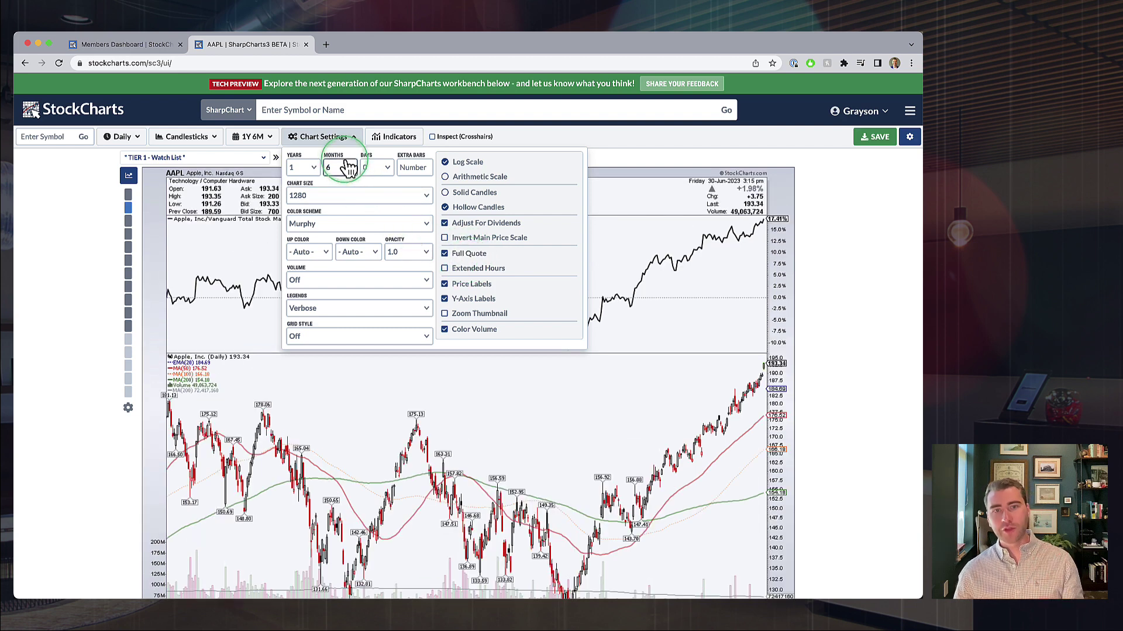
click(327, 140)
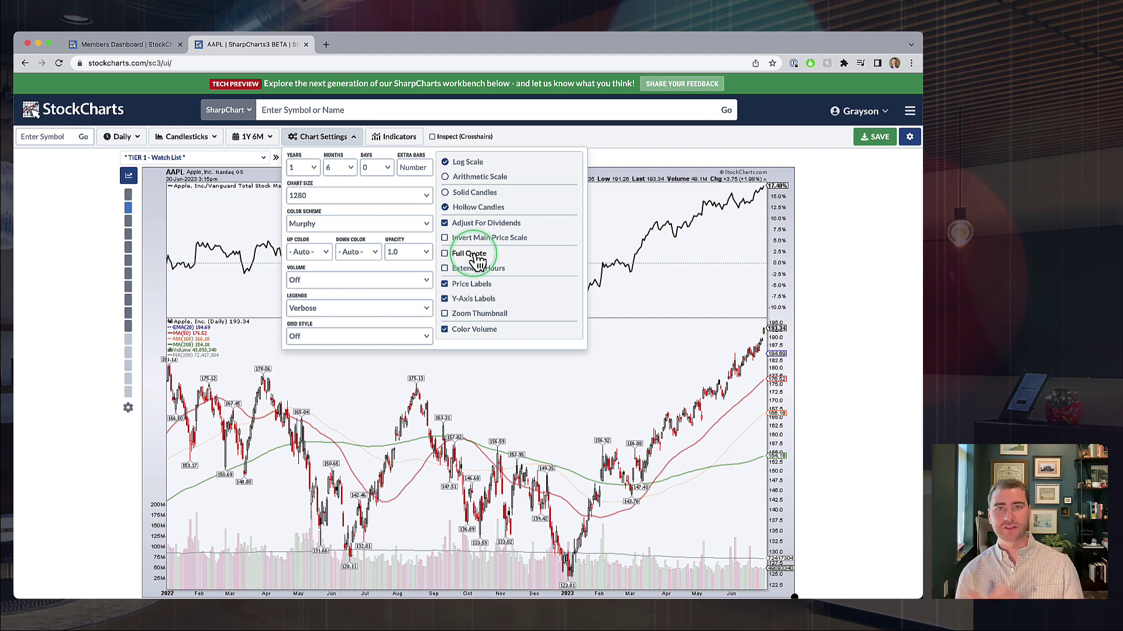
click(478, 261)
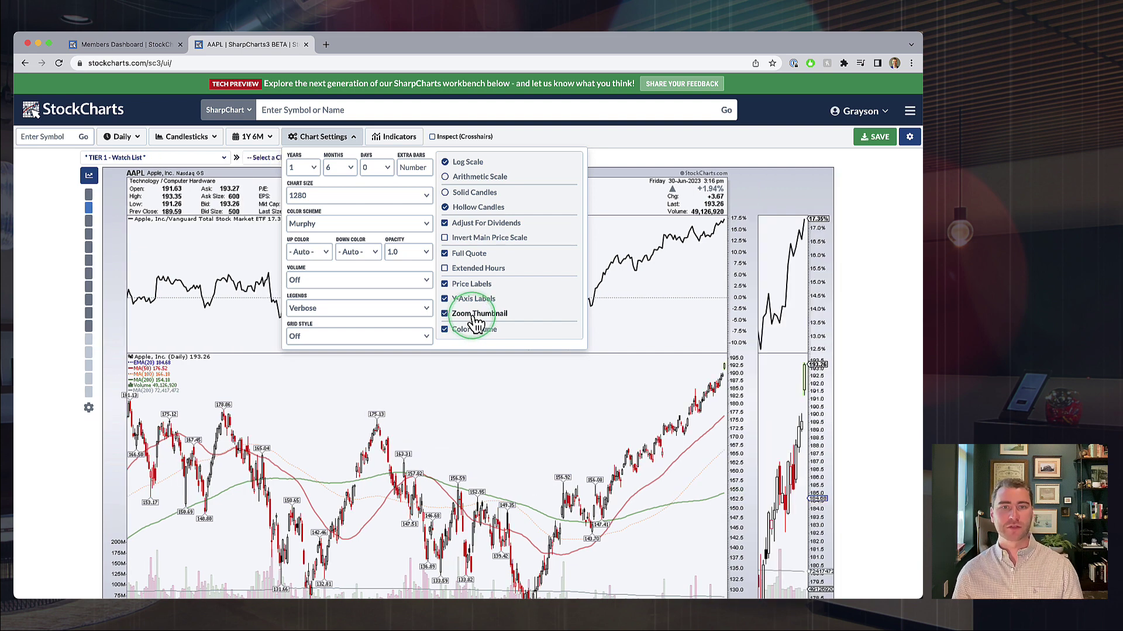
click(475, 315)
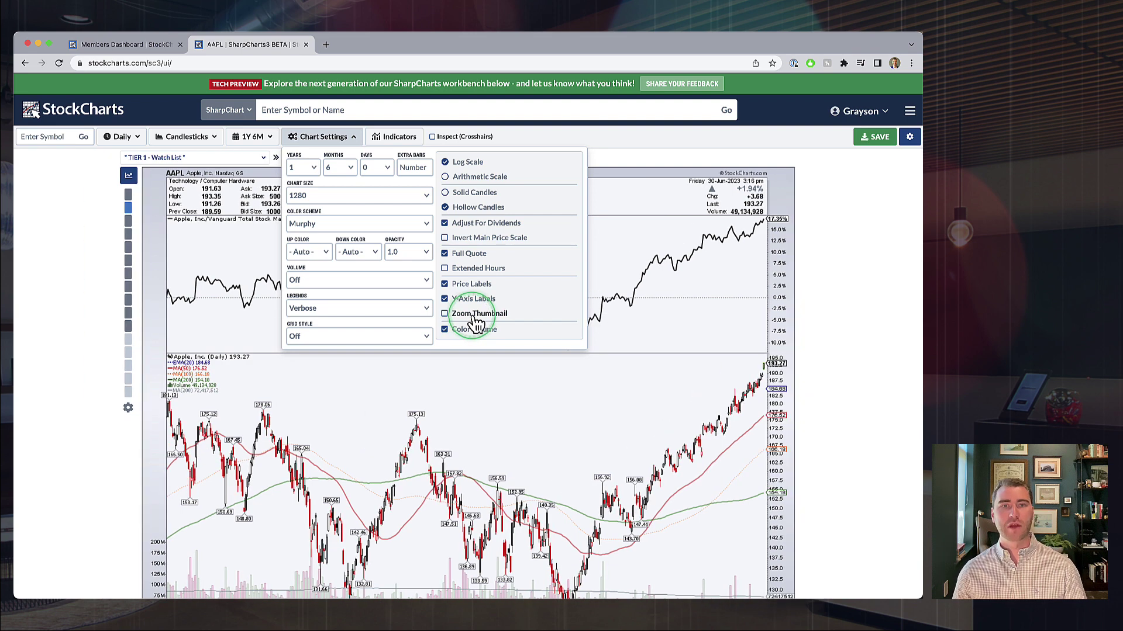
click(332, 140)
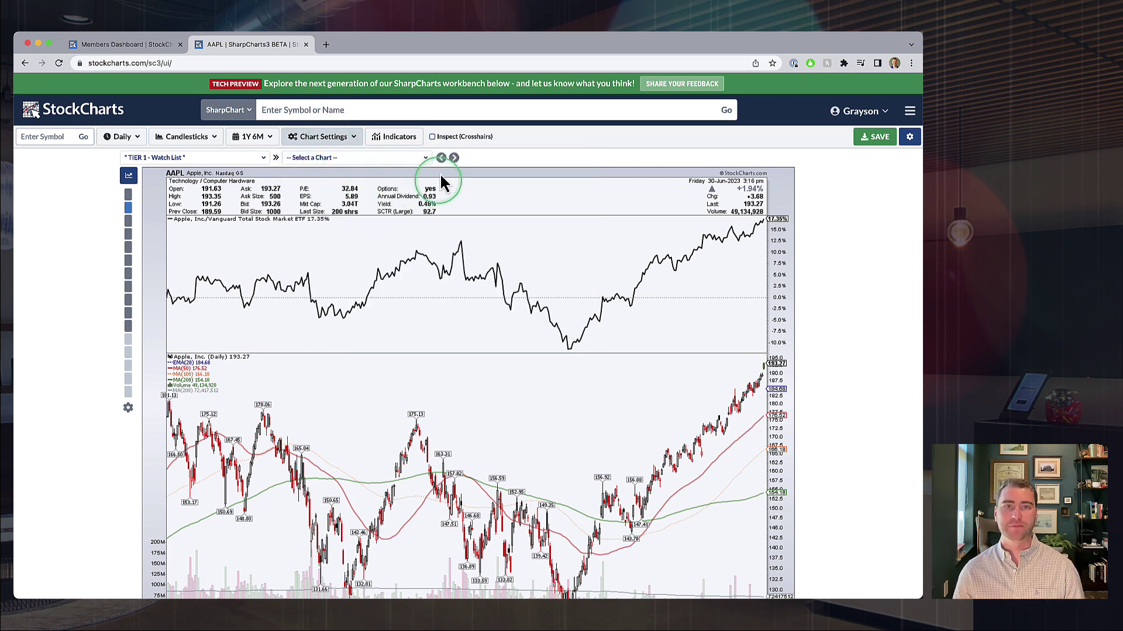
Jump to the AAPL chart's Overlays and Indicators settings, look them over and return to the chart
click(396, 143)
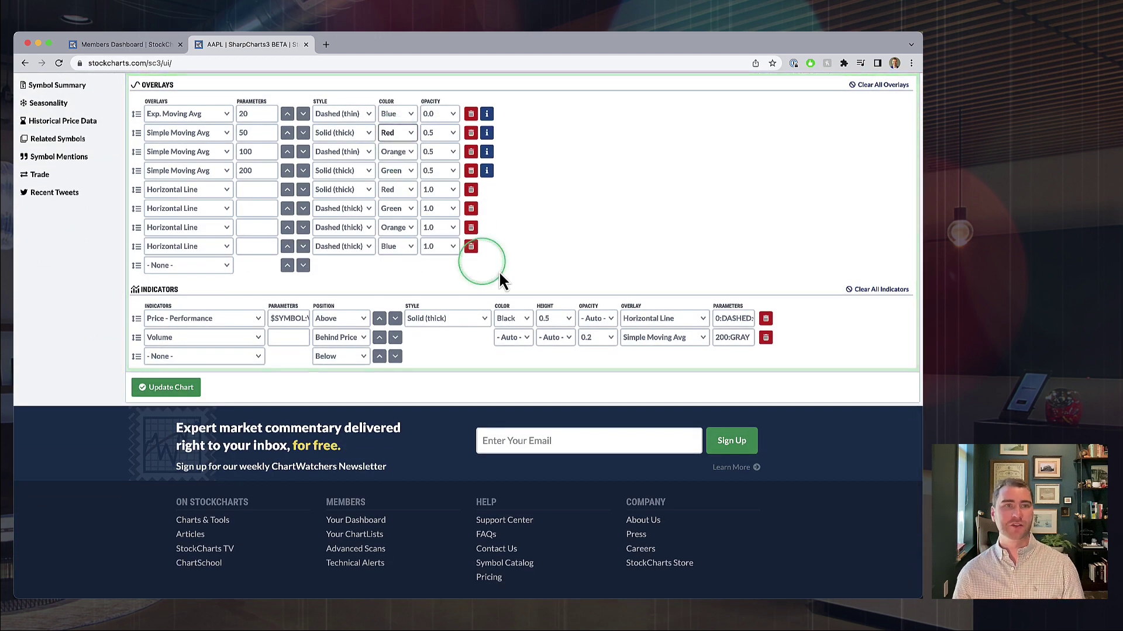
click(433, 205)
click(410, 356)
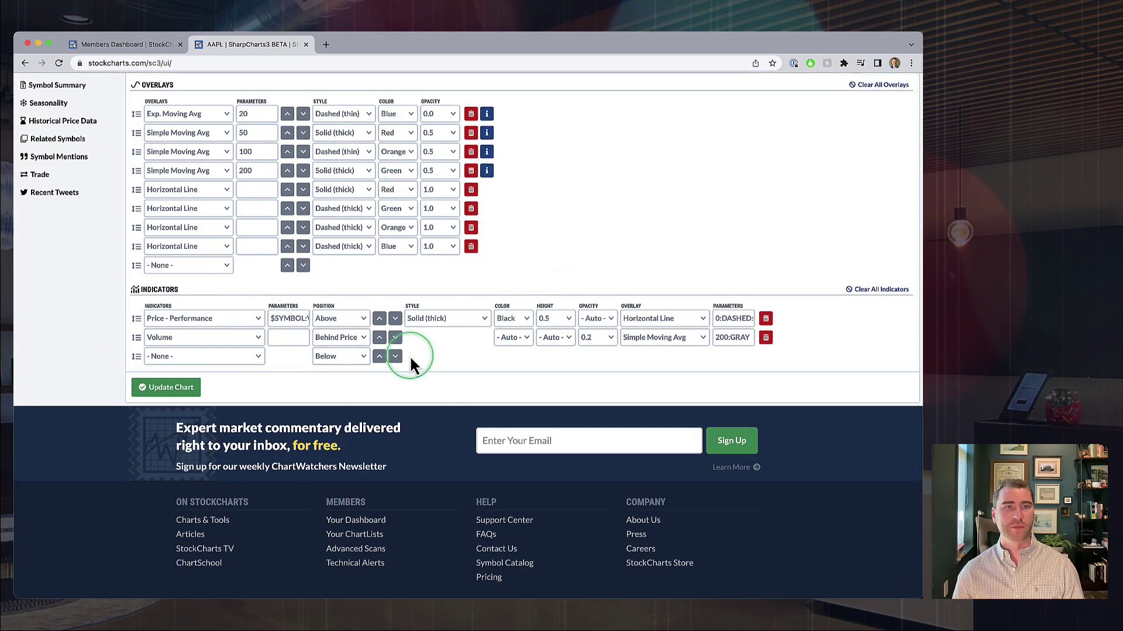
scroll(411, 360, up, 15)
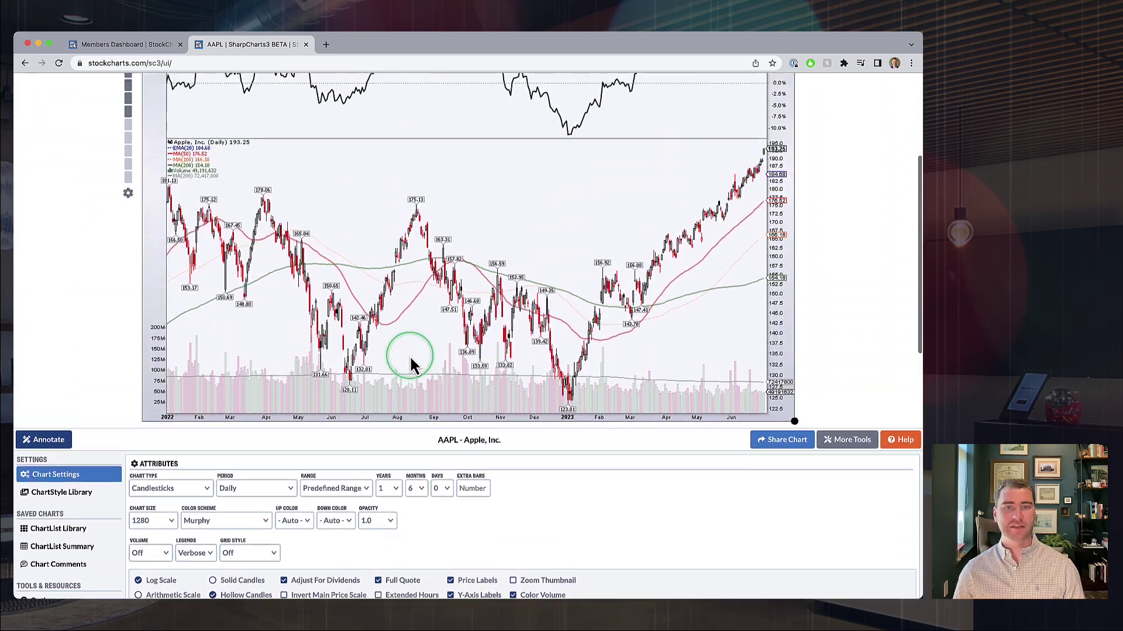
scroll(412, 359, up, 5)
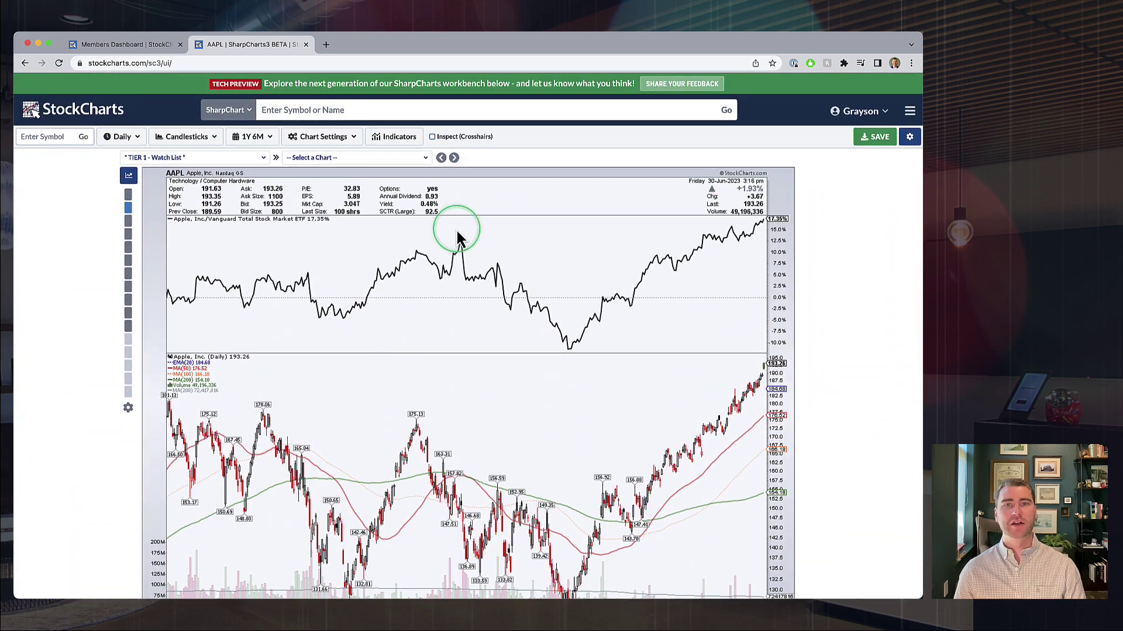
Turn on Inspect (Crosshairs), trace prices across the AAPL chart and view the available save options
click(433, 136)
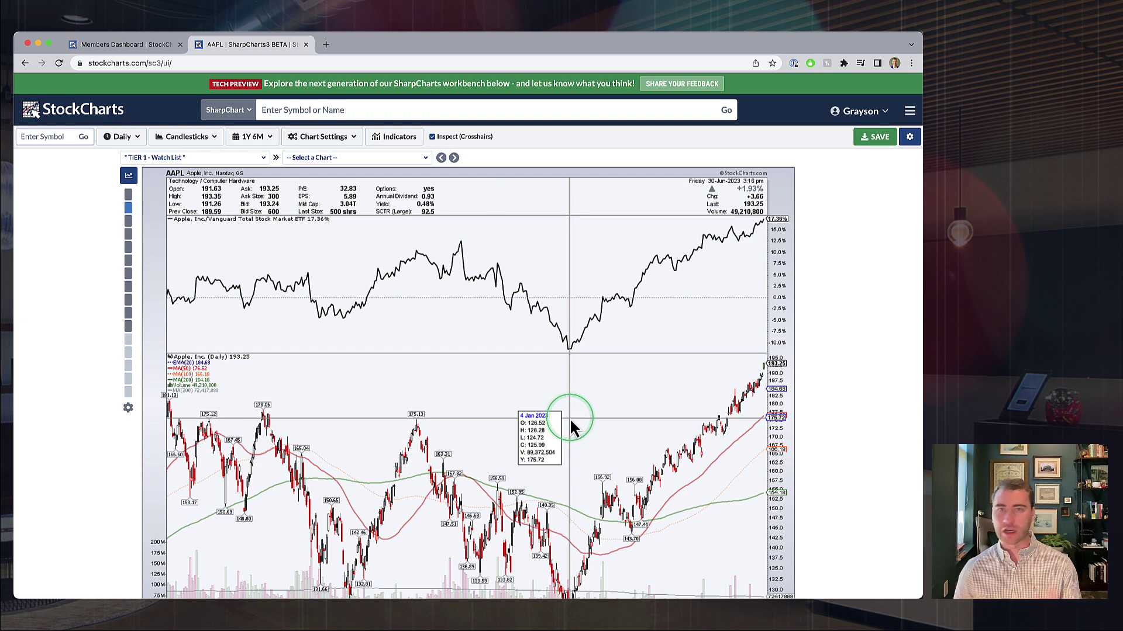
drag(571, 421, 534, 326)
drag(272, 402, 631, 427)
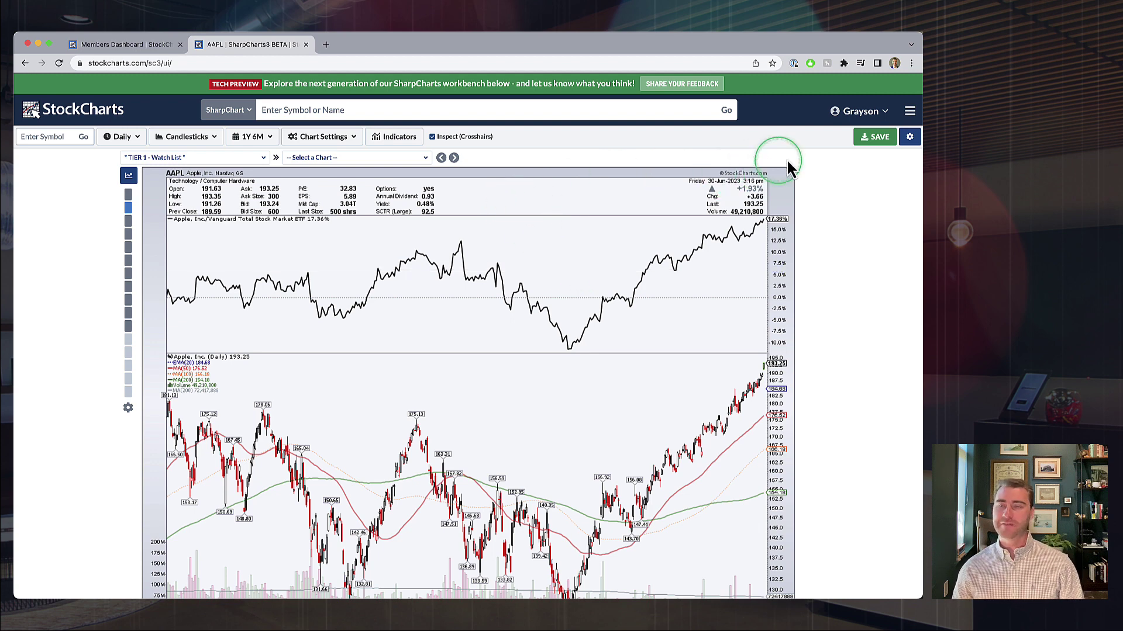
click(871, 143)
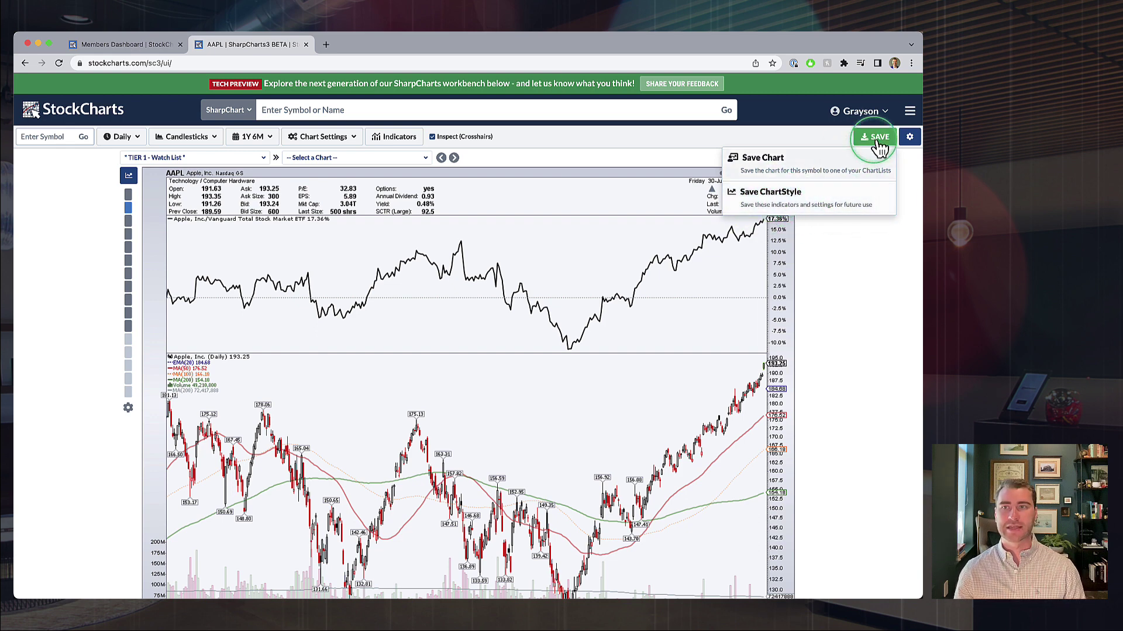
Change the Workbench Preferences to Left Align Chart and save the changes
click(909, 139)
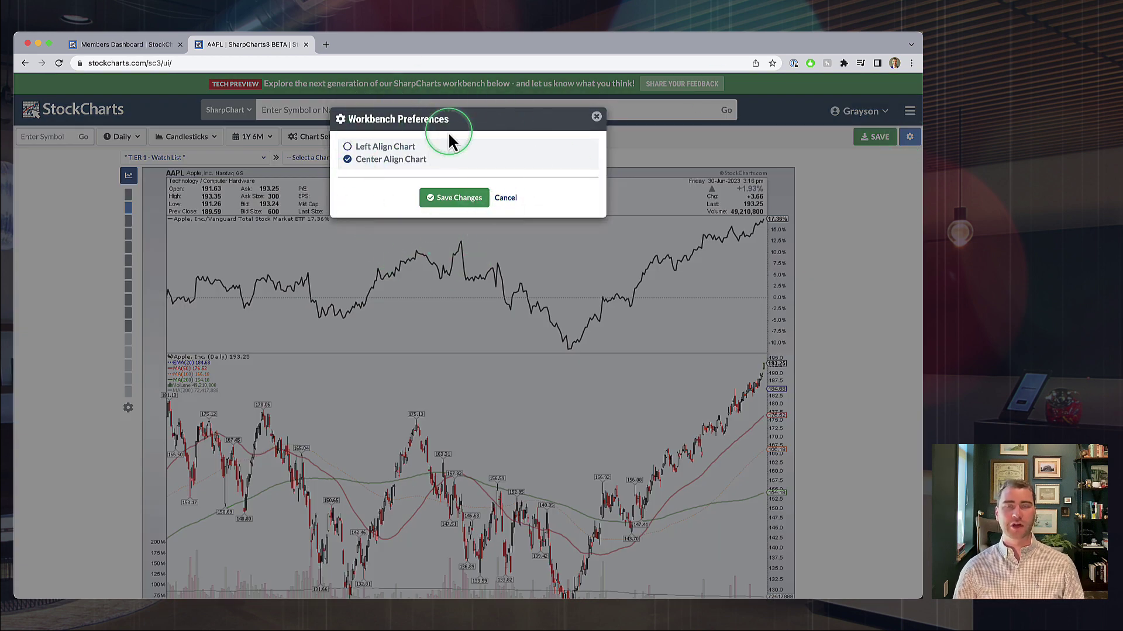
click(384, 151)
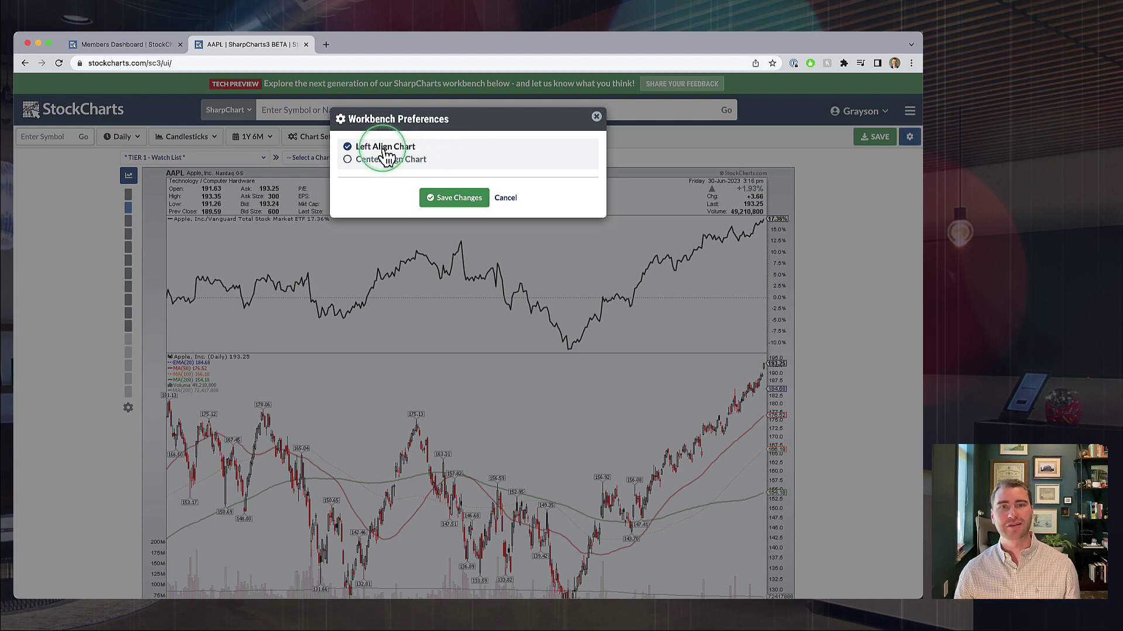
click(387, 162)
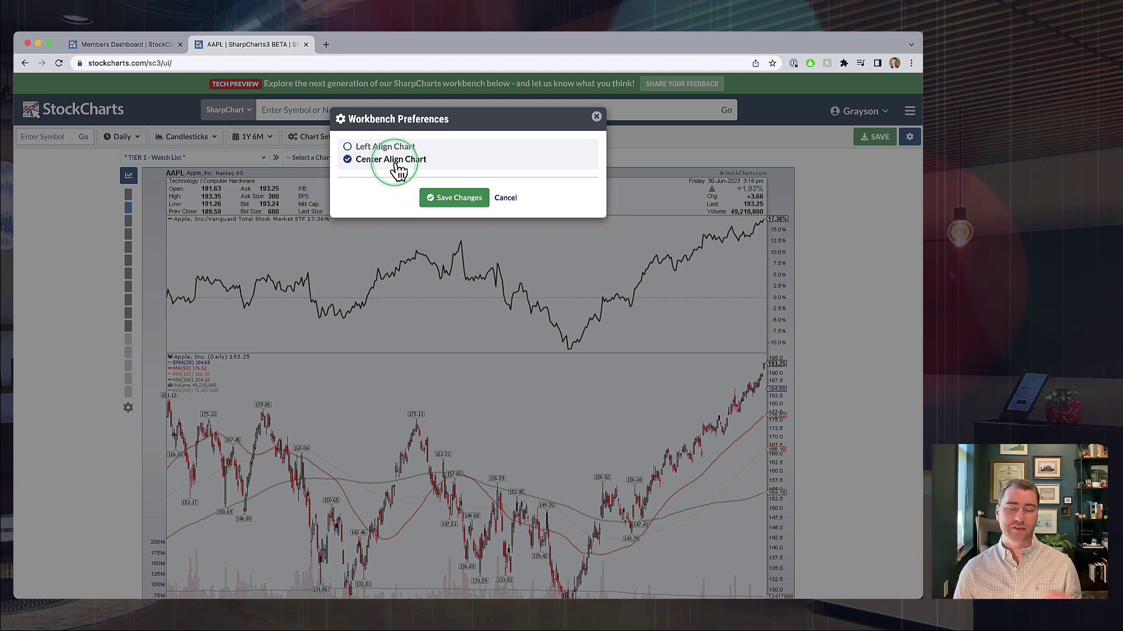
click(381, 146)
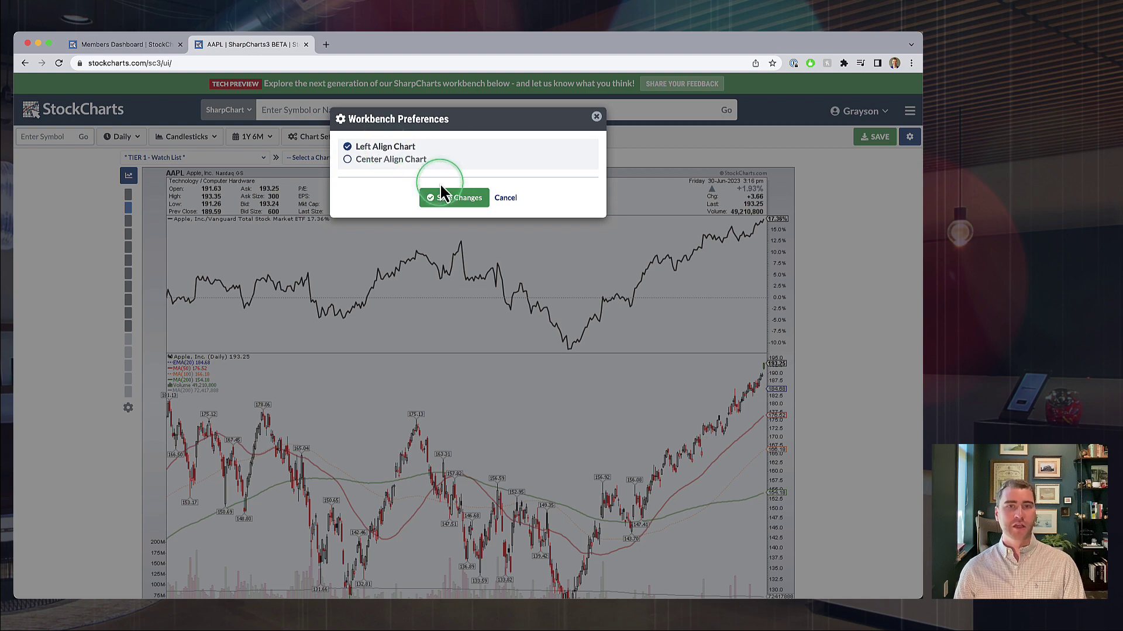
click(444, 197)
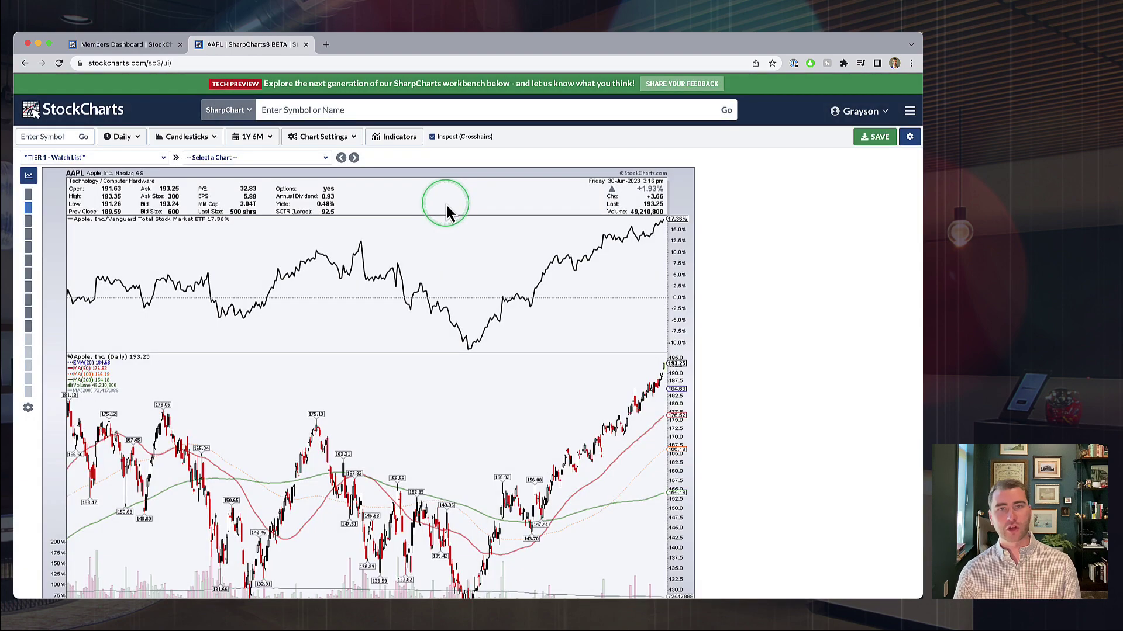
Switch the Workbench Preferences back to Center Align Chart and save the changes
click(910, 137)
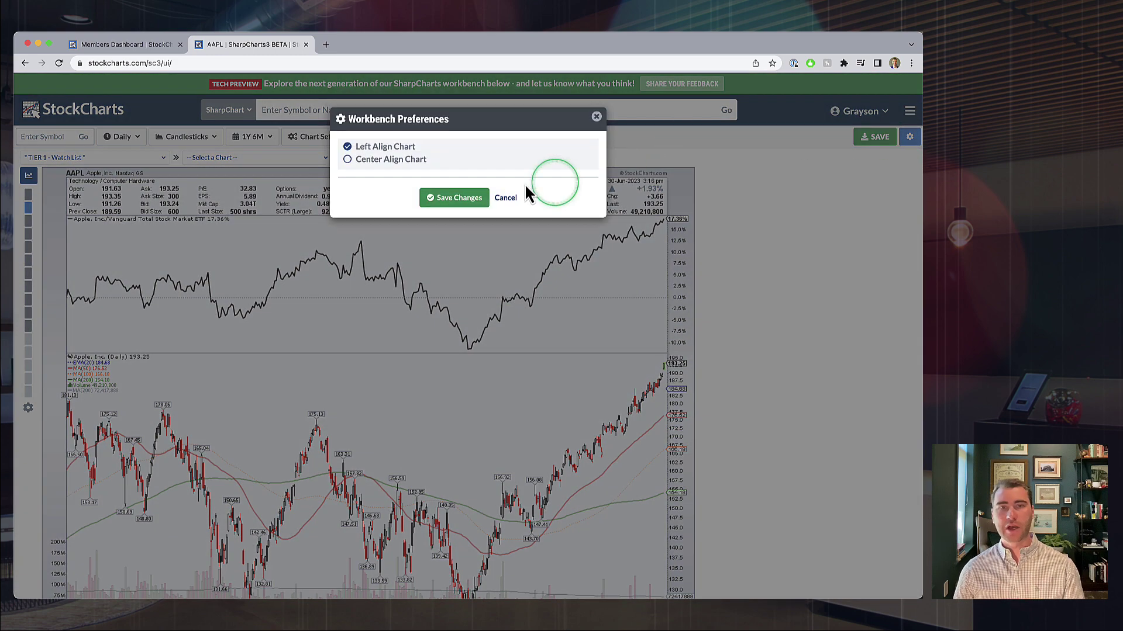
click(398, 159)
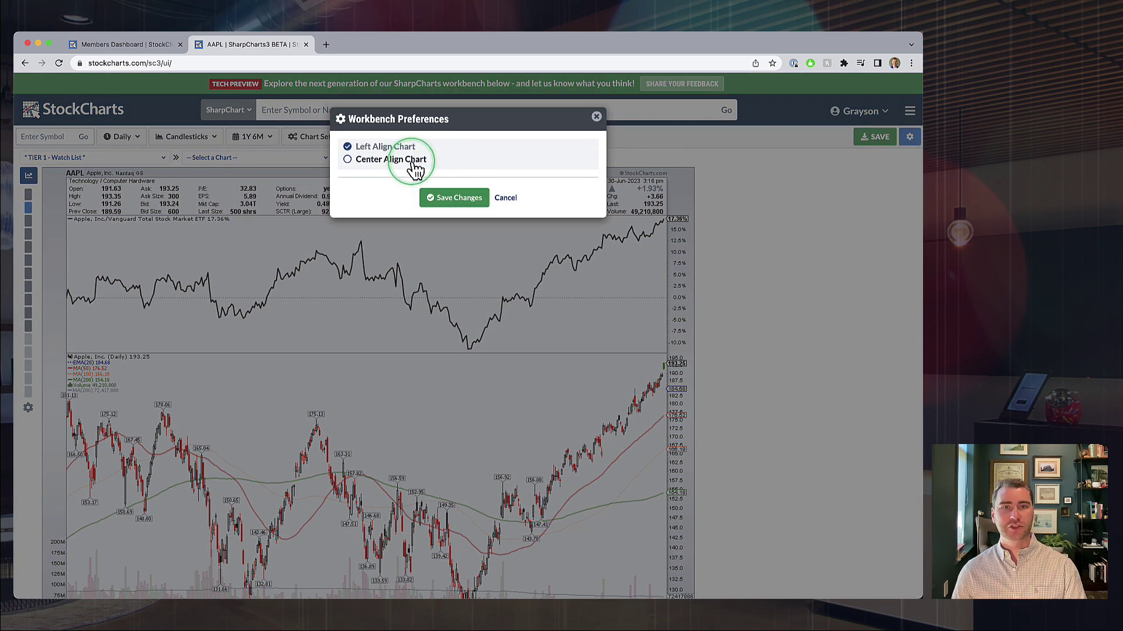
click(475, 197)
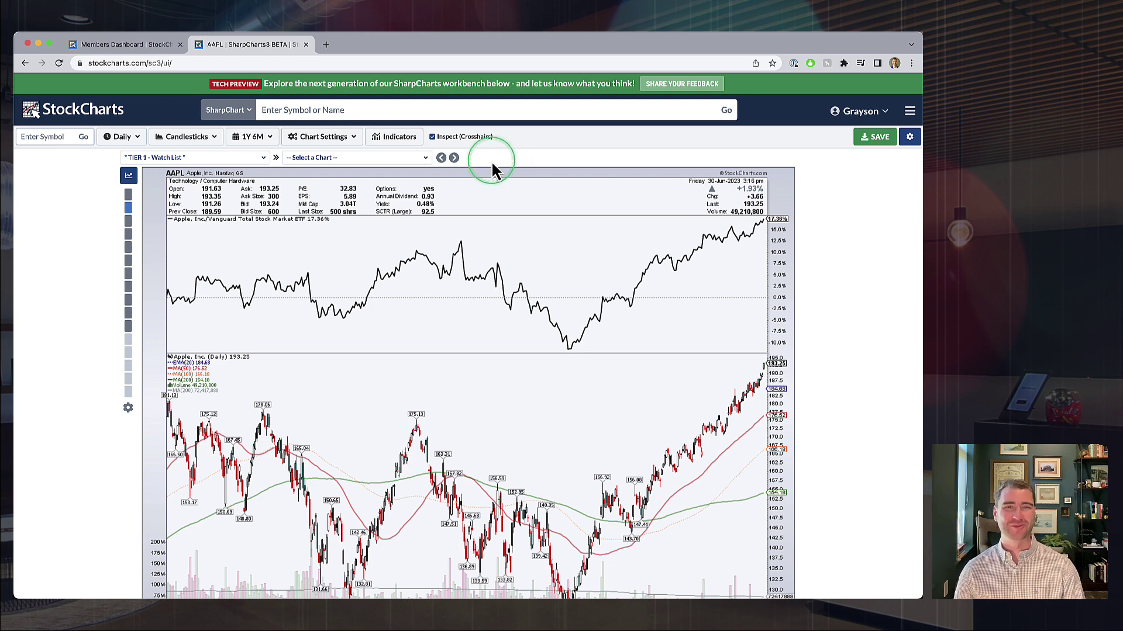
Look through the ChartLists, keep TIER 1 - Watch List, and open and view its APPF - AppFolio, Inc. chart
click(206, 162)
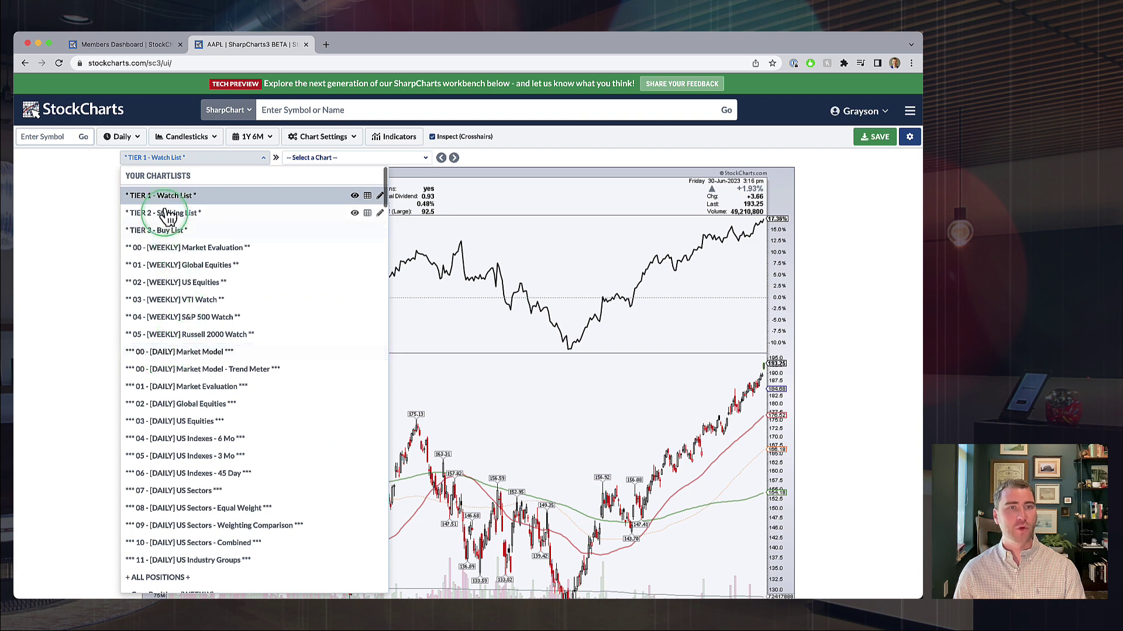
click(176, 158)
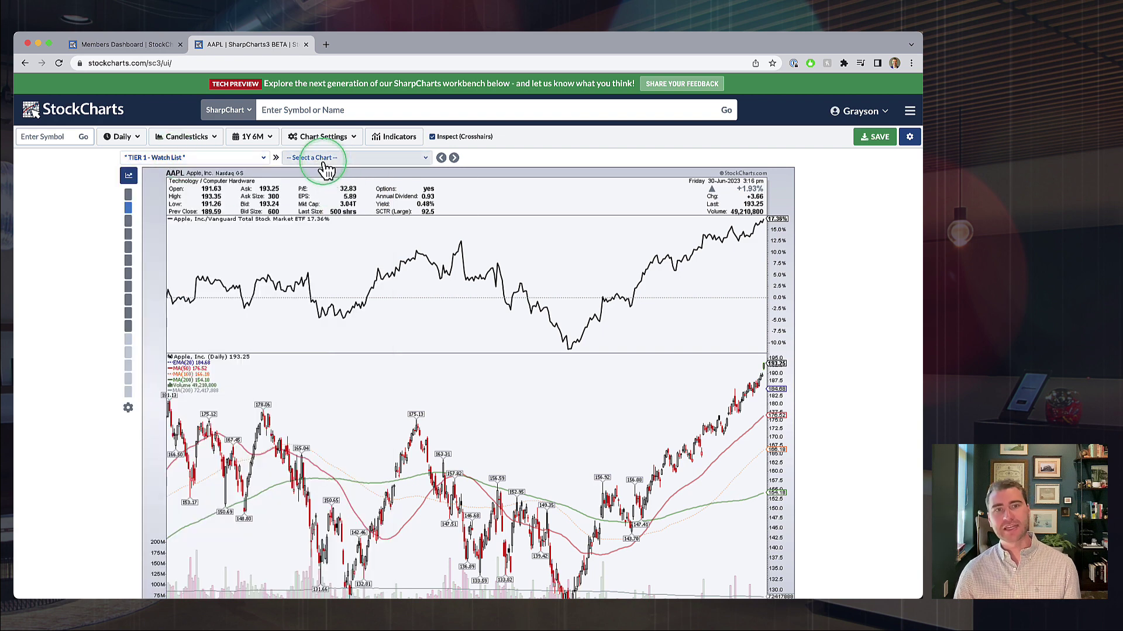
click(327, 166)
click(315, 212)
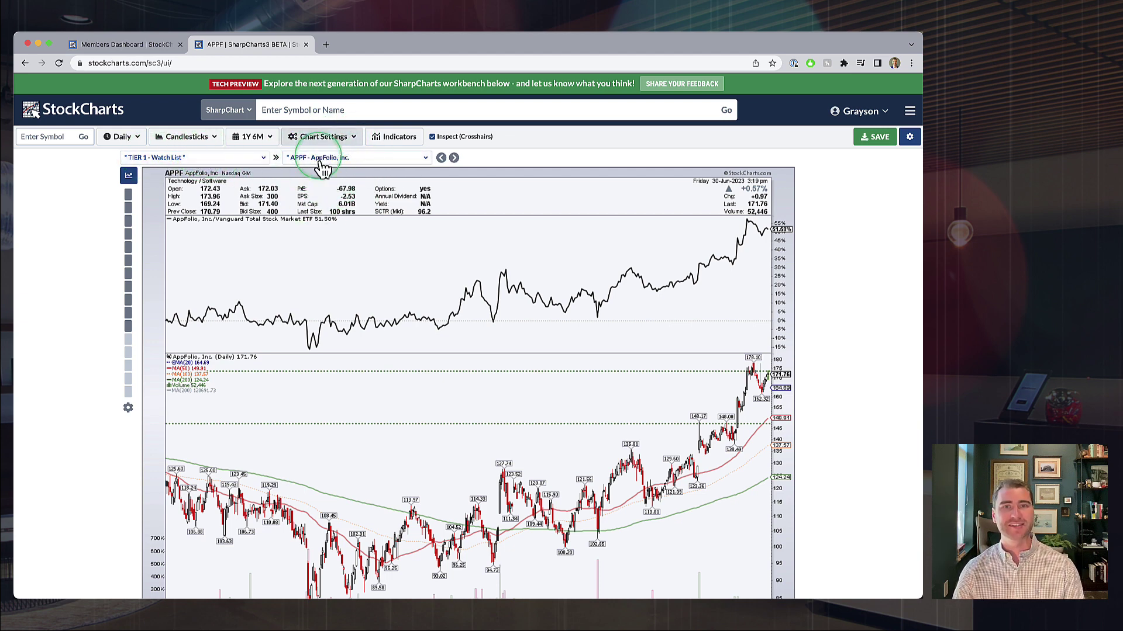
scroll(436, 353, down, 5)
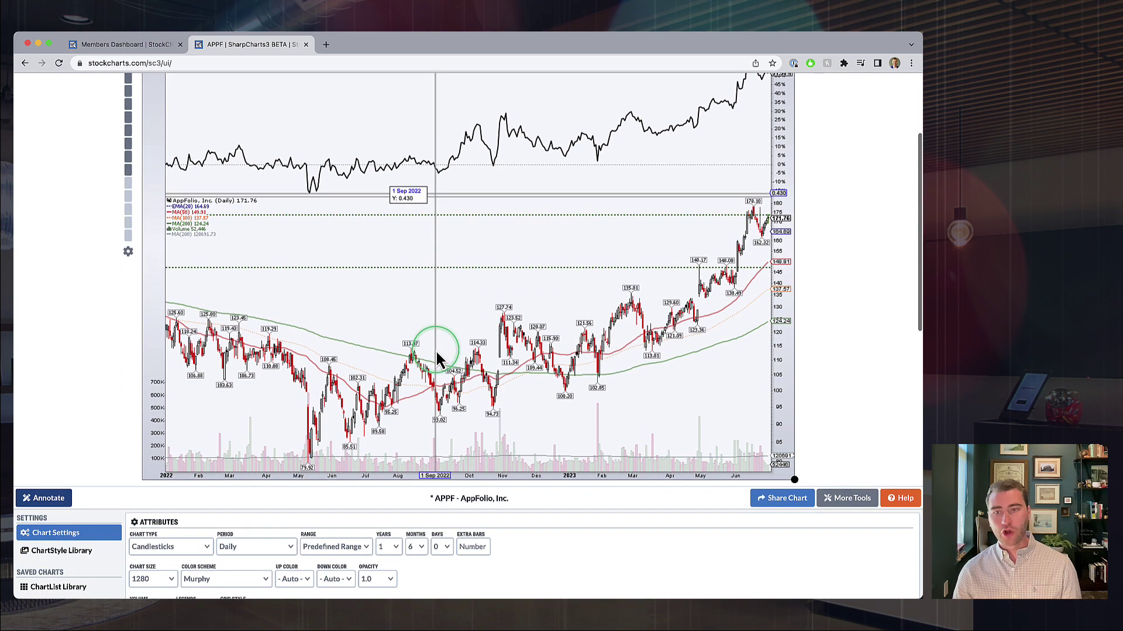
scroll(437, 356, up, 5)
Step forward through the watch list's BCC, BKNG and BLD charts to the CRM - Salesforce.com, Inc. chart
click(453, 157)
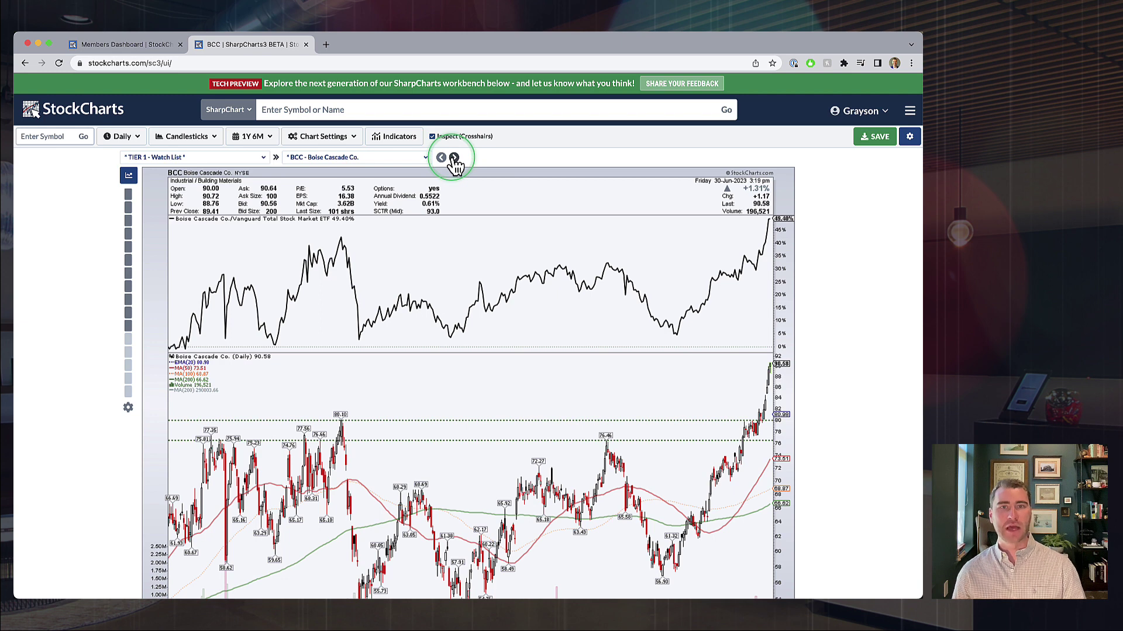
click(454, 158)
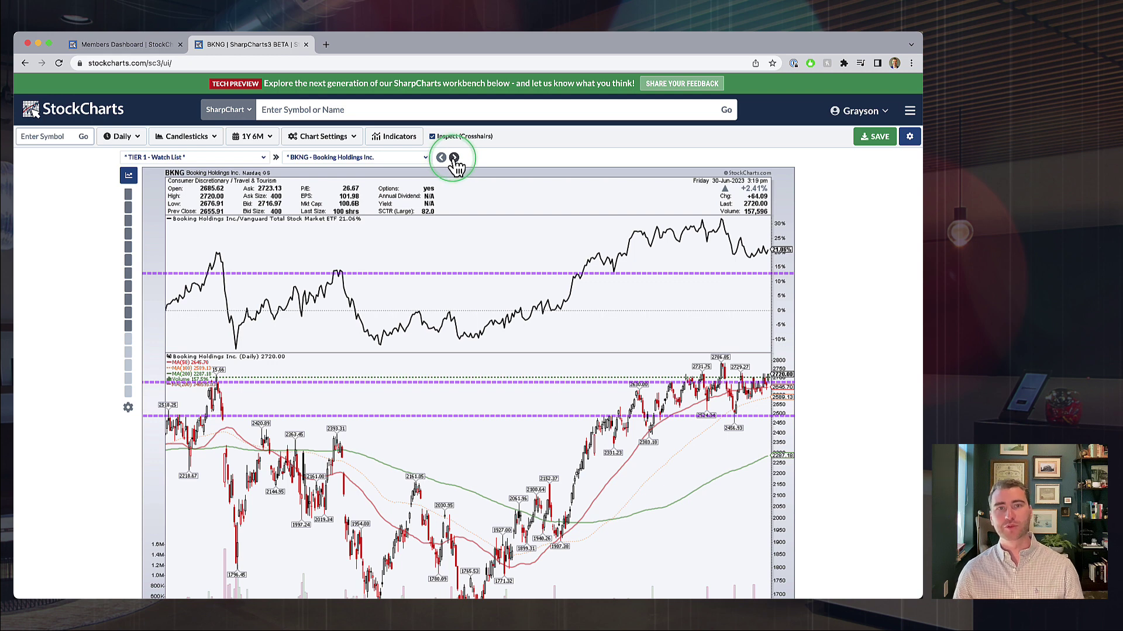
click(453, 157)
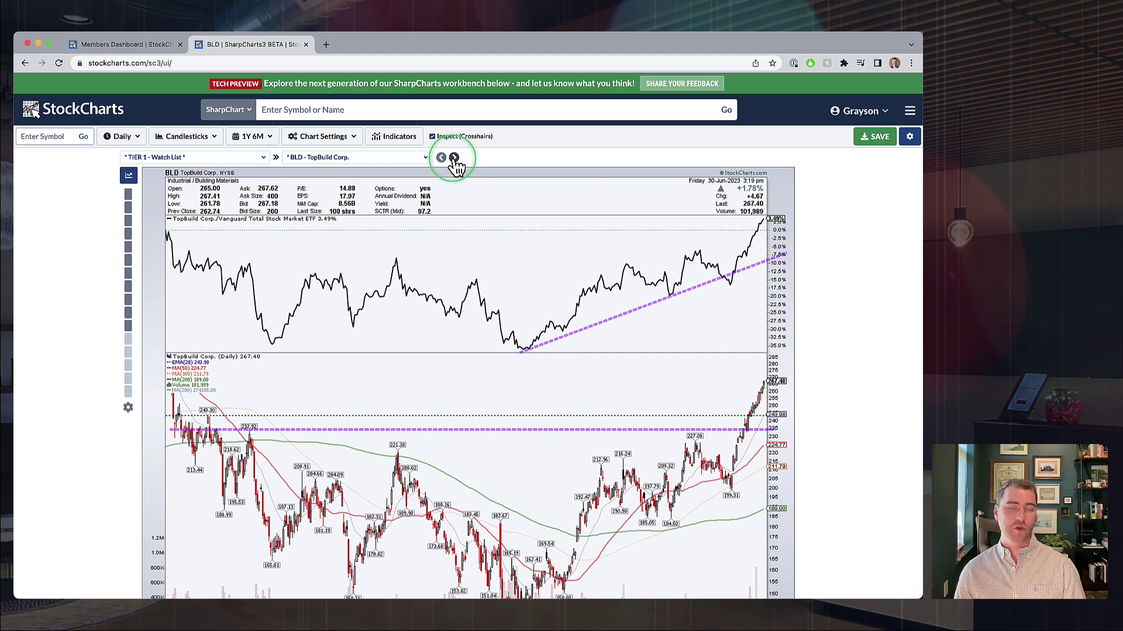
click(454, 158)
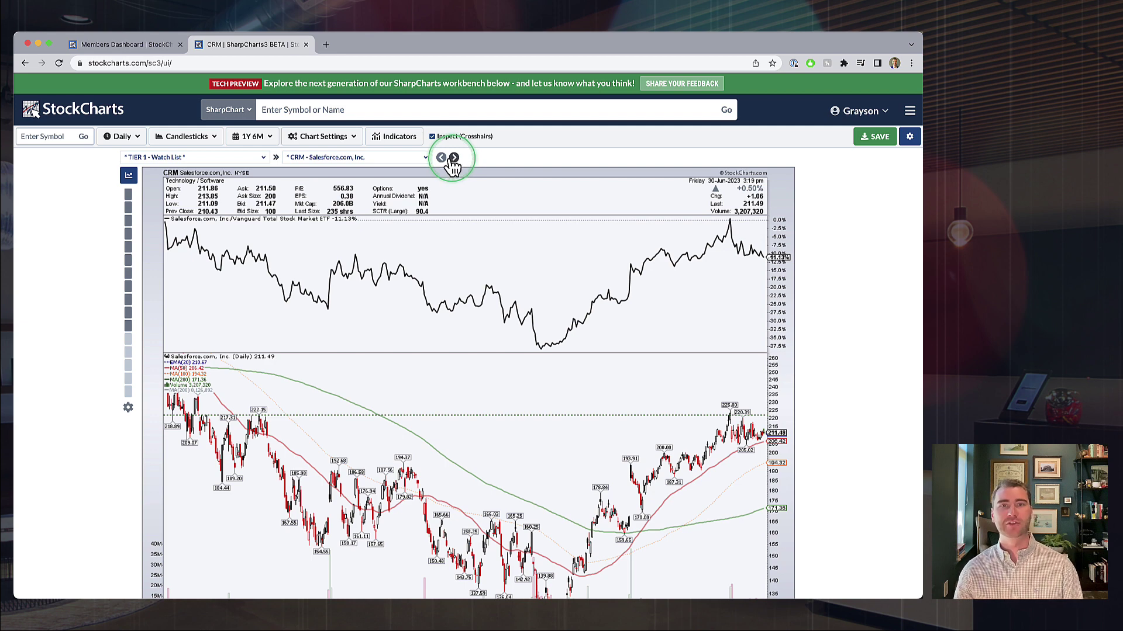
View the saved charts in TIER 1 - Watch List and the list of ChartLists with their view and edit options
click(374, 158)
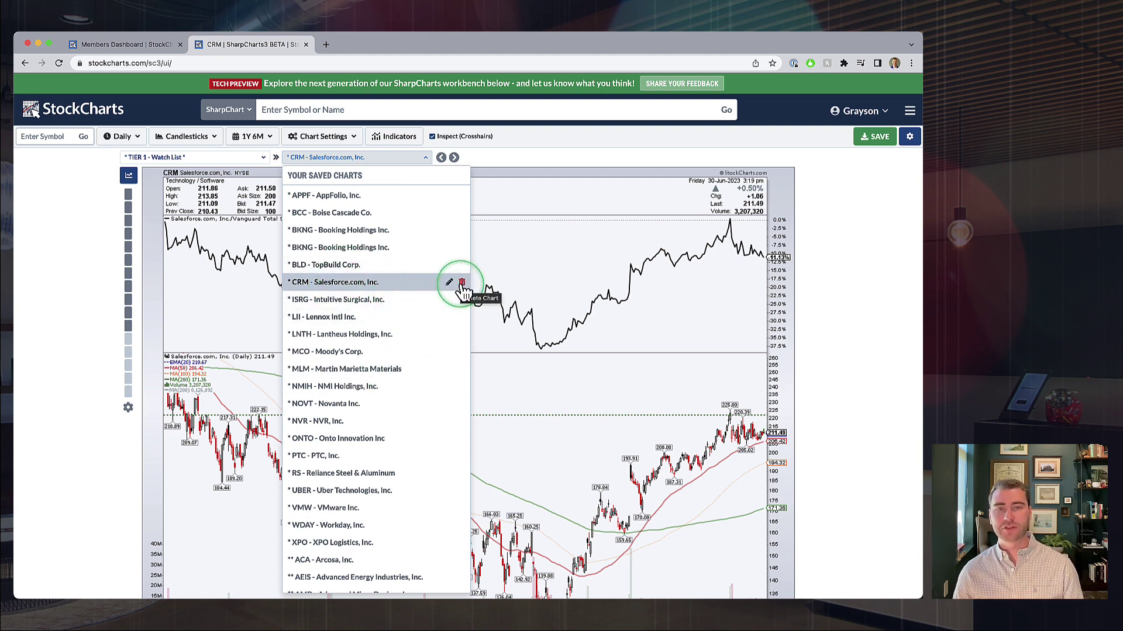
click(228, 158)
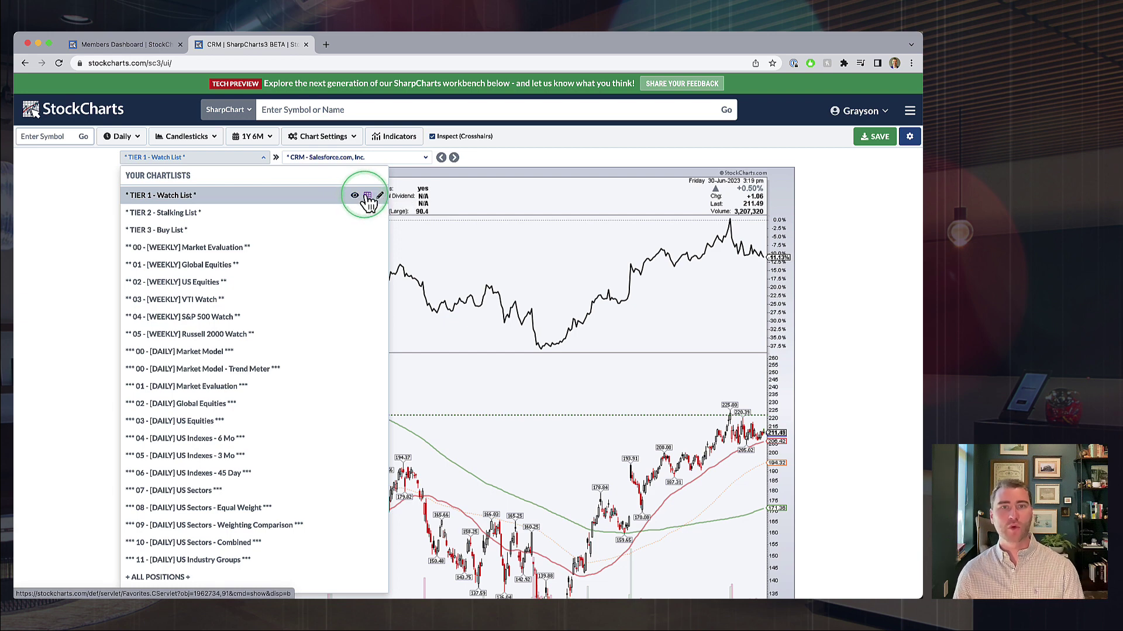
click(240, 159)
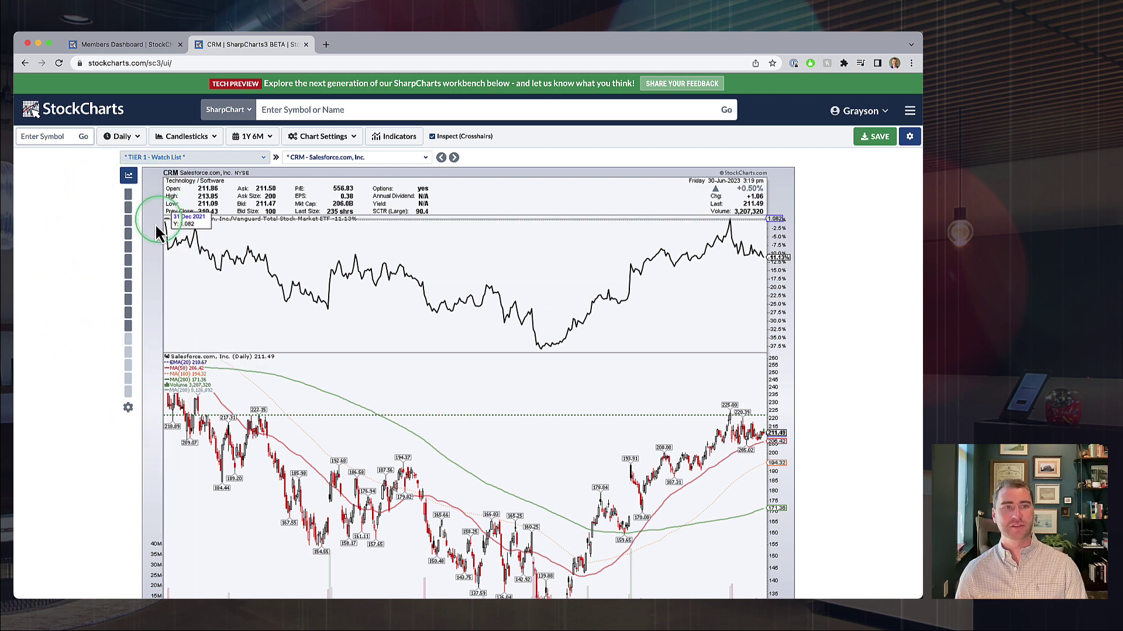
Switch the CRM chart through the saved 1-minute intraday, long-term weekly and daily ChartStyles, finishing on Equity - Daily (Lv01)
click(130, 315)
scroll(296, 338, down, 2)
scroll(296, 339, down, 1)
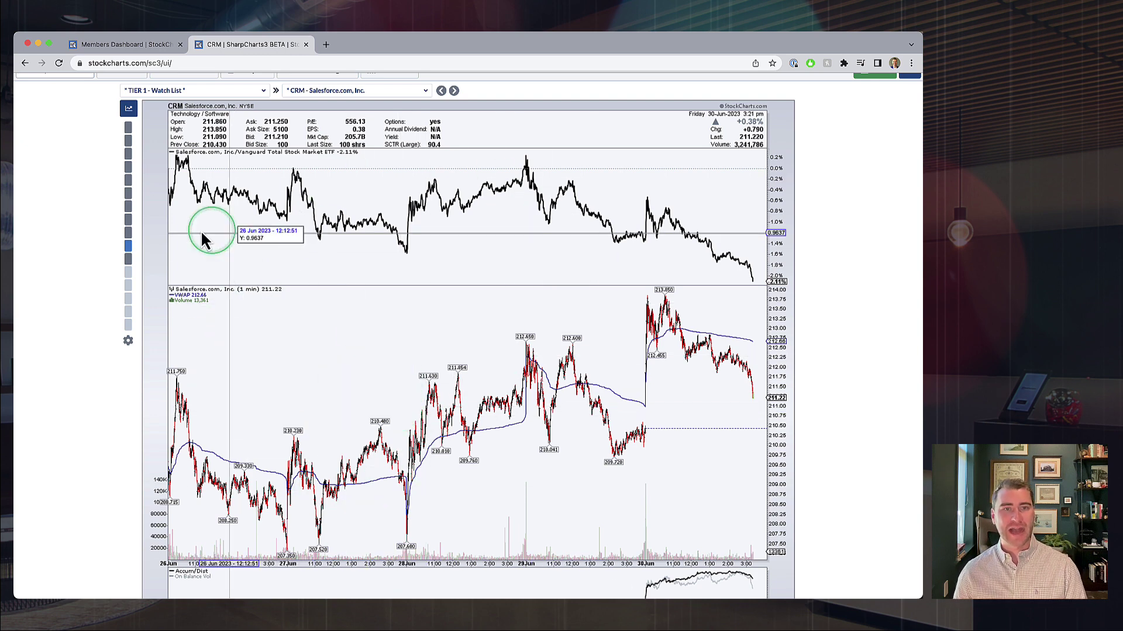
click(128, 221)
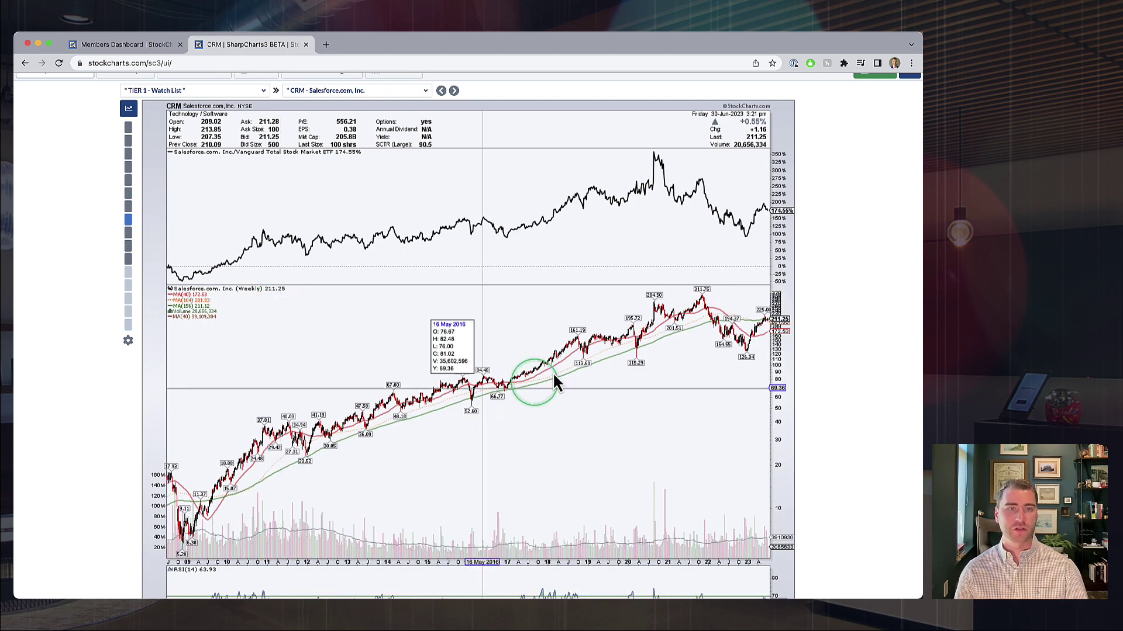
click(130, 181)
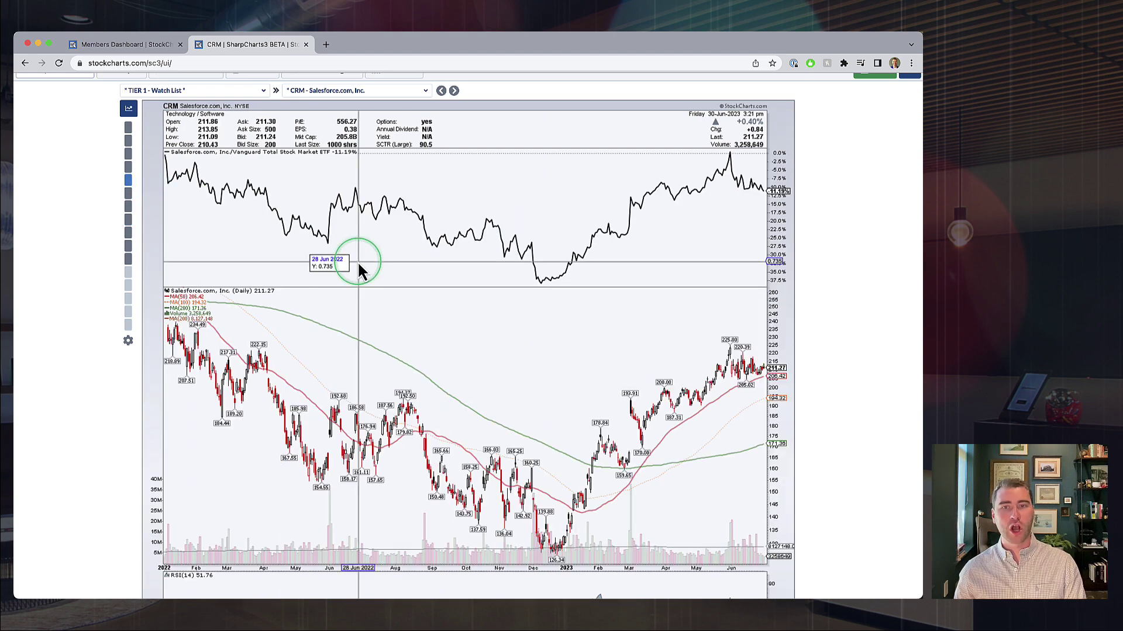
scroll(358, 261, down, 10)
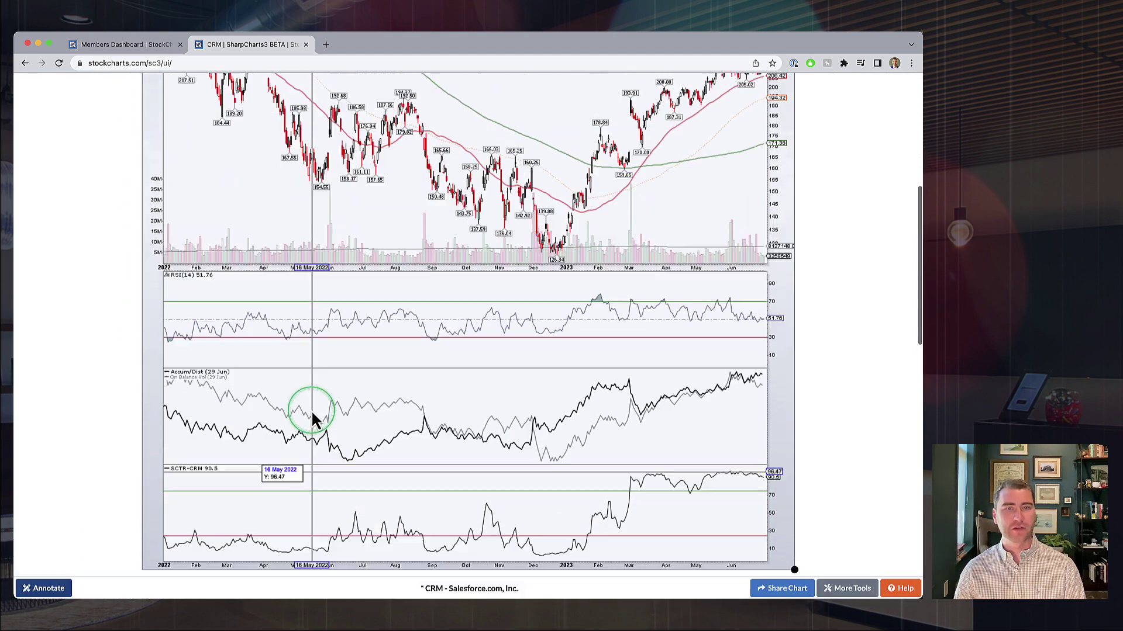
scroll(314, 403, up, 8)
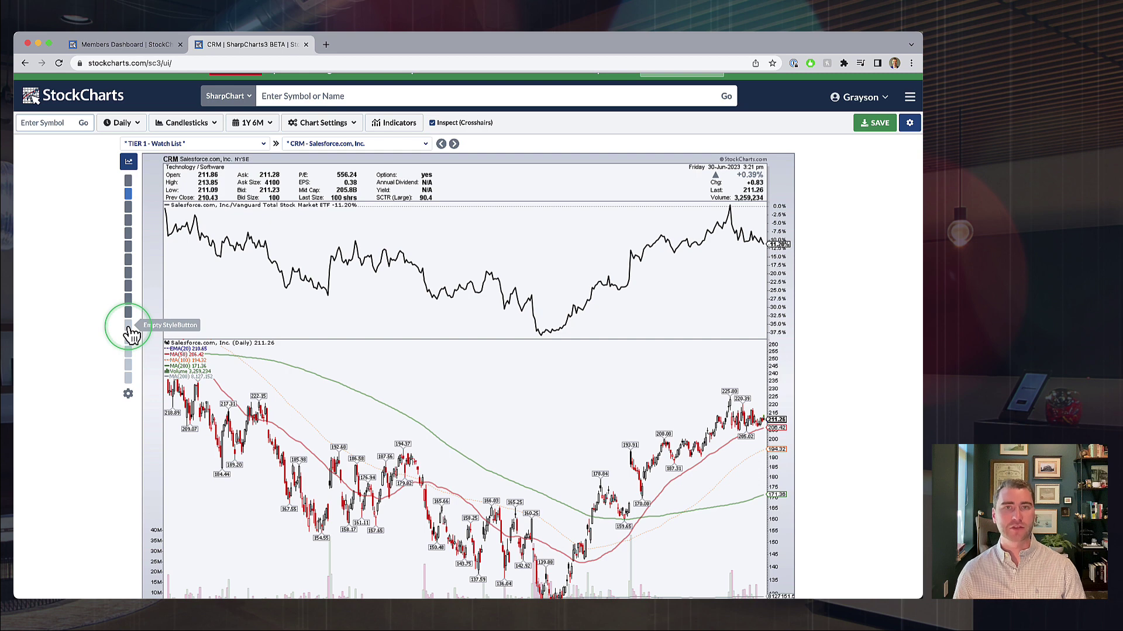
Look through the saved ChartStyles and the edit, delete and favorite options for each style
click(131, 169)
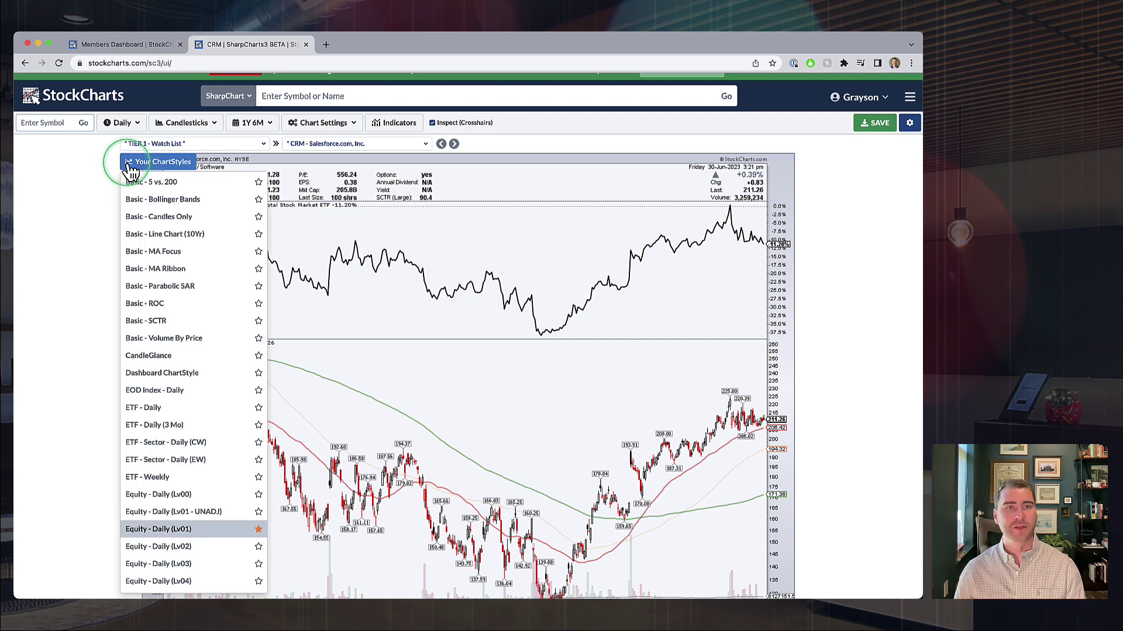
scroll(194, 251, down, 8)
scroll(195, 249, up, 8)
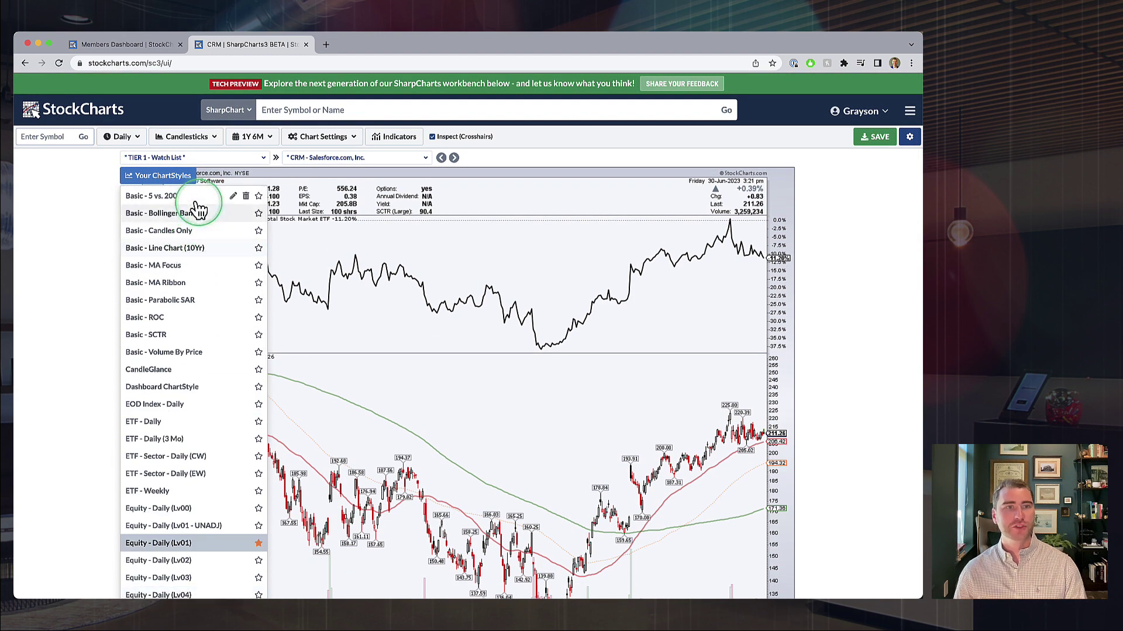
scroll(184, 403, down, 3)
scroll(183, 403, down, 6)
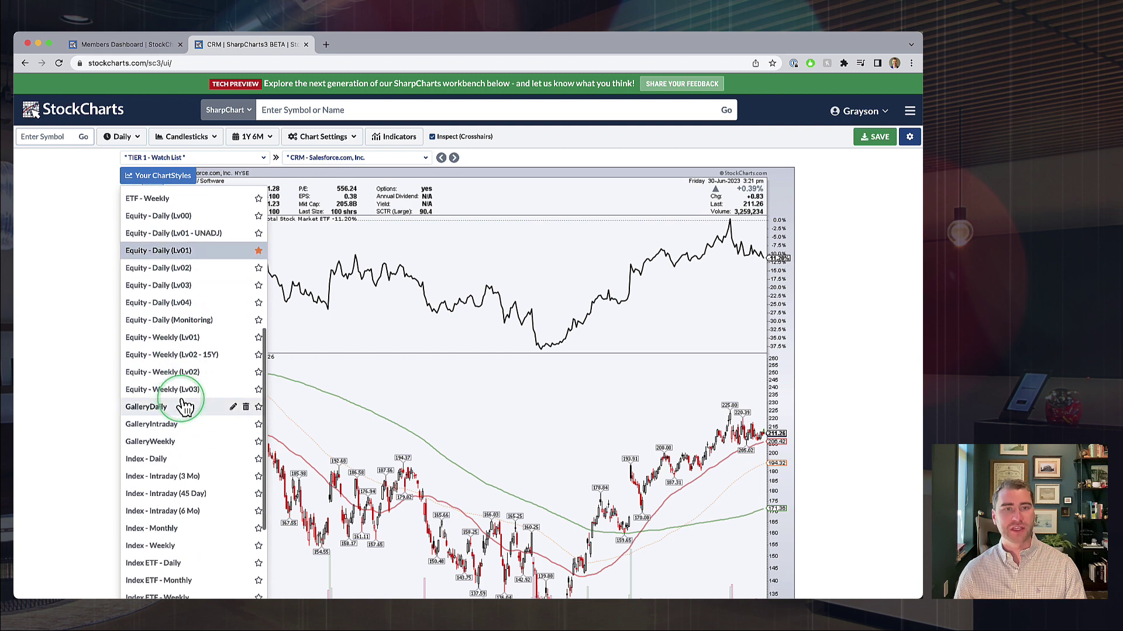
scroll(183, 401, up, 2)
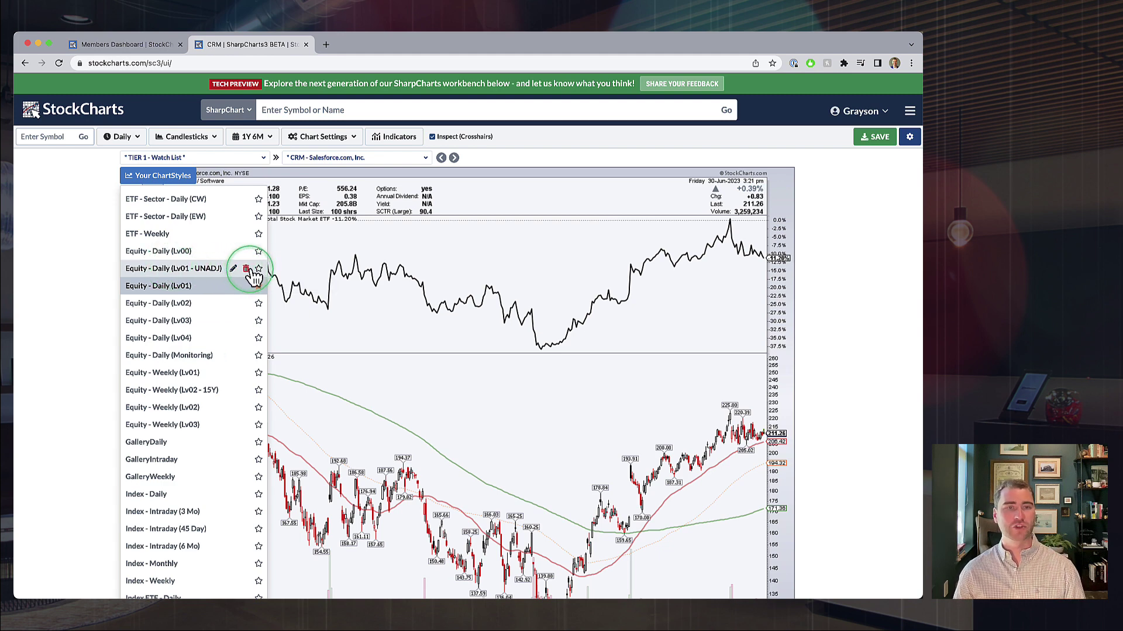
Browse the saved ChartStyles down to Performance - Comparative, and open and dismiss the settings for the quick style buttons
click(154, 181)
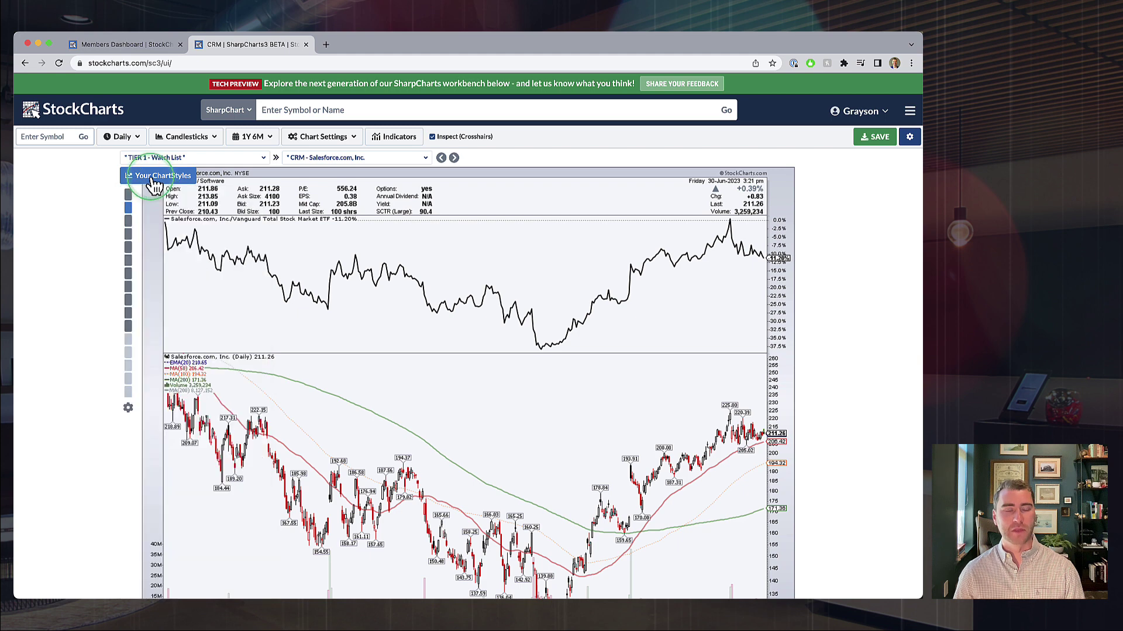
click(129, 175)
scroll(187, 388, down, 5)
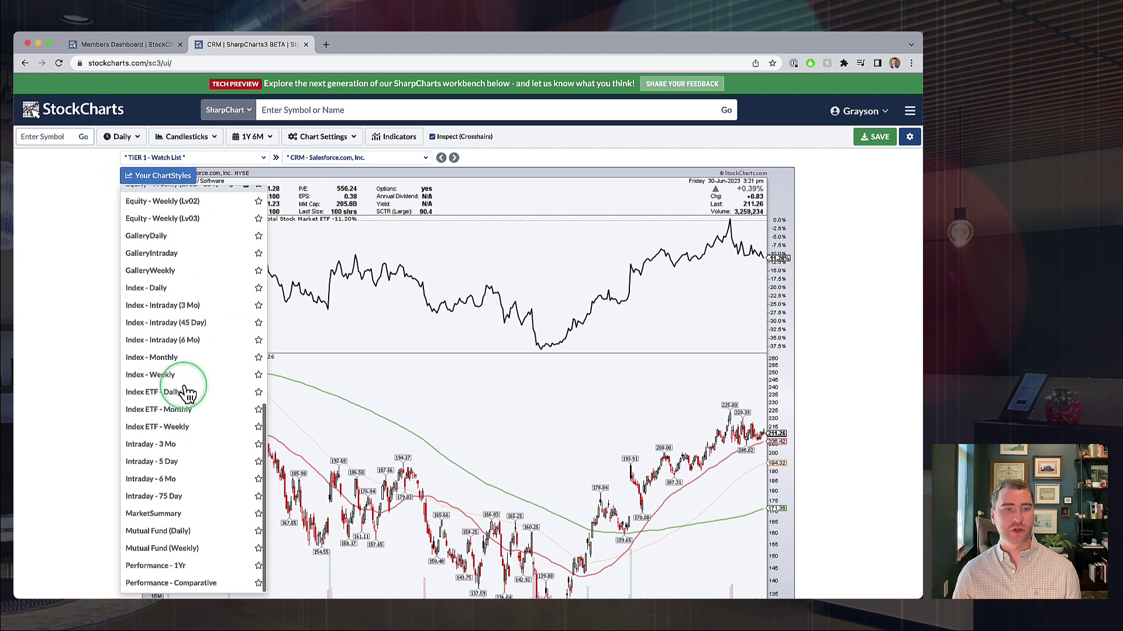
scroll(187, 392, down, 5)
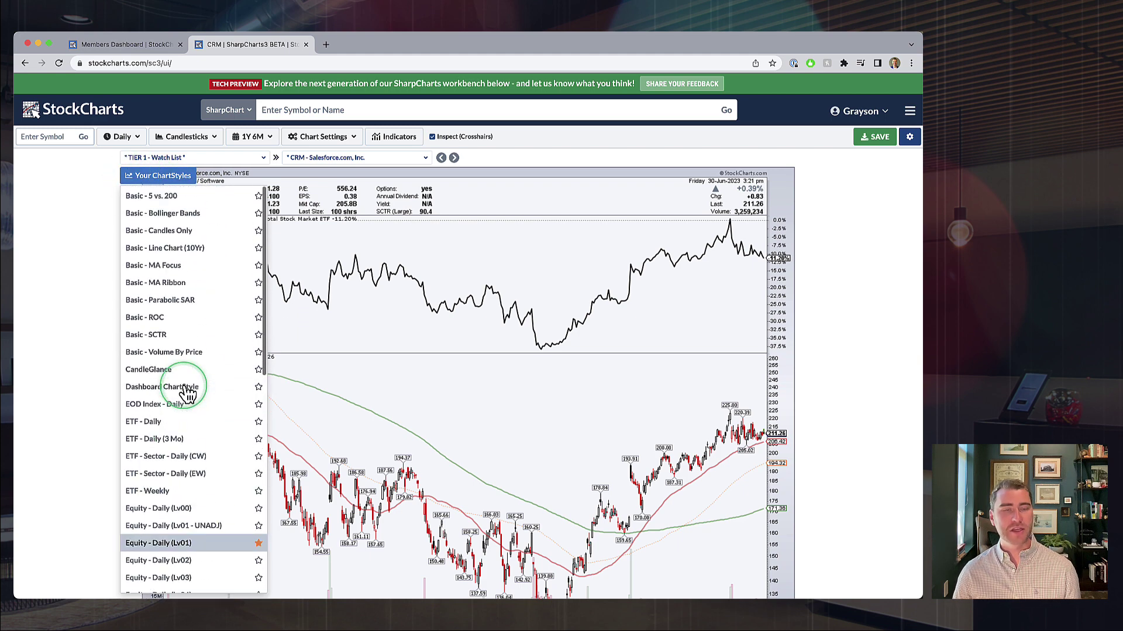
click(130, 178)
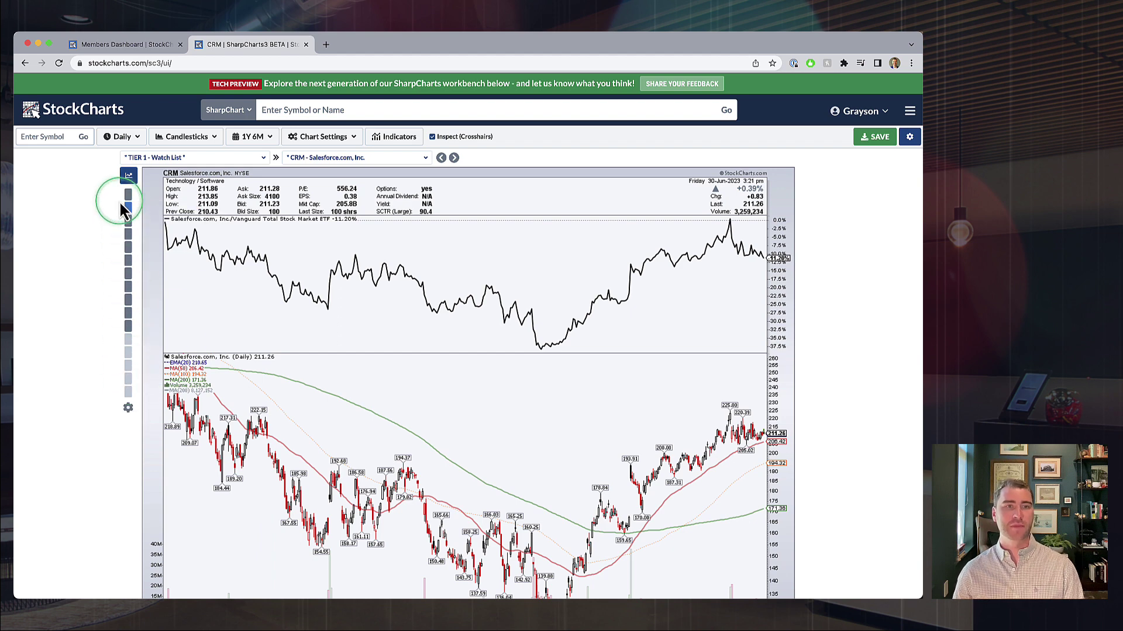
click(128, 415)
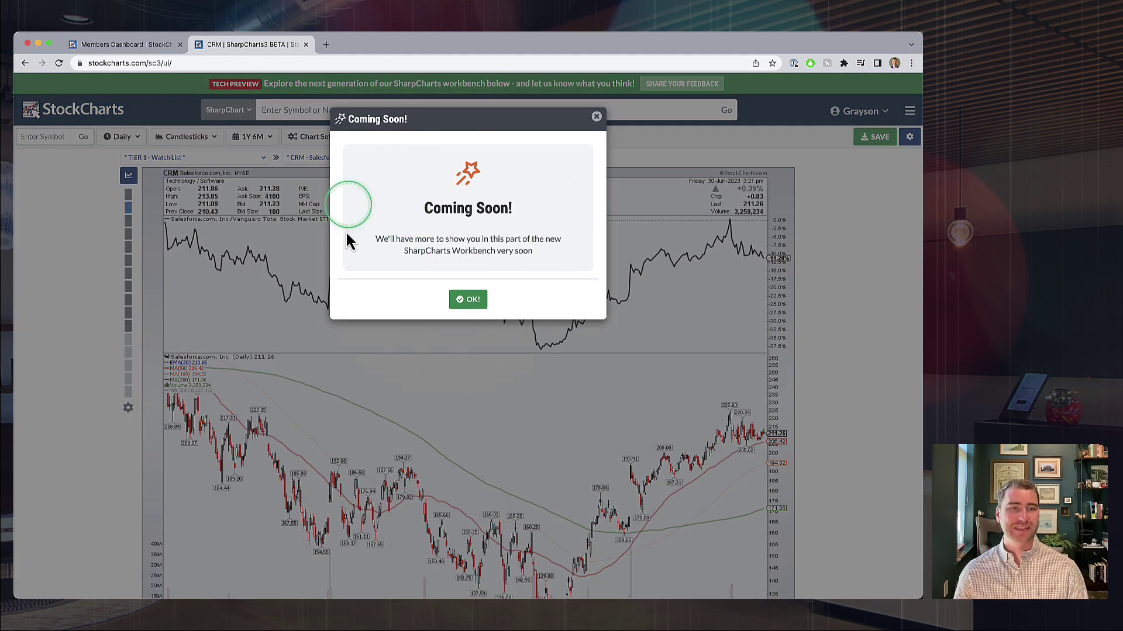
click(596, 116)
Enlarge the CRM chart freehand to a custom size of about 1662 by 744
scroll(387, 380, down, 3)
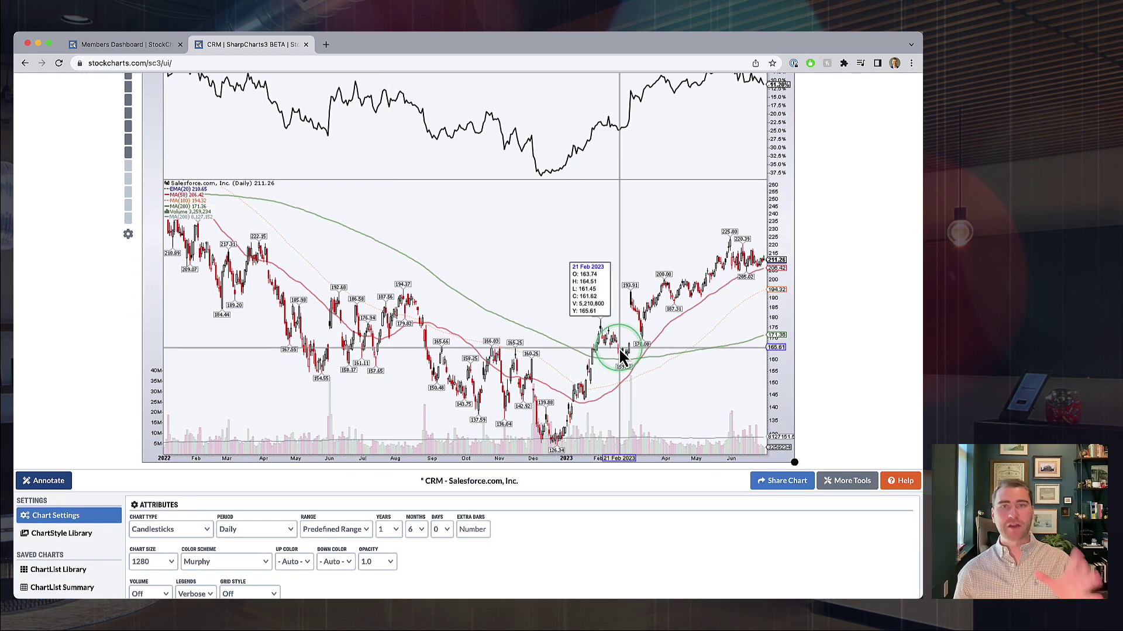
scroll(621, 353, down, 1)
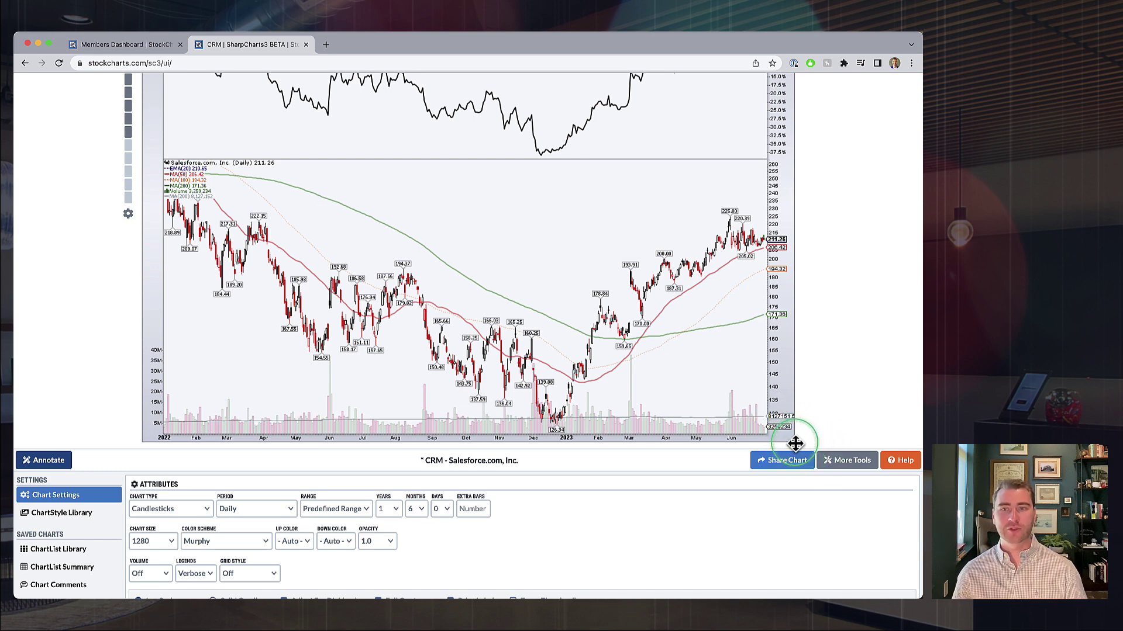
scroll(795, 444, up, 5)
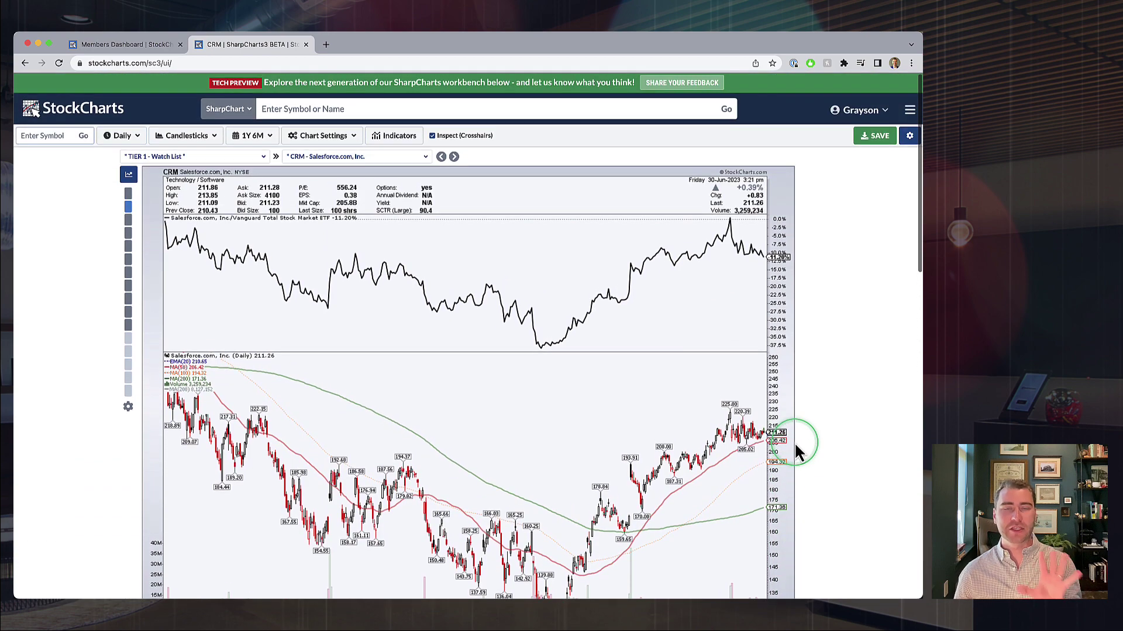
scroll(795, 445, down, 4)
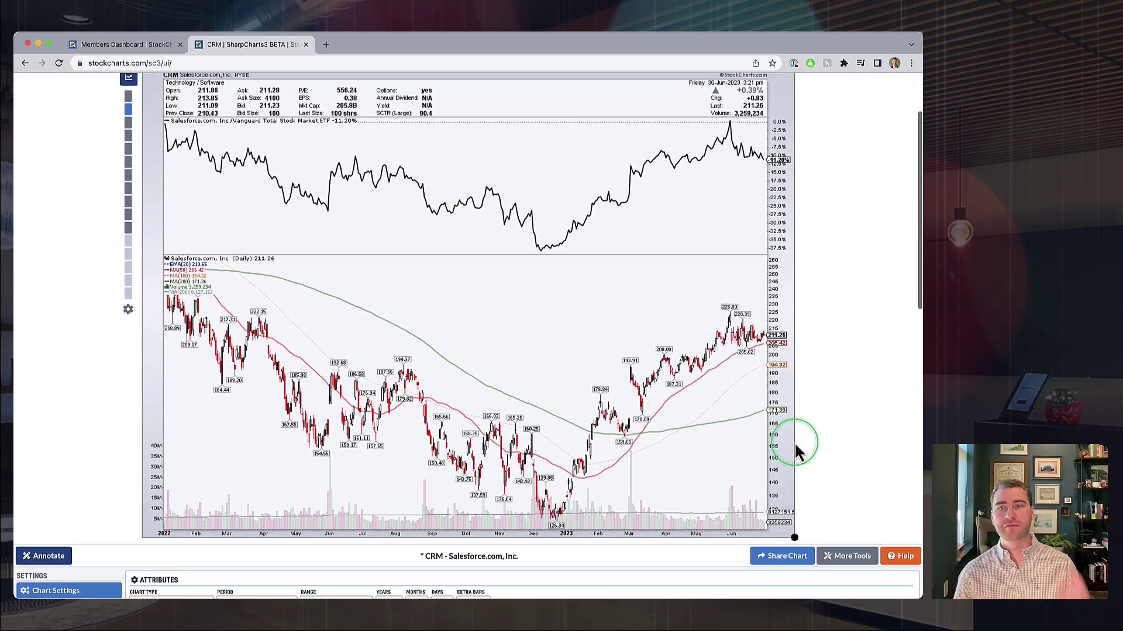
drag(792, 508, 910, 433)
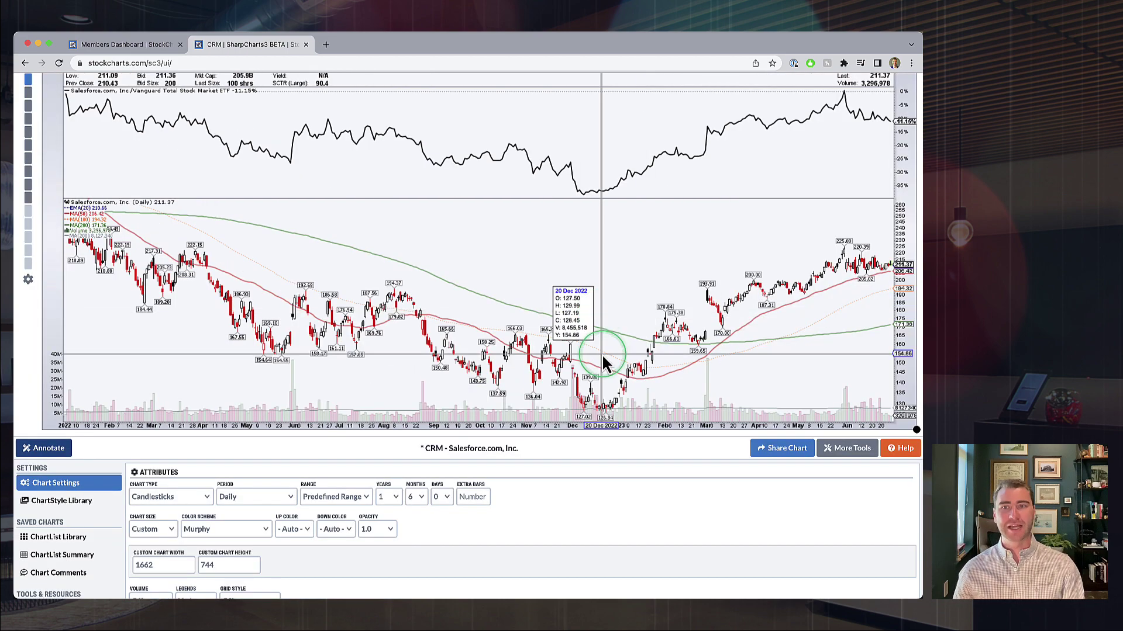
Shrink the CRM chart freehand to about 856 by 625, and stretch it to about 1662 by 562
scroll(603, 351, up, 4)
scroll(604, 363, down, 3)
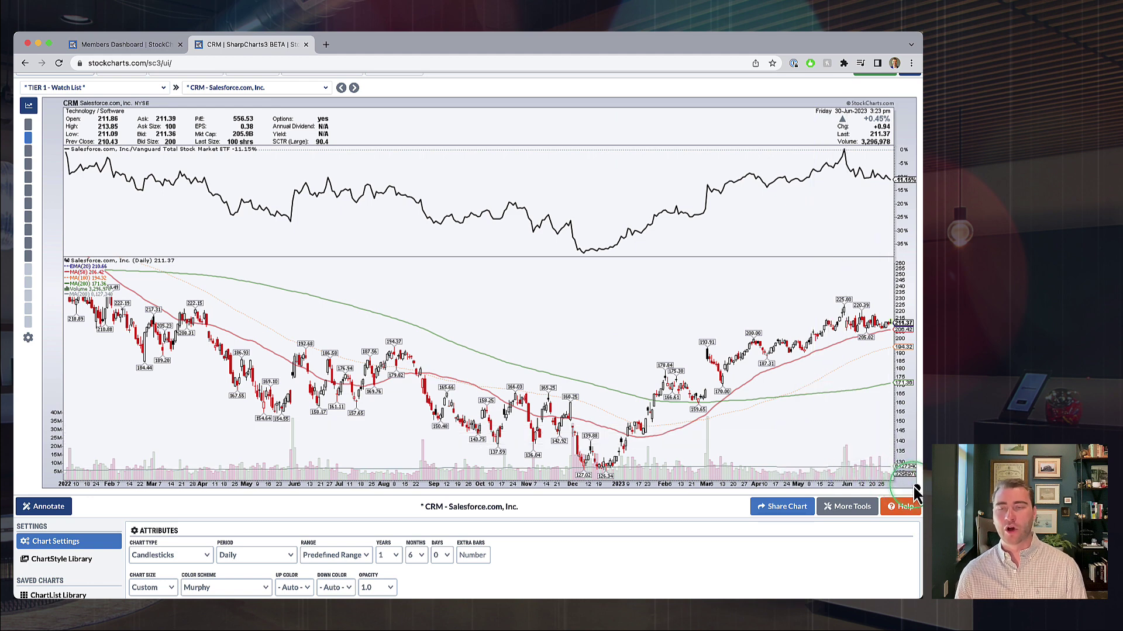
drag(913, 489, 491, 435)
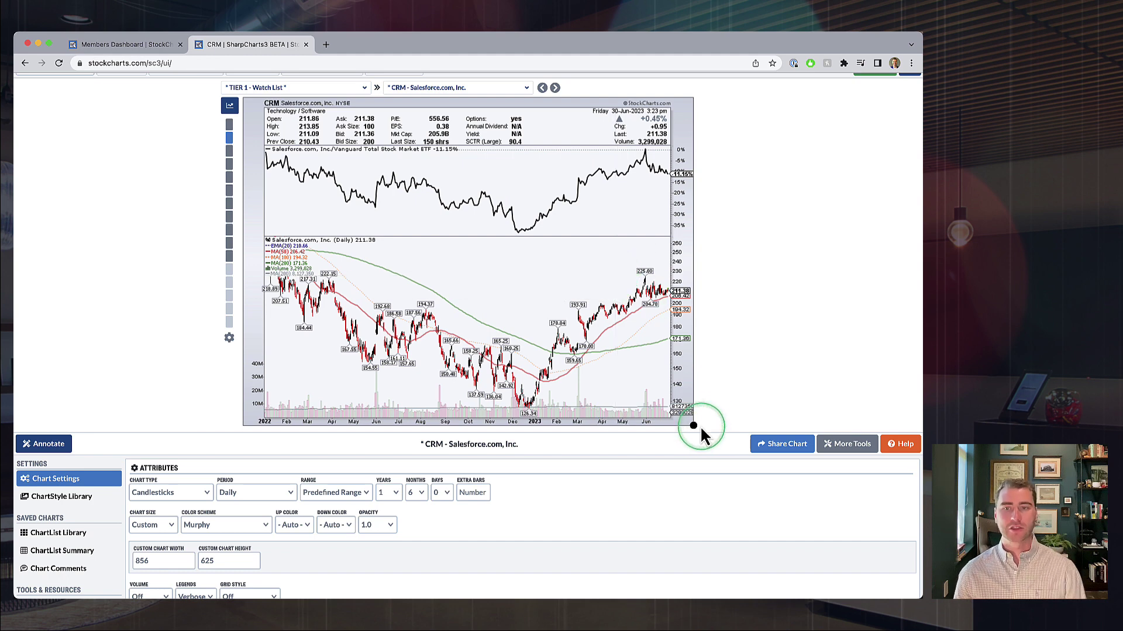
drag(694, 425, 915, 393)
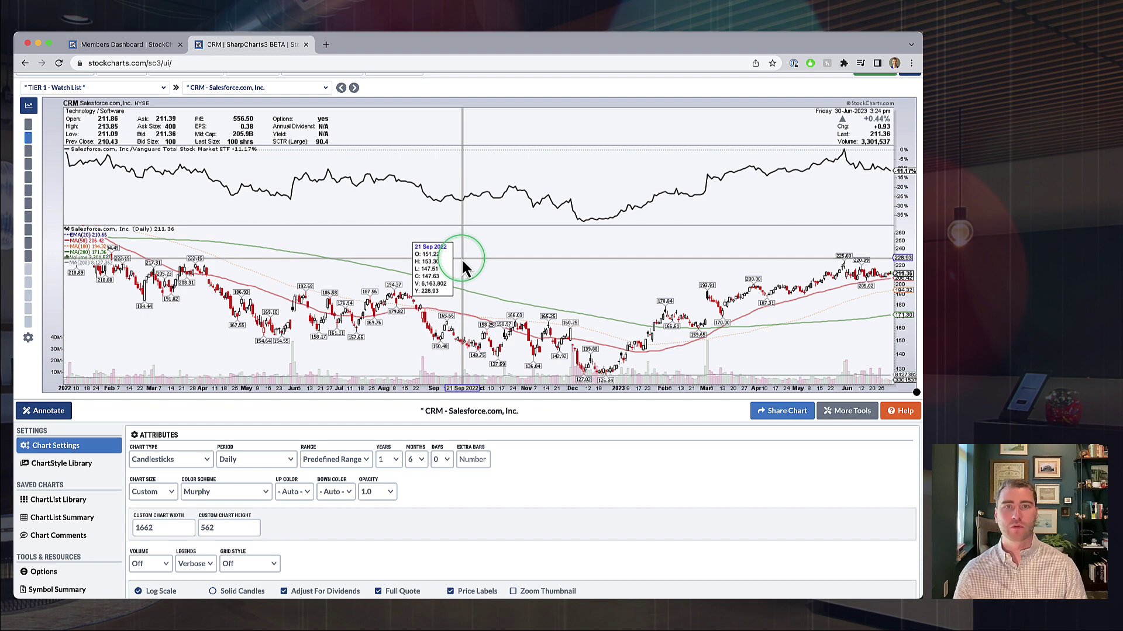
Set the CRM chart's size to the preset 1280 in the chart settings
scroll(462, 266, up, 2)
click(318, 140)
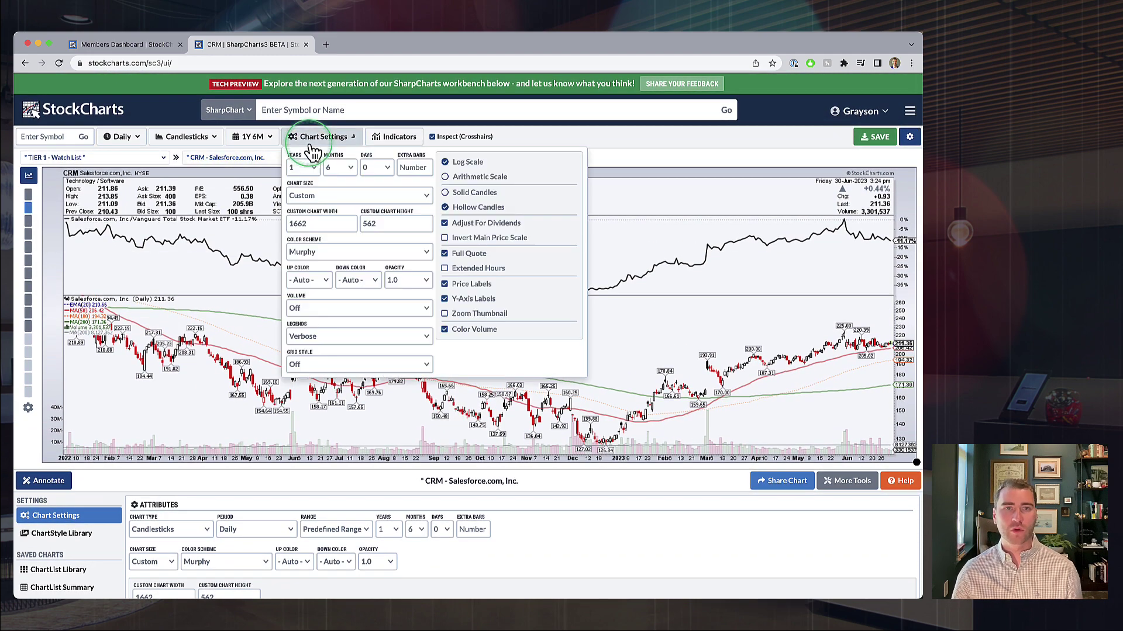
click(308, 198)
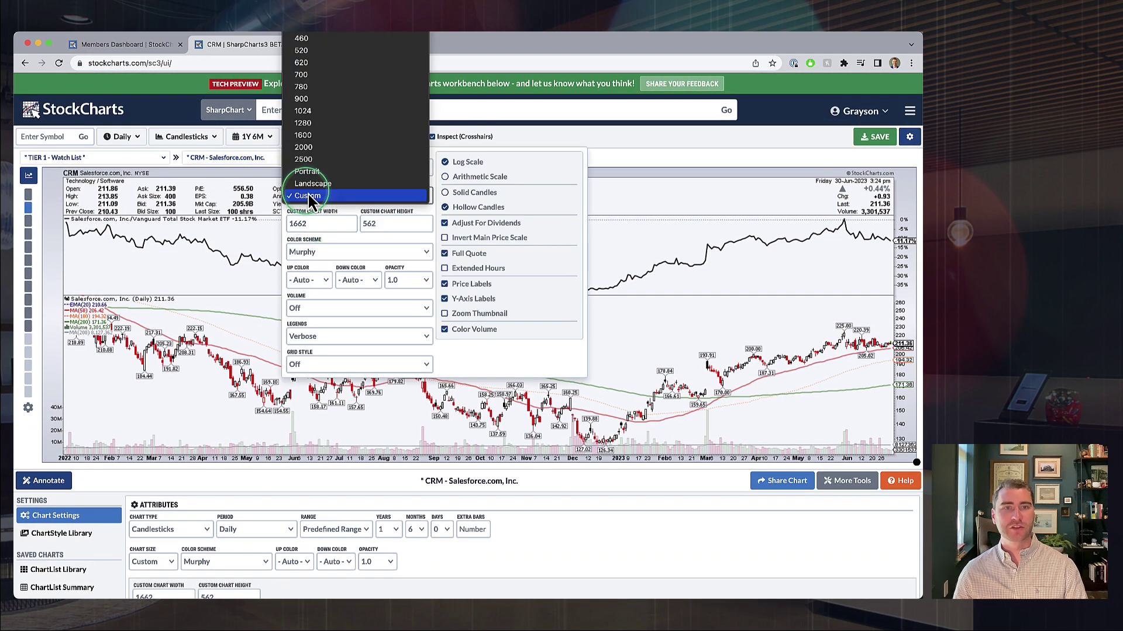
click(300, 136)
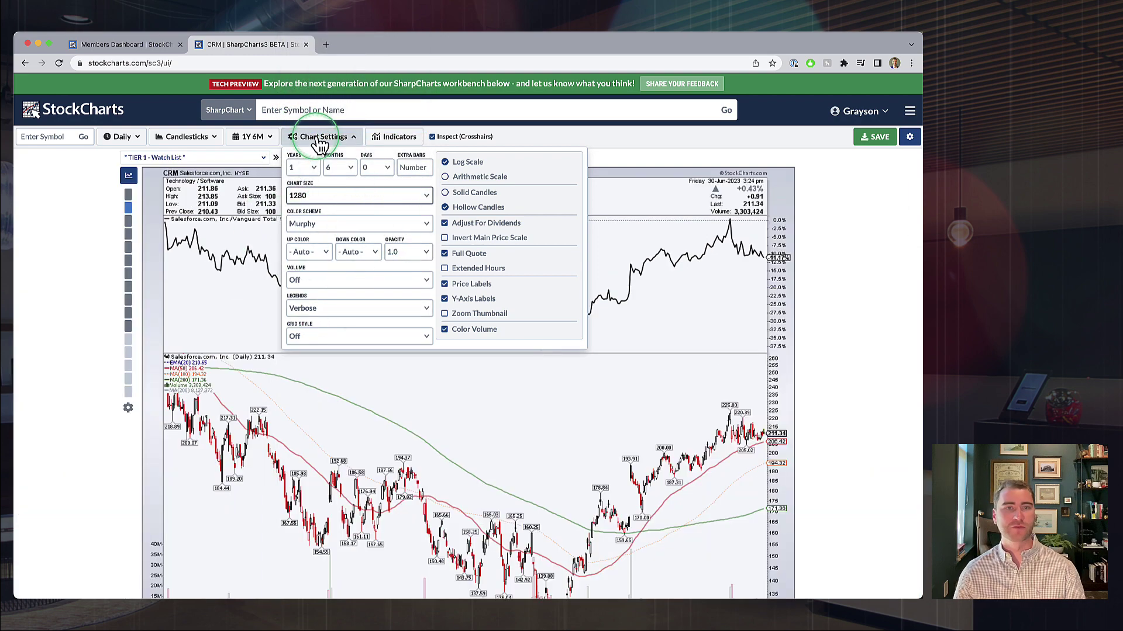
click(320, 141)
Examine the tools and settings below the CRM chart, including the Share Chart and More Tools options
scroll(332, 249, down, 5)
click(331, 243)
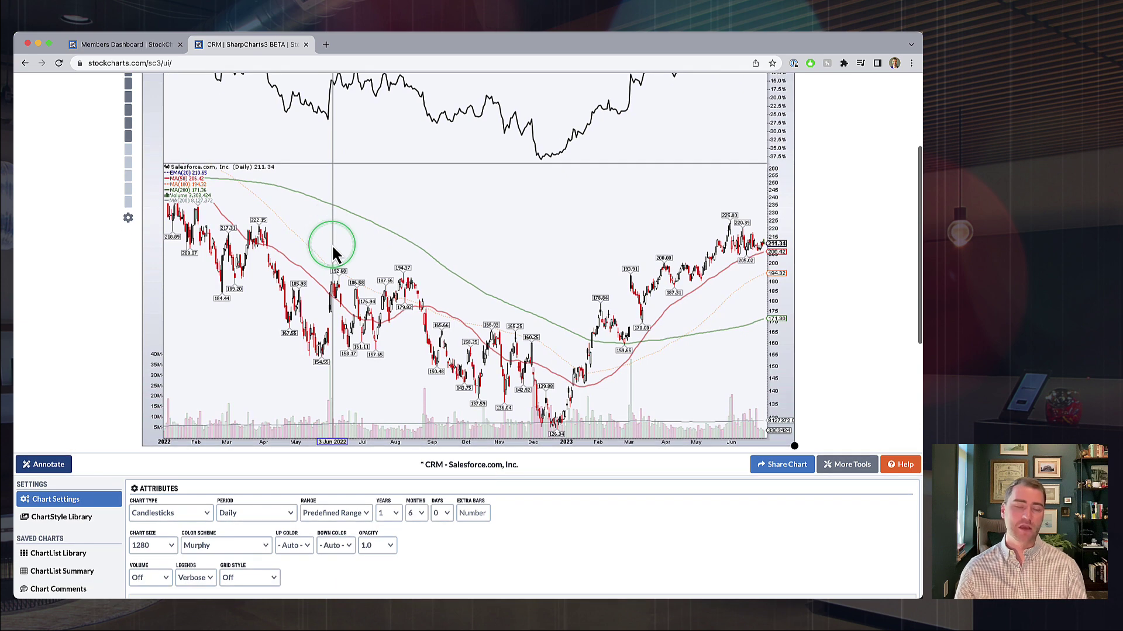
drag(333, 248, 782, 463)
click(802, 463)
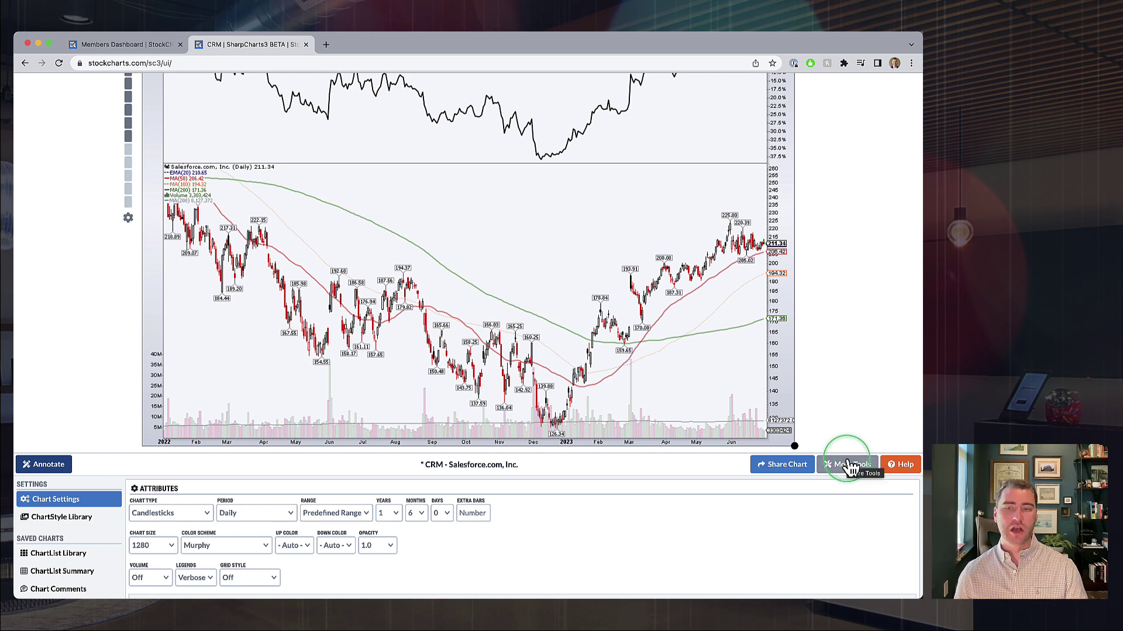
scroll(71, 544, down, 2)
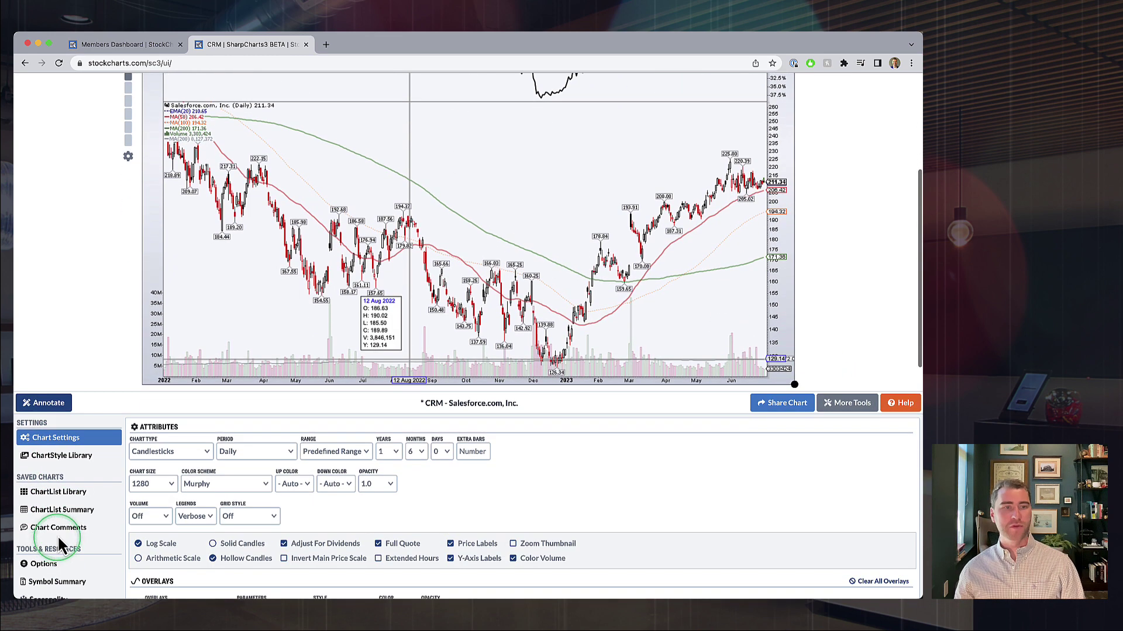
click(49, 404)
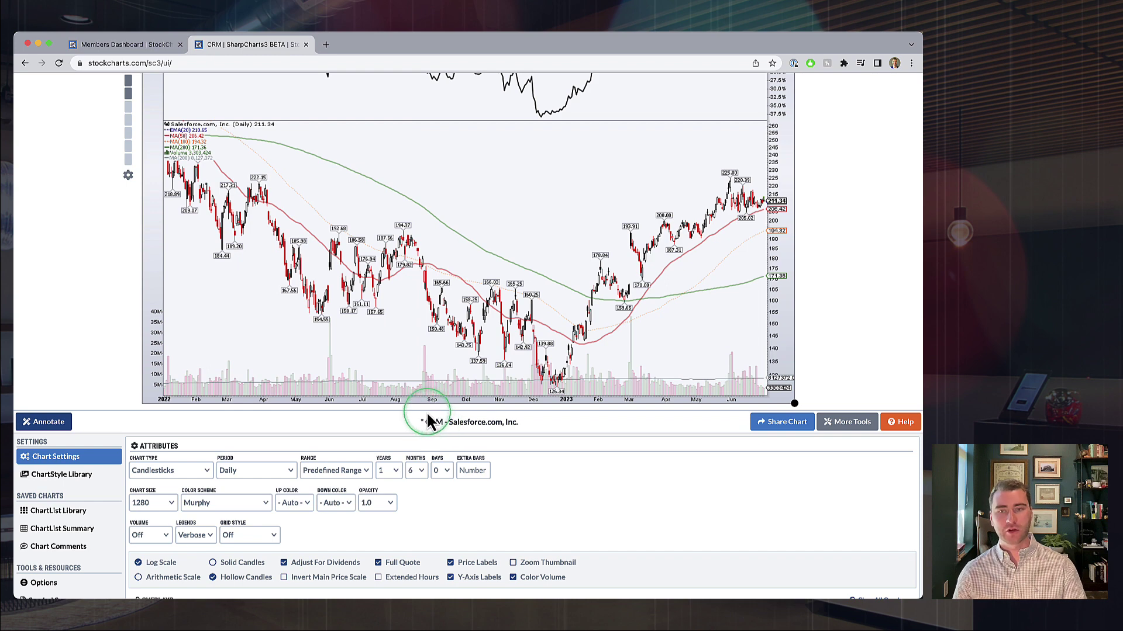
click(776, 426)
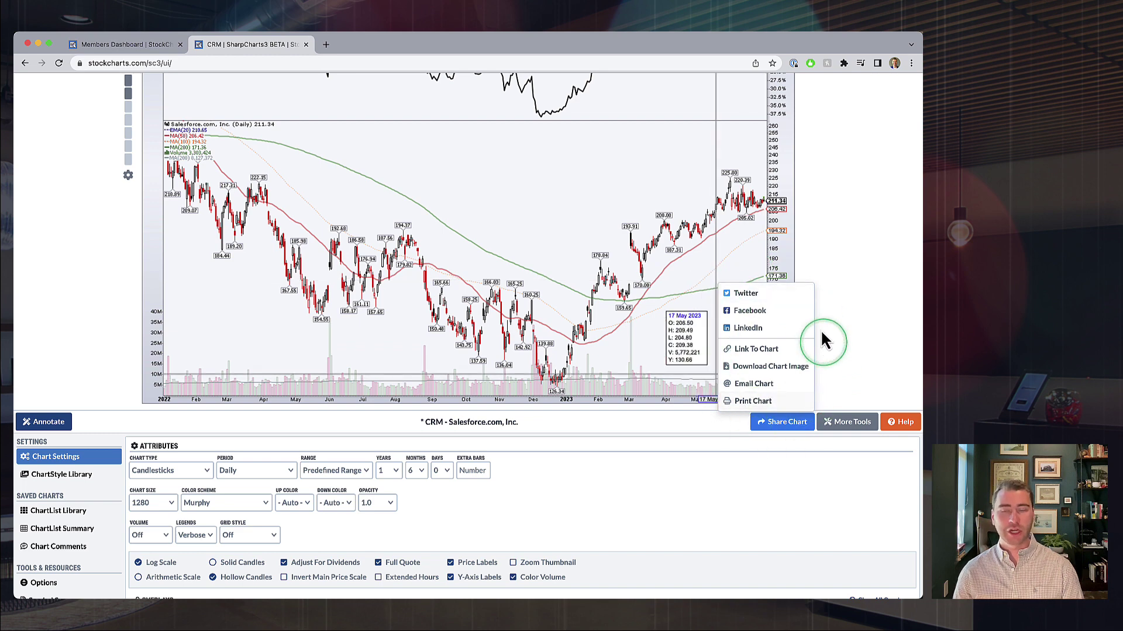
click(852, 424)
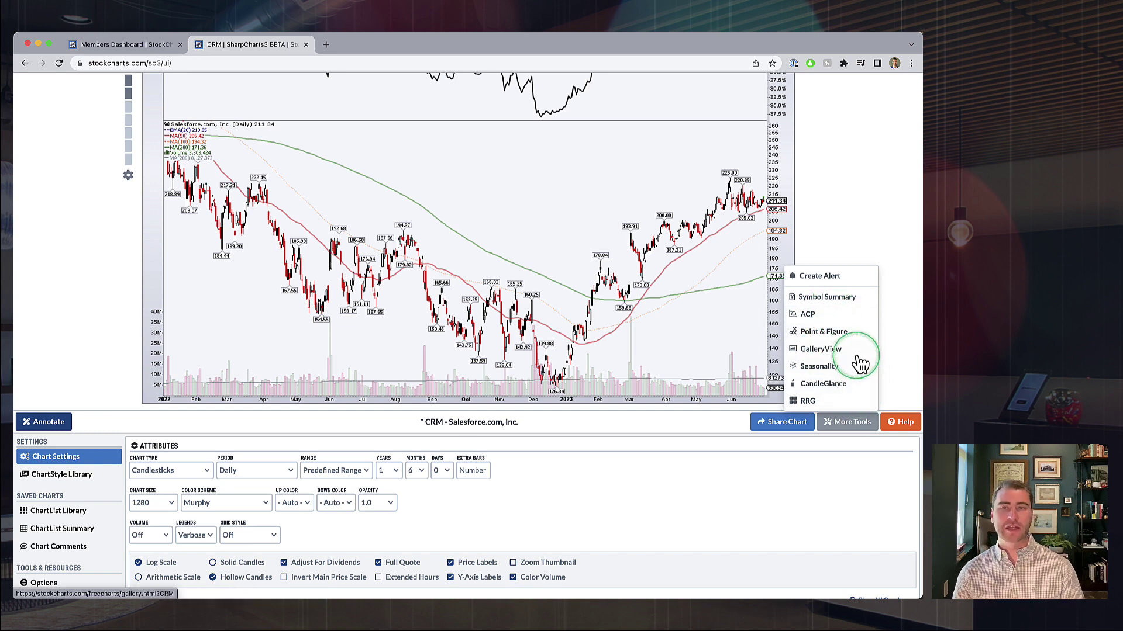
click(857, 426)
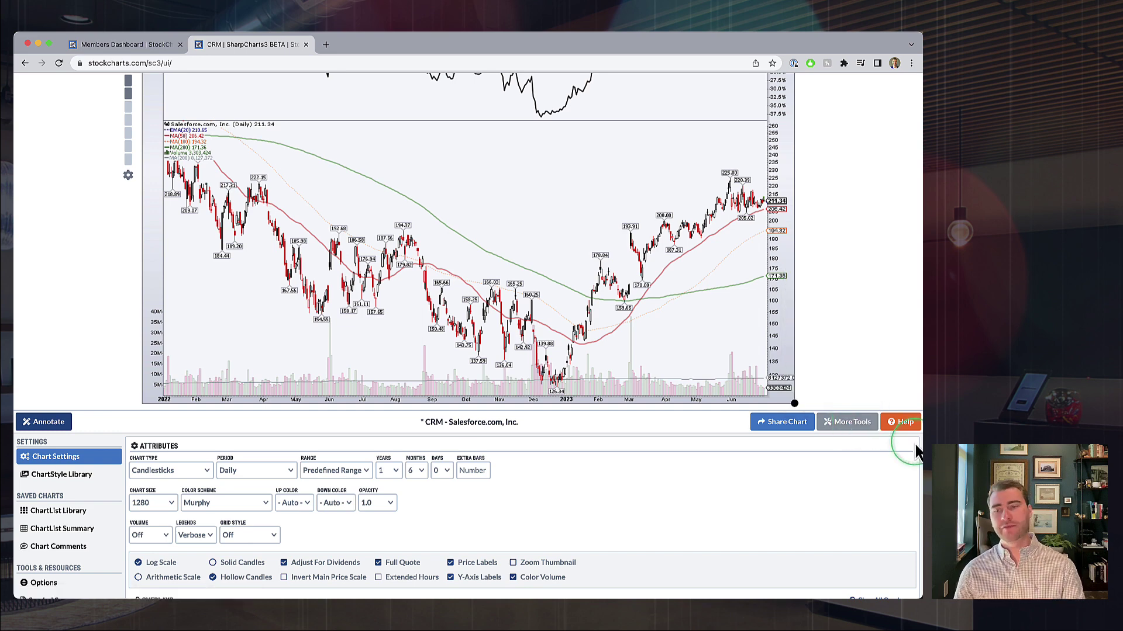
Look through the Help options for the CRM chart, including feedback and issue reporting, and inspect the Share Chart option
click(906, 430)
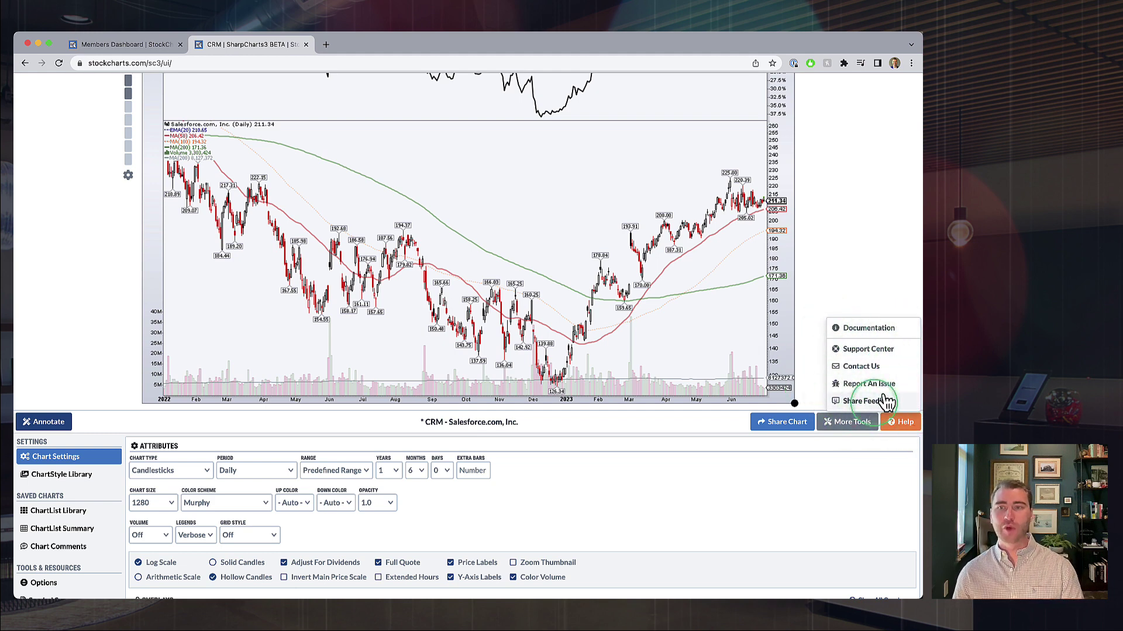
click(897, 434)
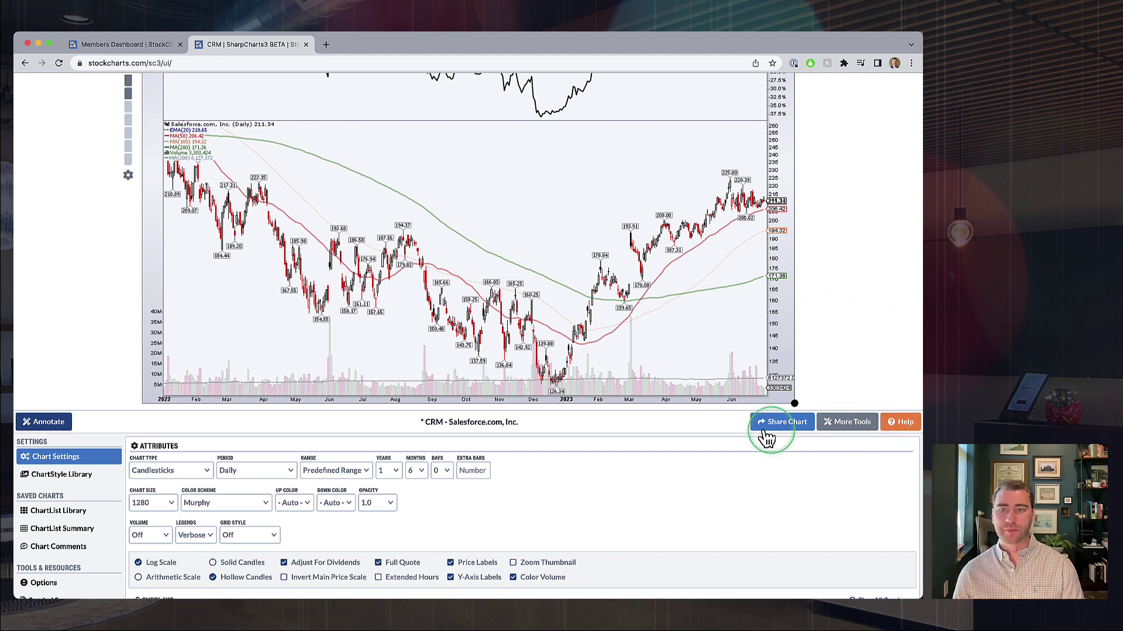
click(787, 431)
click(787, 431)
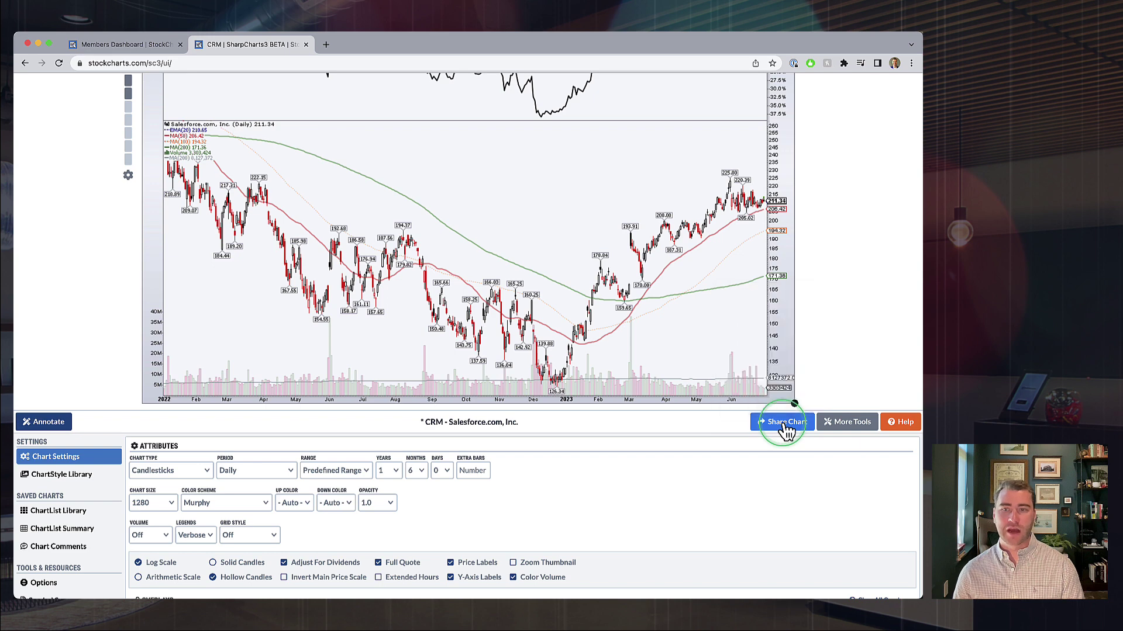
Try to create an alert for CRM from the chart's additional tools, and close the resulting notice
click(842, 429)
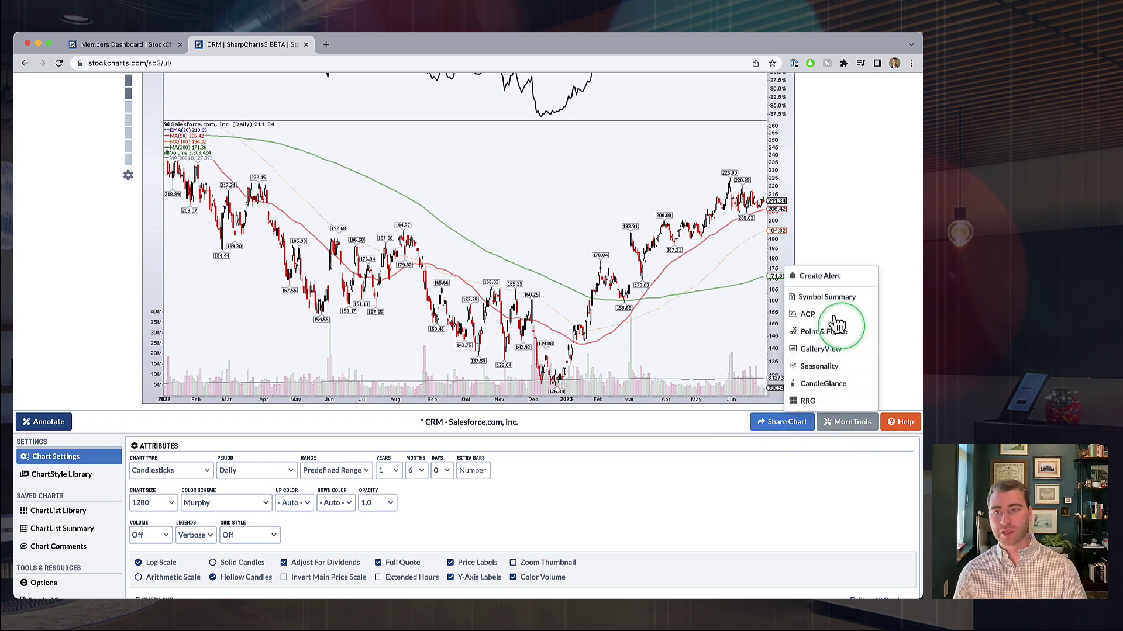
click(810, 275)
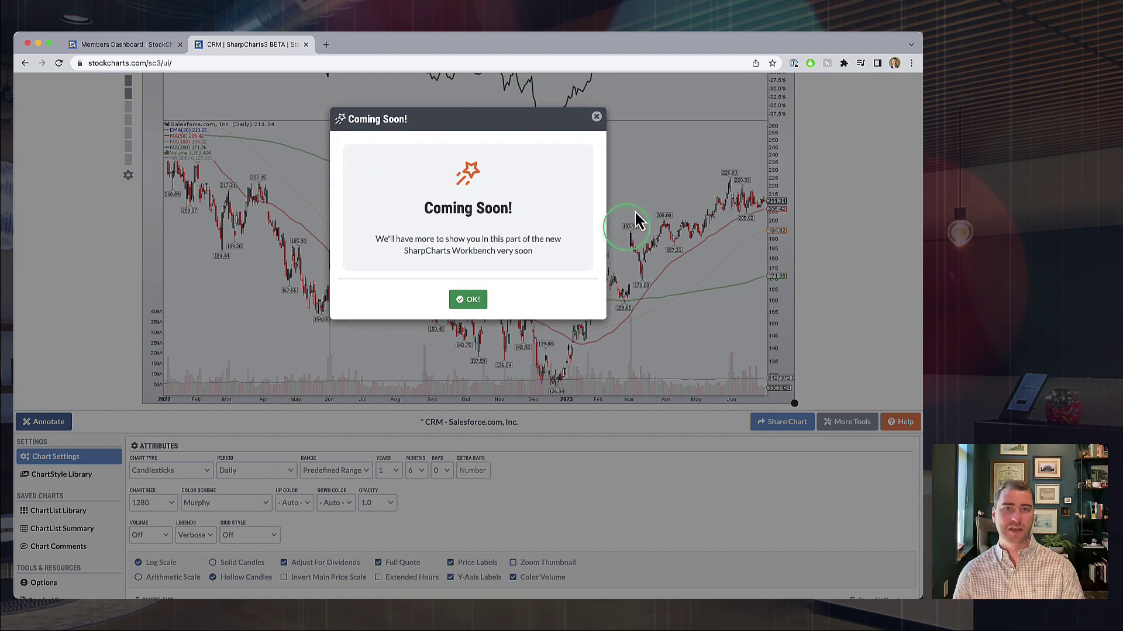
click(596, 116)
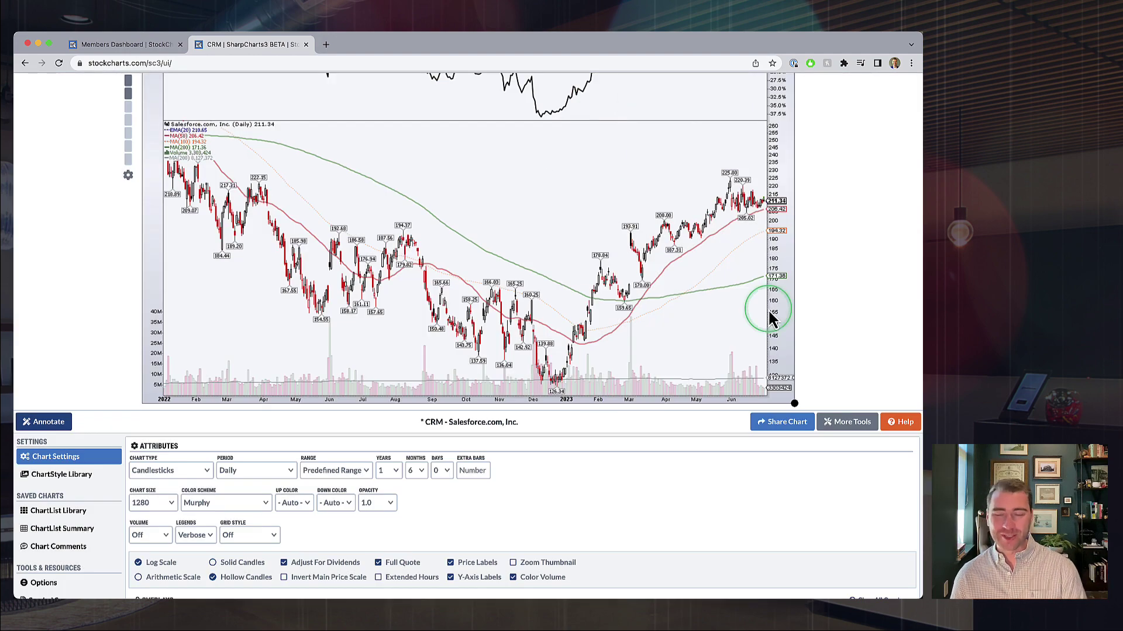
Examine the attributes, overlays and indicators sections of the CRM chart settings
scroll(807, 363, down, 1)
scroll(807, 363, up, 3)
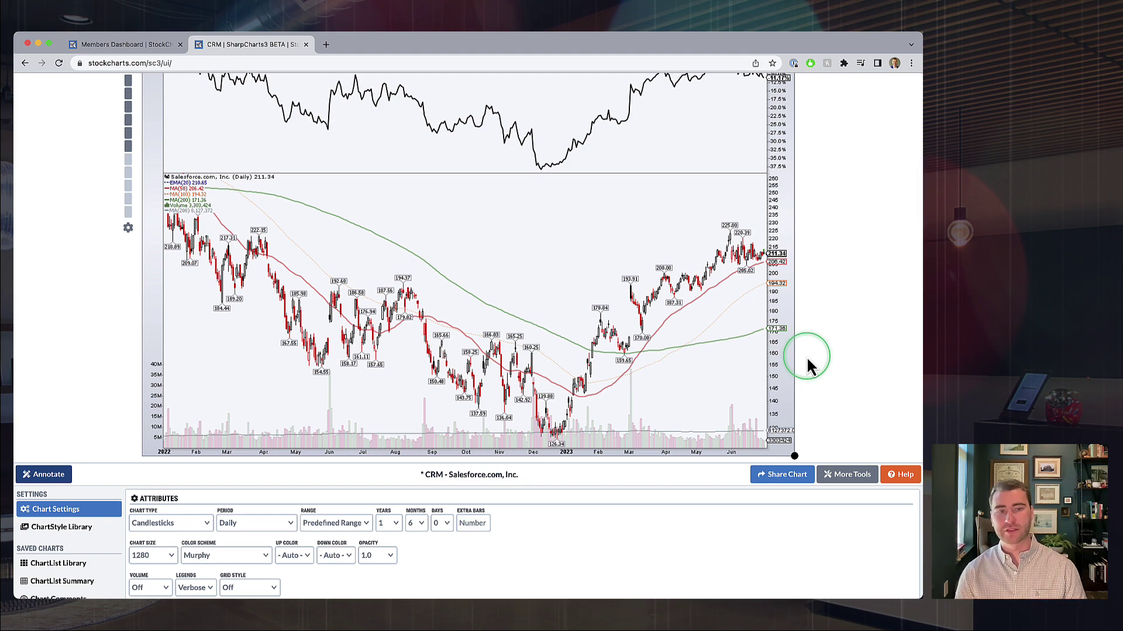
scroll(807, 361, down, 10)
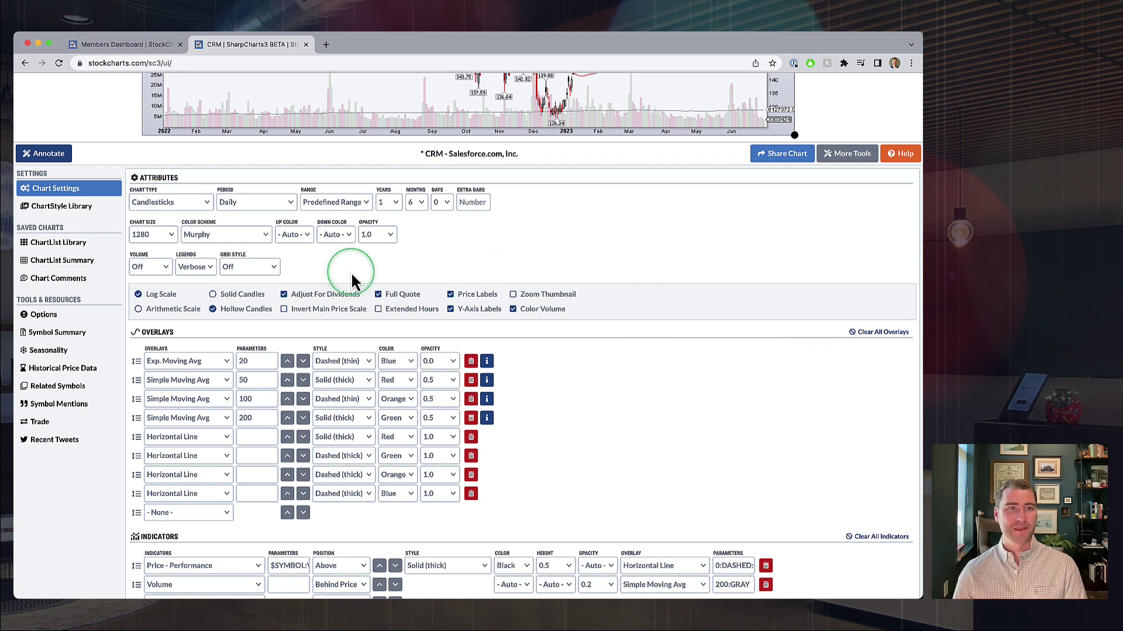
scroll(527, 401, down, 2)
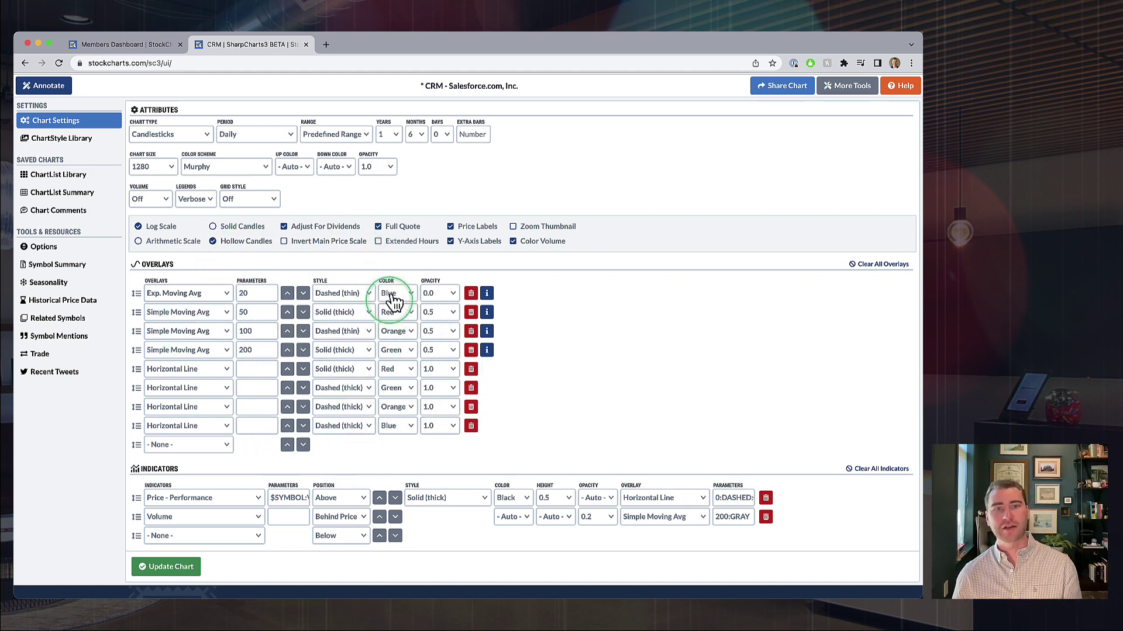
click(447, 408)
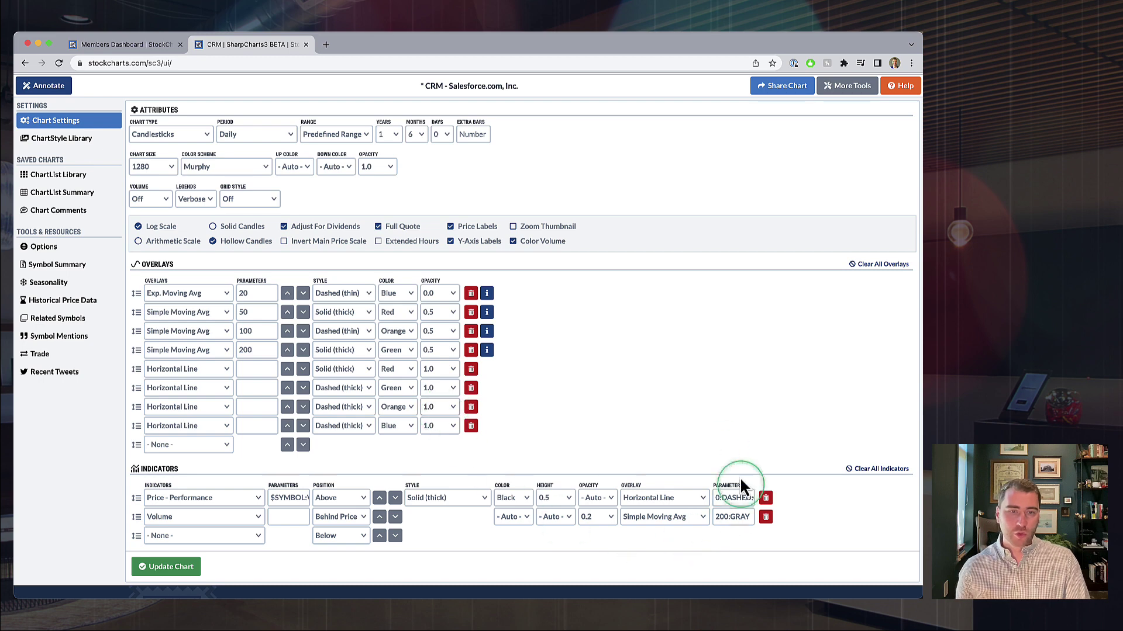
click(523, 558)
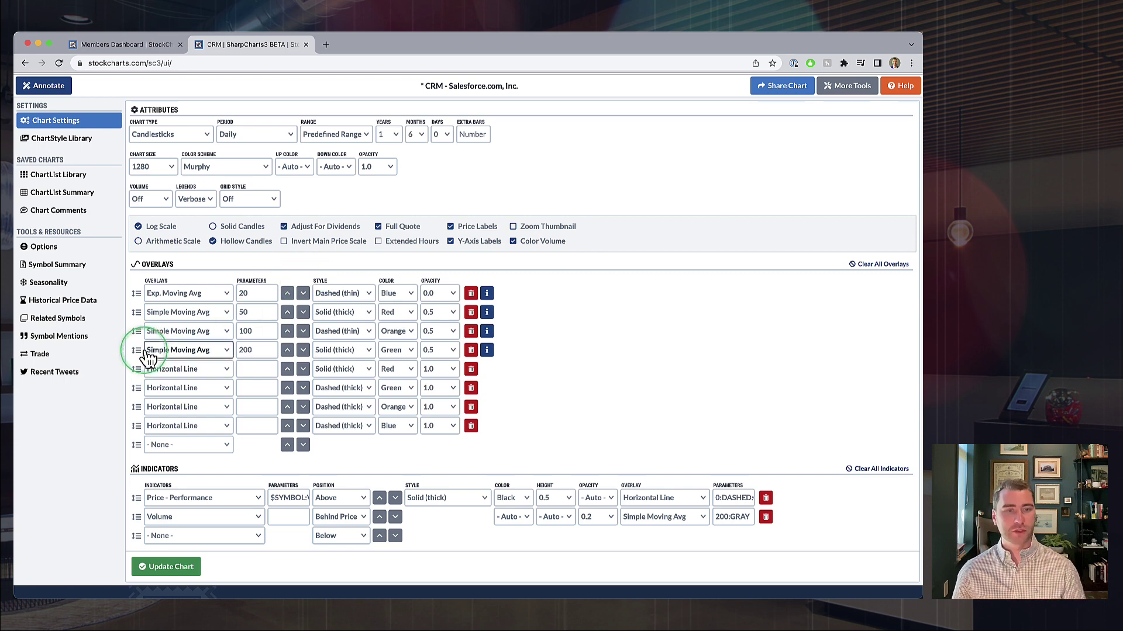
Inspect the reordering handles on the overlay and indicator rows, along with the indicators' position settings
drag(137, 517, 138, 517)
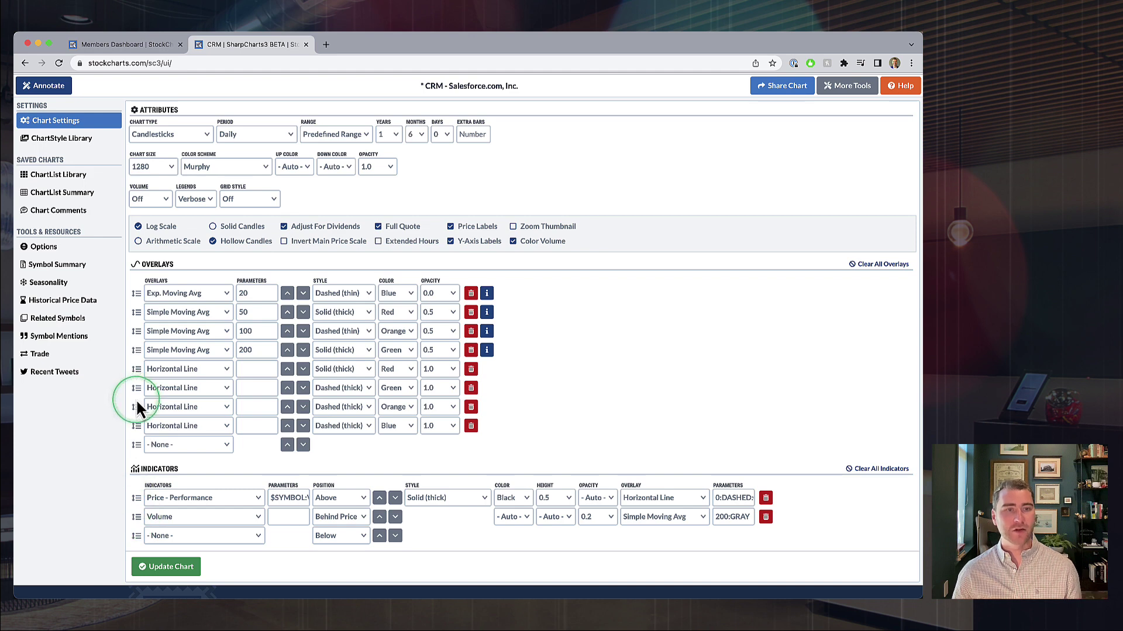
drag(136, 370, 143, 393)
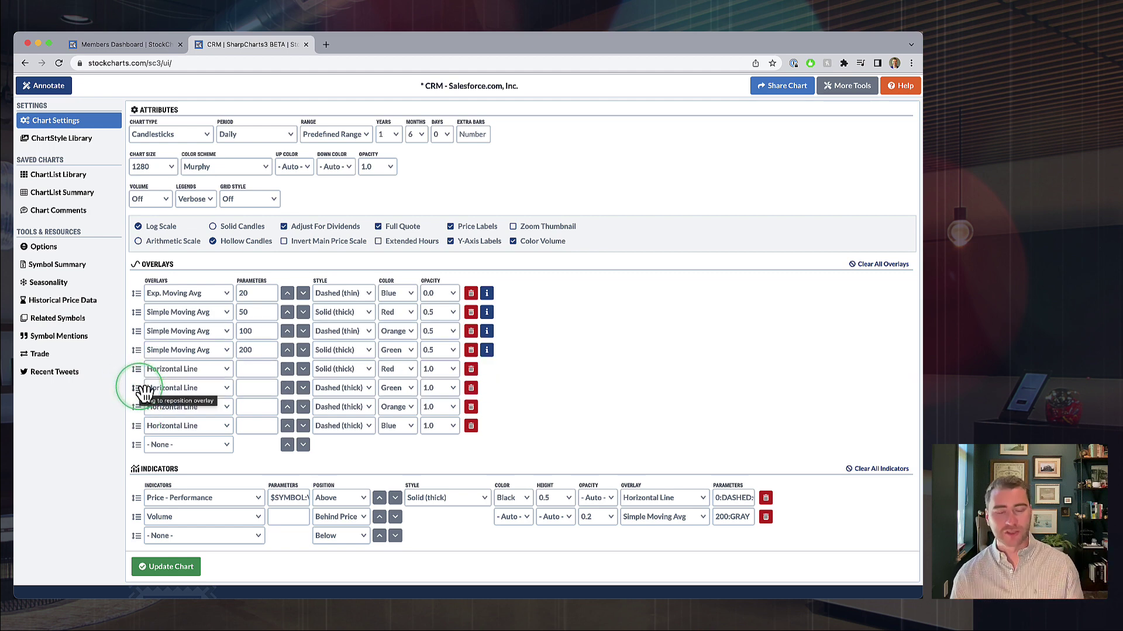
click(288, 463)
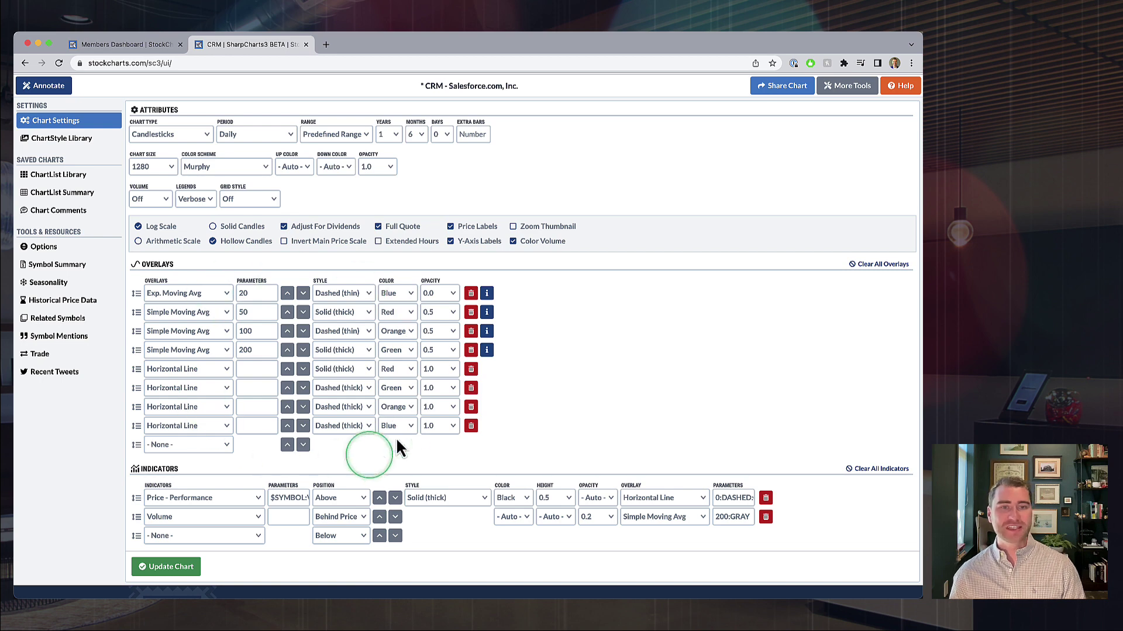
click(349, 464)
click(356, 534)
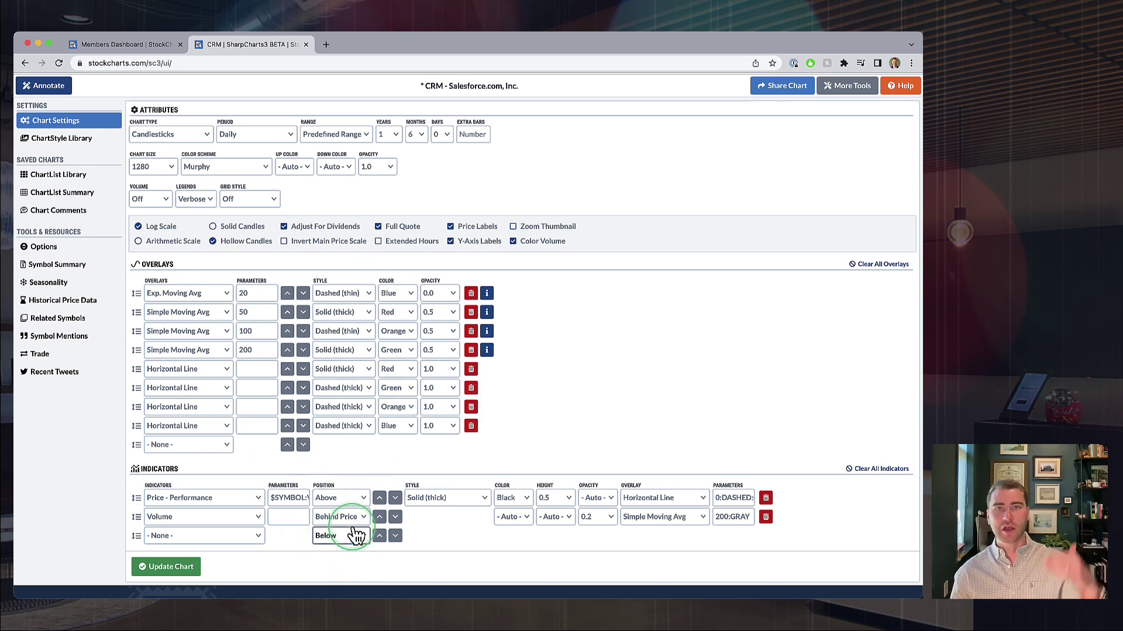
click(403, 536)
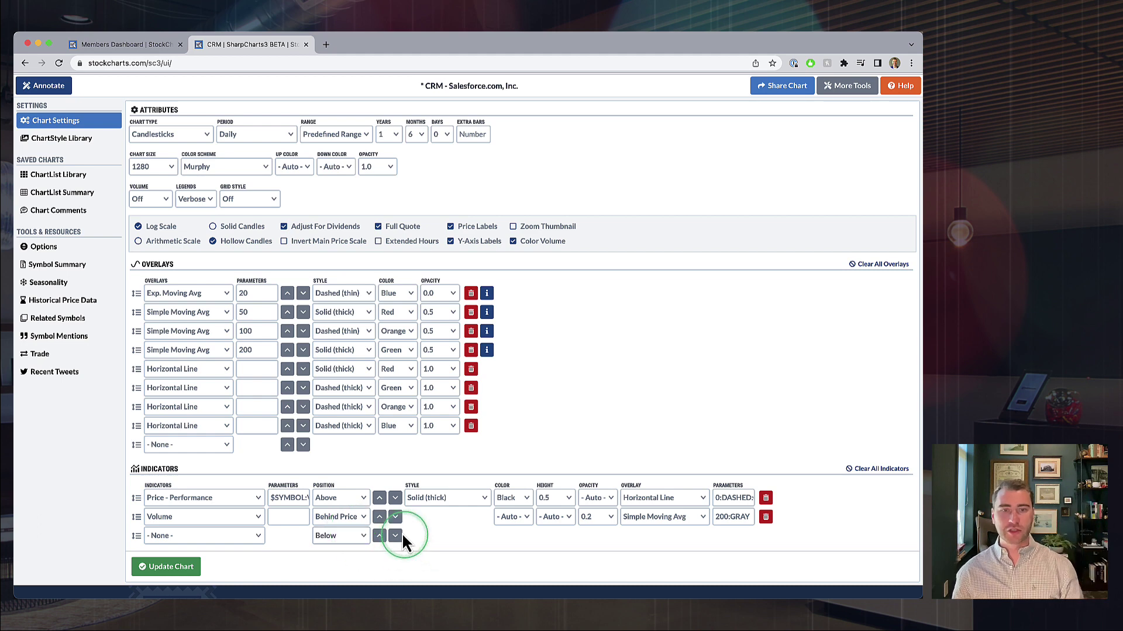
click(361, 536)
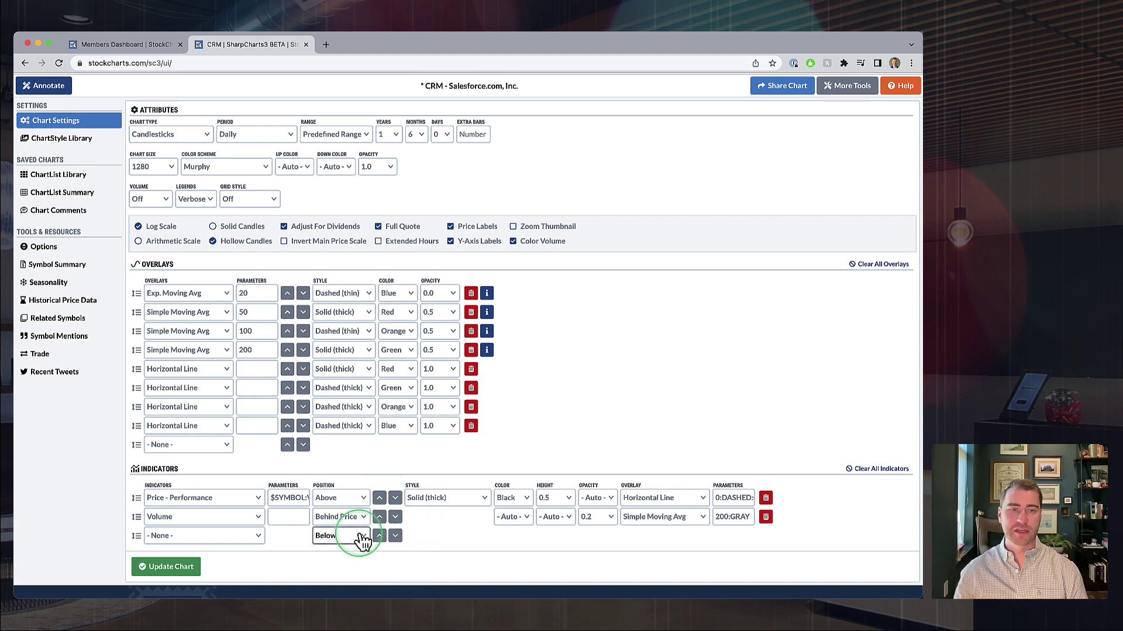
mouse_move(137, 444)
mouse_down()
mouse_move(122, 369)
mouse_move(121, 421)
mouse_move(121, 353)
mouse_move(136, 448)
mouse_up()
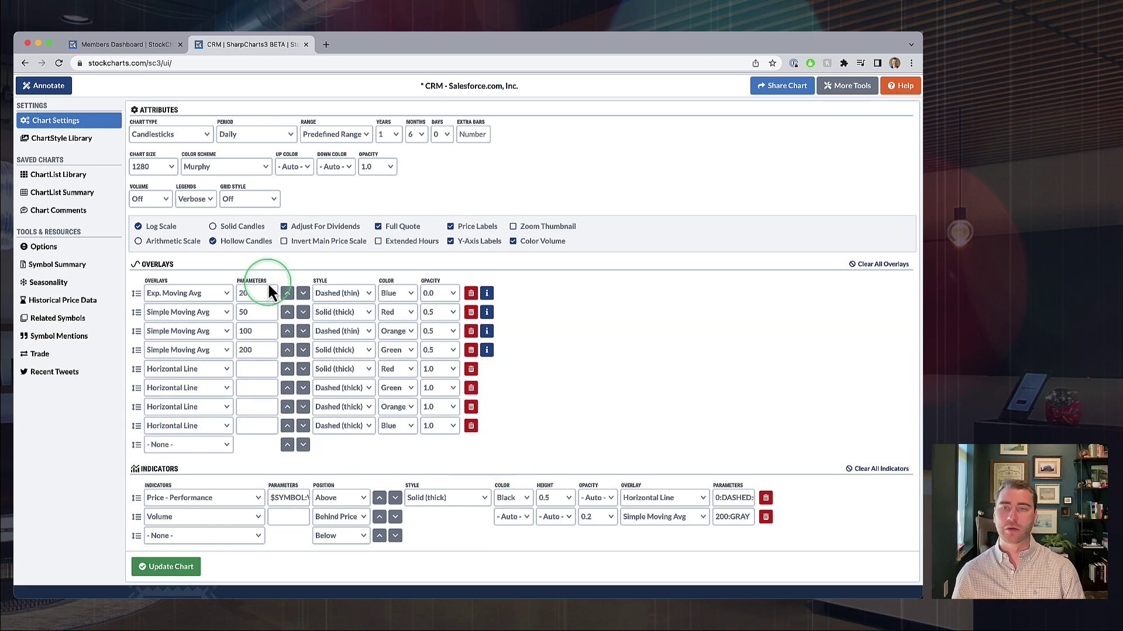
Update the CRM chart with its current settings
scroll(498, 420, up, 1)
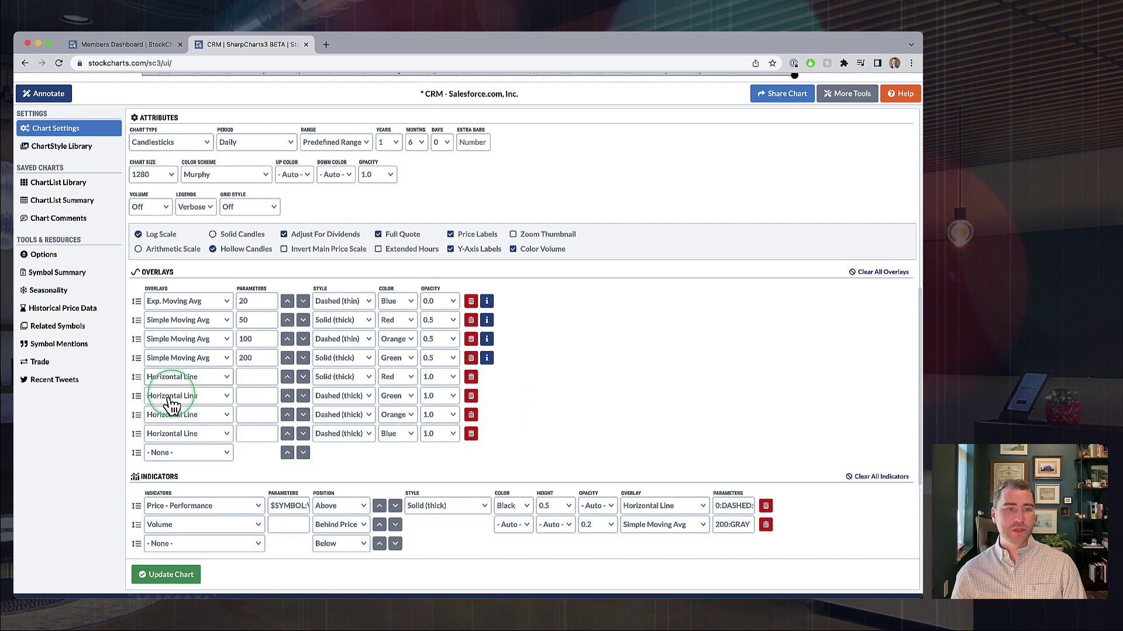
scroll(181, 421, down, 1)
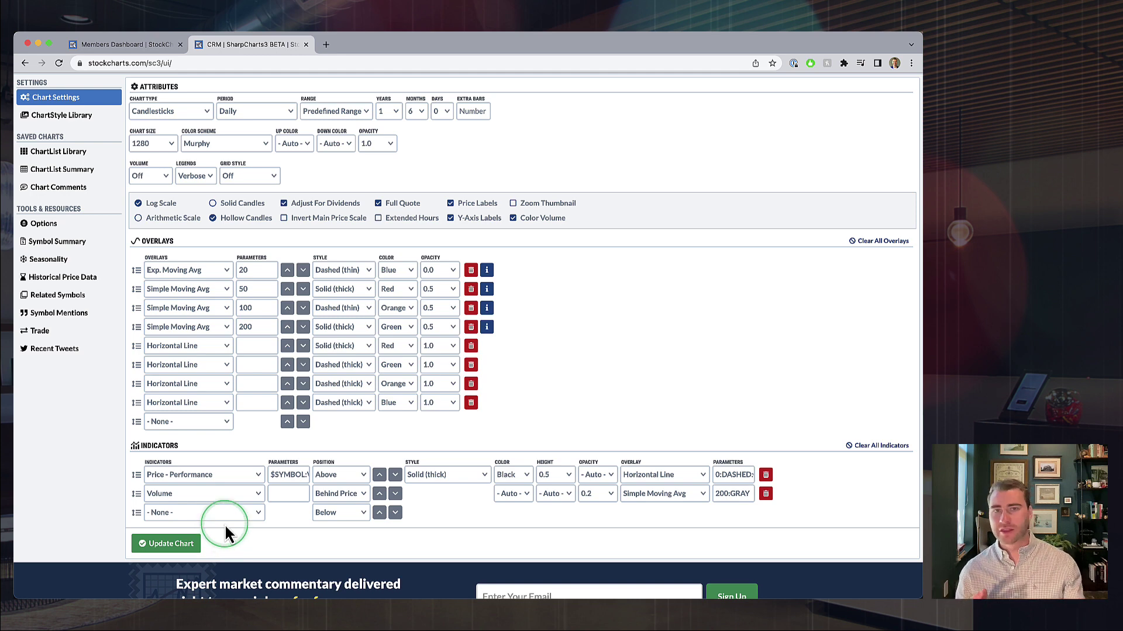
click(155, 546)
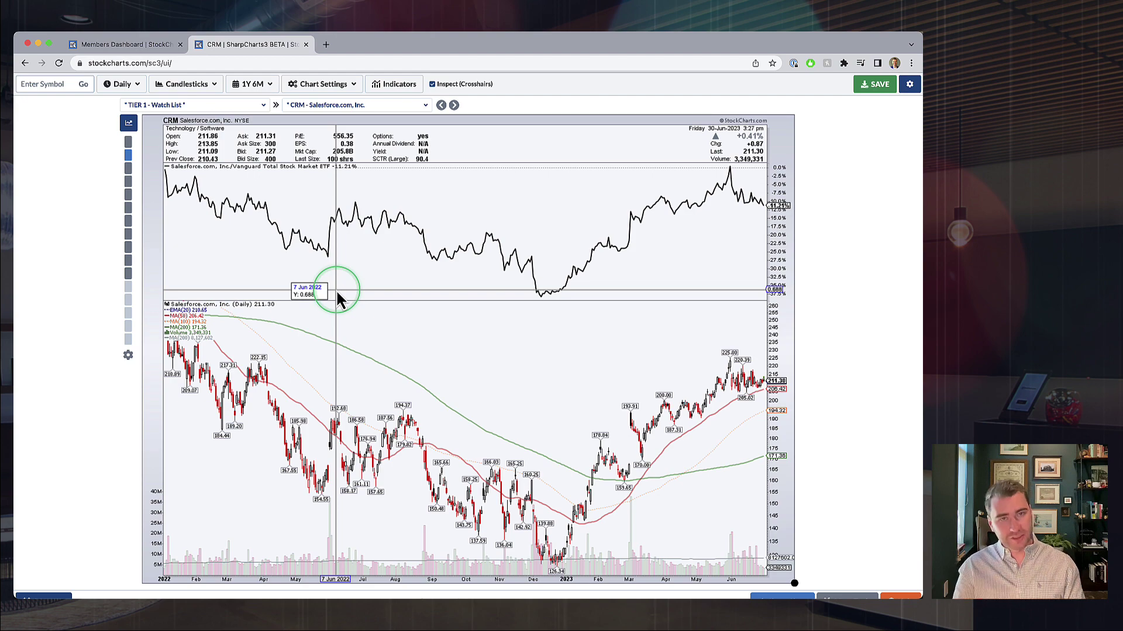
Set the CRM chart's color scheme to Sea Green and check the recolored chart
scroll(336, 290, down, 8)
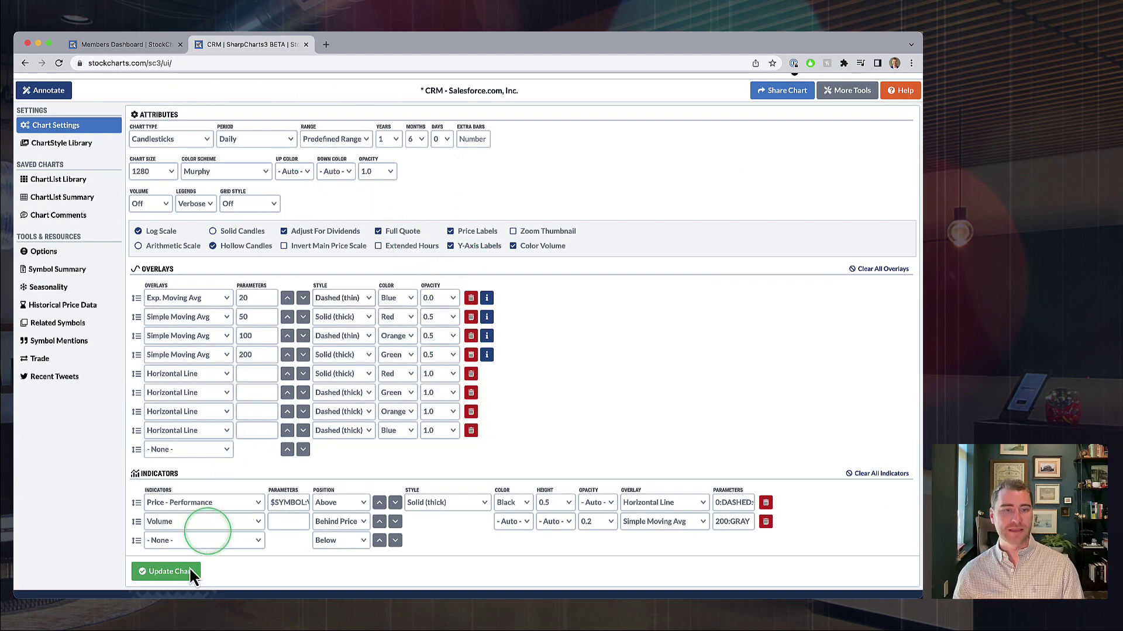
scroll(240, 543, up, 1)
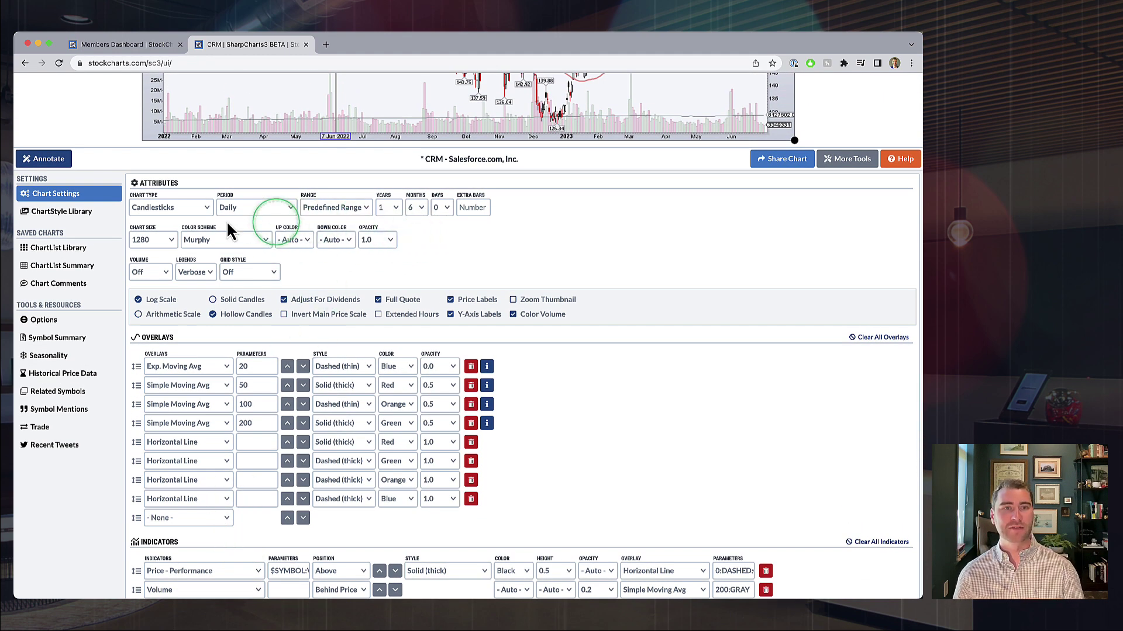
click(202, 241)
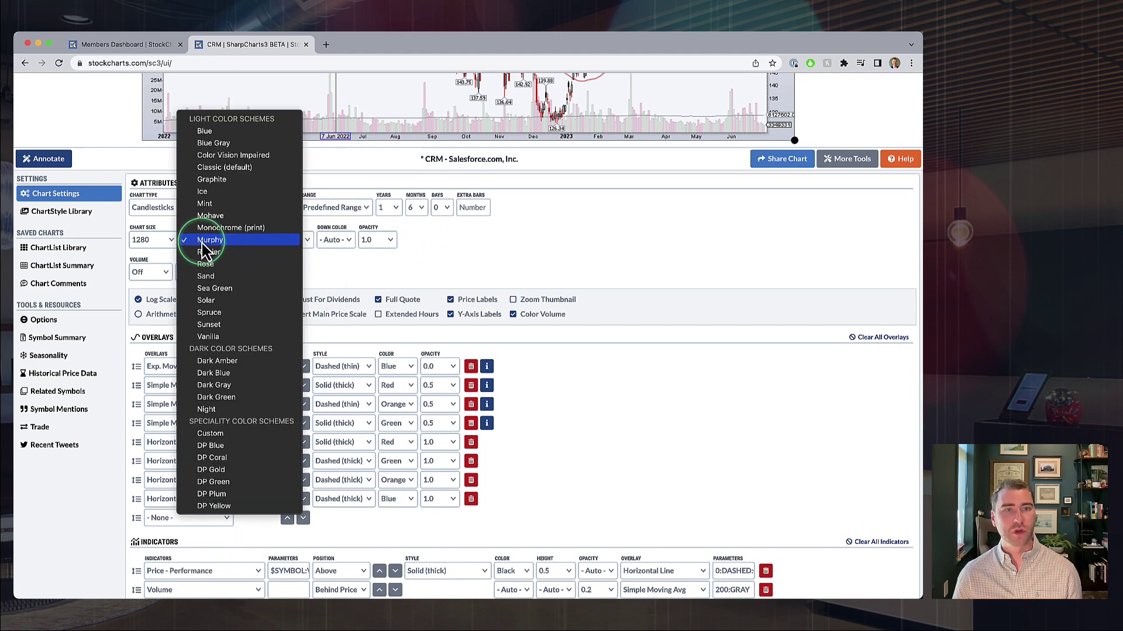
click(215, 289)
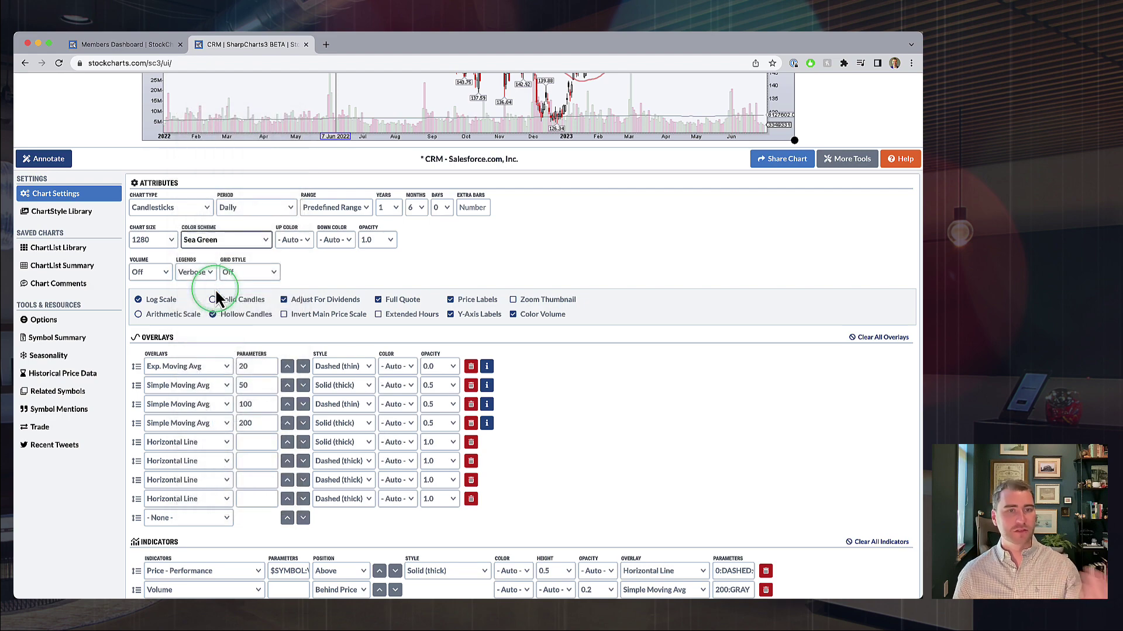
click(304, 377)
scroll(327, 374, up, 5)
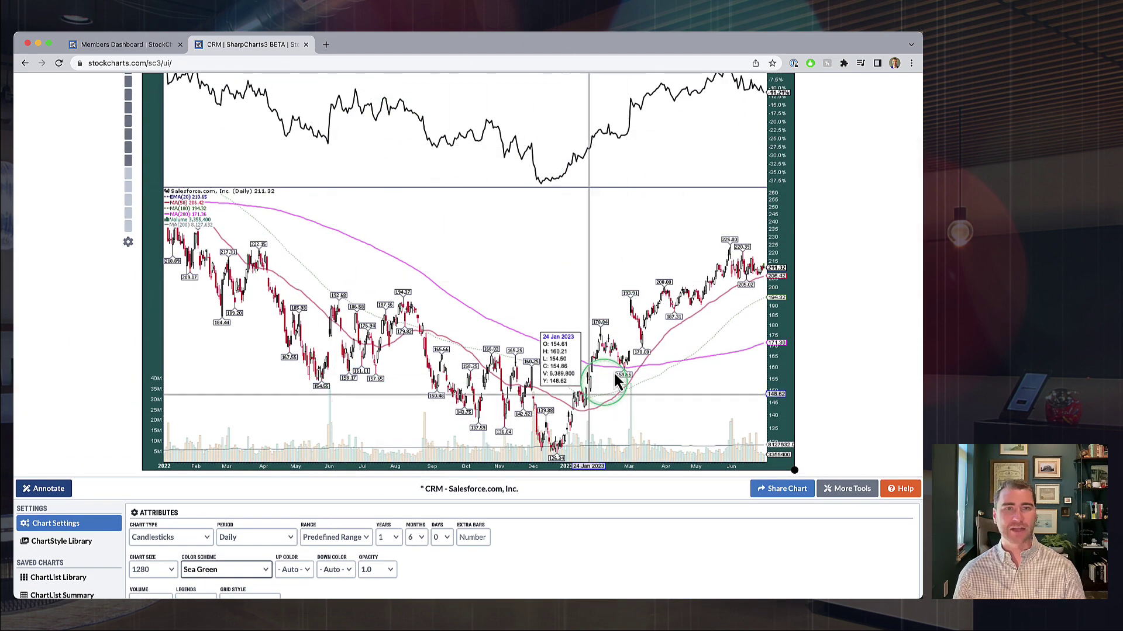
scroll(614, 336, up, 3)
click(619, 335)
scroll(619, 335, down, 3)
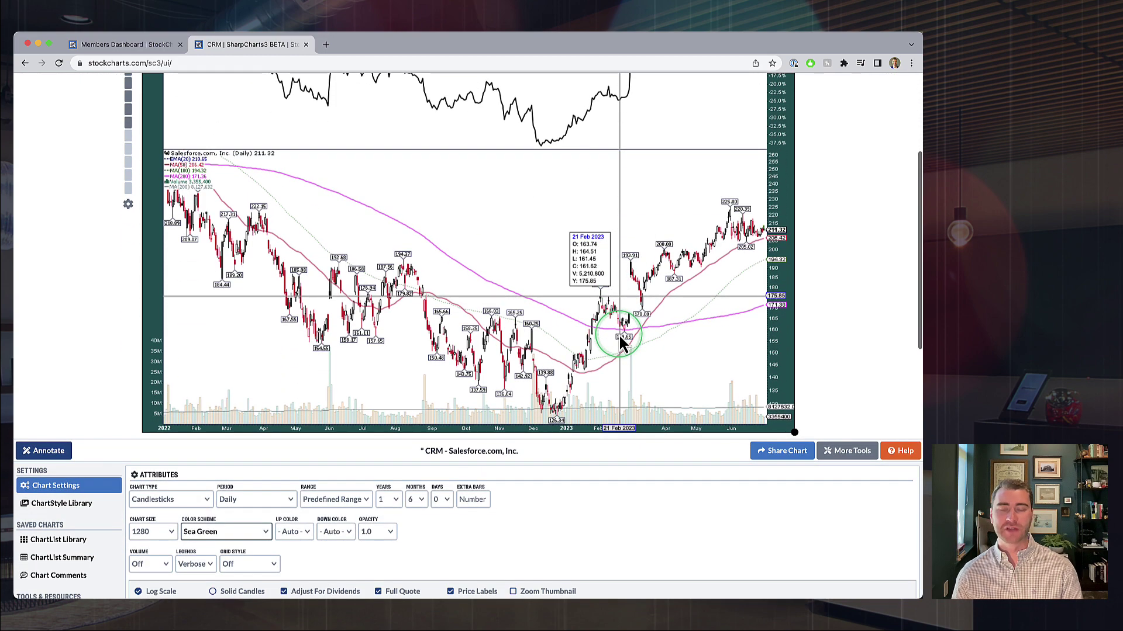
Open the ChartStyle Library below the chart and review the available library categories, keeping Your ChartStyles selected
scroll(618, 335, down, 6)
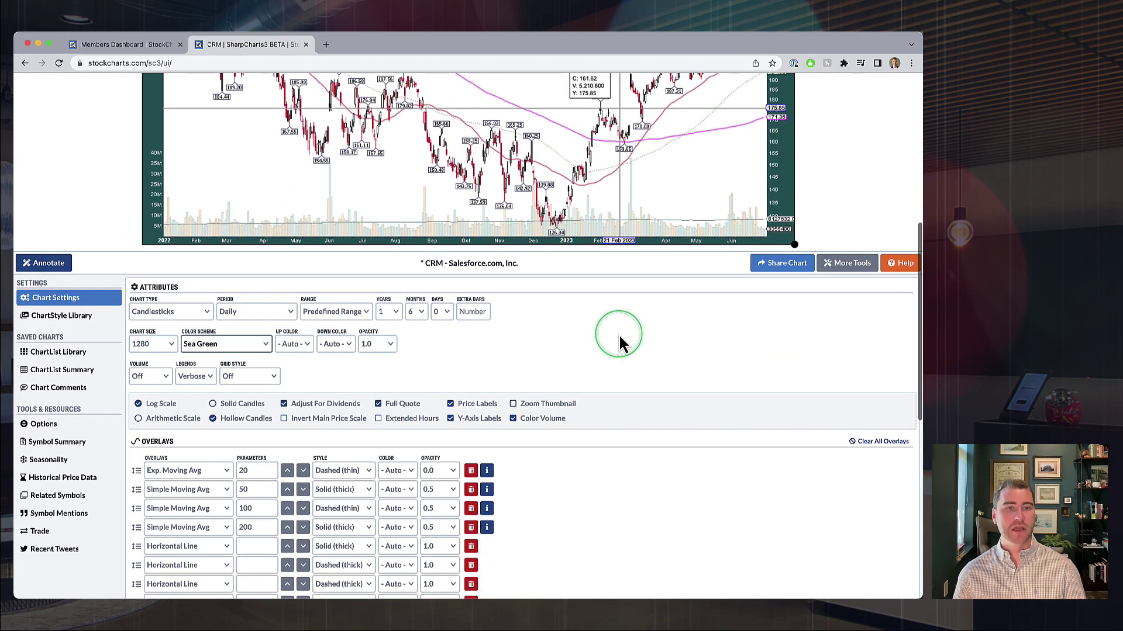
scroll(619, 335, down, 4)
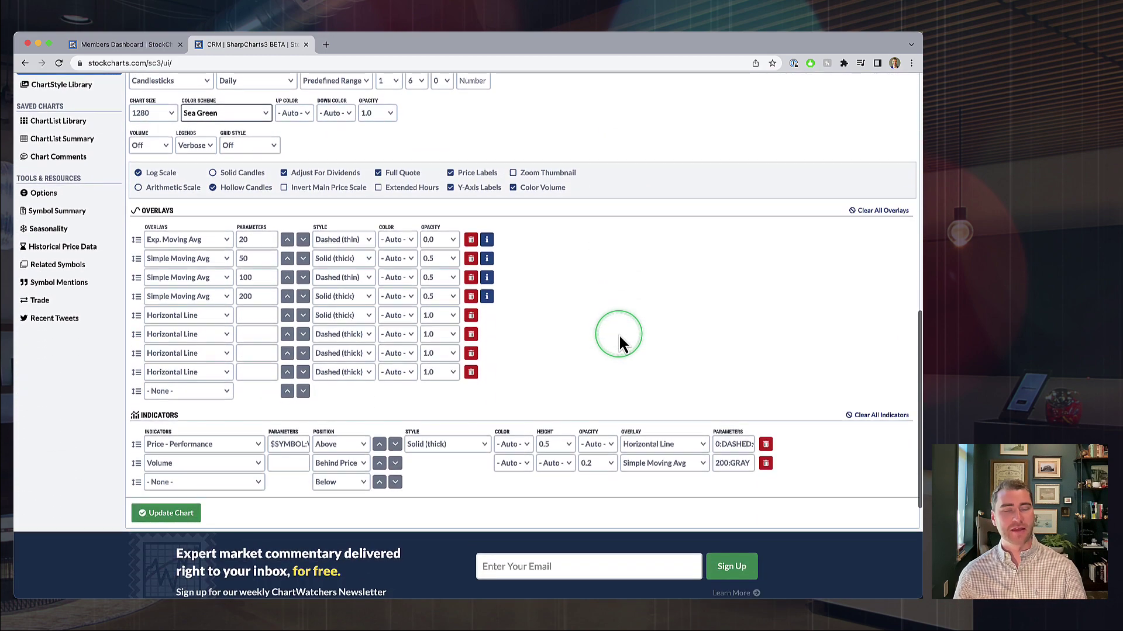
scroll(618, 335, up, 4)
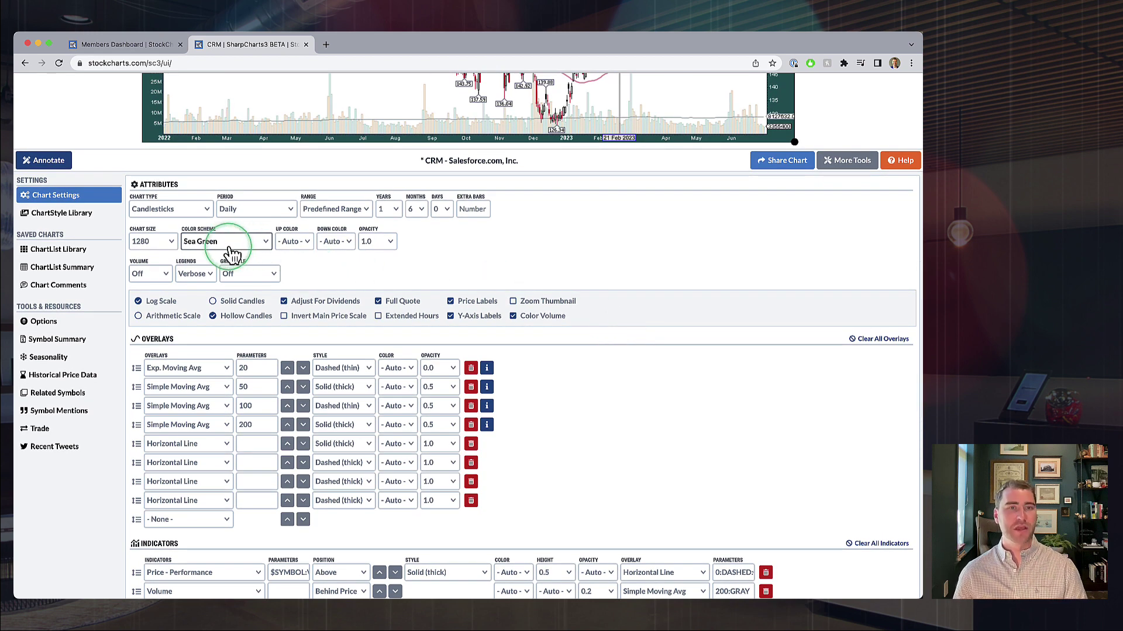
click(59, 217)
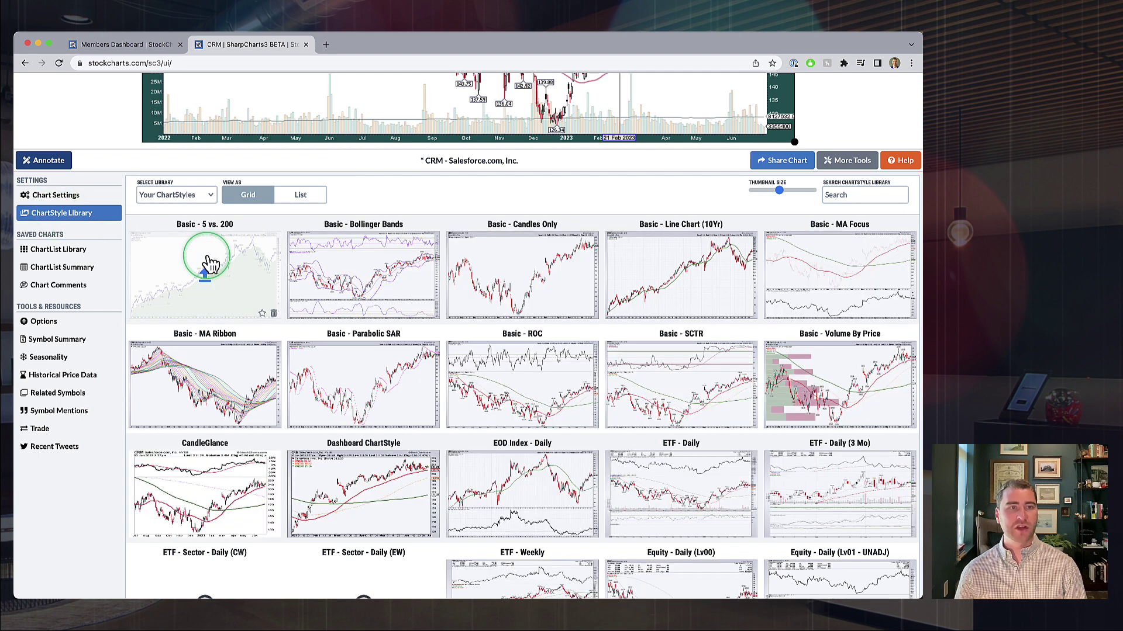
click(230, 257)
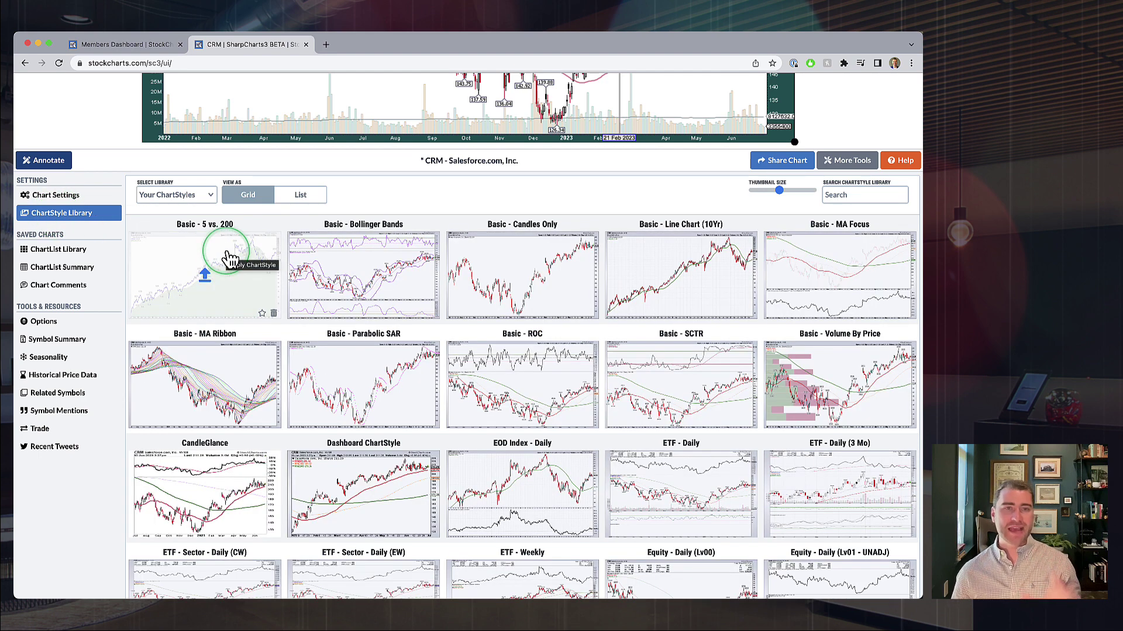
click(175, 195)
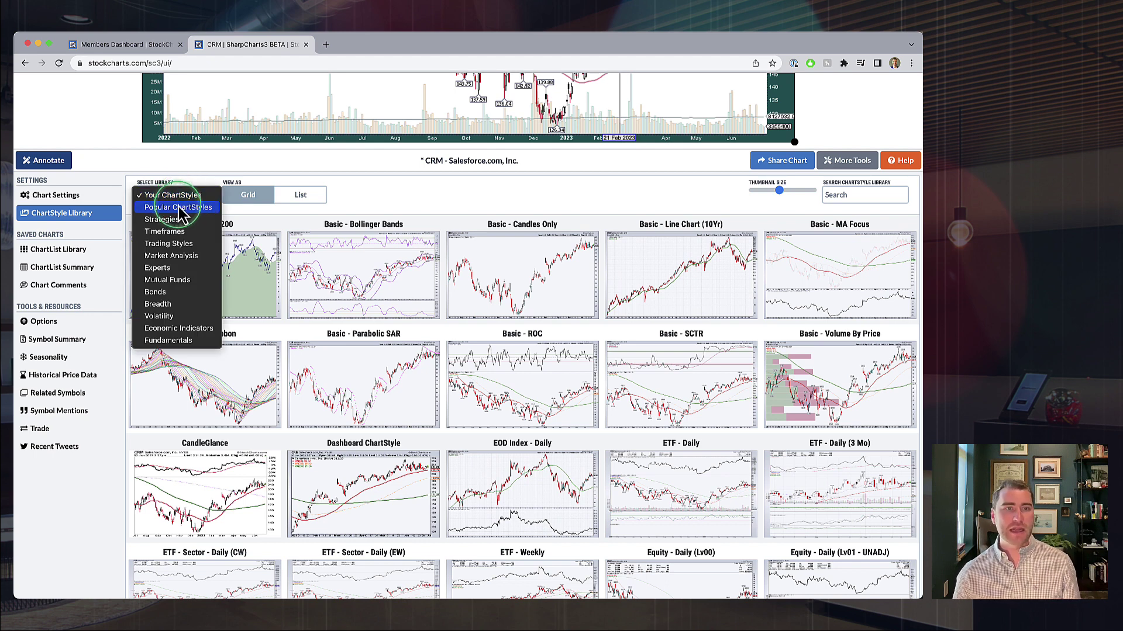
click(178, 197)
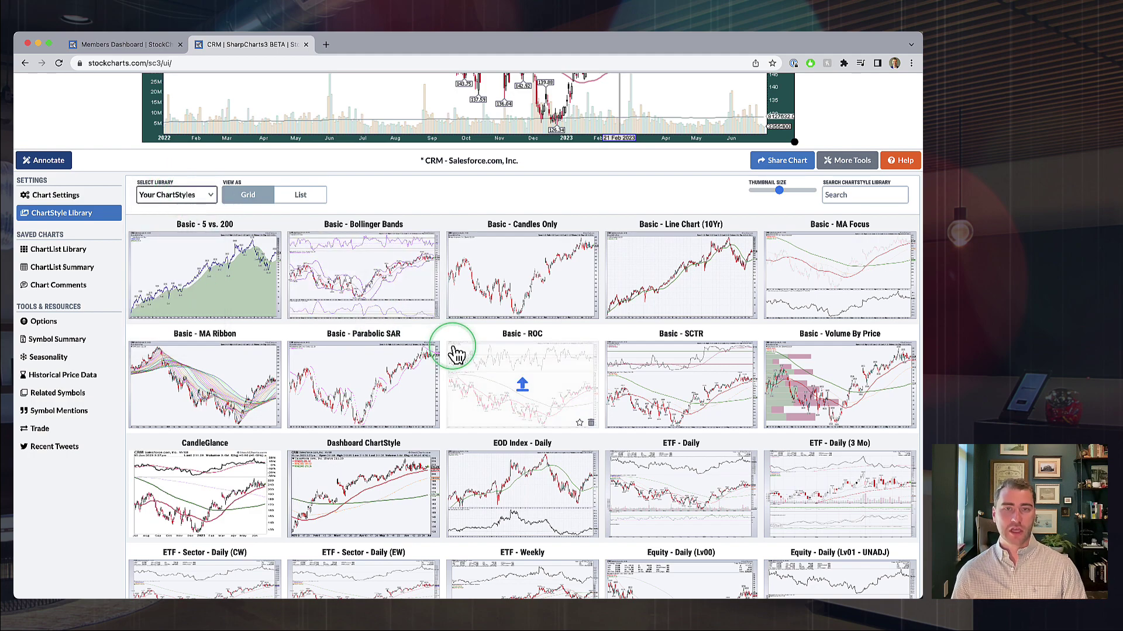
Open the Your ChartStyles list beside the CRM chart, look through its saved styles, and close it
click(456, 353)
click(128, 176)
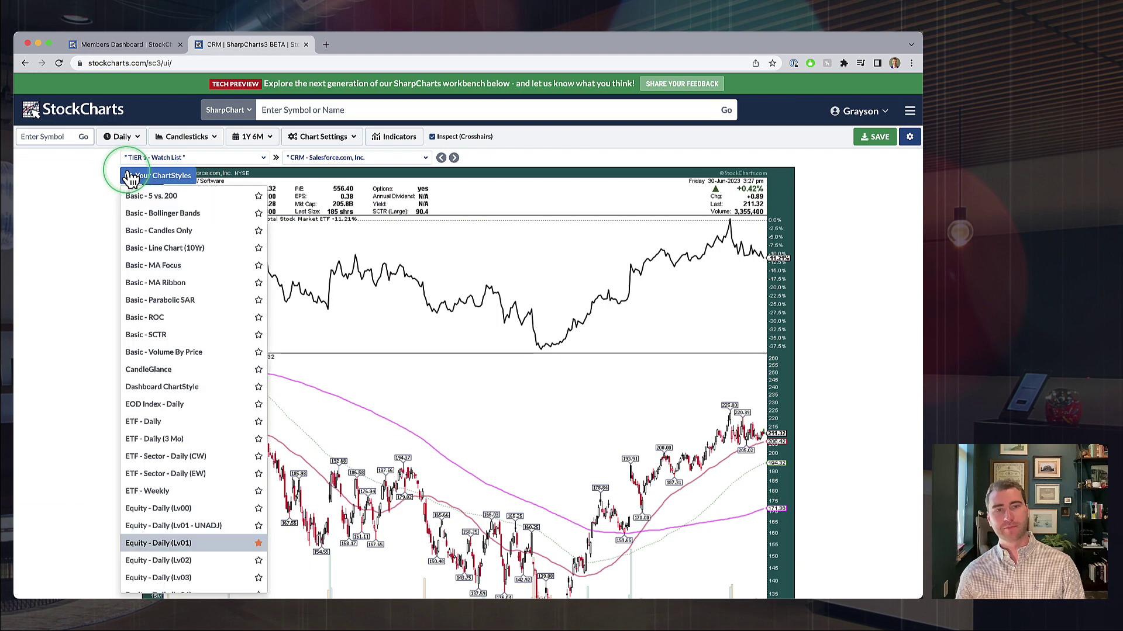
scroll(164, 296, down, 10)
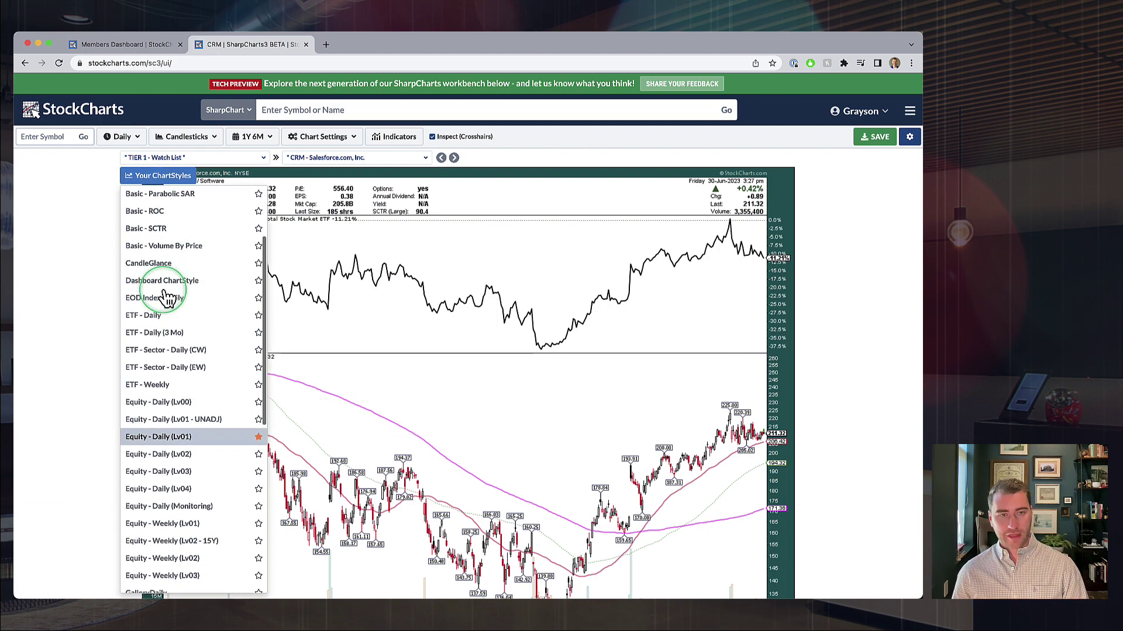
scroll(168, 298, down, 5)
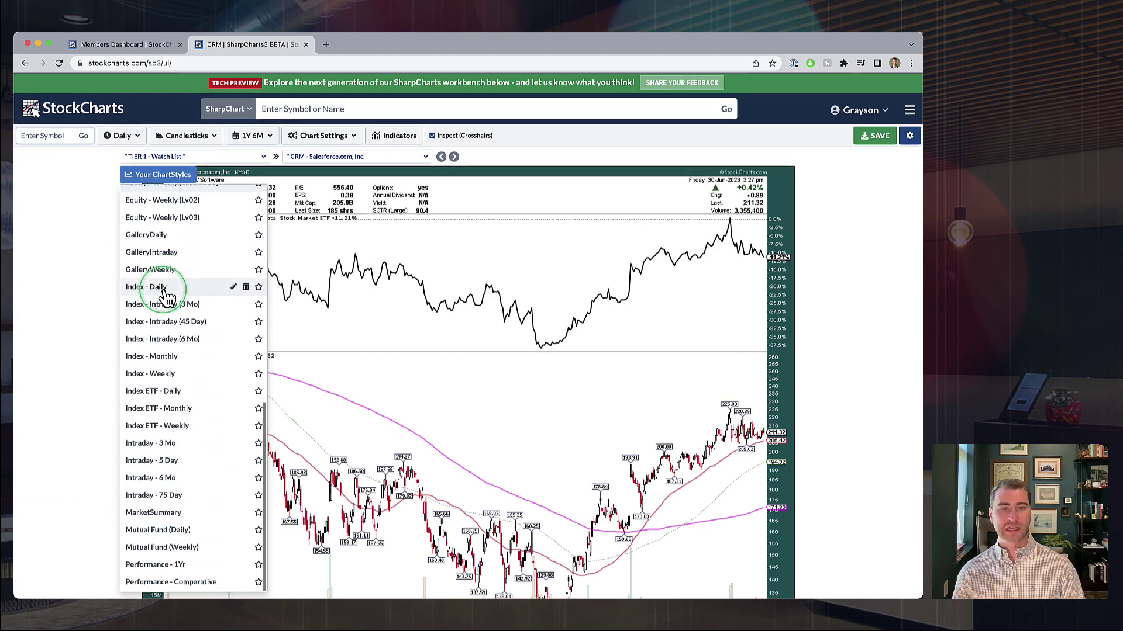
scroll(168, 296, up, 15)
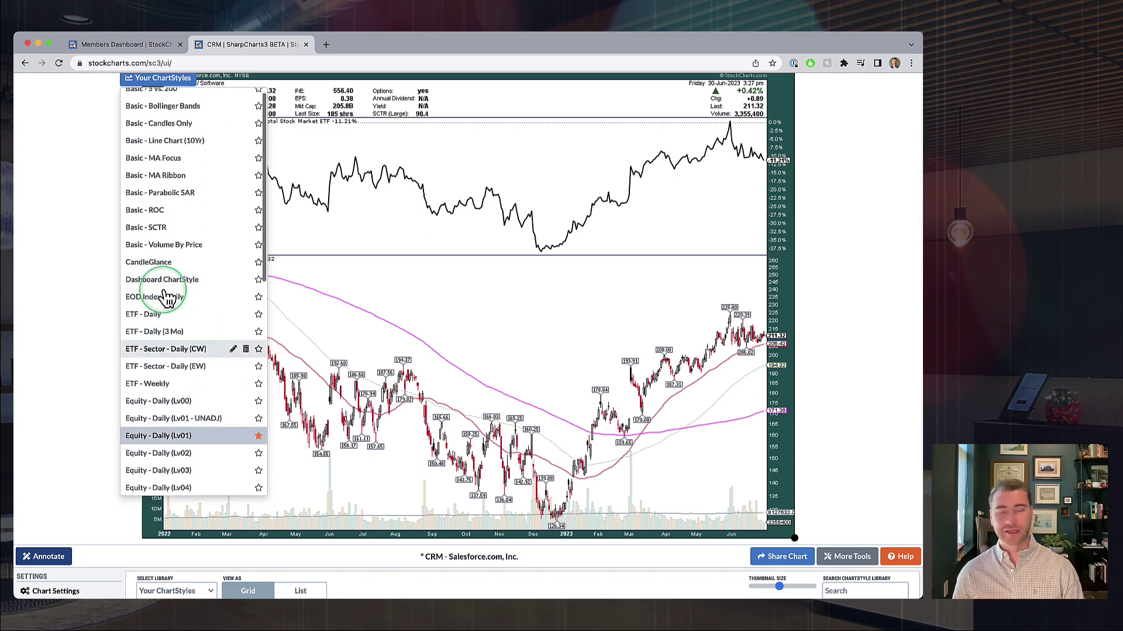
click(126, 100)
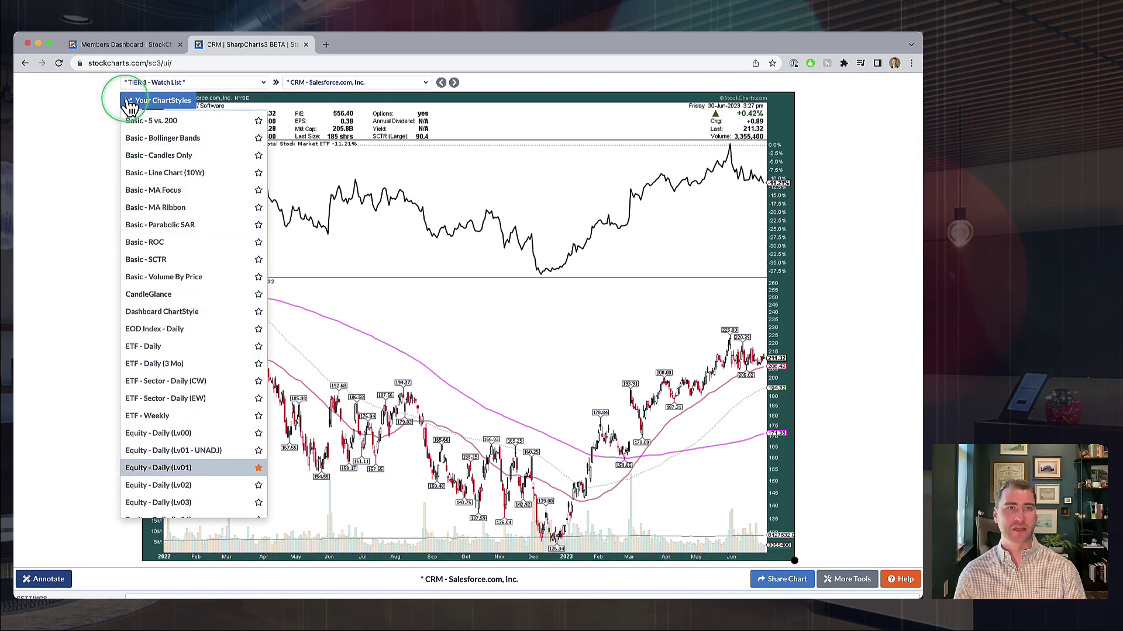
Apply the Index - Intraday (45 Day) ChartStyle from the library's thumbnail grid to the CRM chart
scroll(269, 287, down, 5)
scroll(269, 292, down, 3)
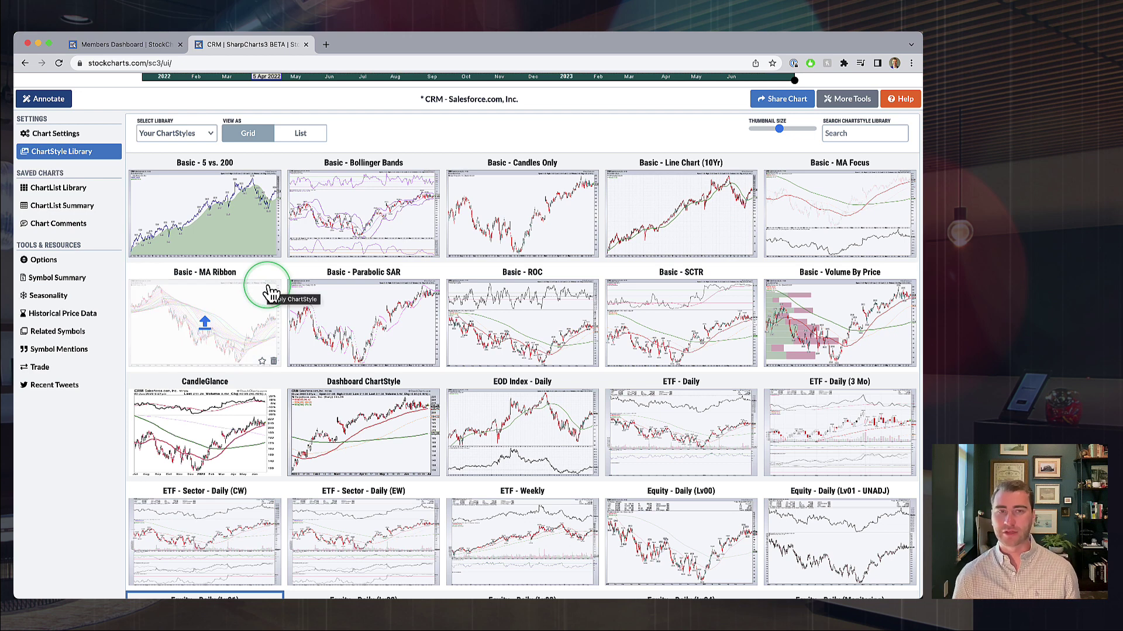
scroll(301, 313, down, 3)
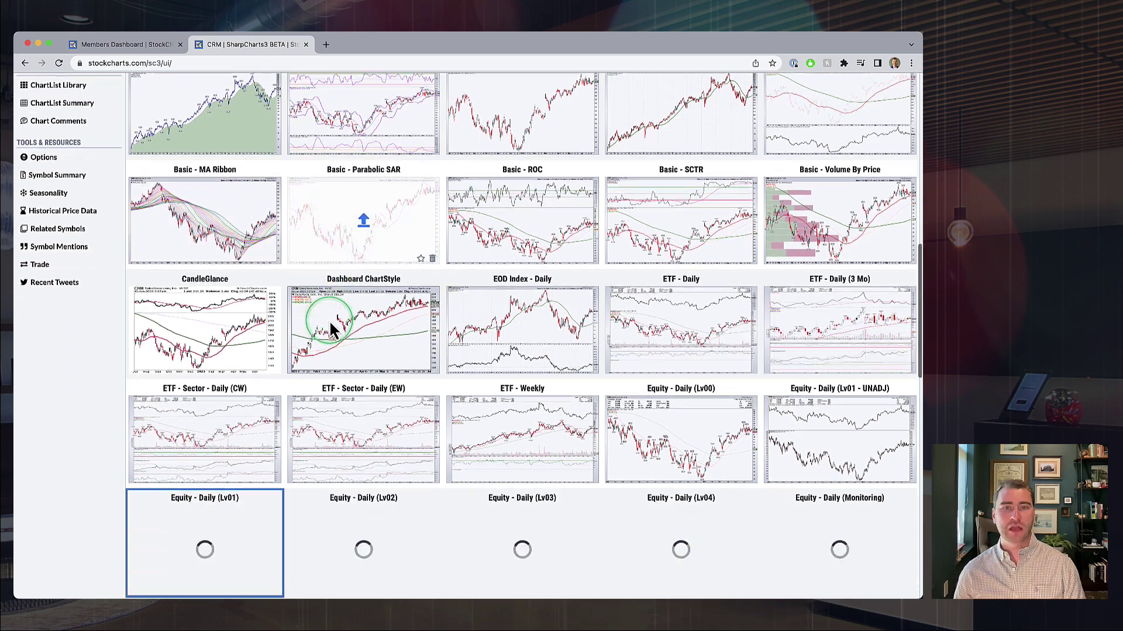
scroll(668, 318, down, 3)
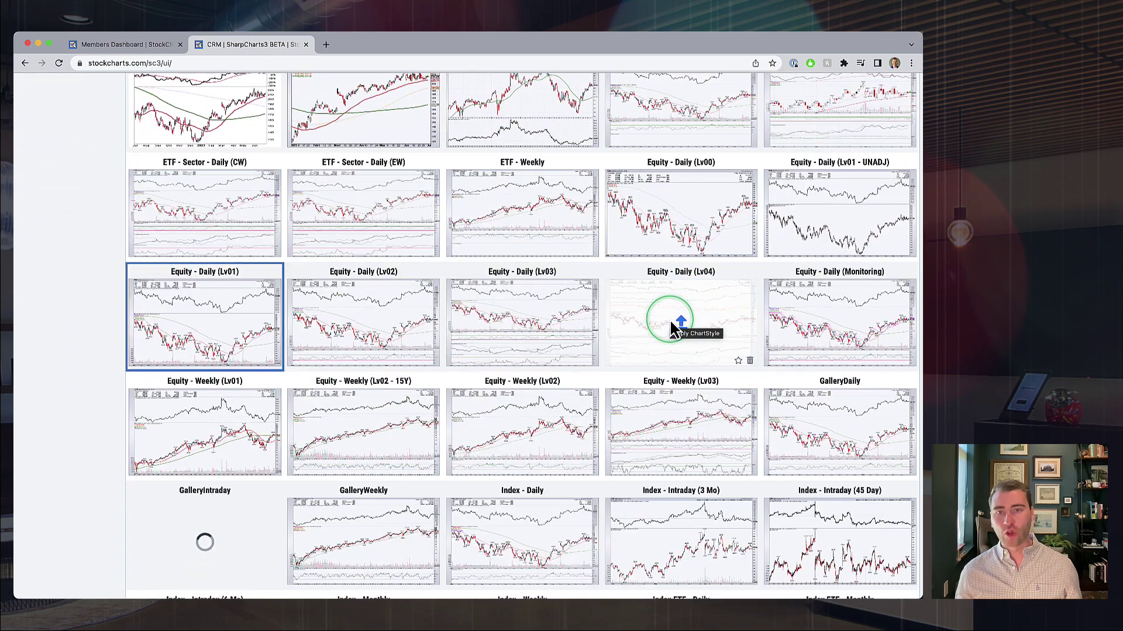
scroll(671, 333, down, 4)
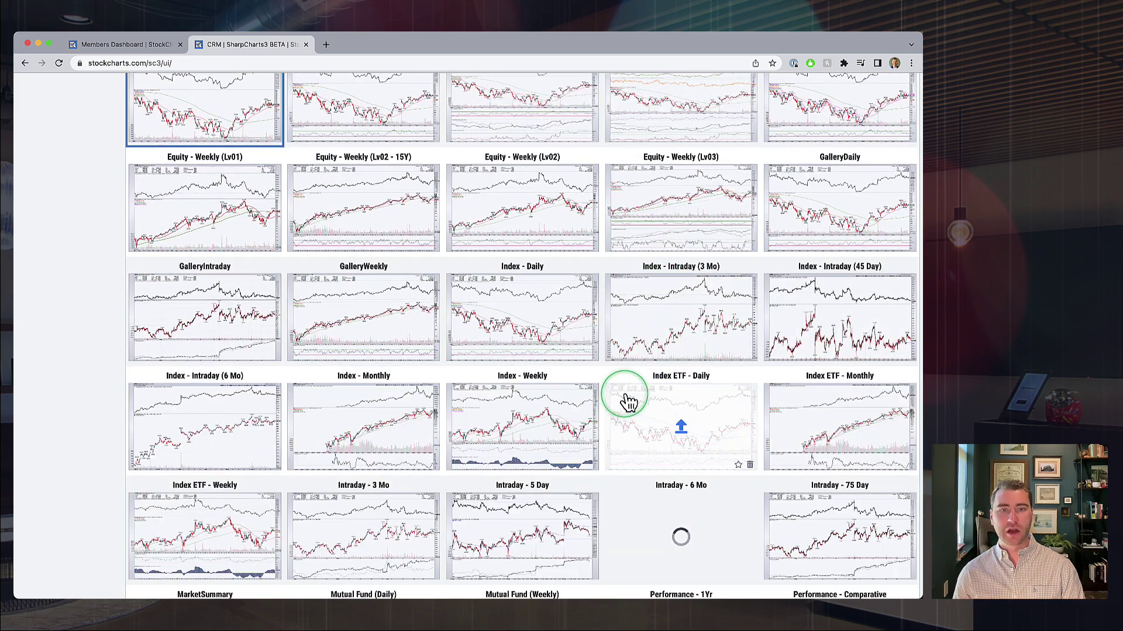
click(840, 323)
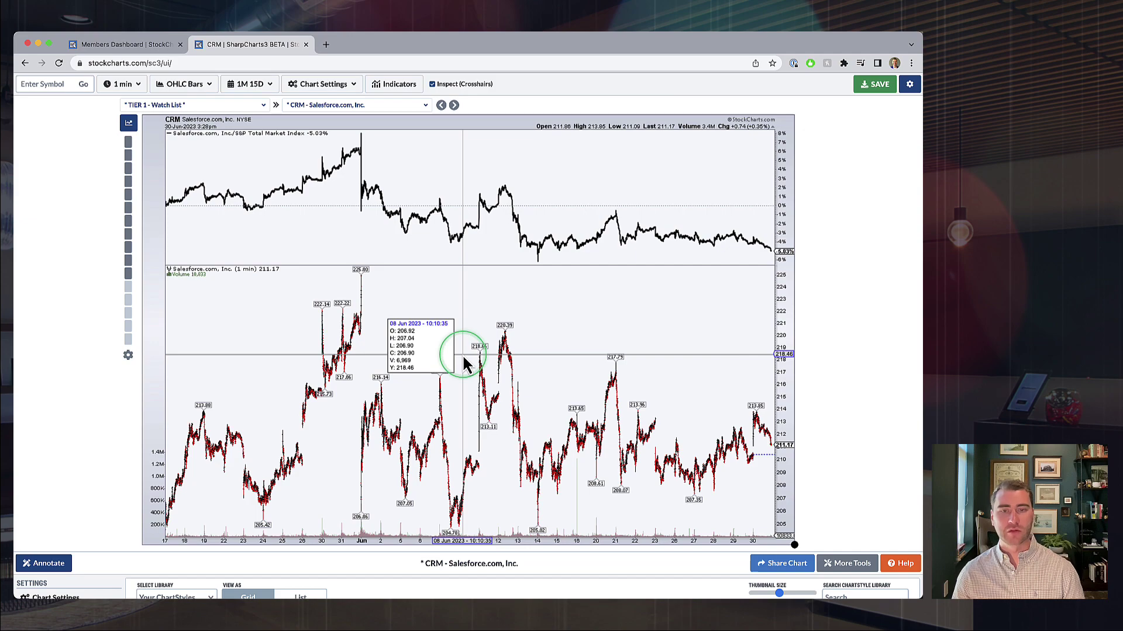
Return to the ChartStyle Library's thumbnails and examine the thumbnail size control
scroll(465, 363, down, 15)
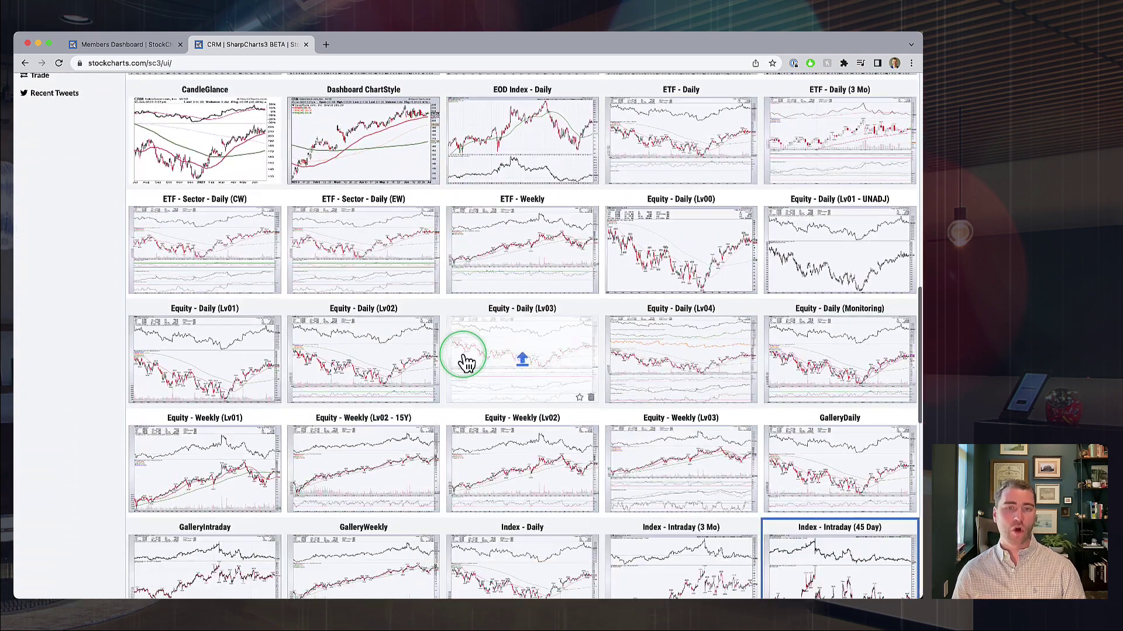
scroll(490, 455, up, 6)
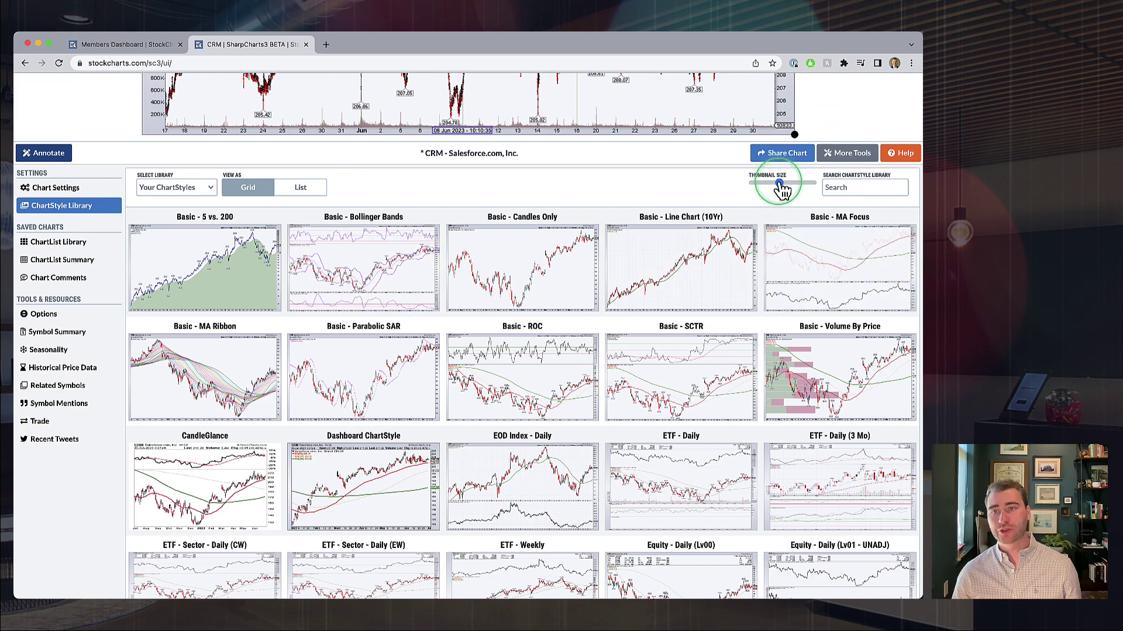
mouse_move(784, 185)
mouse_down()
mouse_move(808, 185)
mouse_move(748, 184)
mouse_move(783, 190)
mouse_up()
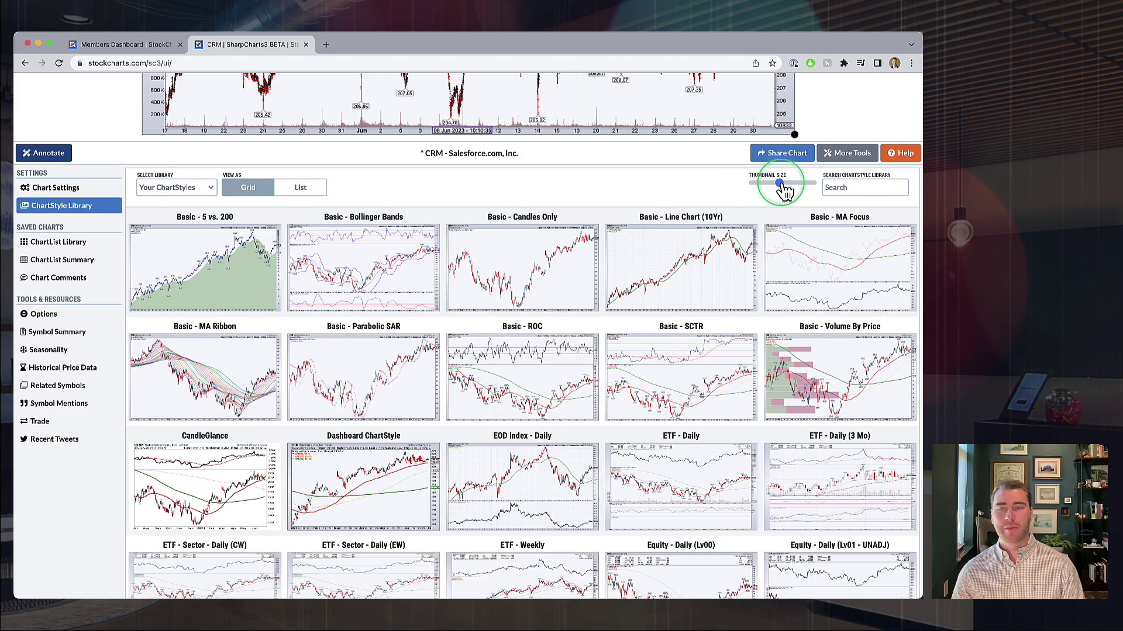
Show the ChartStyle Library as a list and preview the Equity - Daily (Lv00) style
click(291, 197)
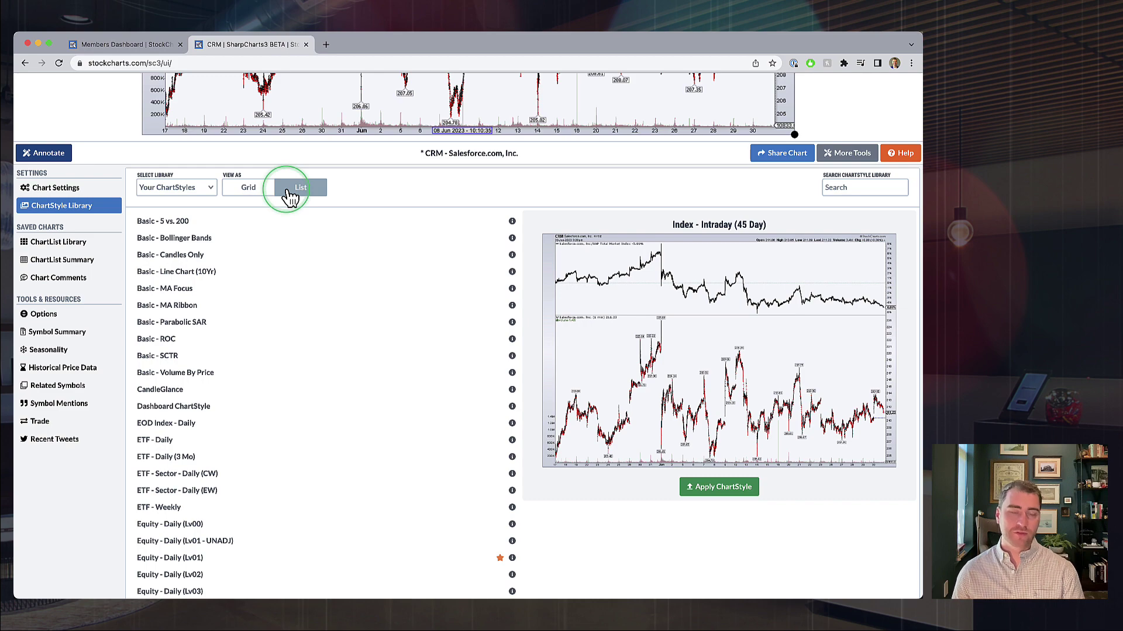
scroll(179, 252, down, 5)
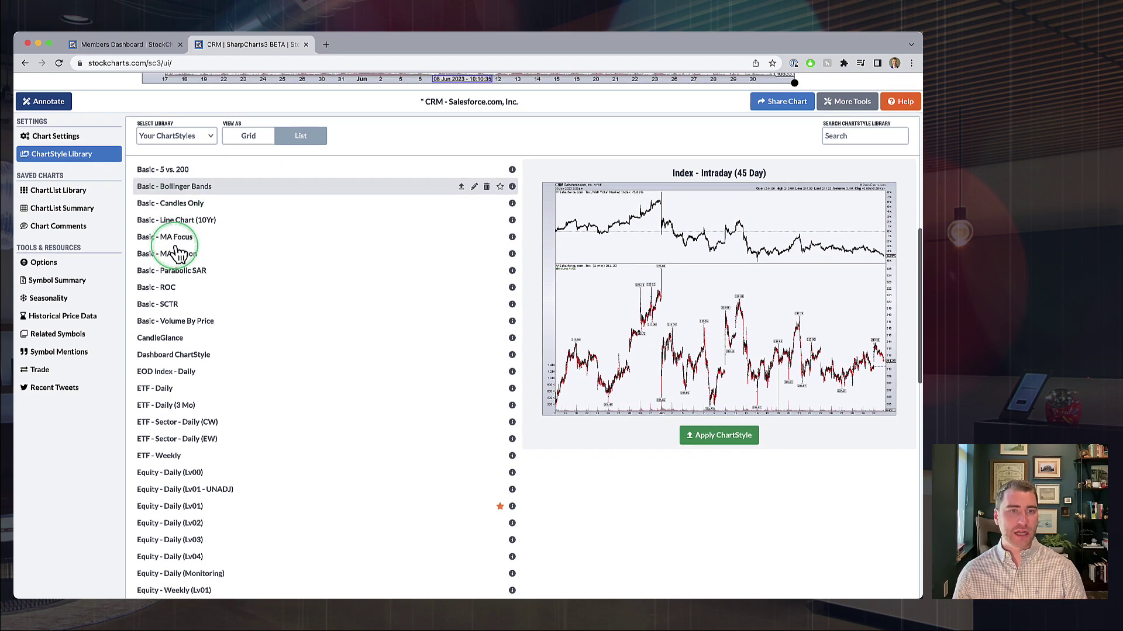
scroll(179, 251, down, 3)
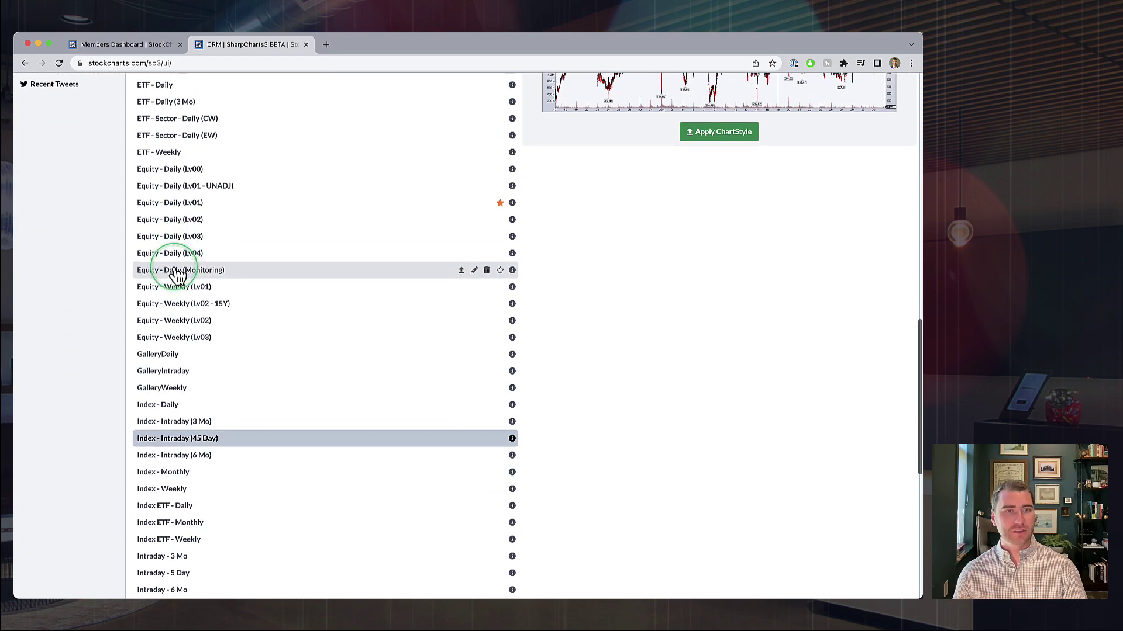
click(175, 170)
scroll(446, 212, up, 5)
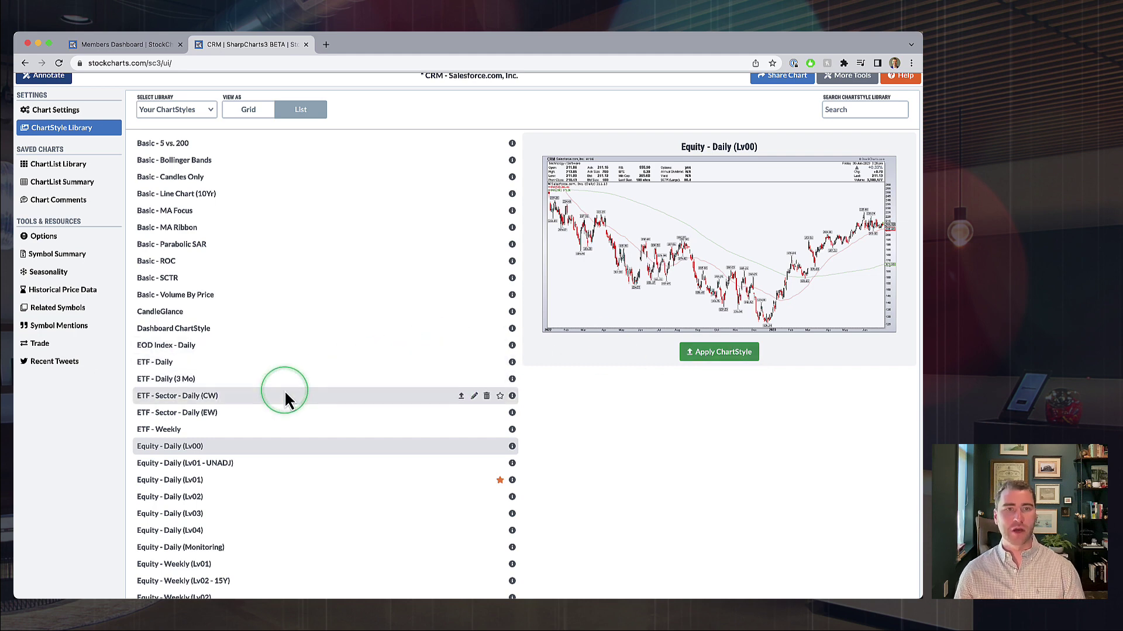
scroll(284, 390, up, 2)
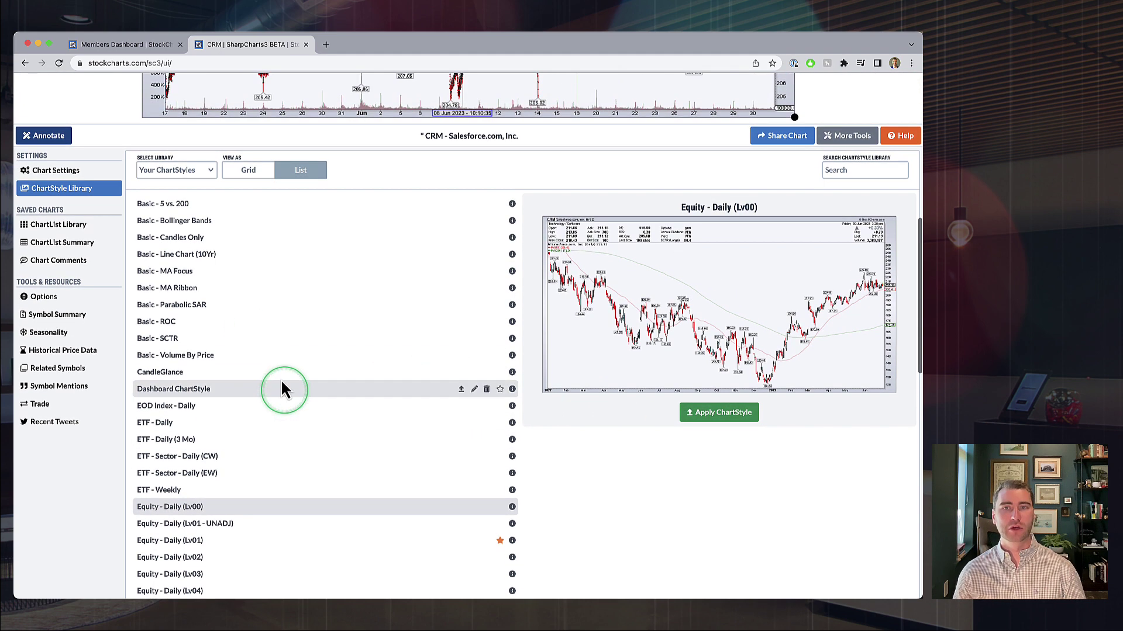
Show the Popular ChartStyles library as a grid and apply Moving Average Ribbon to the CRM chart
click(171, 170)
click(173, 184)
click(244, 170)
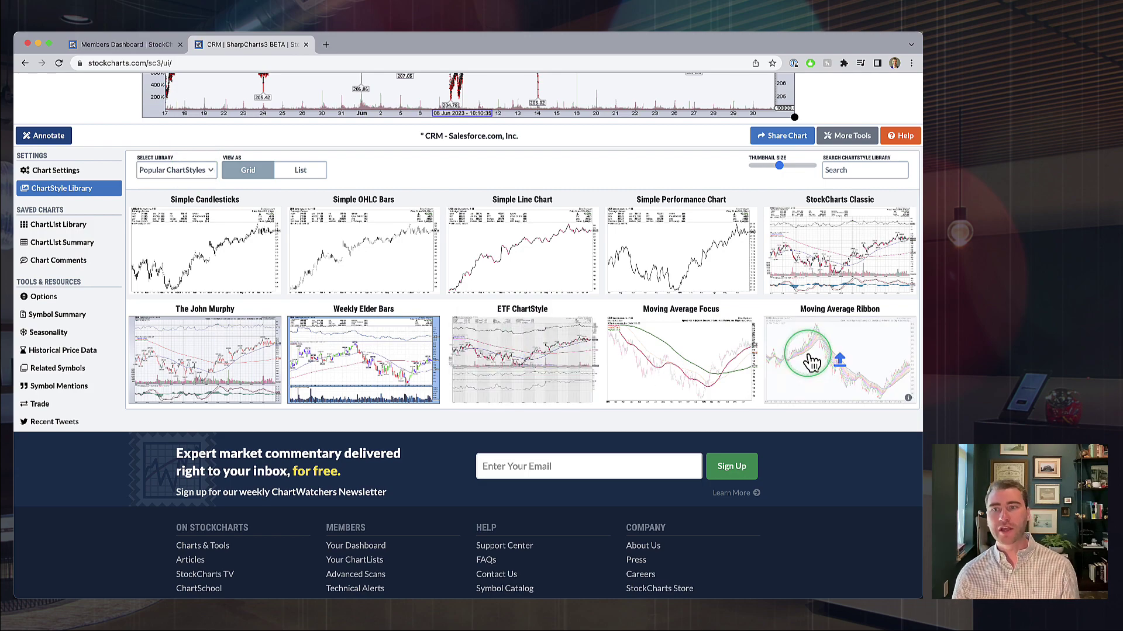
click(817, 362)
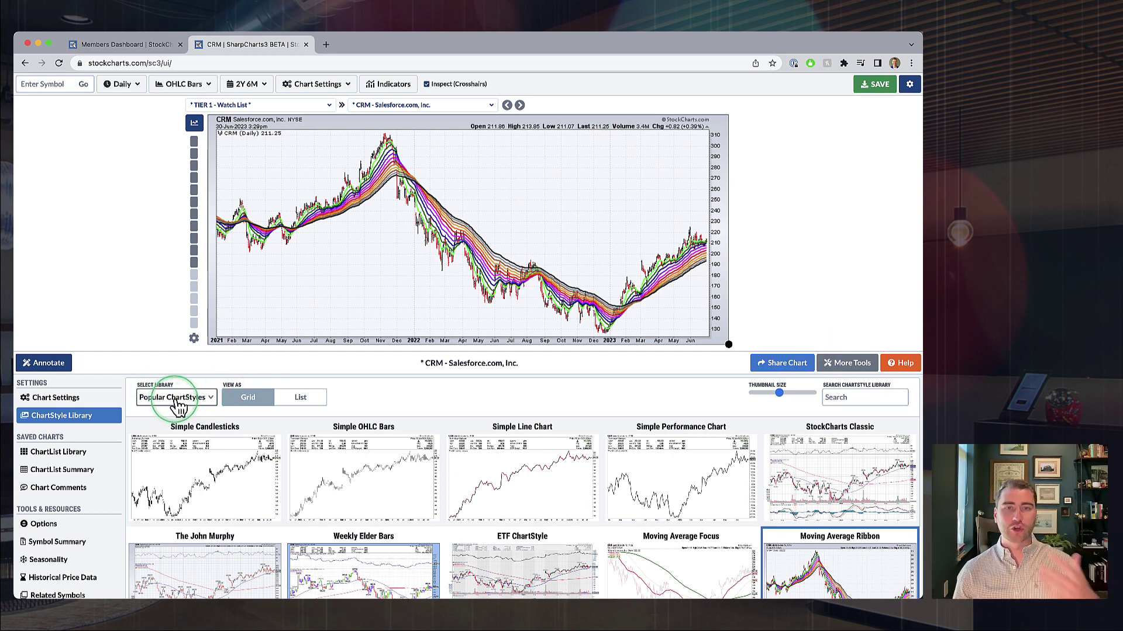
scroll(179, 405, down, 2)
mouse_move(419, 518)
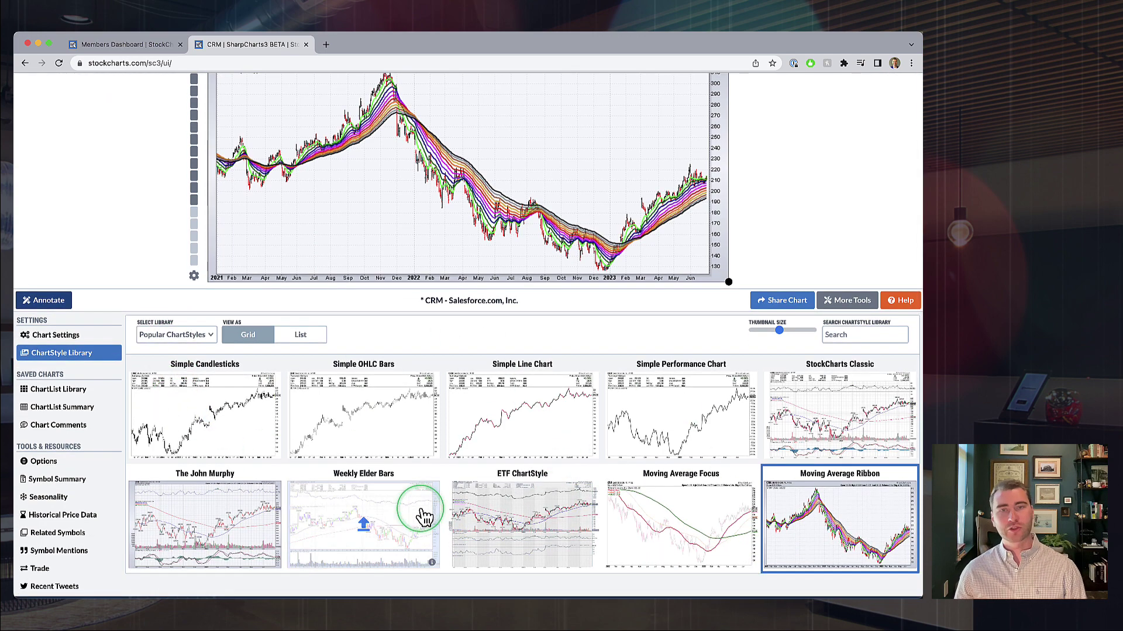
mouse_move(538, 550)
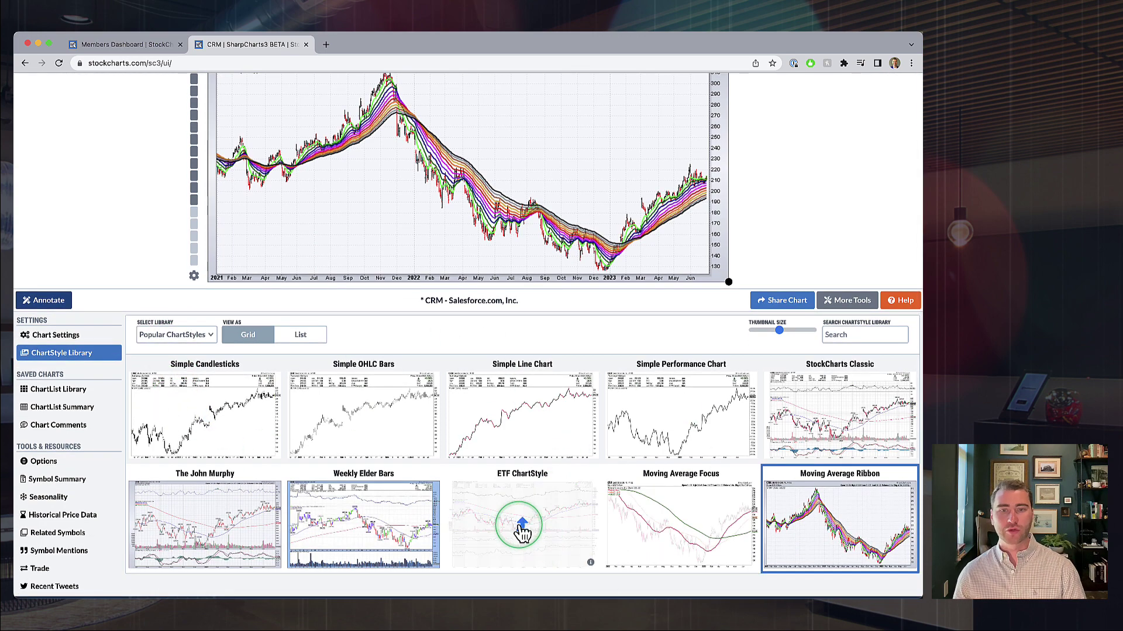
Open the Save ChartStyle dialog, look at its Save As New options, and close it without saving
scroll(520, 530, up, 4)
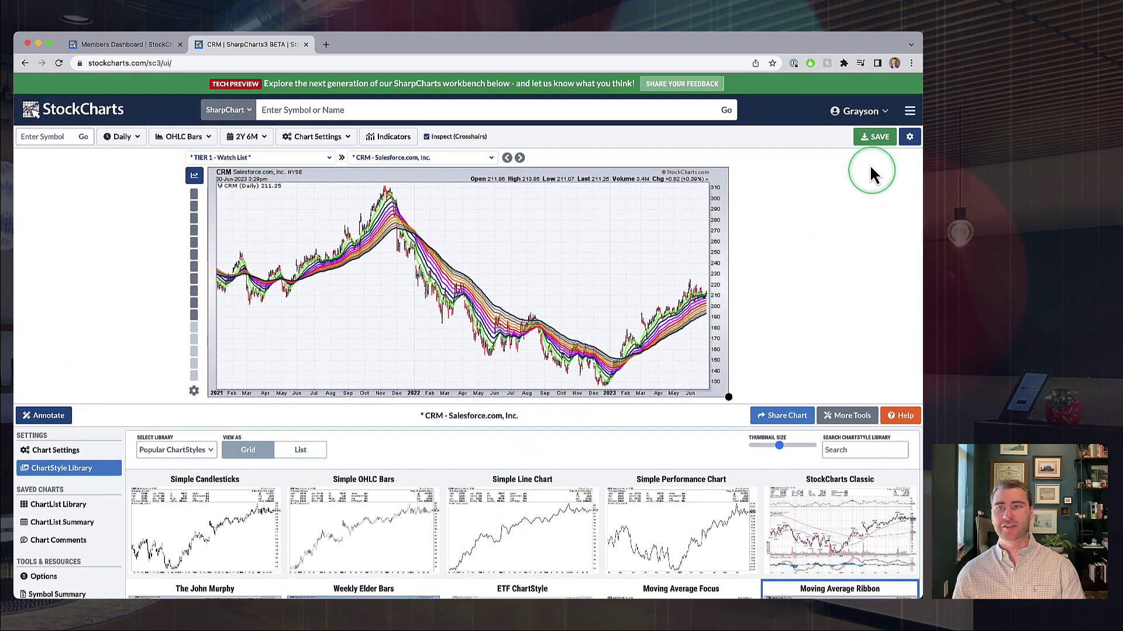
click(873, 141)
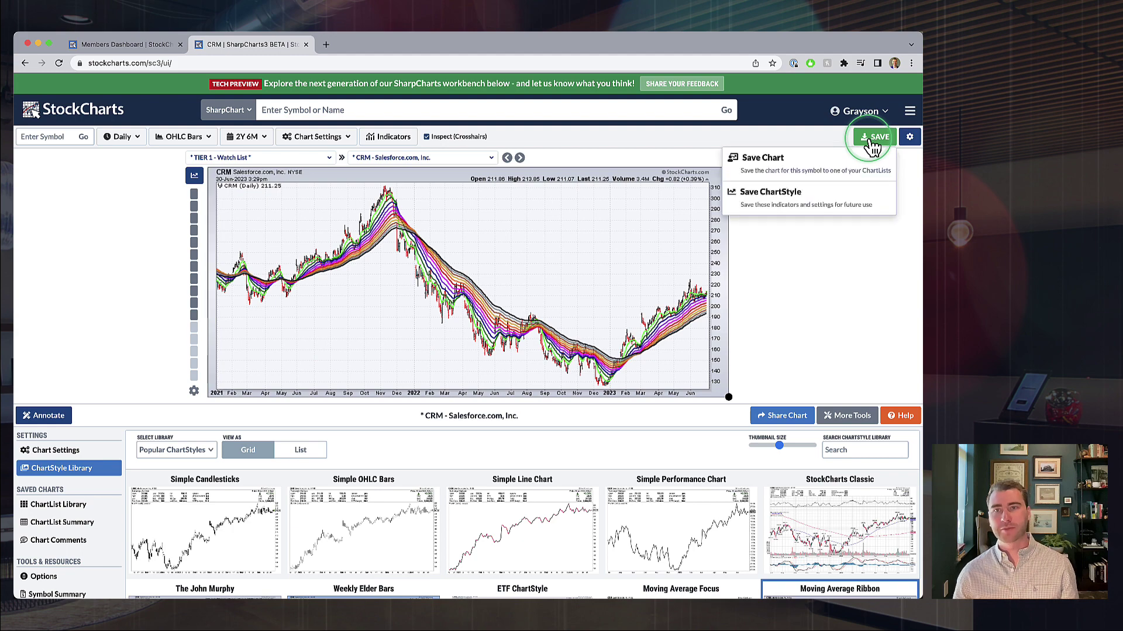
click(773, 196)
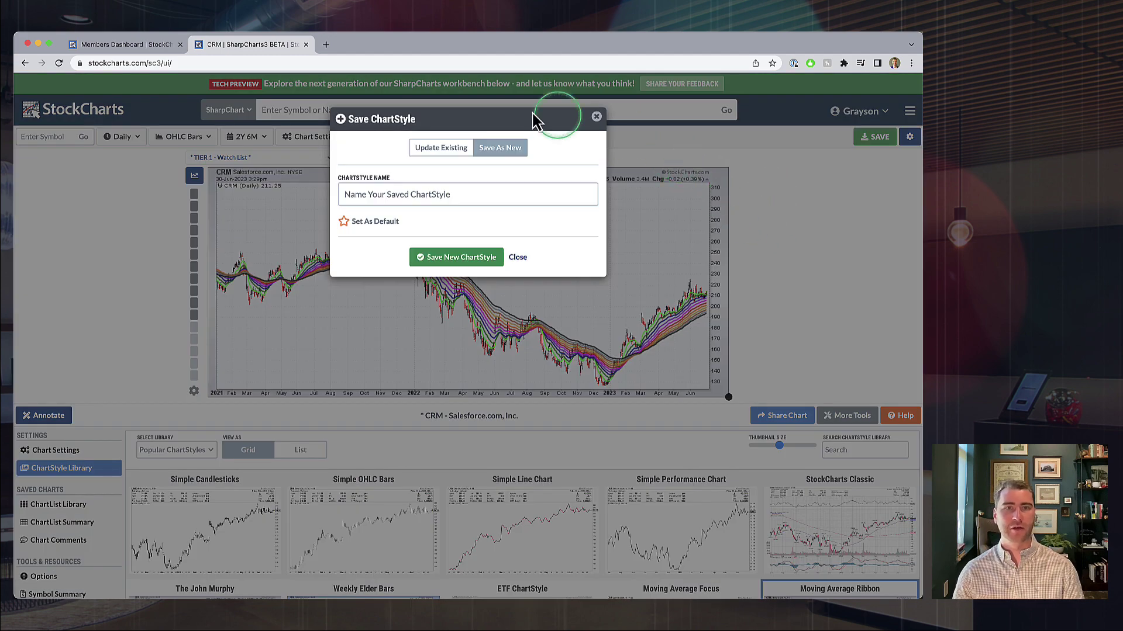
click(597, 117)
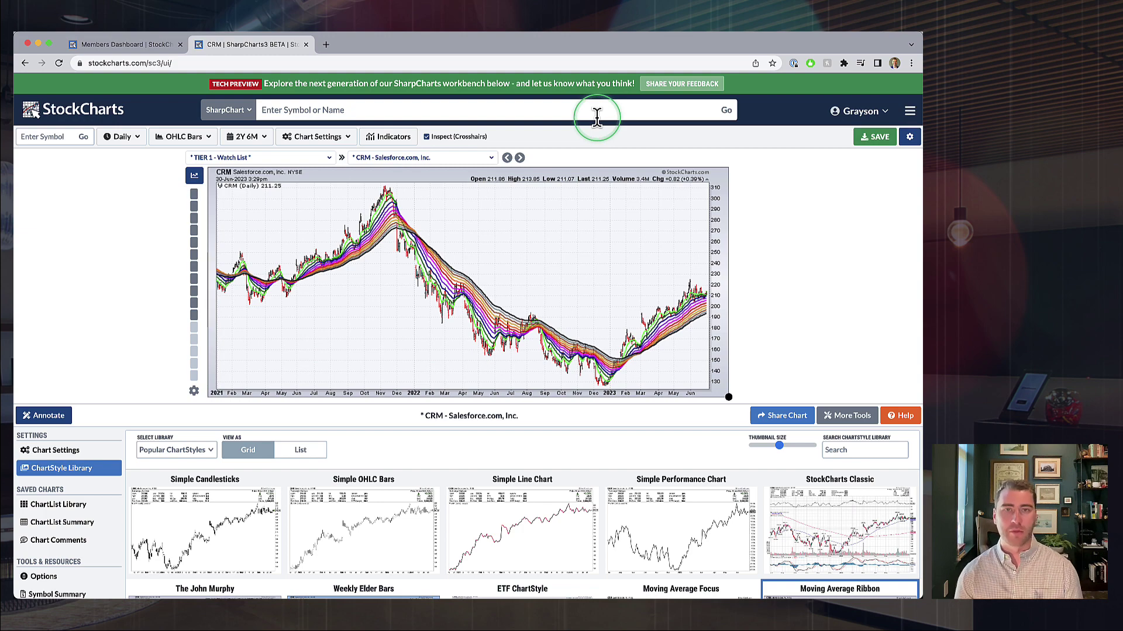
Browse the Strategies and Experts categories of the ChartStyle Library
scroll(497, 316, down, 5)
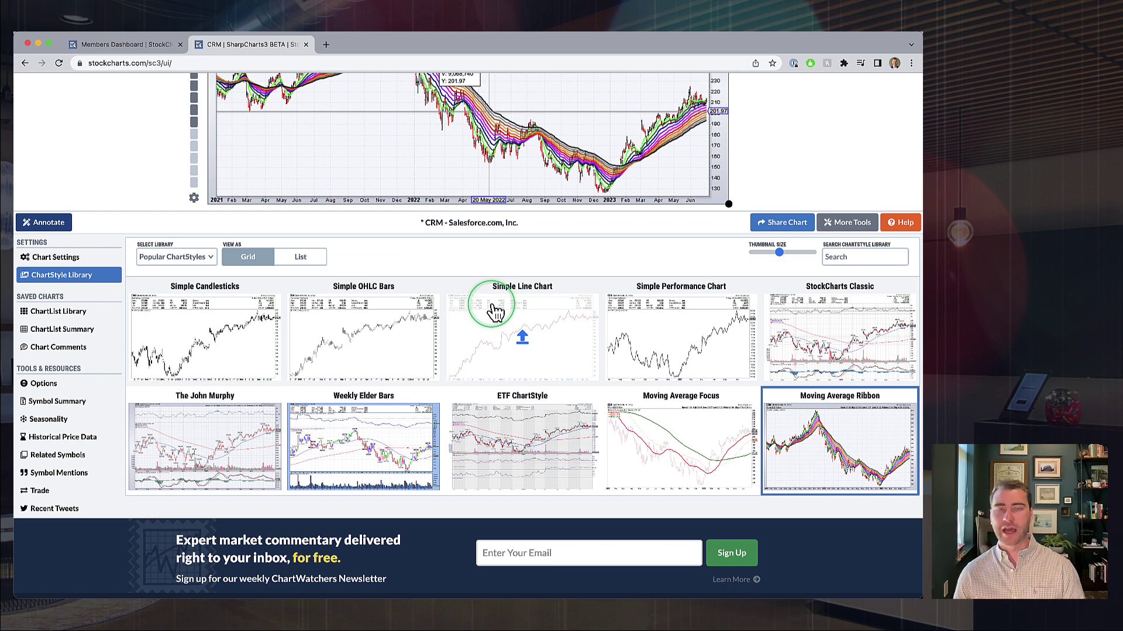
click(175, 256)
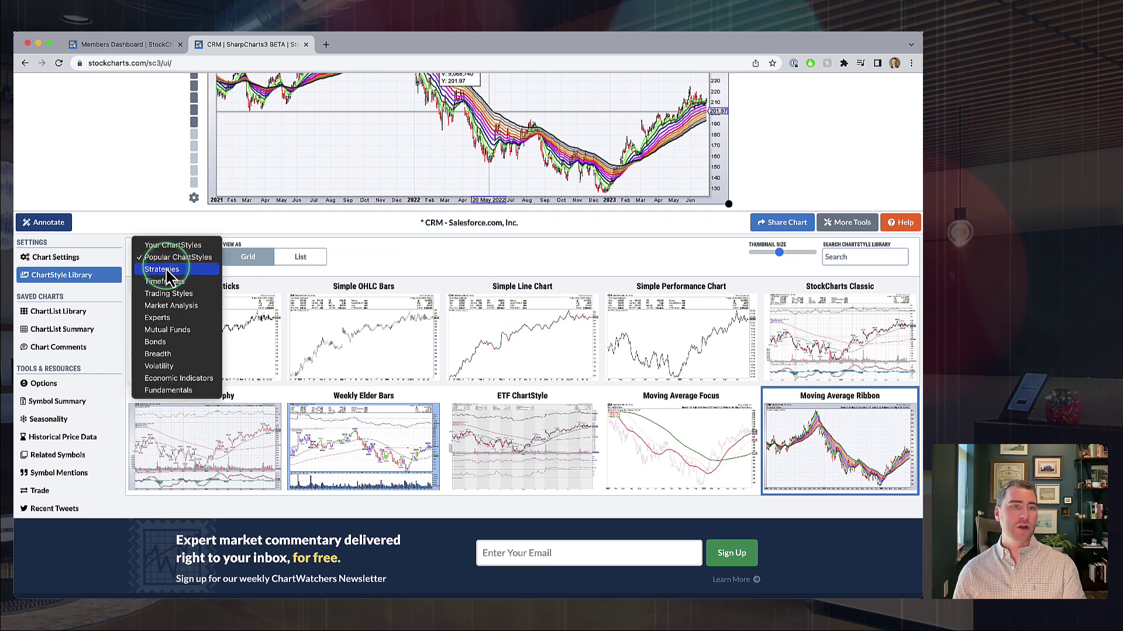
click(161, 269)
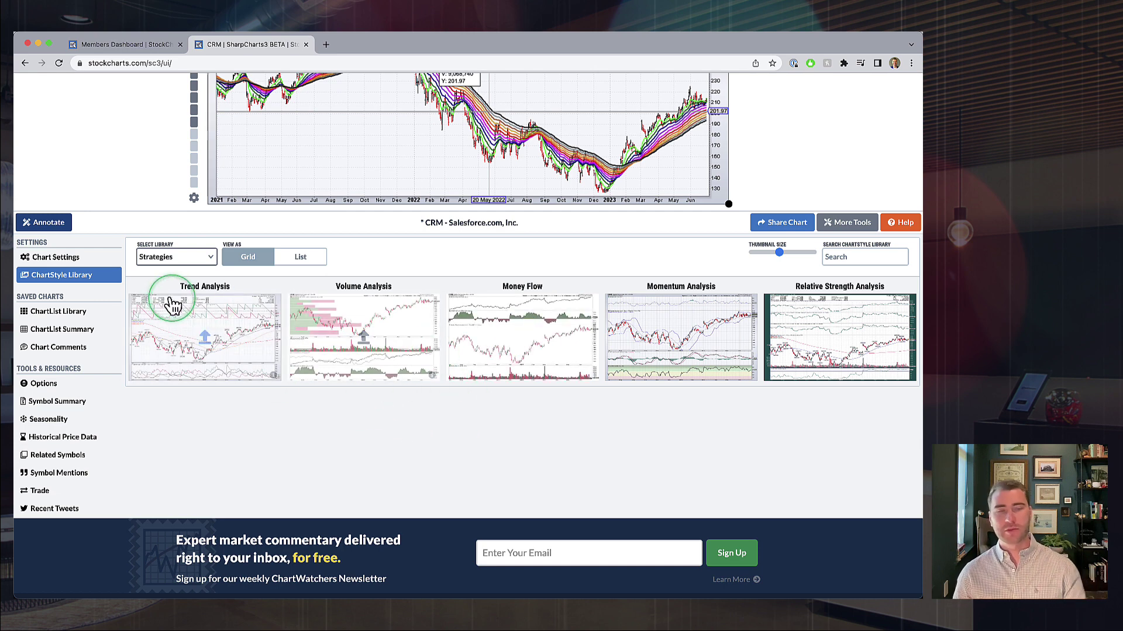
click(168, 257)
click(164, 305)
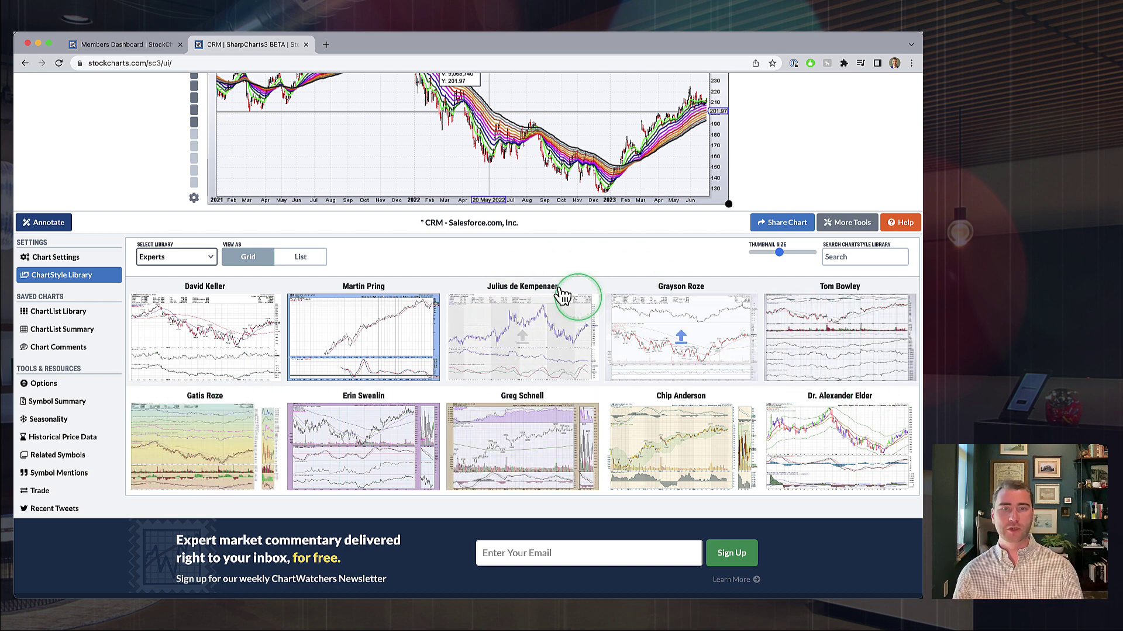
Apply the Intermarket Analysis ChartStyle from the Market Analysis library to the CRM chart
click(169, 256)
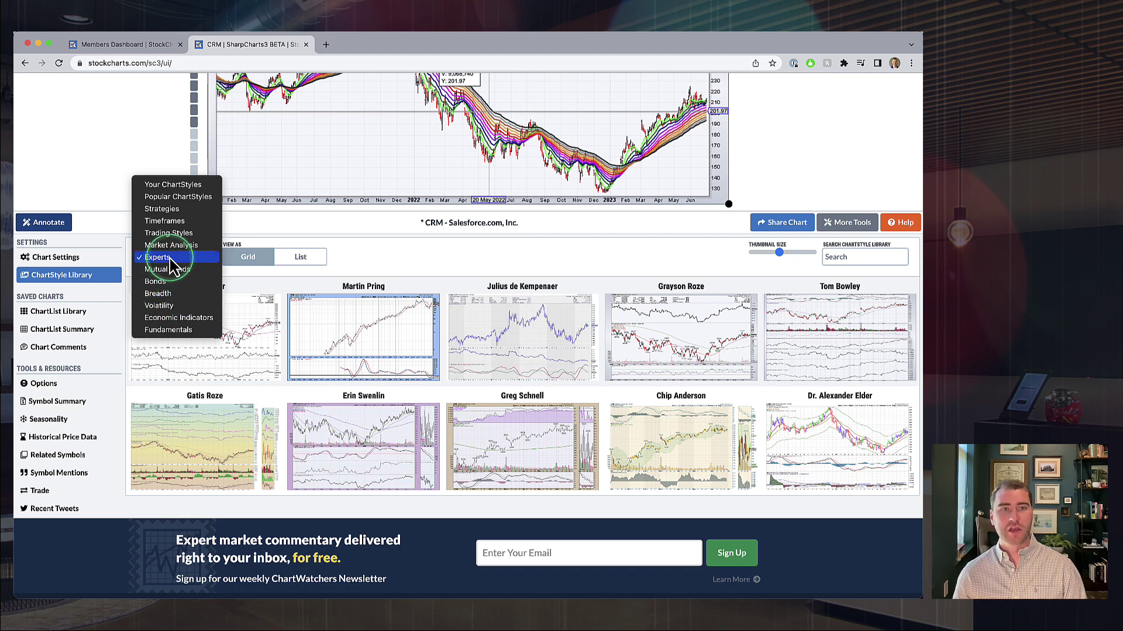
click(168, 245)
mouse_move(403, 303)
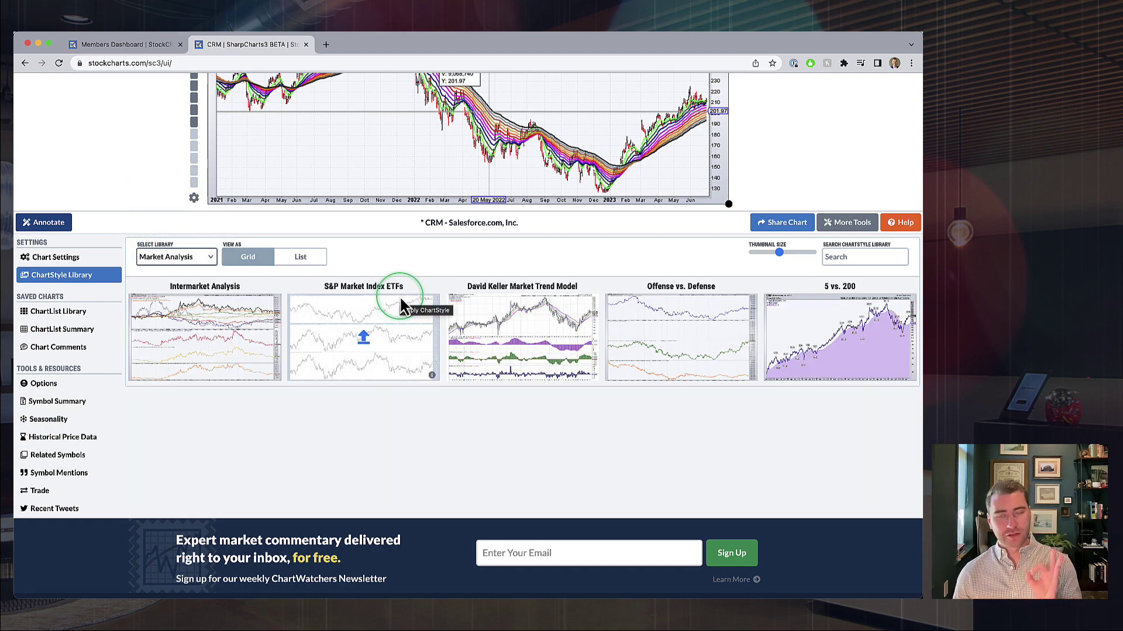
click(205, 341)
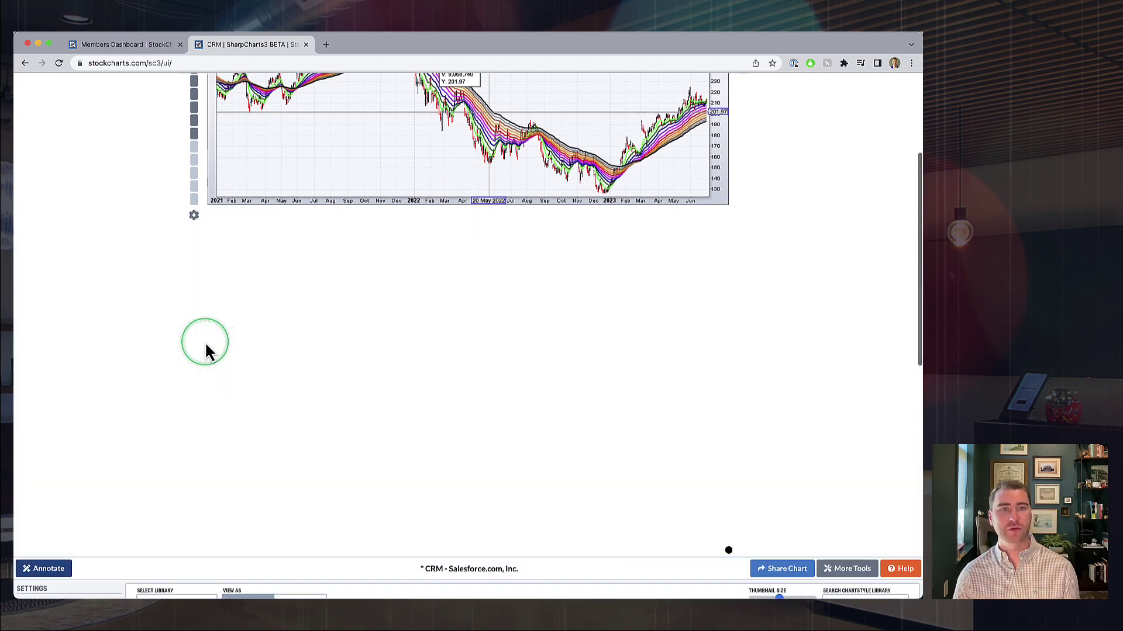
Review the panels of the intermarket chart and change the charted symbol to SPY
scroll(497, 396, down, 2)
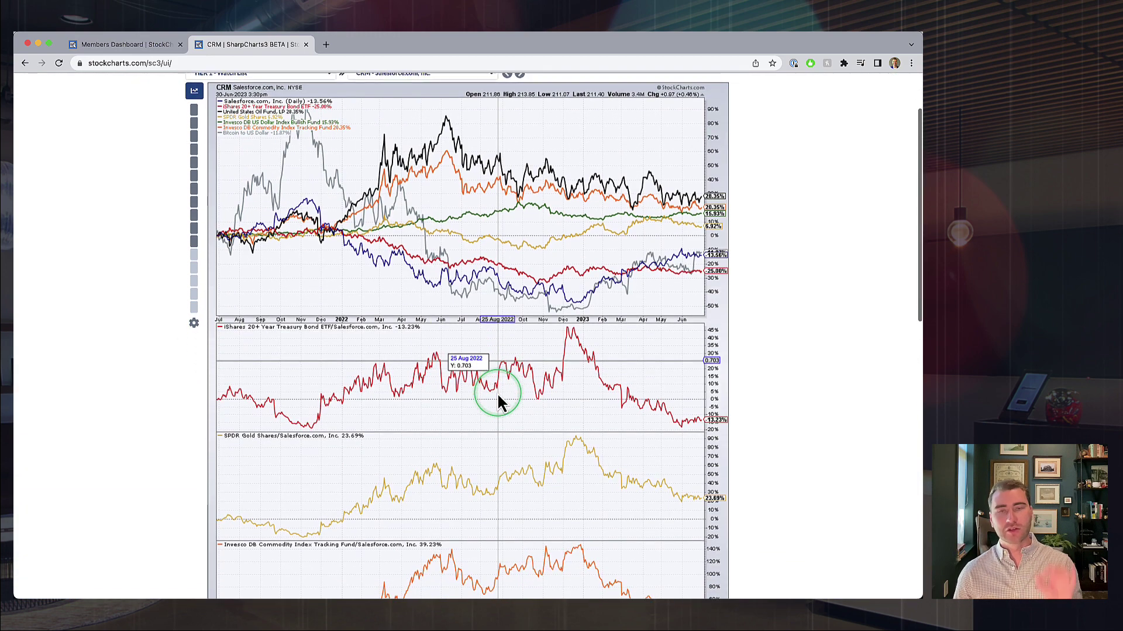
scroll(497, 401, down, 3)
scroll(497, 401, up, 6)
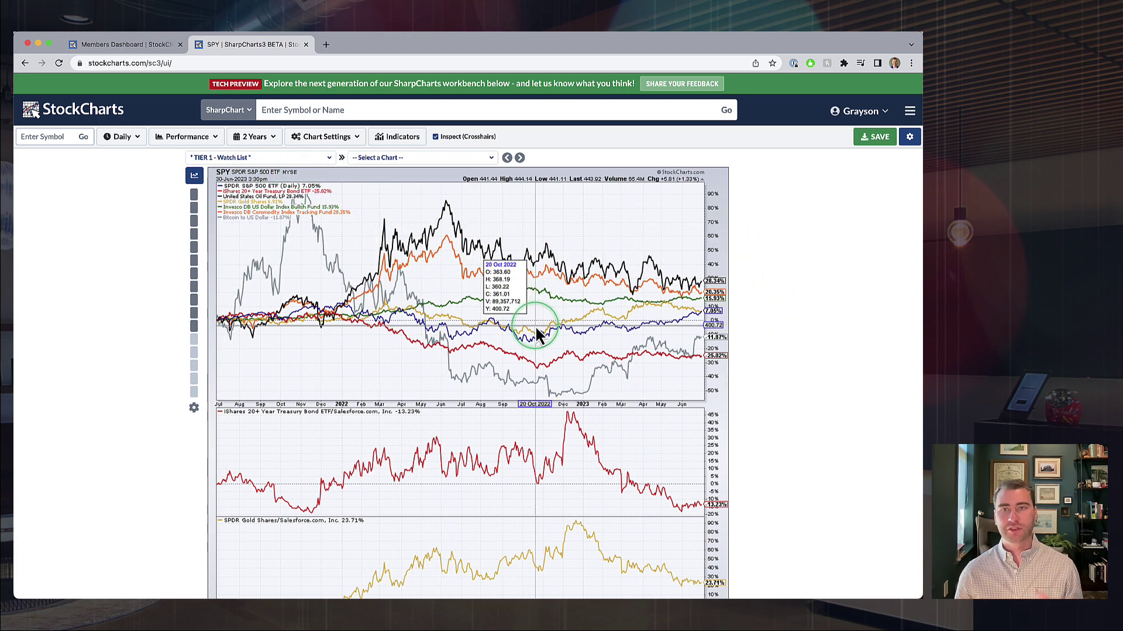
Look over the ChartStyles offered in the Market Analysis library below the SPY chart
scroll(535, 325, down, 5)
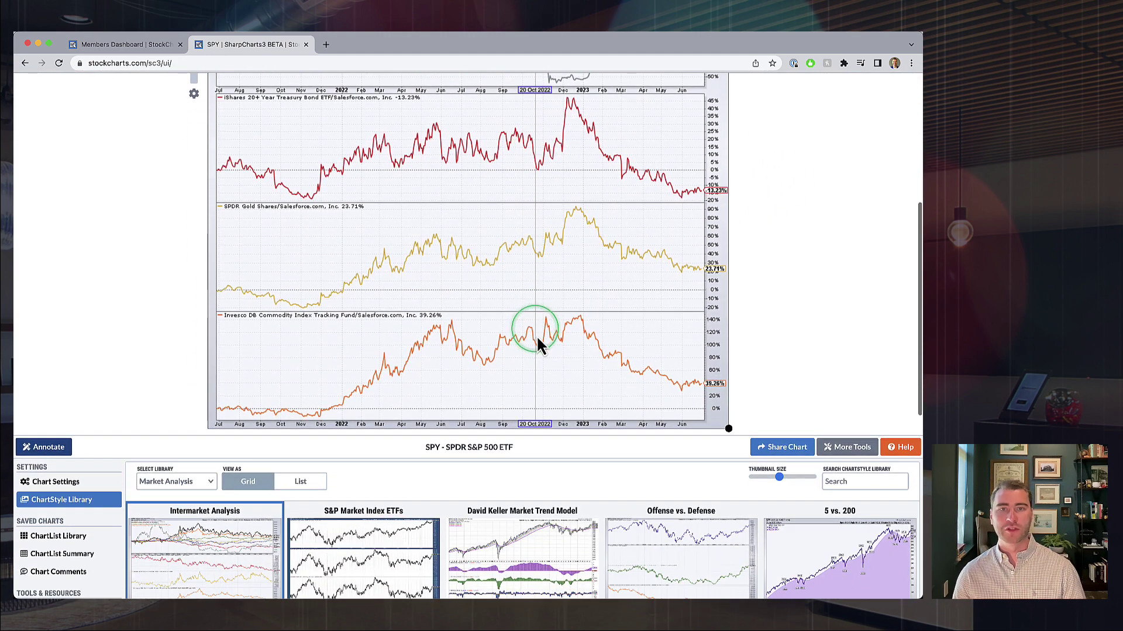
scroll(576, 307, down, 3)
mouse_move(325, 376)
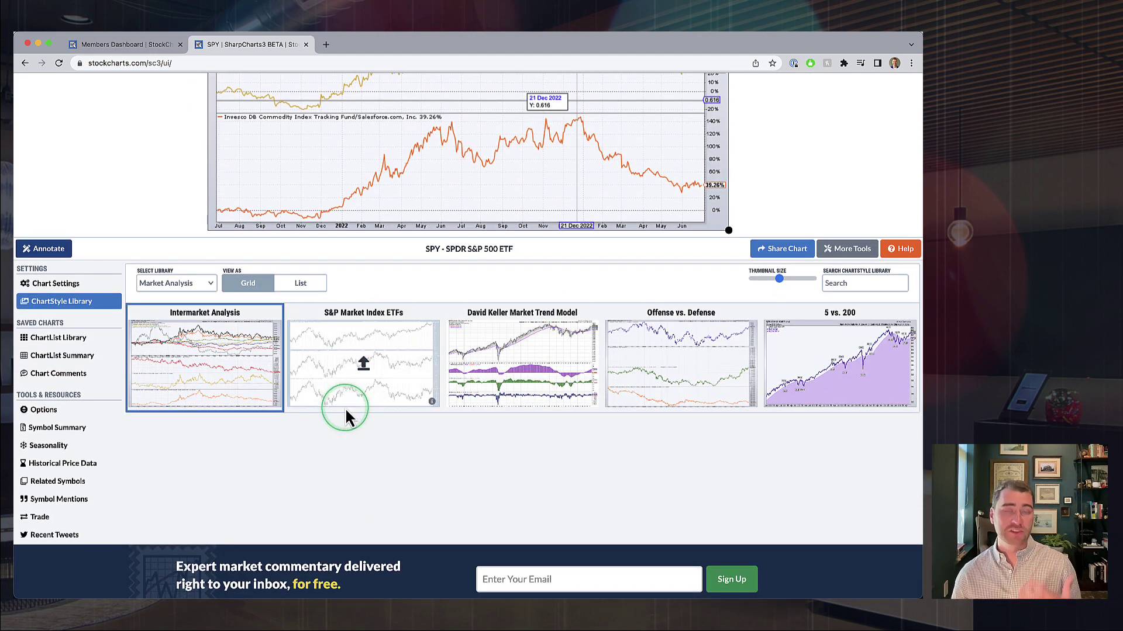
mouse_move(520, 374)
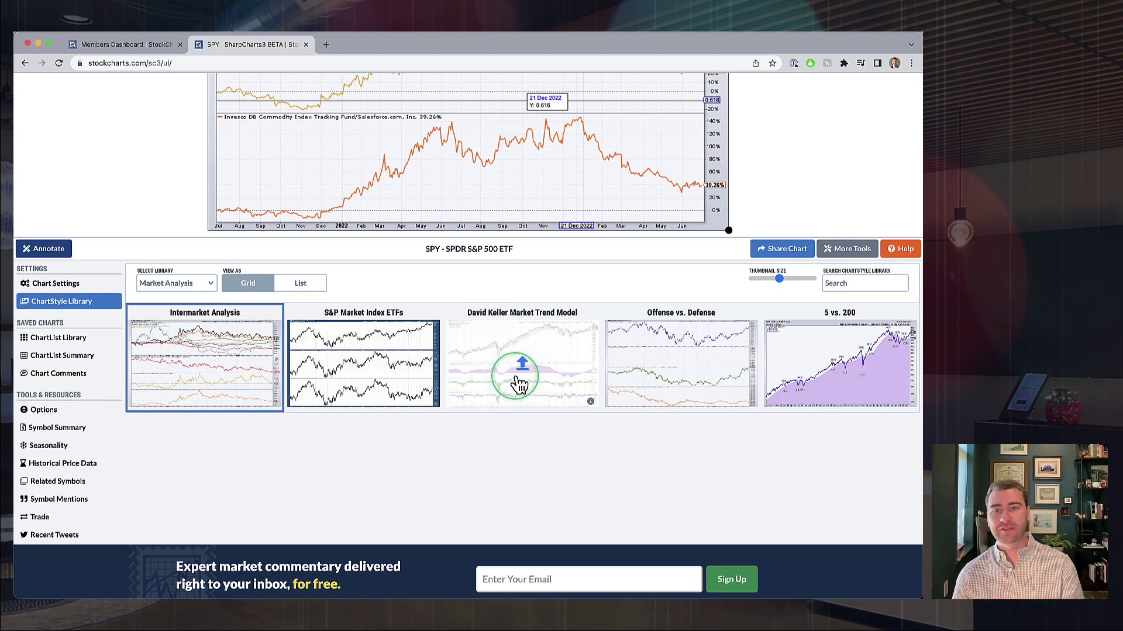
mouse_move(645, 367)
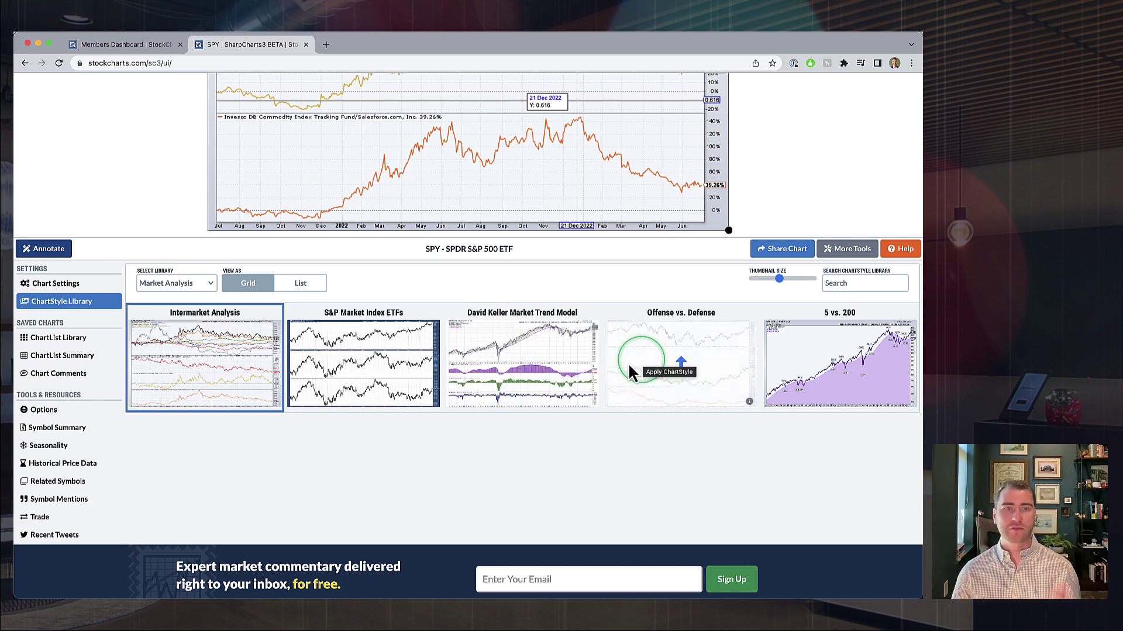
mouse_move(138, 336)
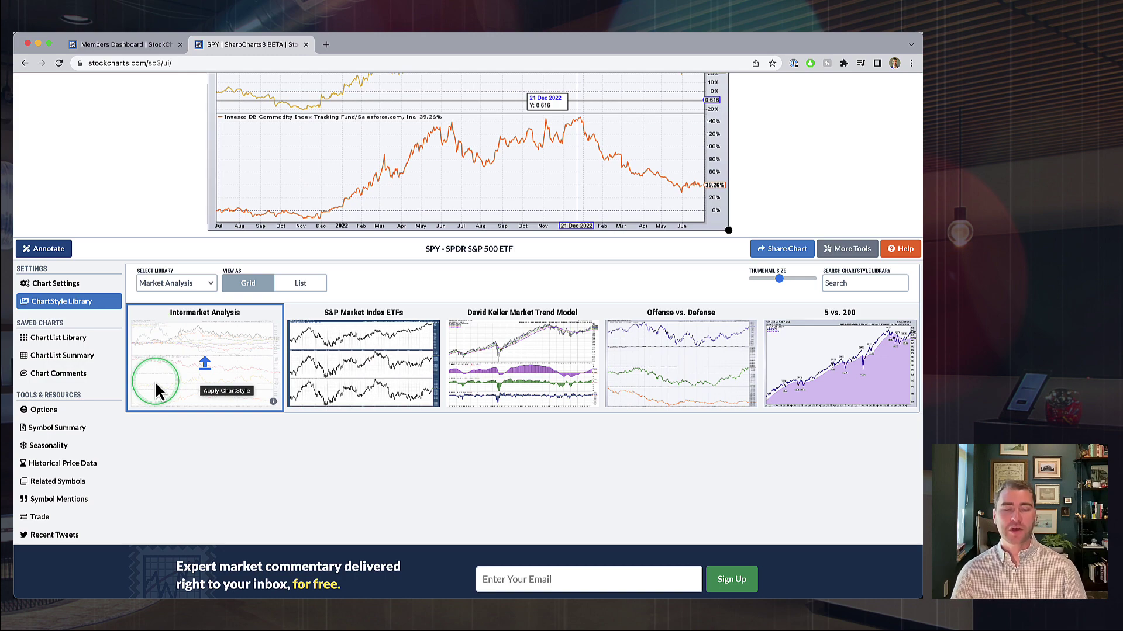
Open the ChartList Library and look through the selectable ChartLists without switching away from the TIER 1 - Watch List
click(62, 341)
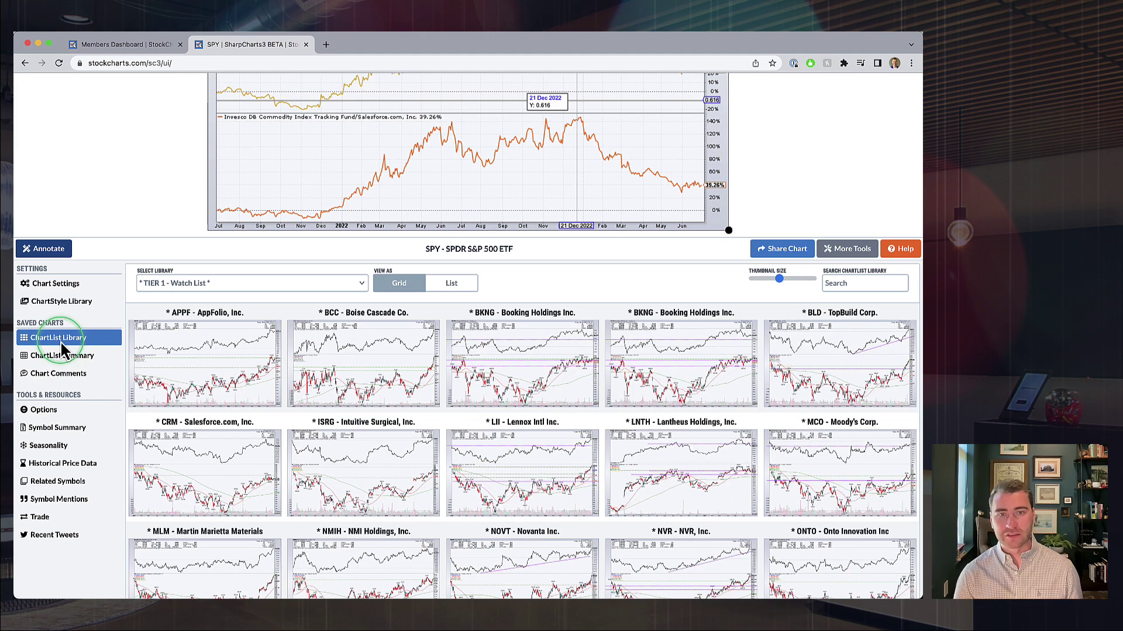
click(248, 276)
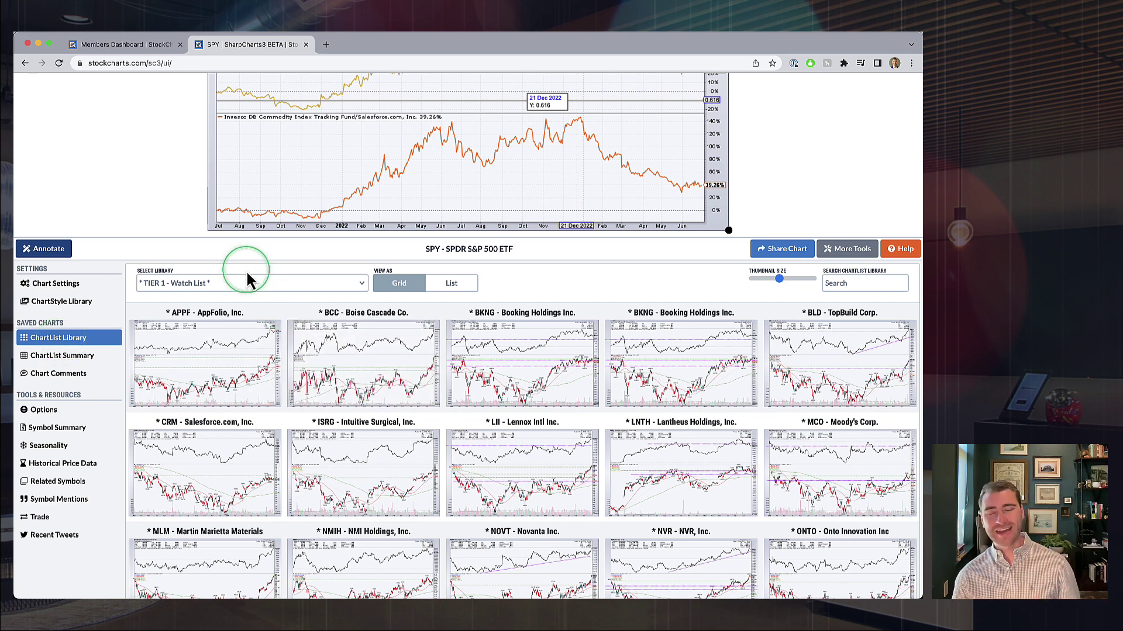
click(198, 283)
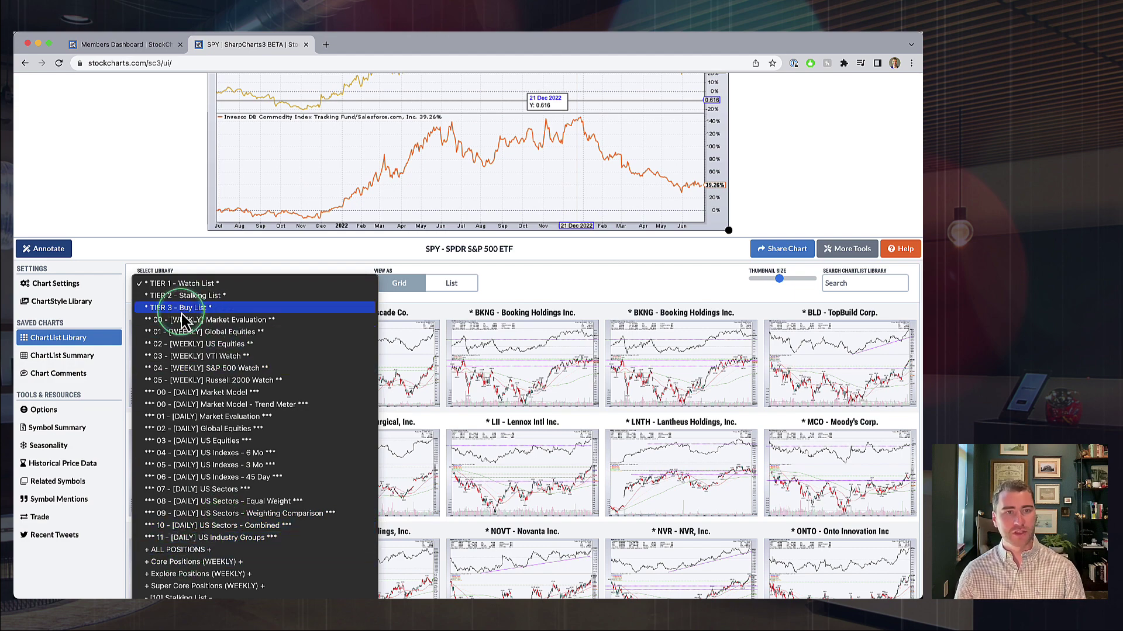
click(552, 298)
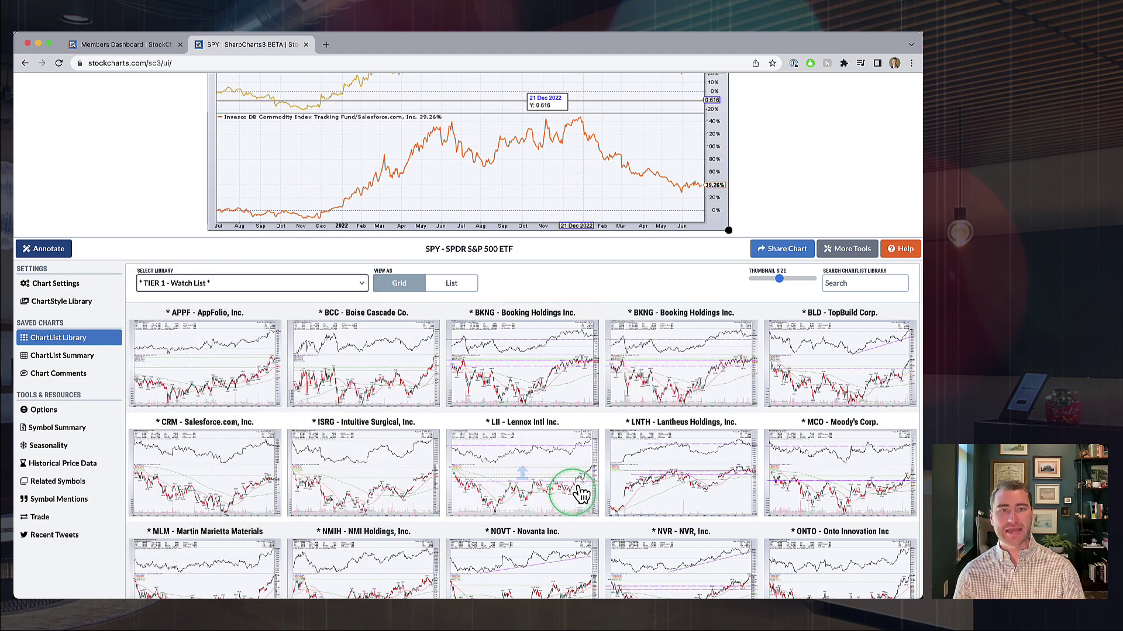
Show the TIER 1 - Watch List as a list, preview the BLD - TopBuild Corp. chart, and return to the grid view
click(452, 286)
scroll(155, 369, down, 1)
click(156, 375)
scroll(747, 419, down, 5)
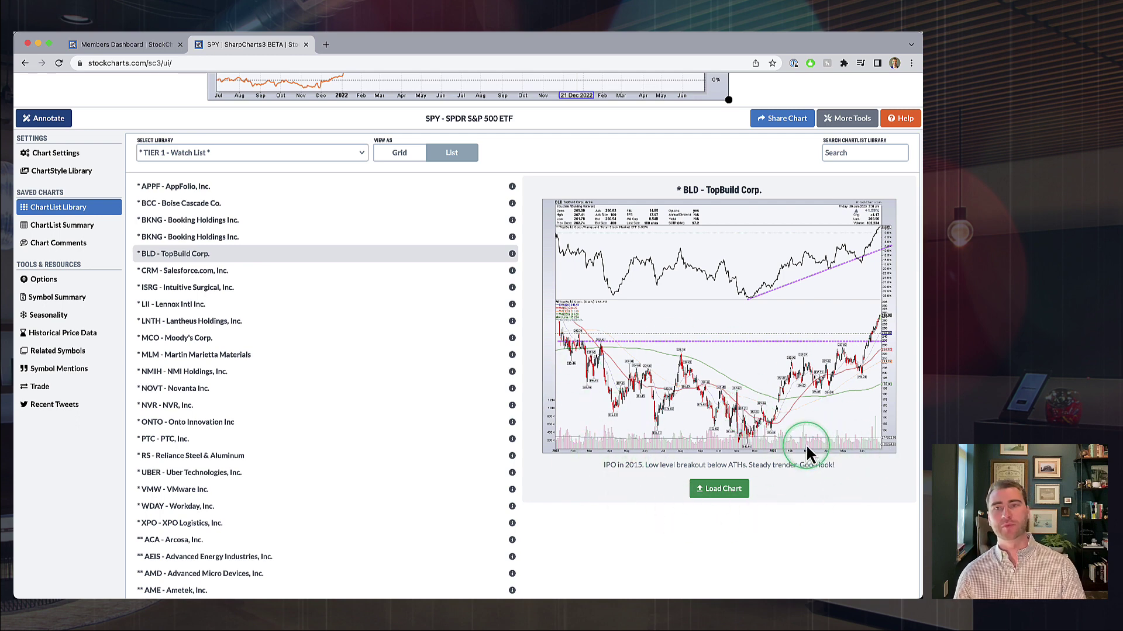
click(408, 155)
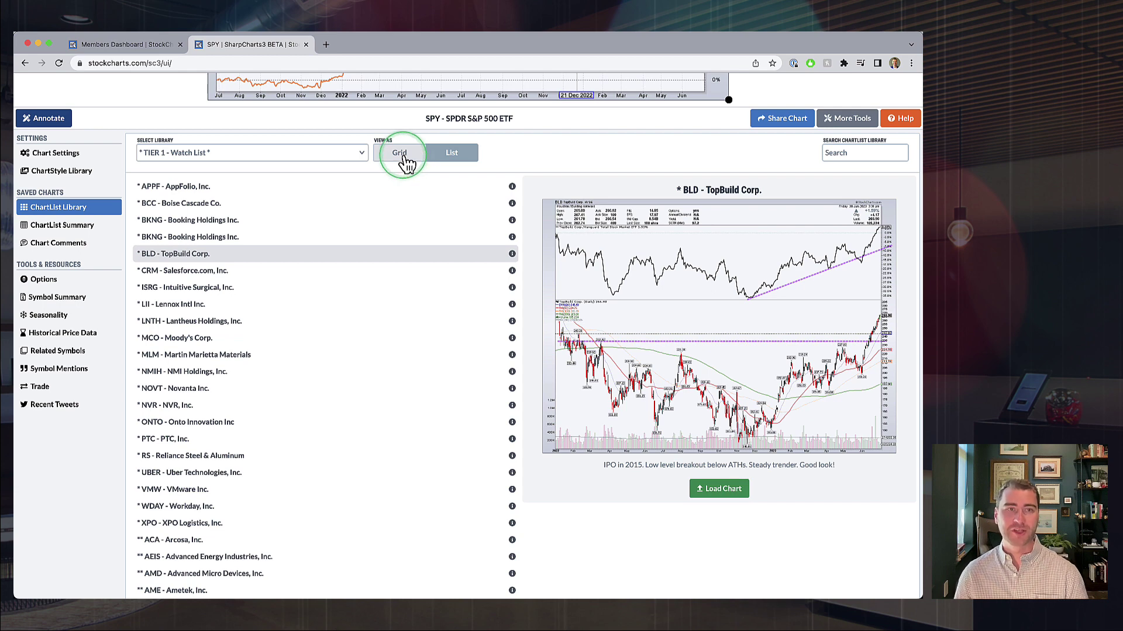
click(558, 380)
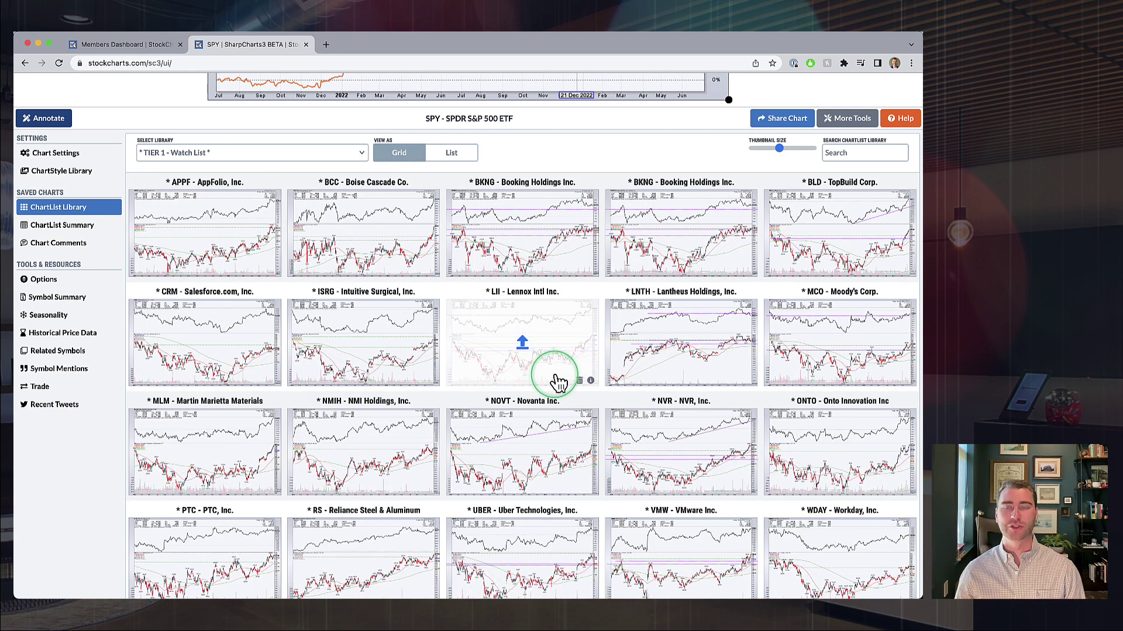
click(522, 344)
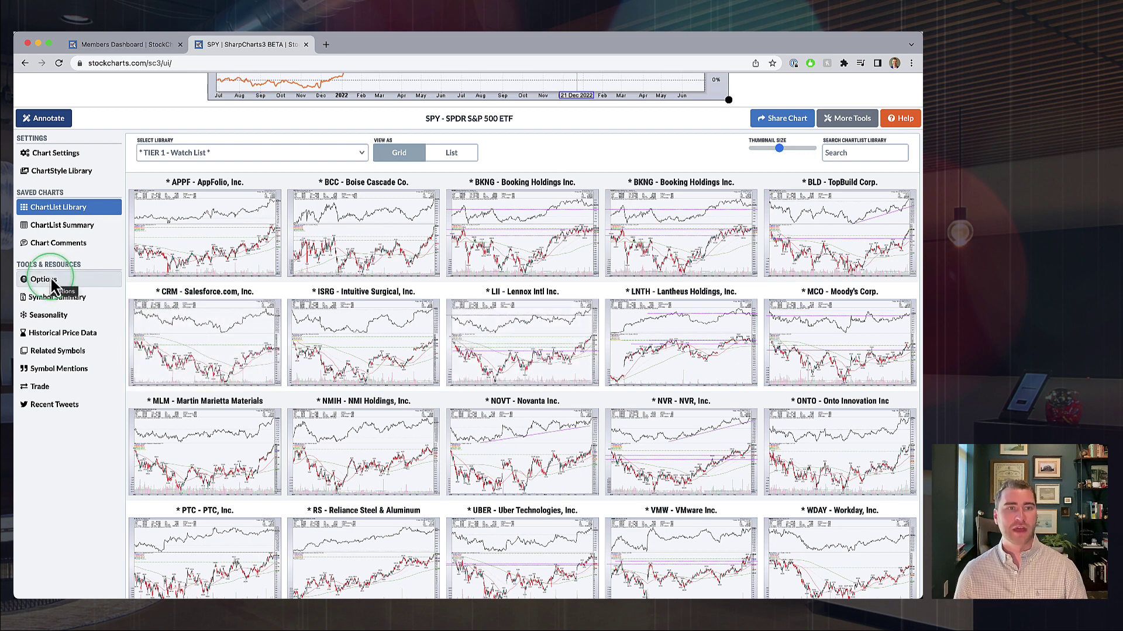
View the ChartList Summary and Chart Comments sections for saved charts
click(64, 241)
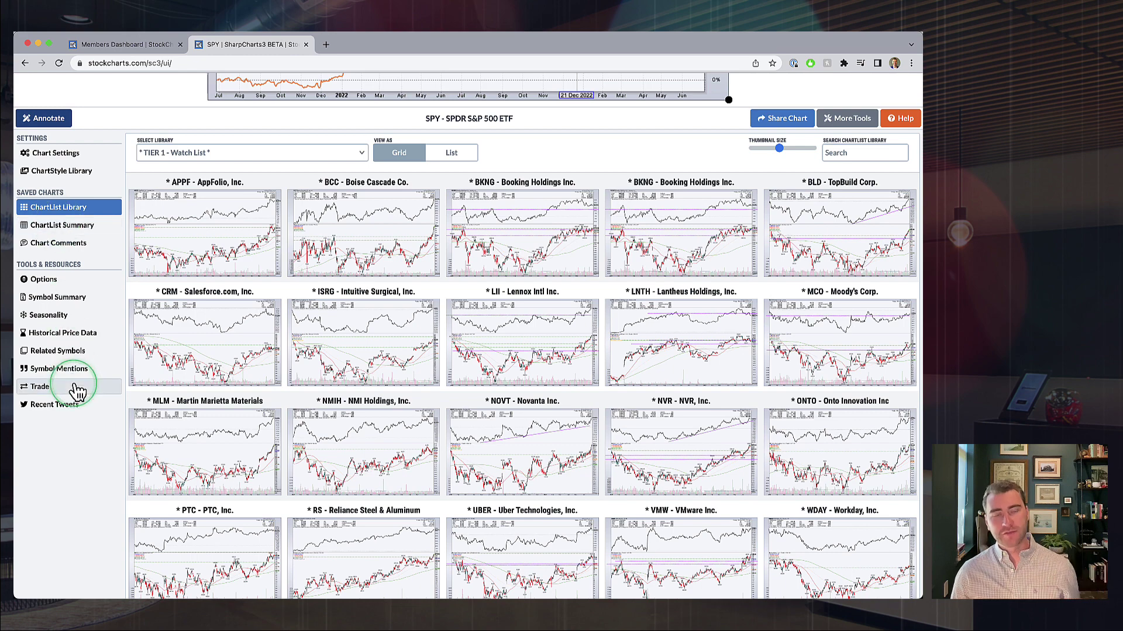
click(55, 316)
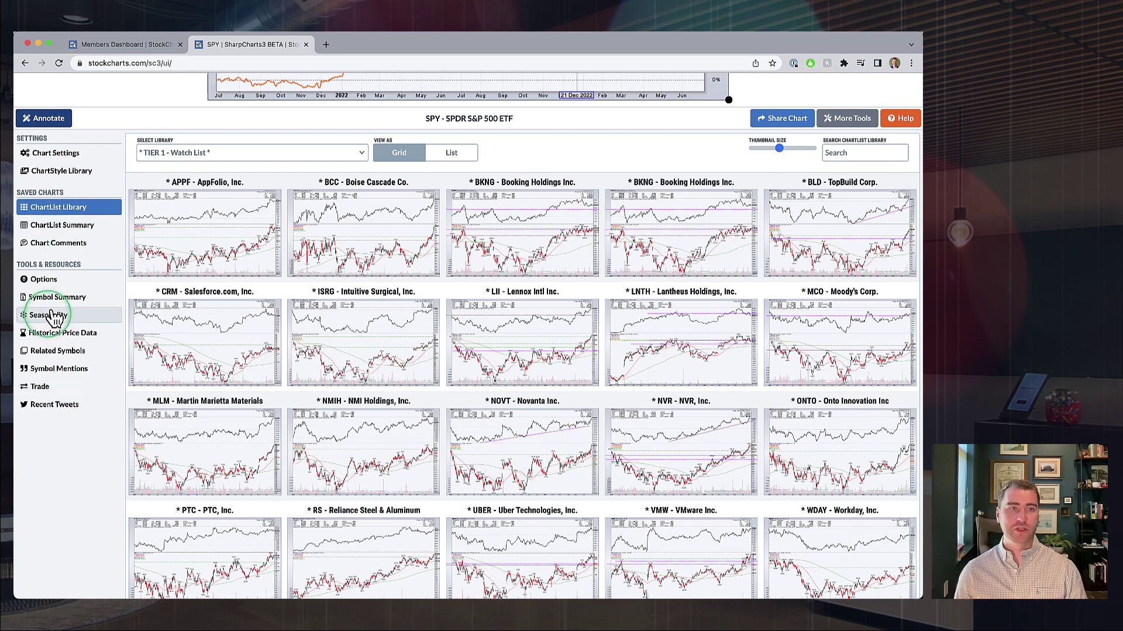
click(54, 230)
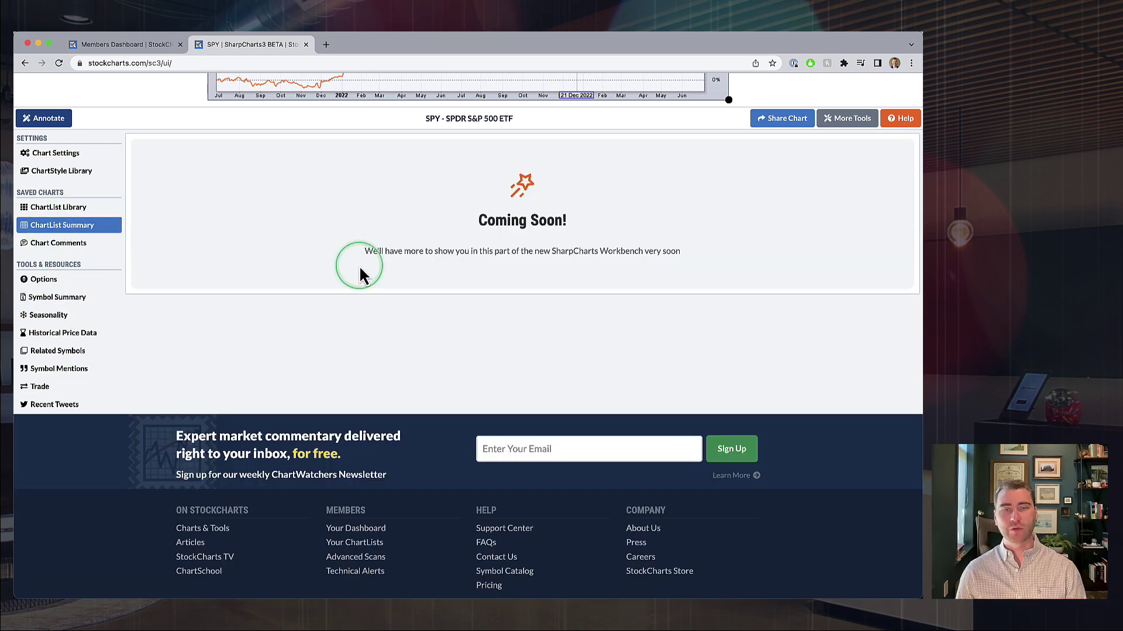
scroll(363, 269, up, 1)
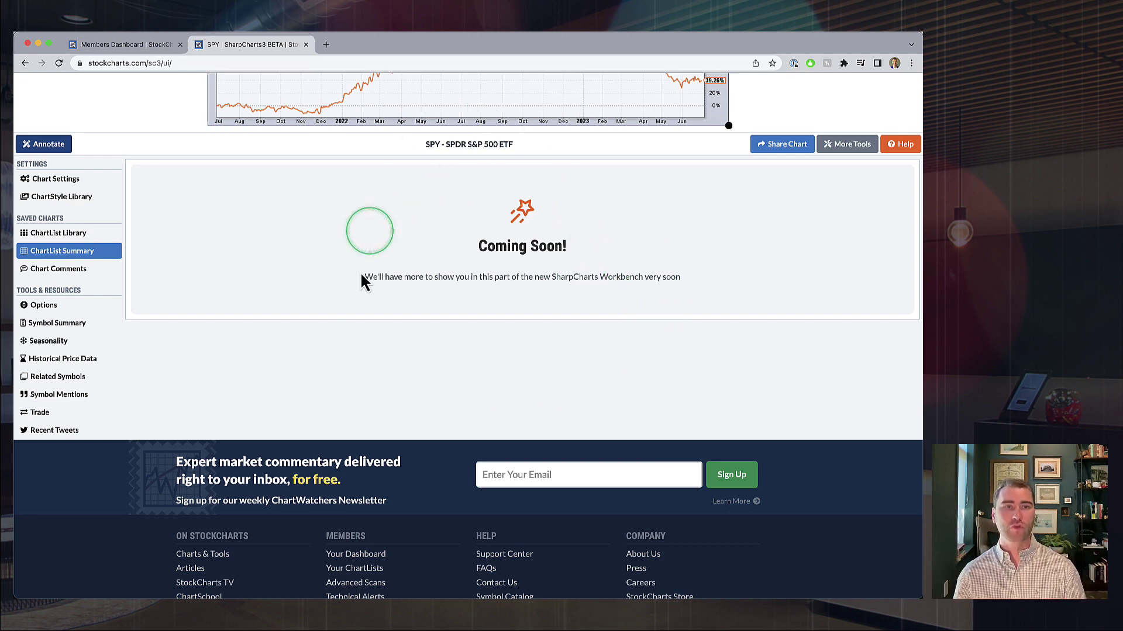
scroll(471, 309, up, 3)
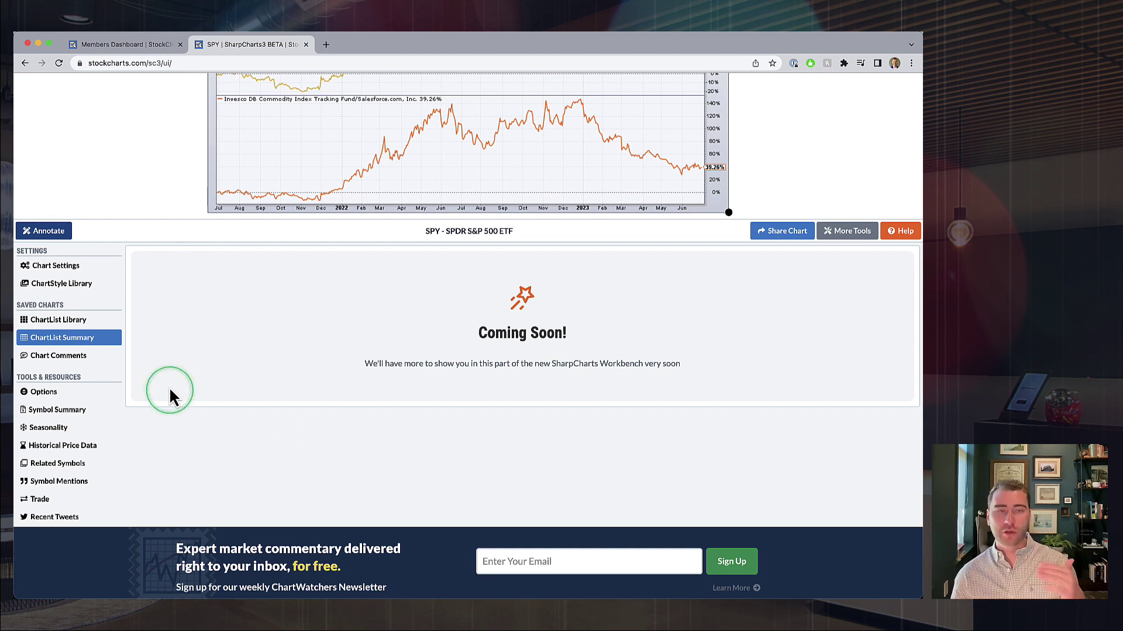
scroll(171, 297, up, 1)
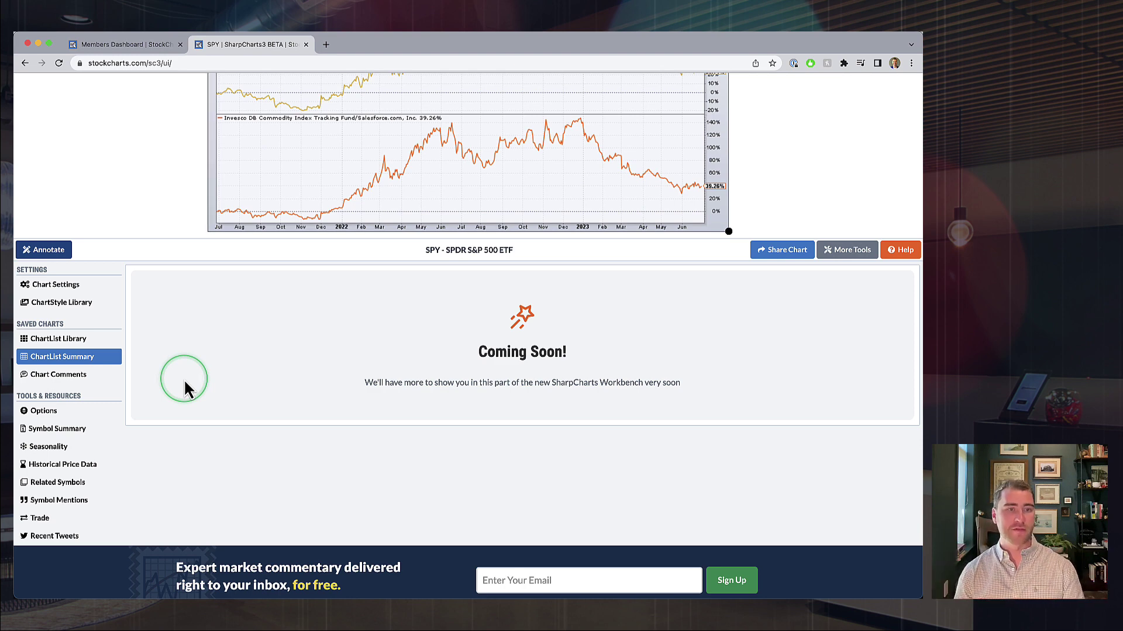
click(85, 382)
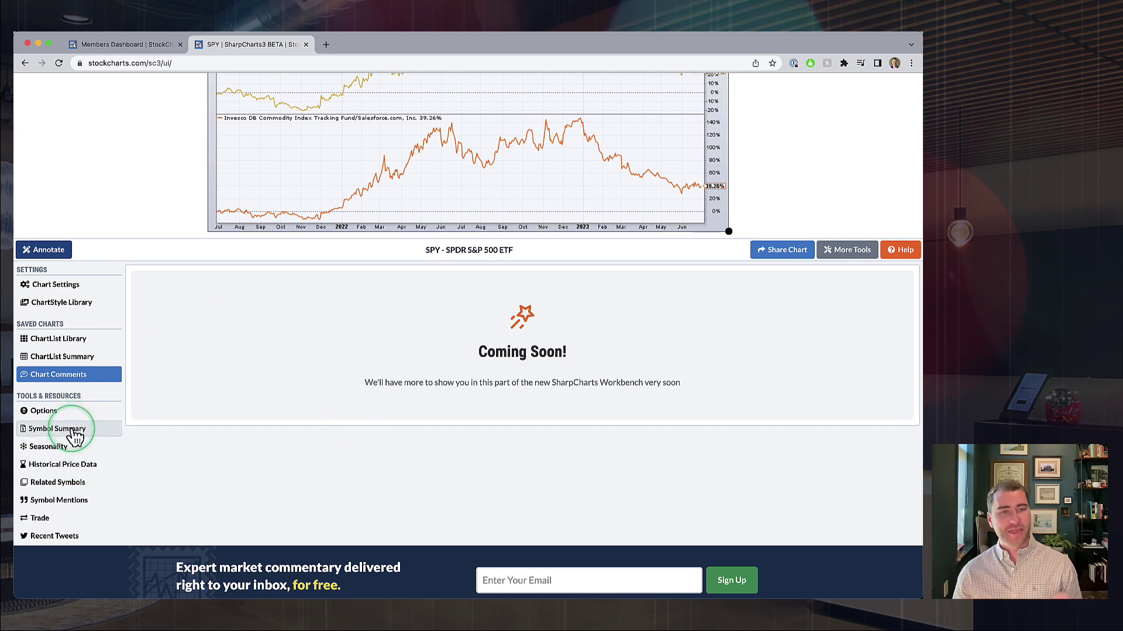
scroll(74, 433, down, 3)
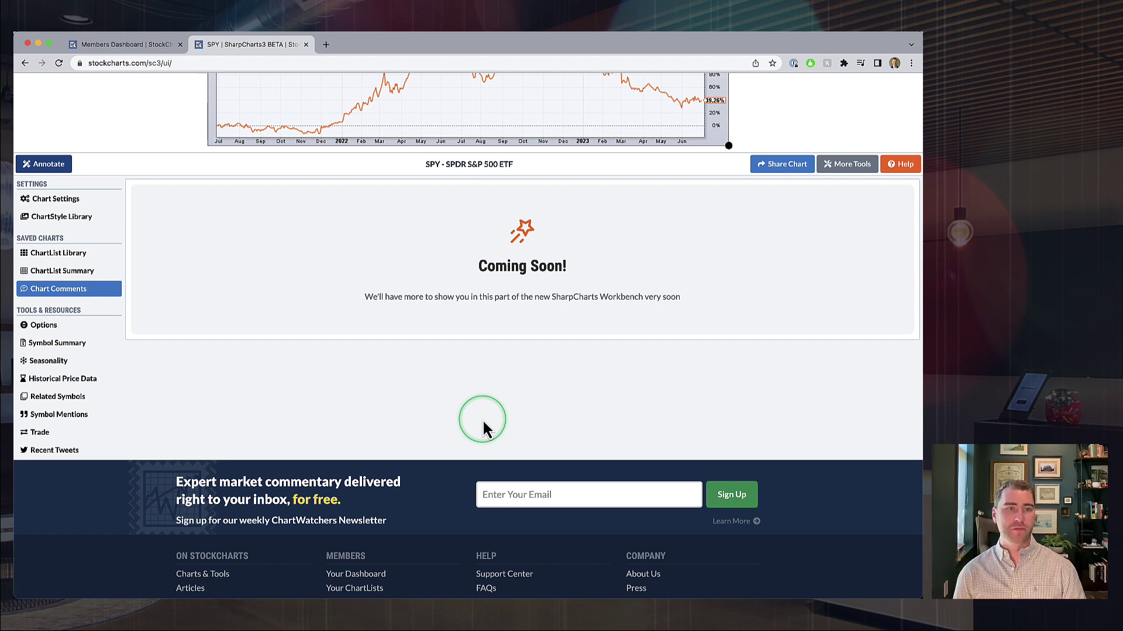
Display the SPY options data and switch the chart above it to the daily candlestick ChartStyle covering 1Y 6M
click(41, 332)
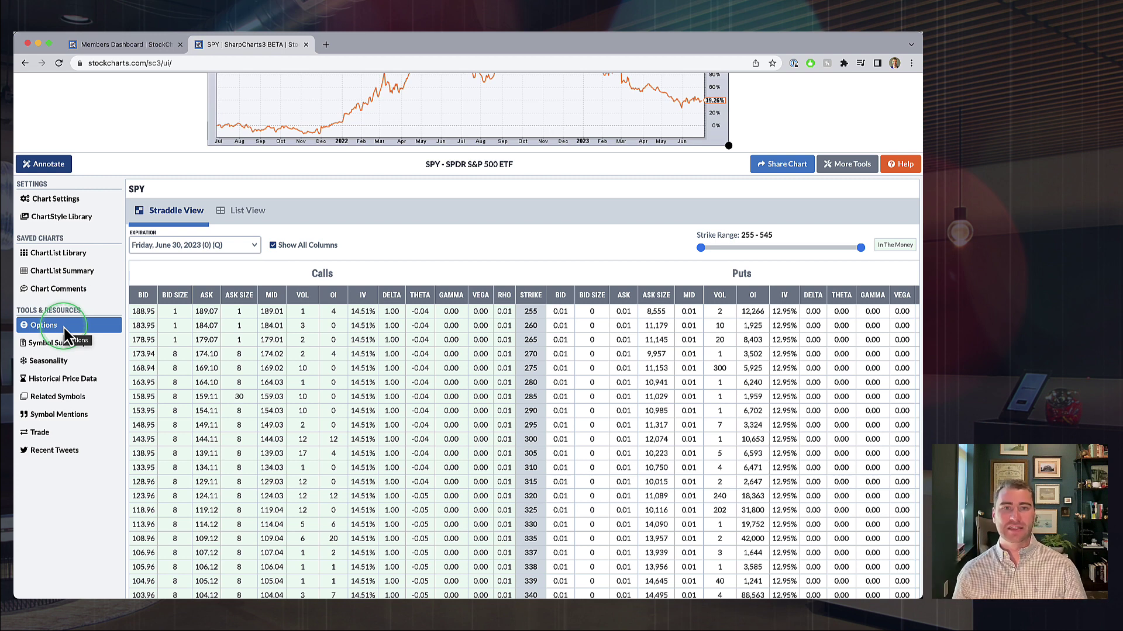
scroll(470, 345, down, 4)
scroll(469, 339, up, 8)
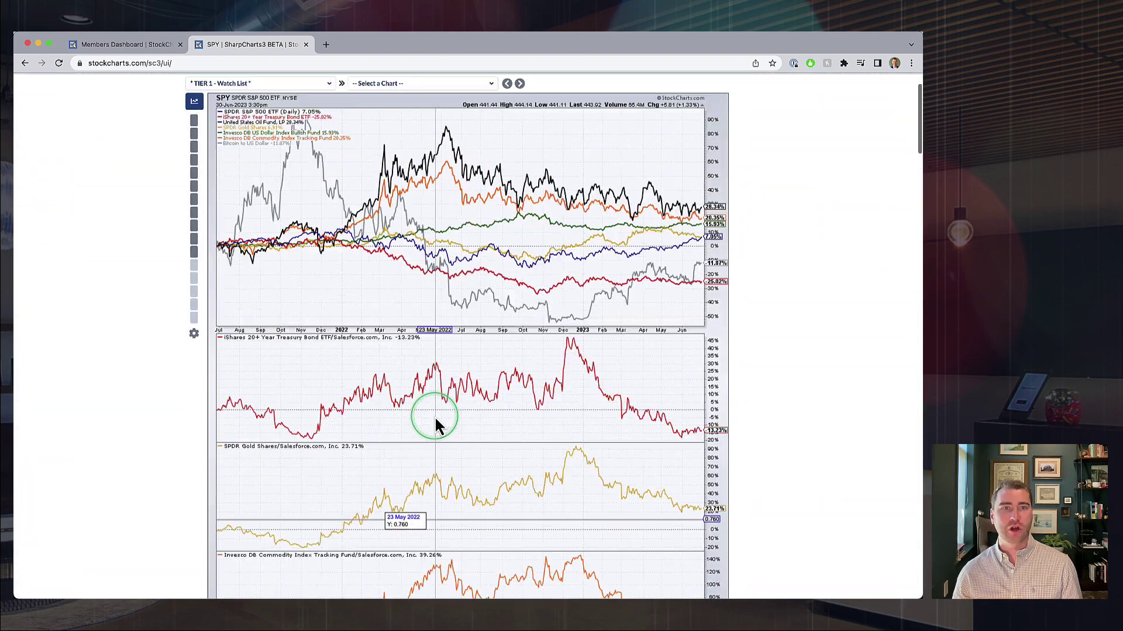
scroll(409, 397, up, 3)
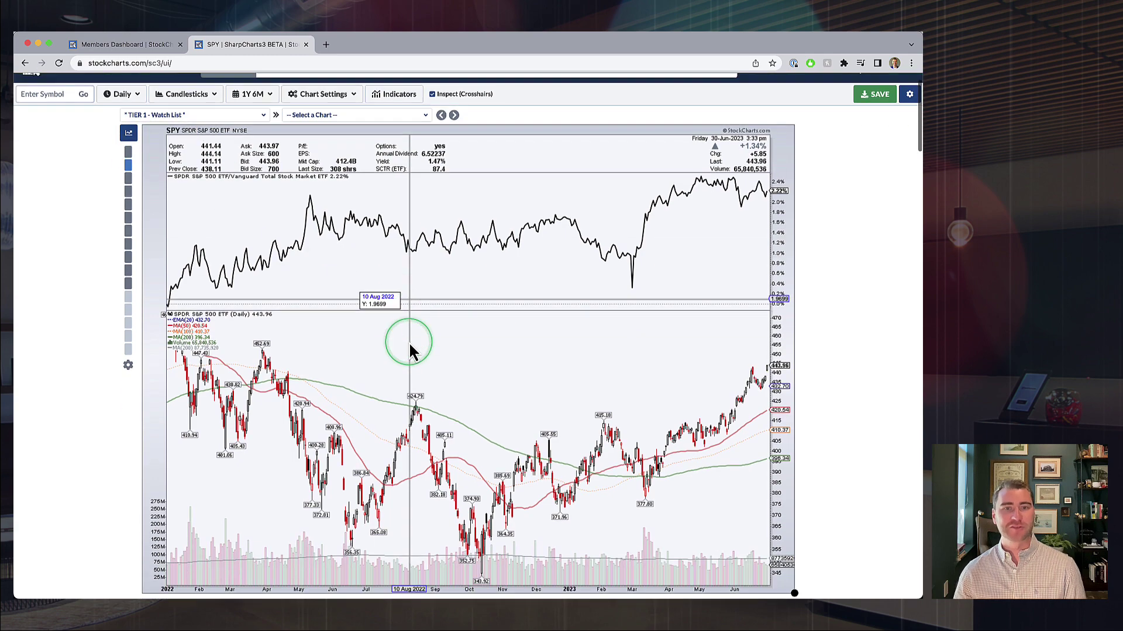
scroll(408, 342, down, 4)
scroll(404, 185, up, 2)
scroll(448, 452, down, 6)
scroll(448, 450, down, 1)
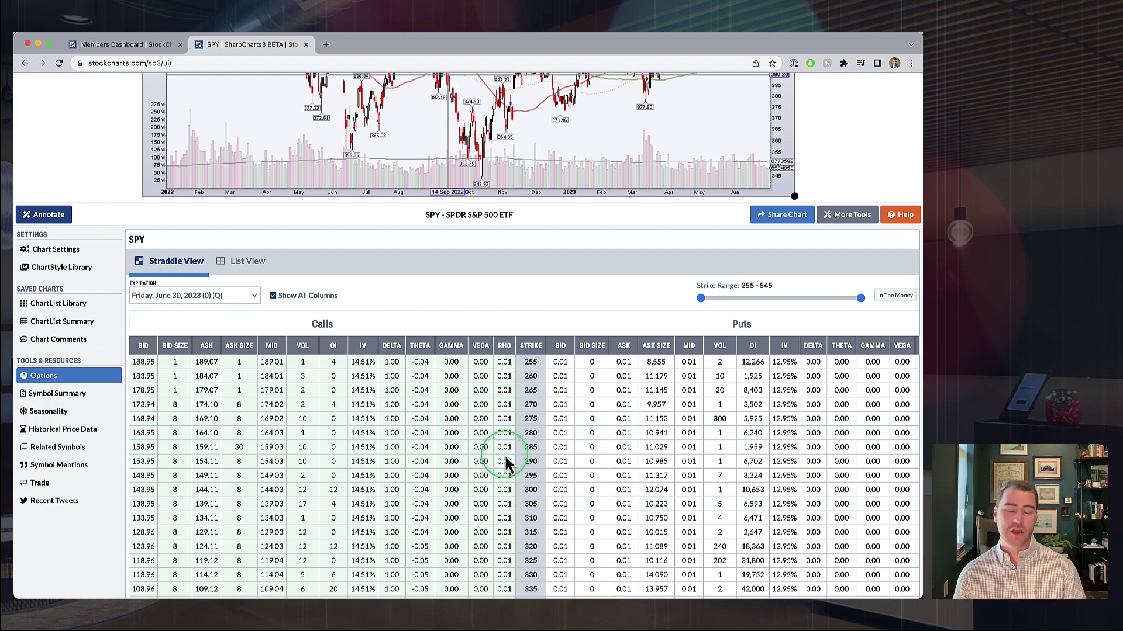
Change the charted symbol to MSFT and review its options straddle table below the chart
scroll(504, 461, up, 8)
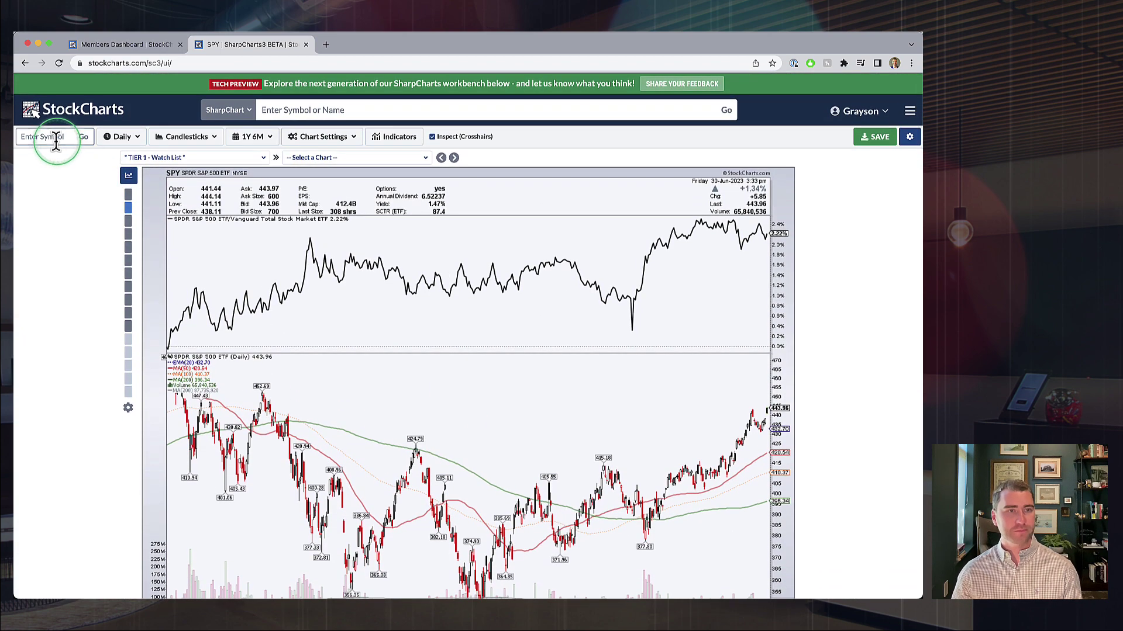
click(55, 138)
text(MSFT)
key(Return)
scroll(526, 300, down, 10)
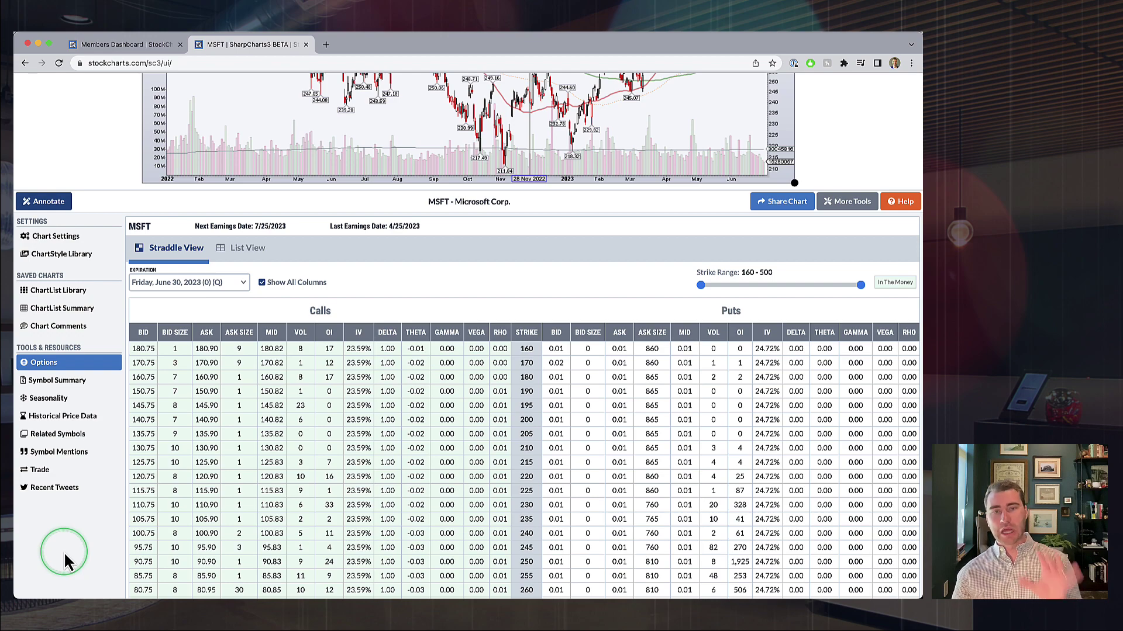
scroll(65, 556, down, 3)
scroll(65, 556, up, 8)
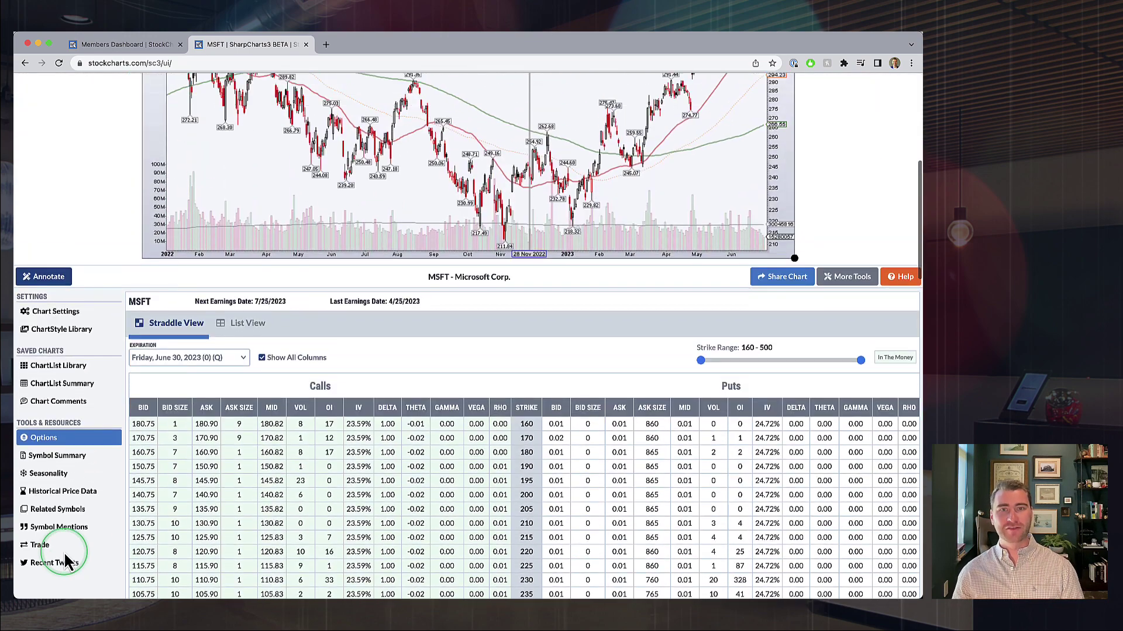
scroll(68, 558, up, 2)
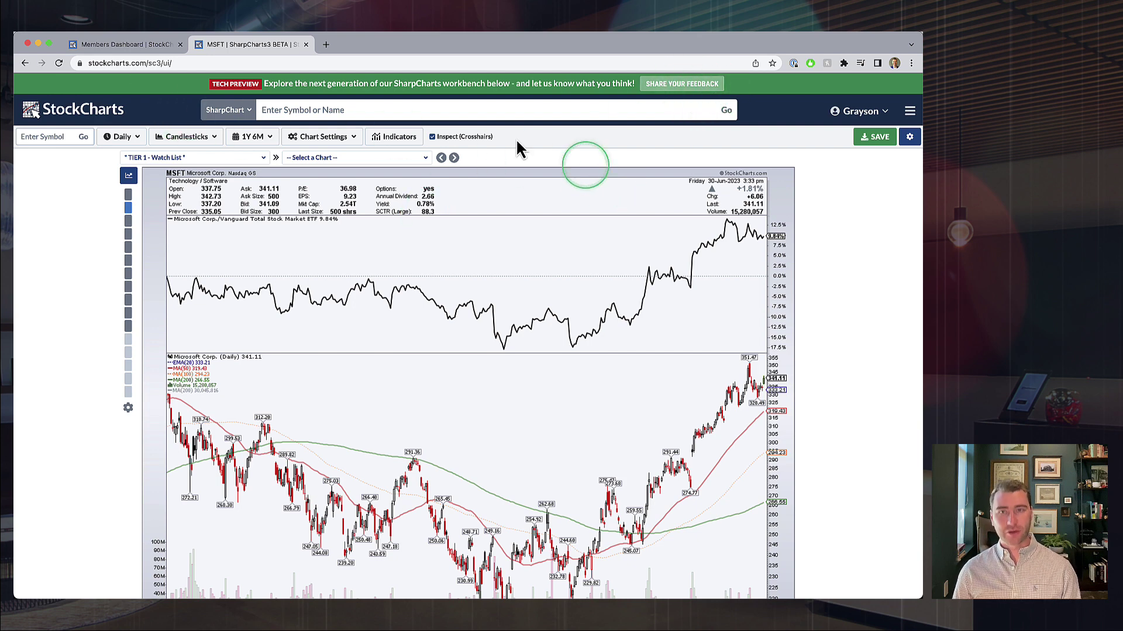
Go to the stockcharts.com/preview page
drag(147, 63, 225, 73)
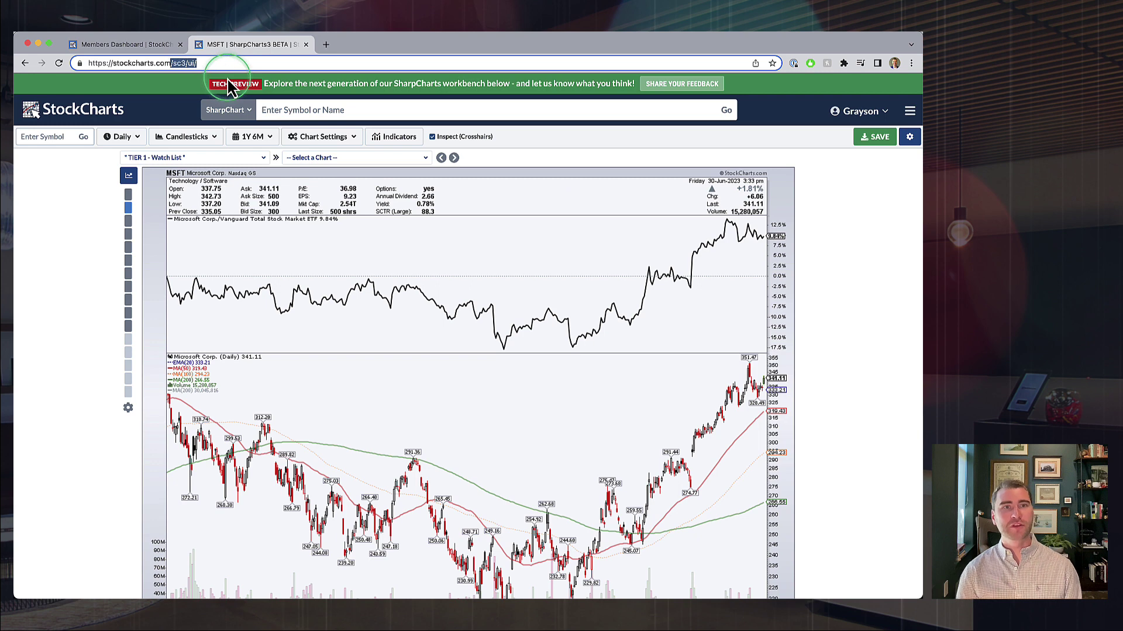
text(preview)
key(Return)
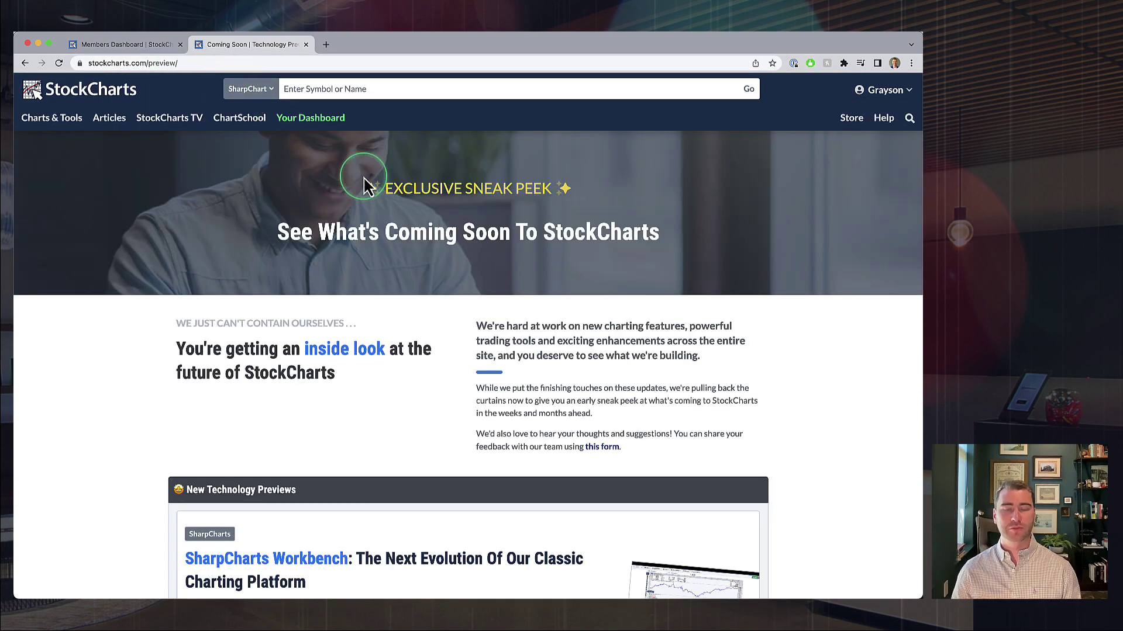
Look through the New Technology Previews and open the SharpCharts 3.0 preview
scroll(389, 287, down, 6)
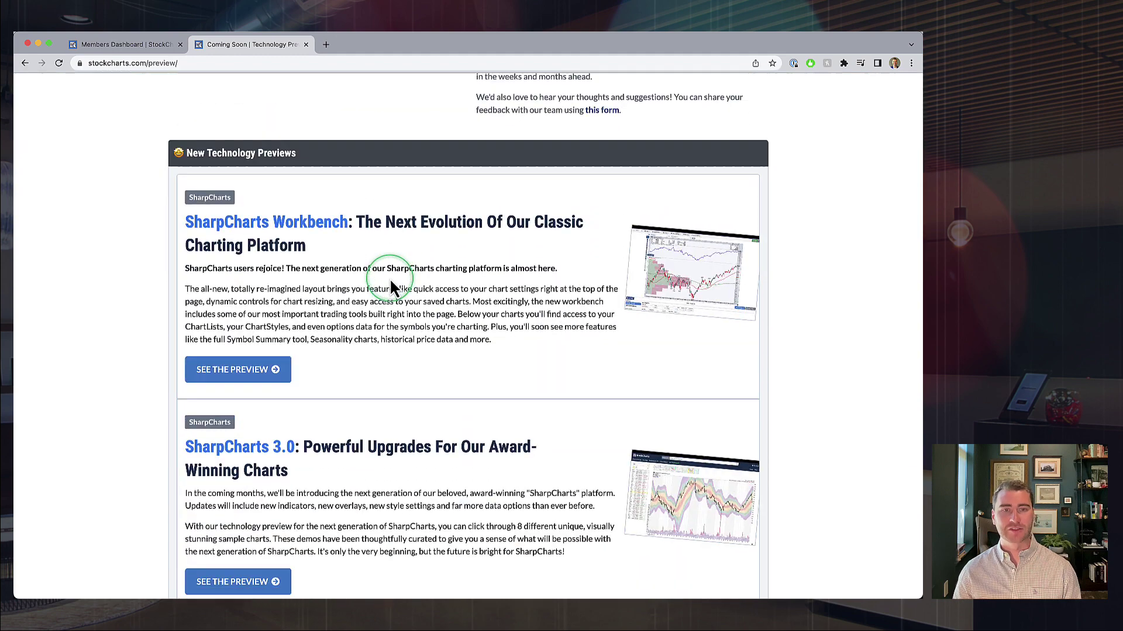
scroll(427, 210, down, 3)
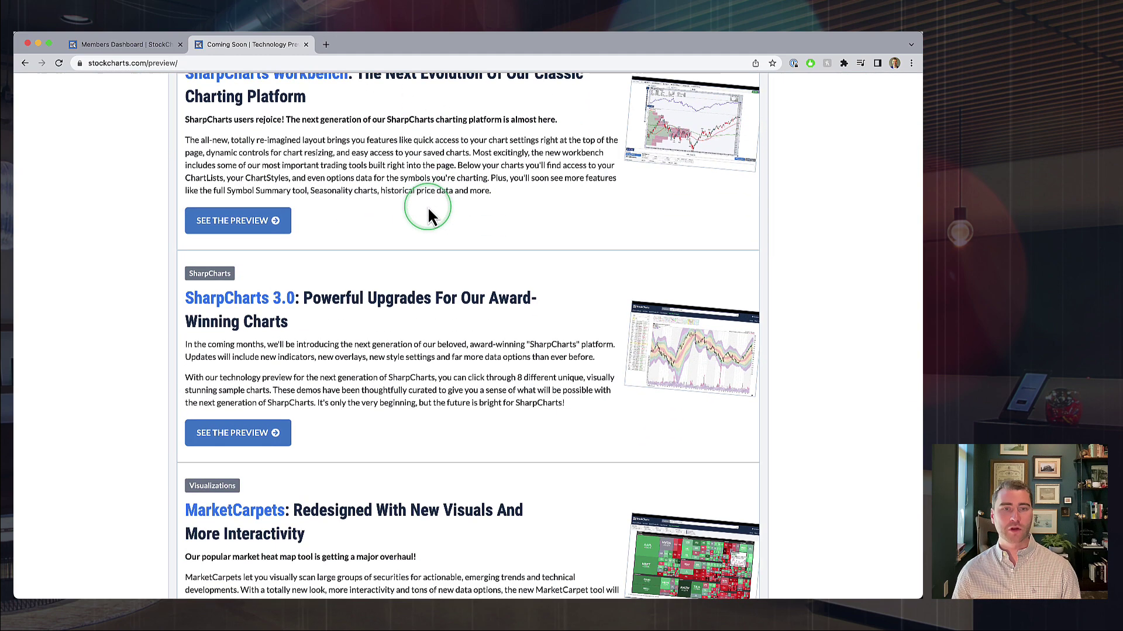
click(233, 439)
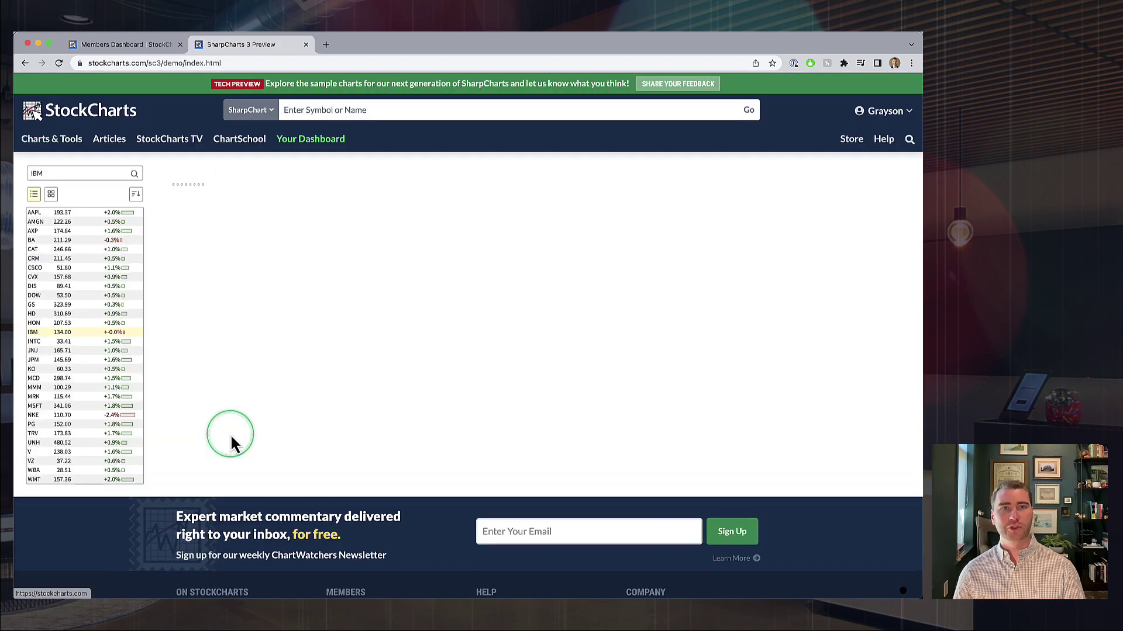
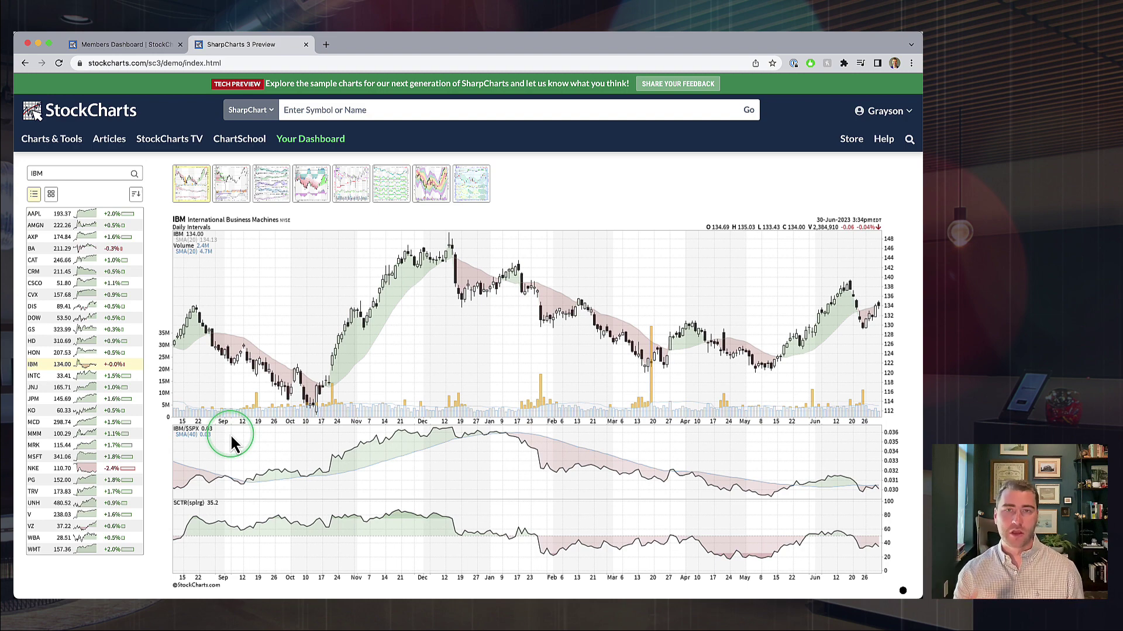
Switch the symbol list to the mini-chart grid view and return it to list view
scroll(233, 443, down, 1)
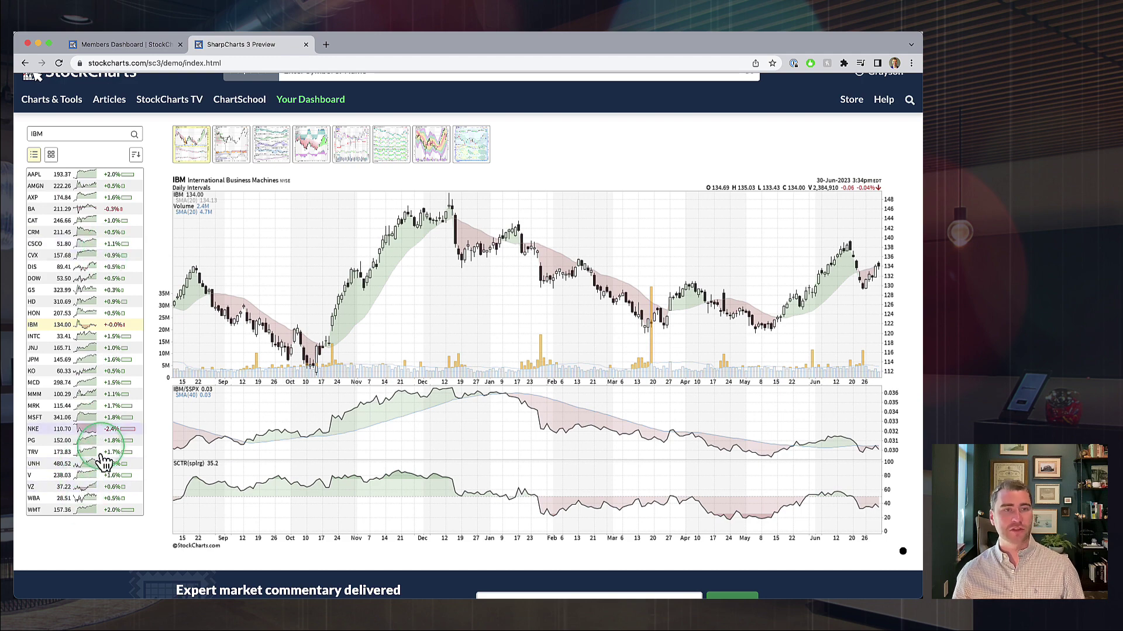
click(51, 155)
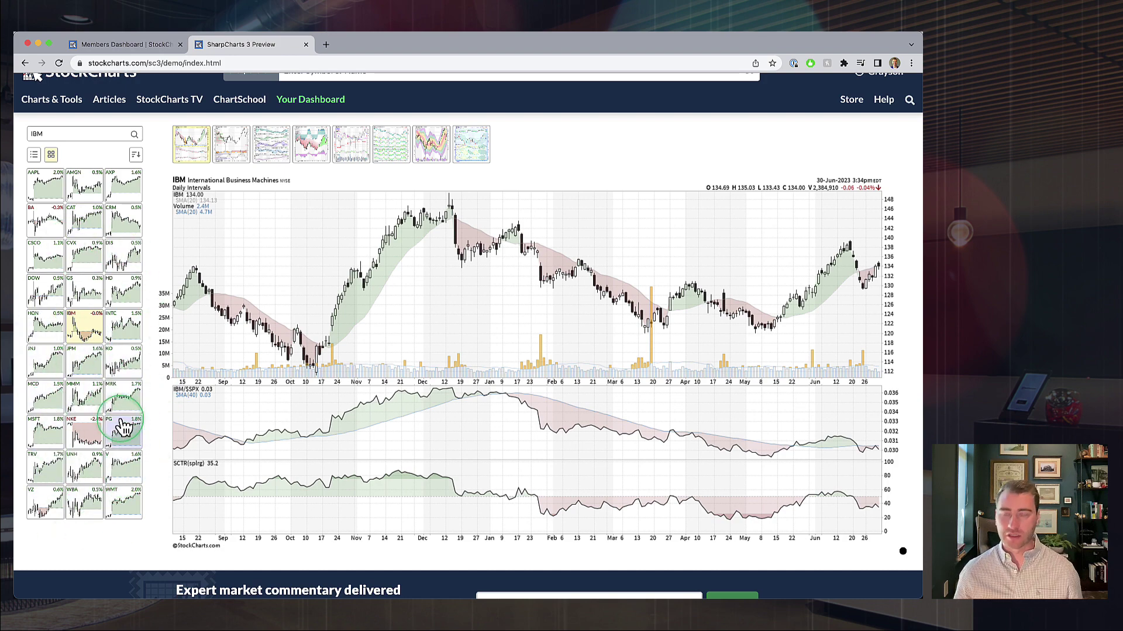
click(33, 155)
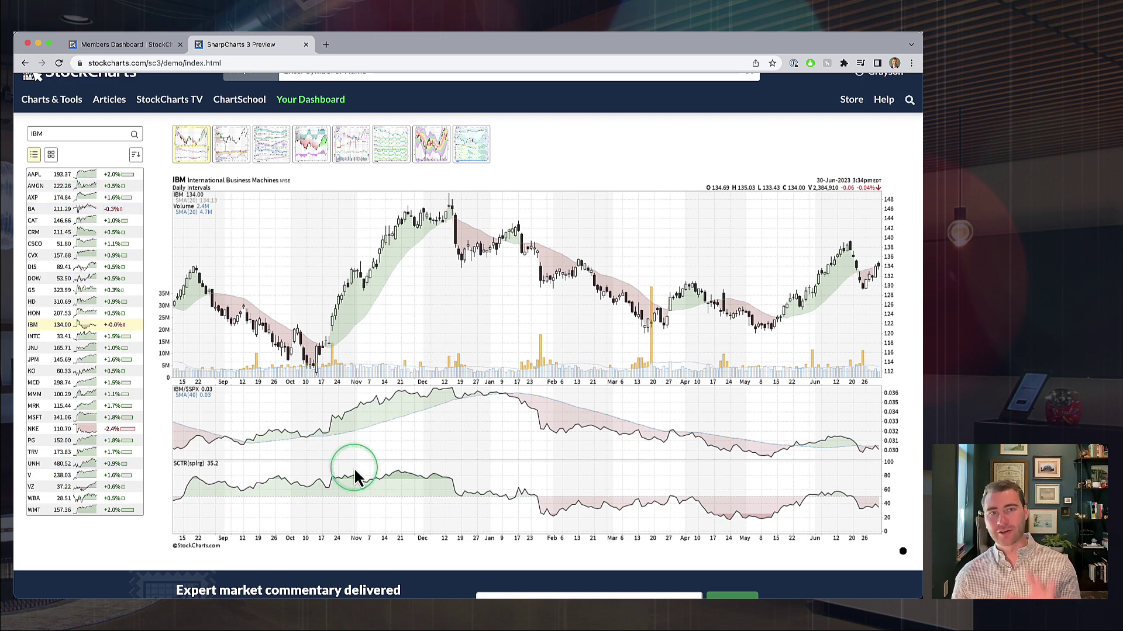
Browse forward through the IBM sample charts, from the second one to the eighth
click(232, 146)
click(269, 170)
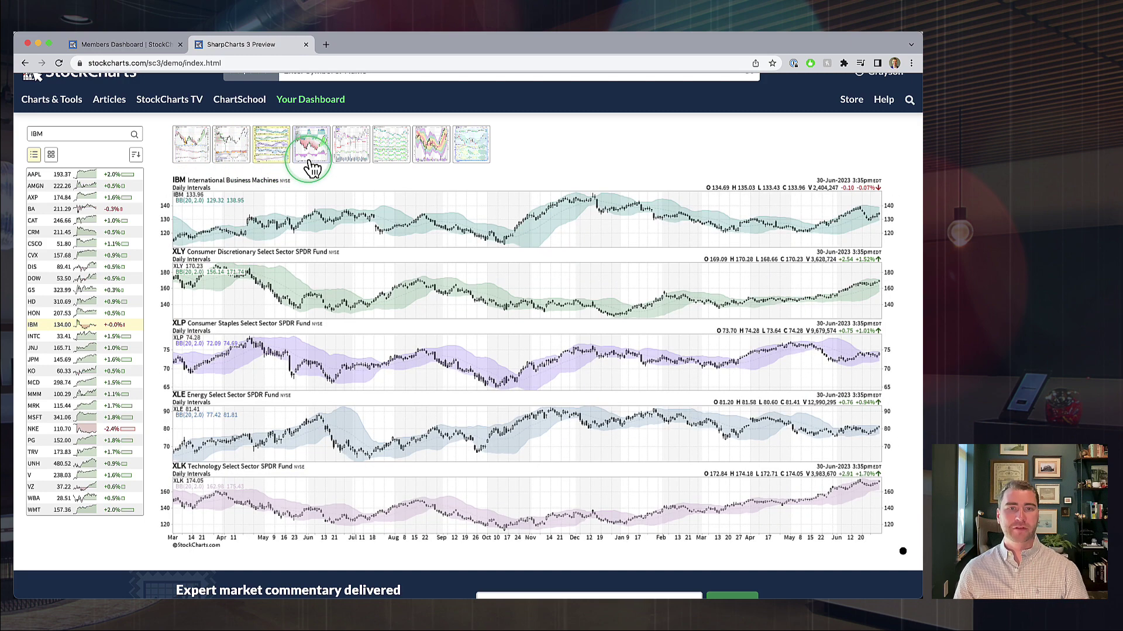
click(316, 164)
click(354, 155)
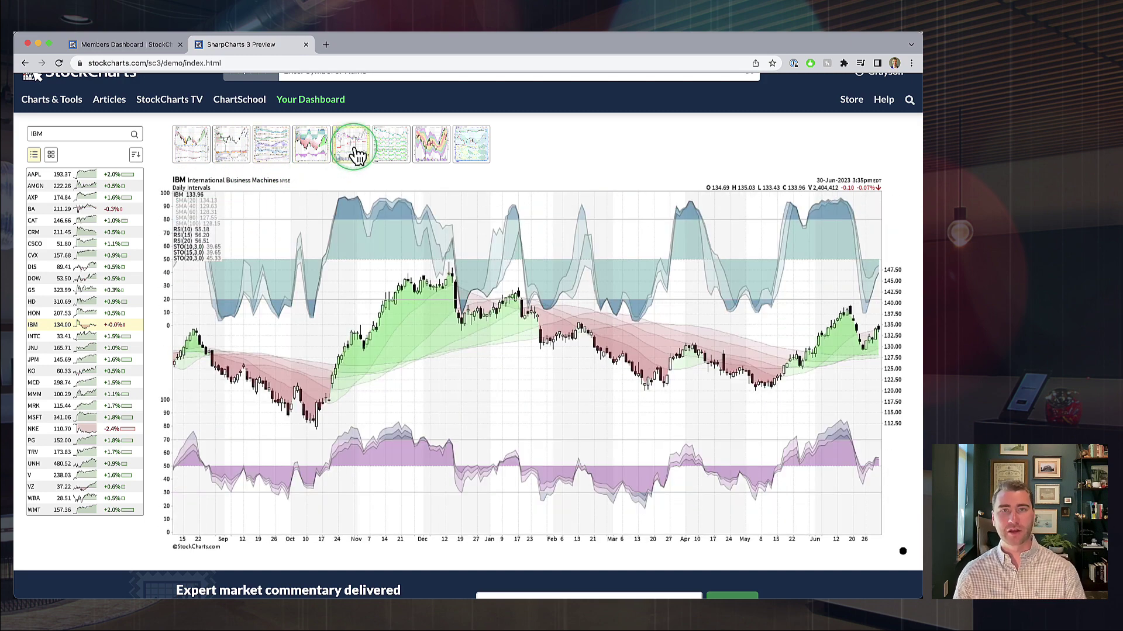
click(390, 163)
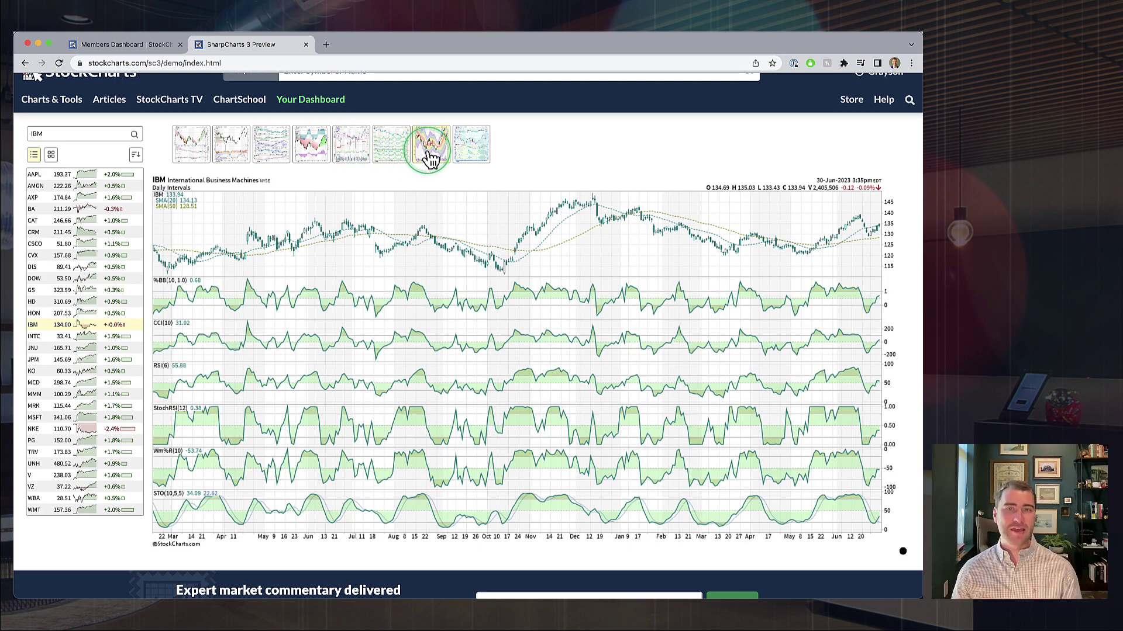
click(475, 146)
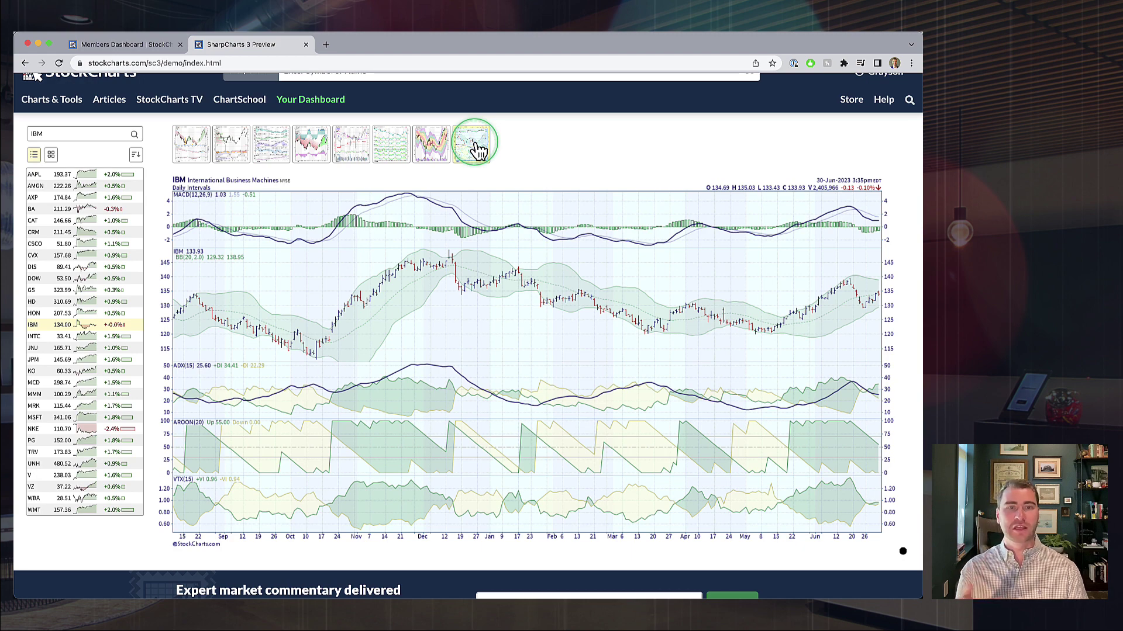
Examine the IBM sample charts in reverse order, from the rainbow-band chart back to the first two charts
click(429, 145)
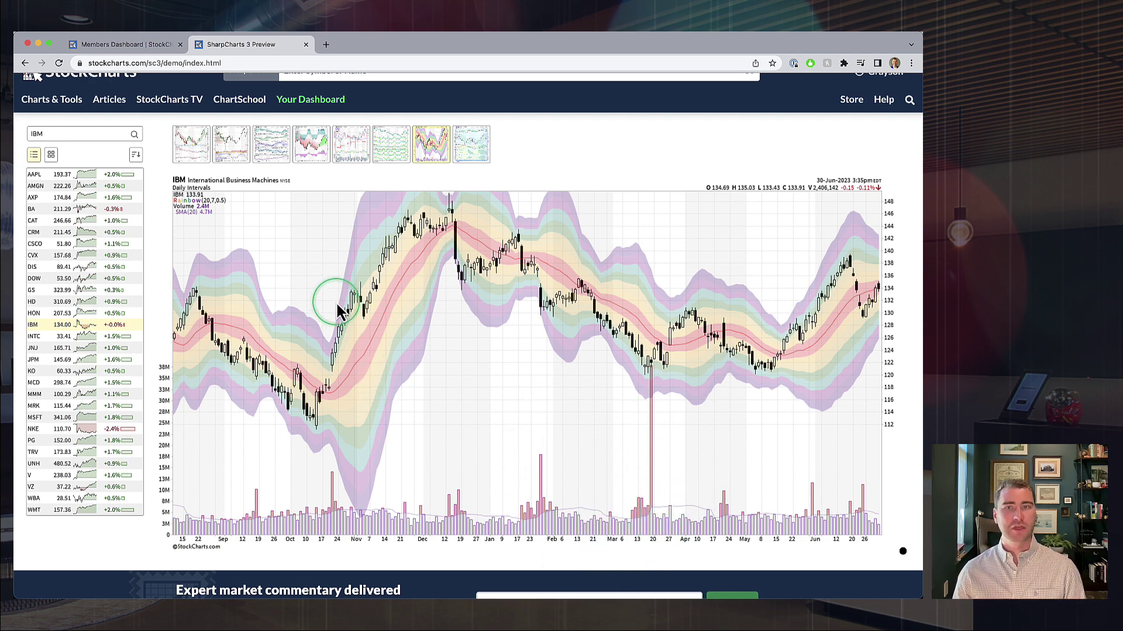
click(390, 143)
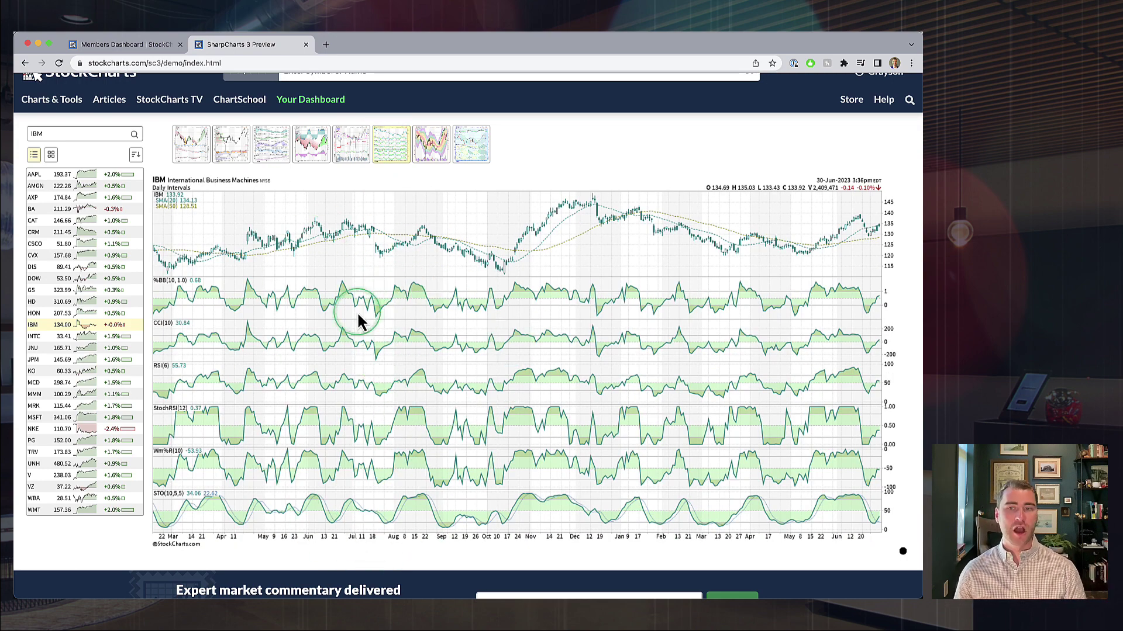
click(351, 144)
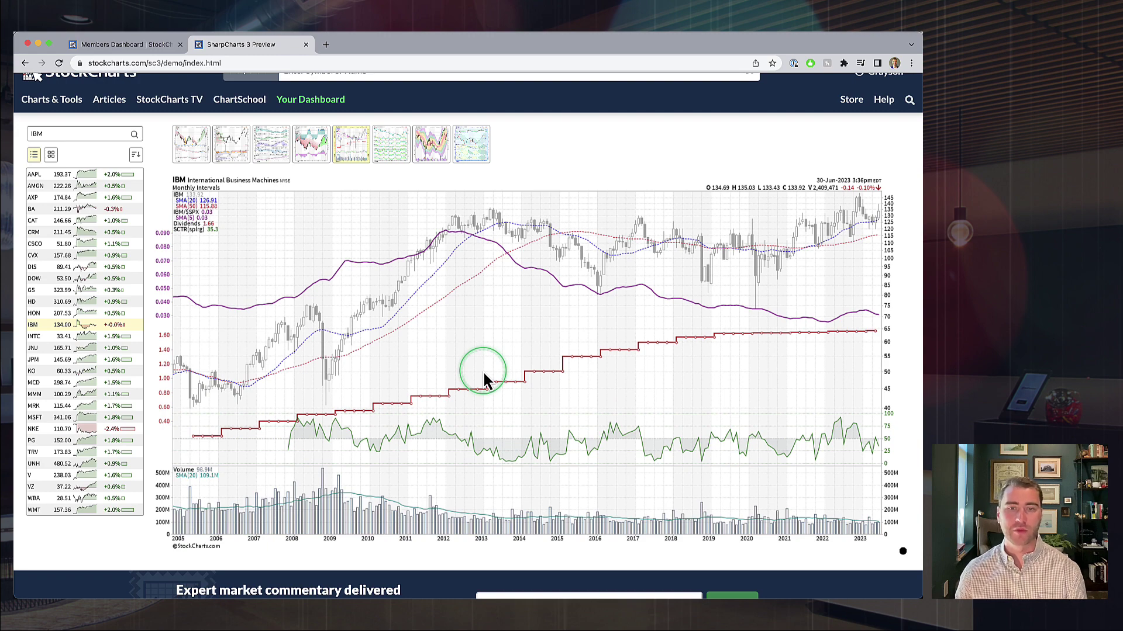
click(310, 143)
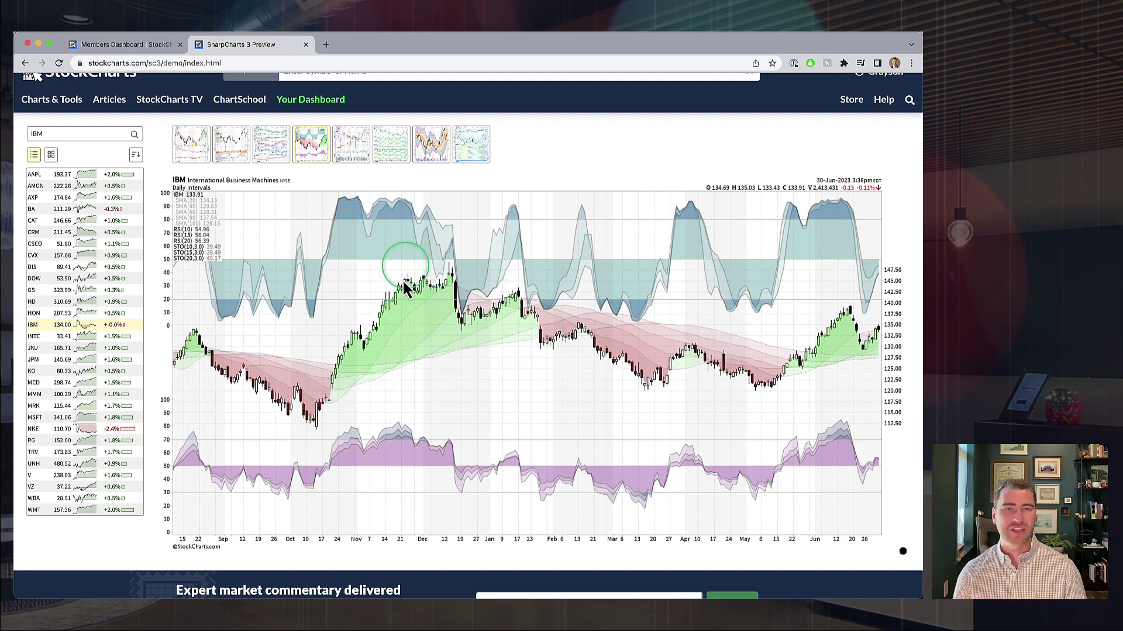
click(274, 164)
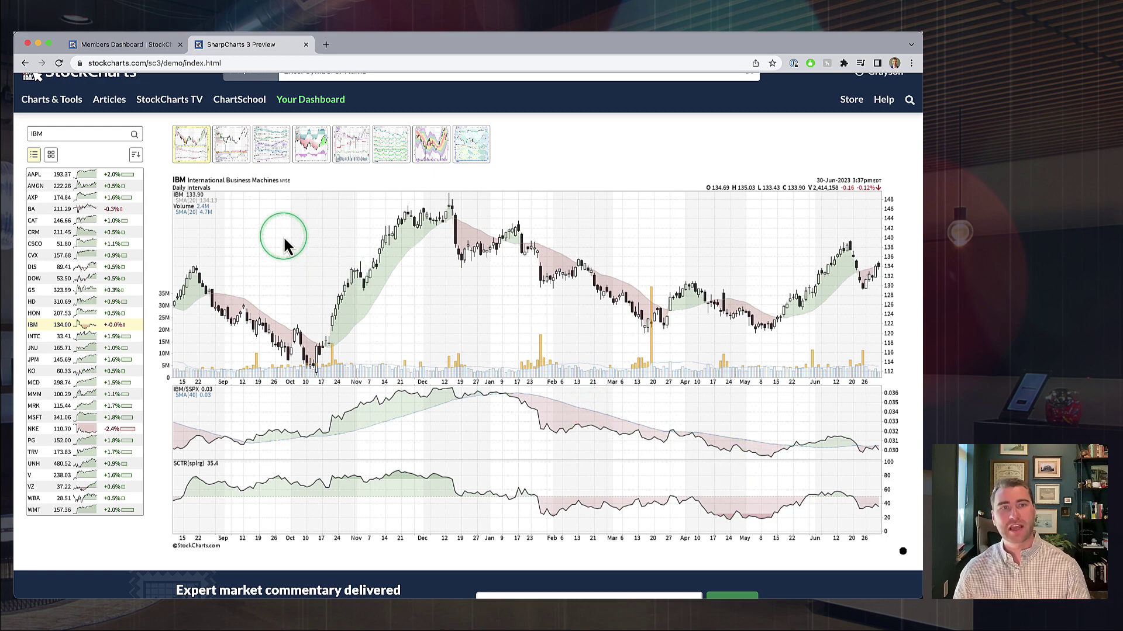
click(242, 155)
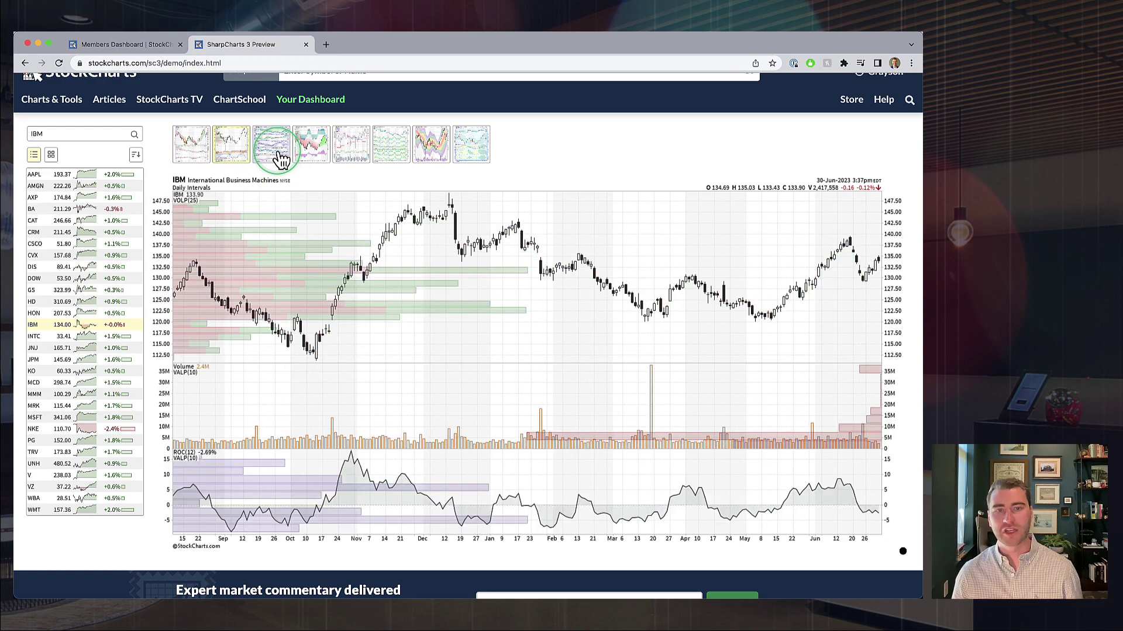
click(281, 158)
click(190, 150)
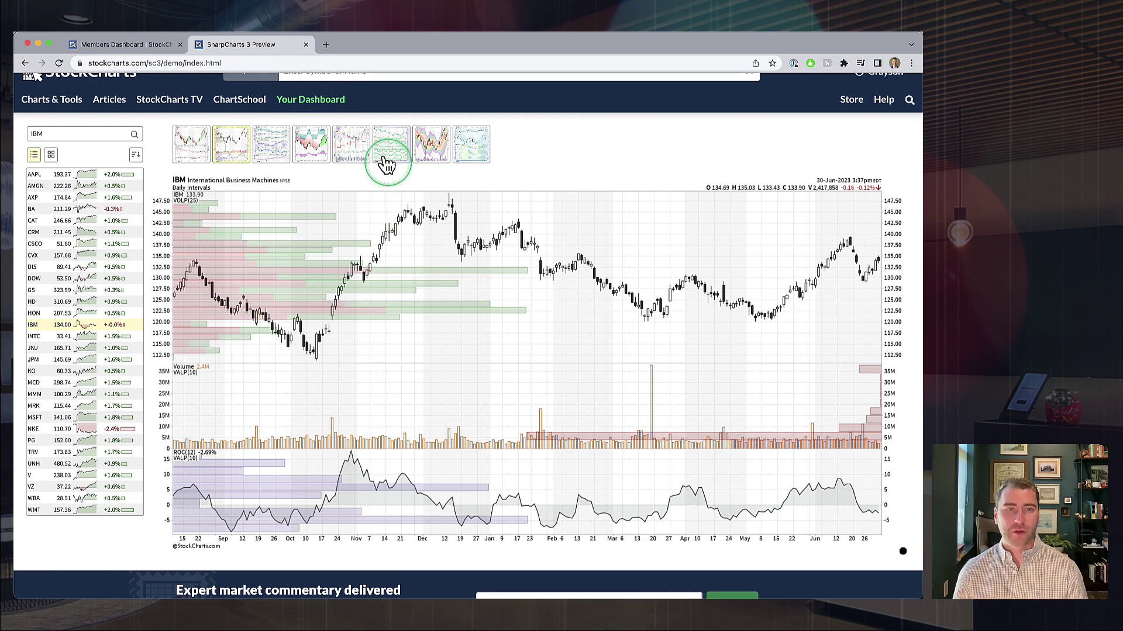
Close the SharpCharts 3.0 preview and open the MarketCarpets preview from the 2023 Technology Previews page
click(305, 45)
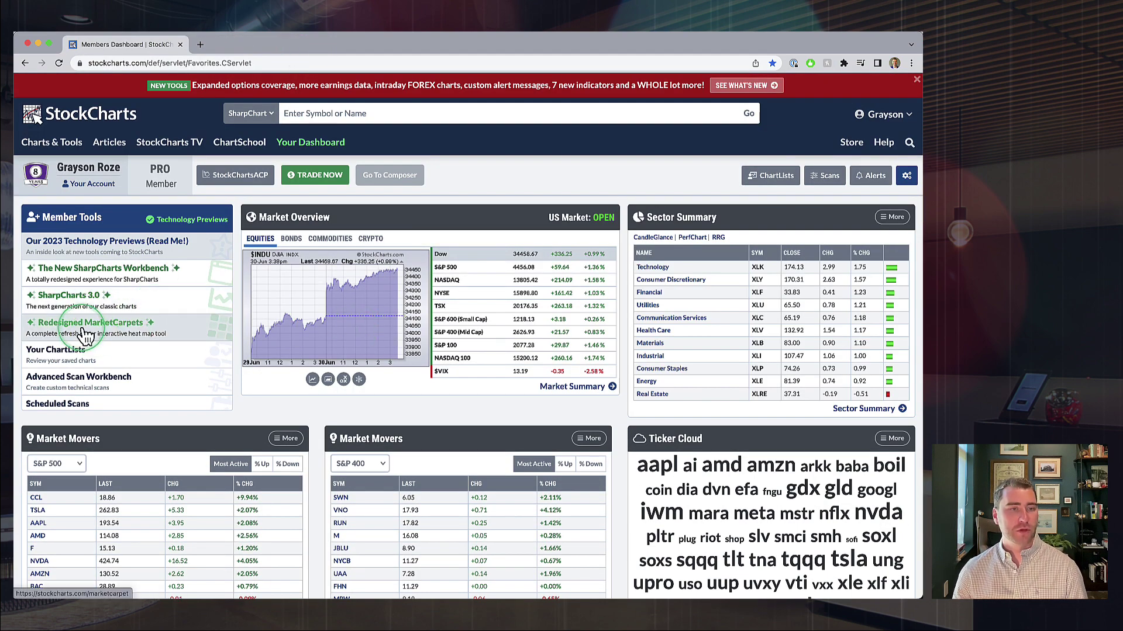
click(113, 243)
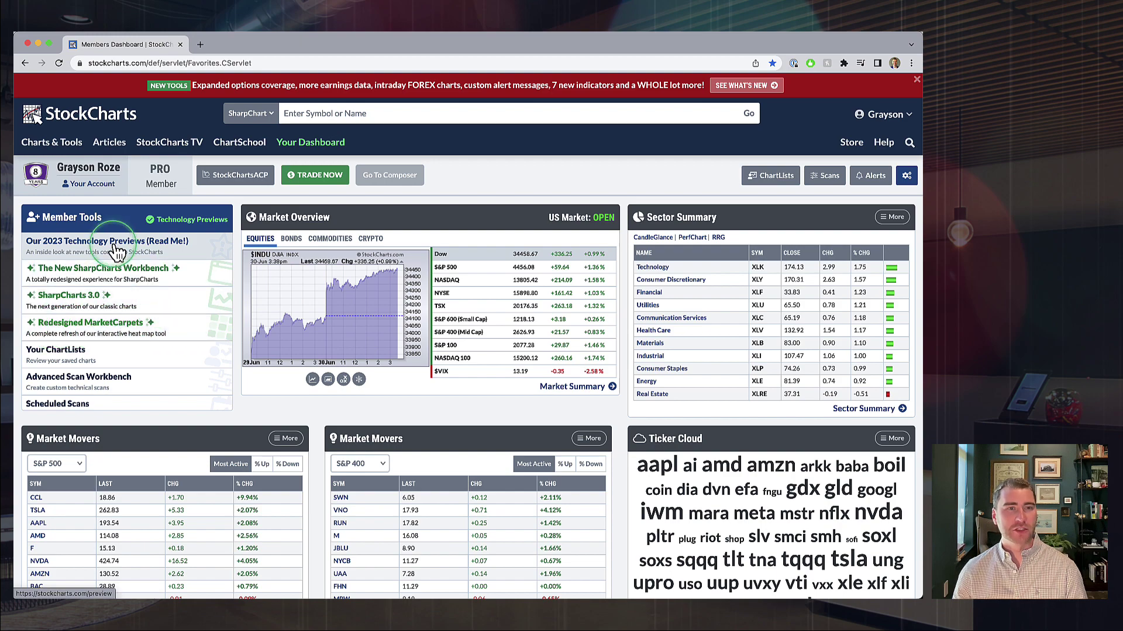
scroll(283, 365, down, 13)
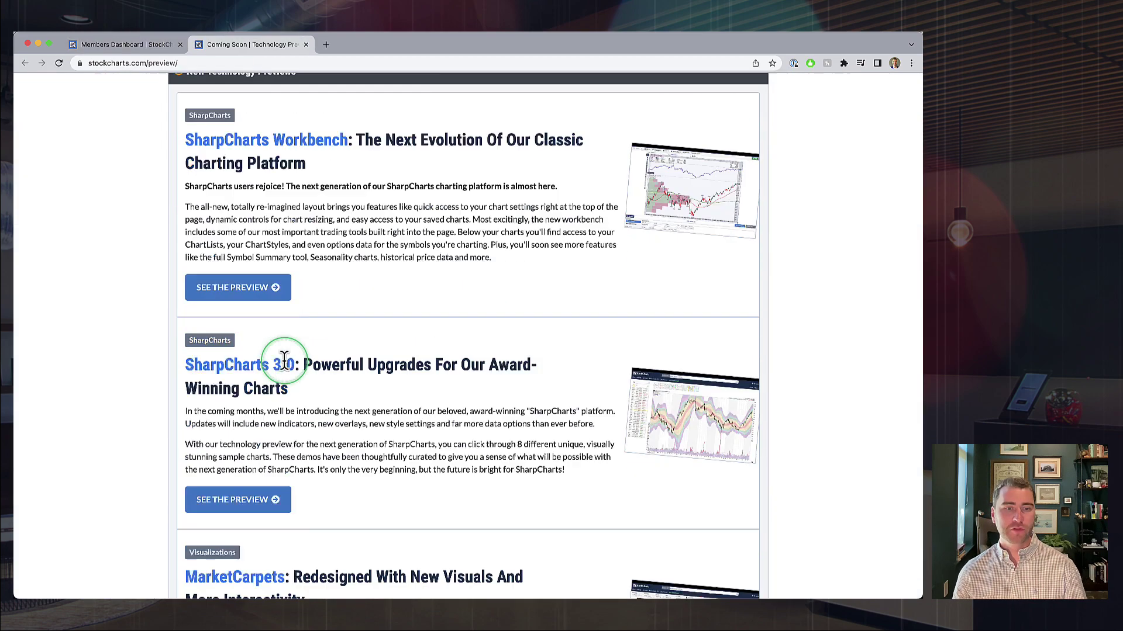
scroll(446, 435, up, 2)
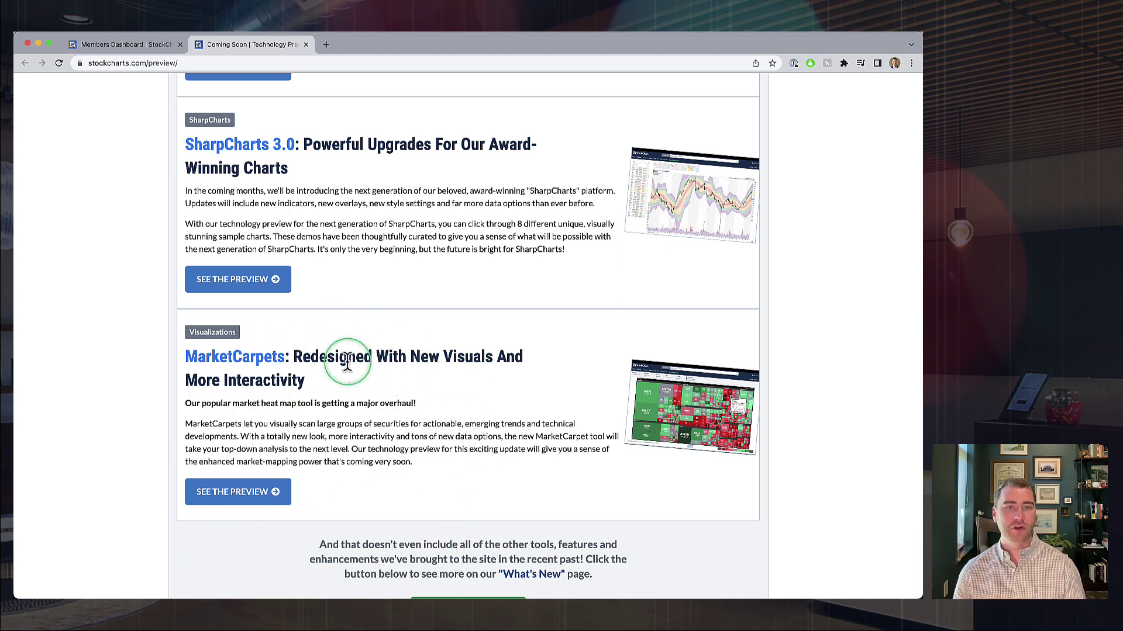
click(123, 46)
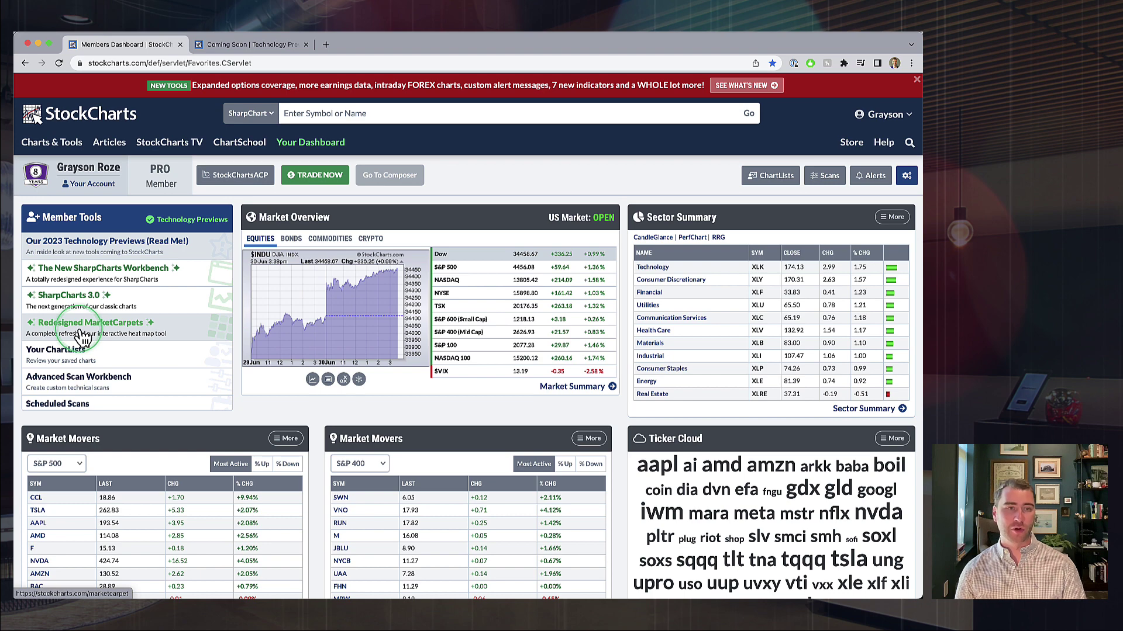
click(251, 44)
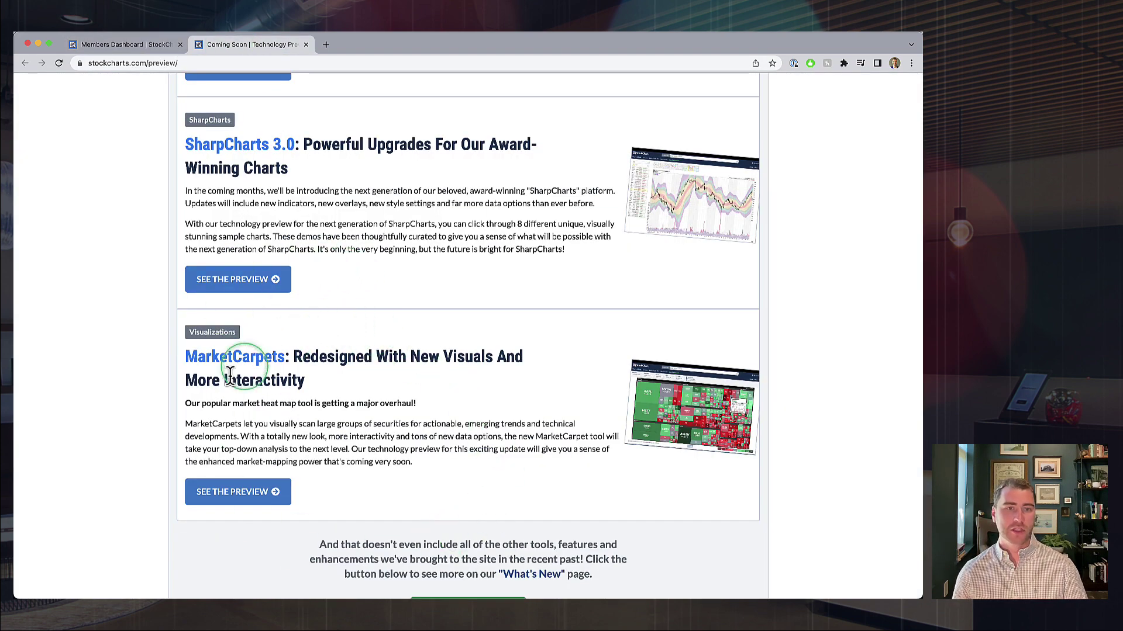
click(238, 494)
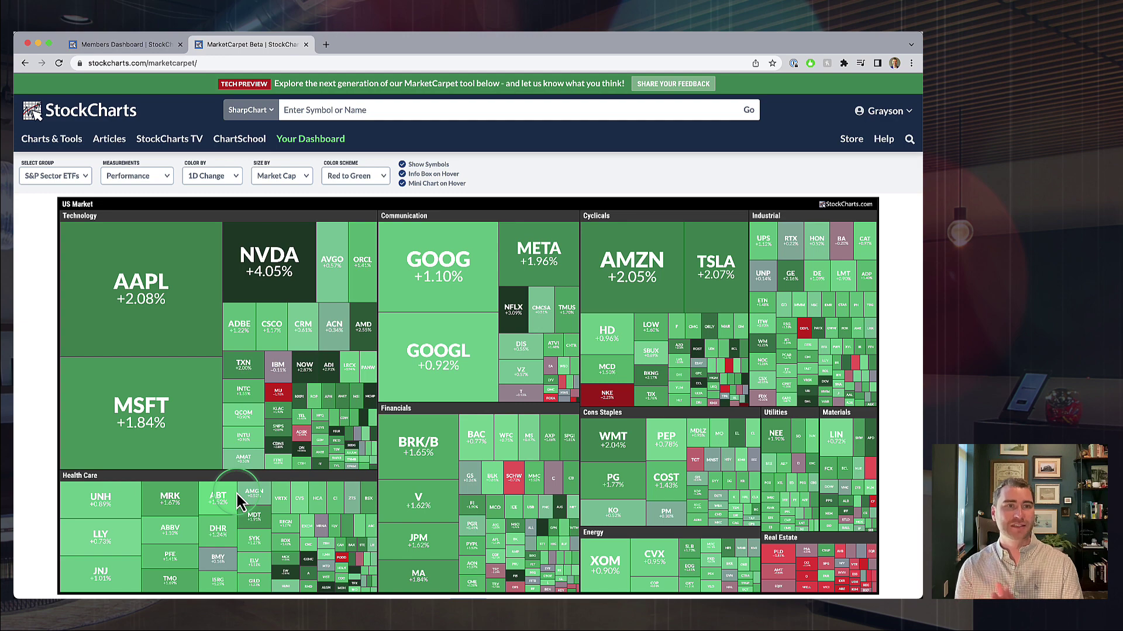
Look through the MarketCarpet's group and measurement options, keeping S&P Sector ETFs and Performance
click(38, 176)
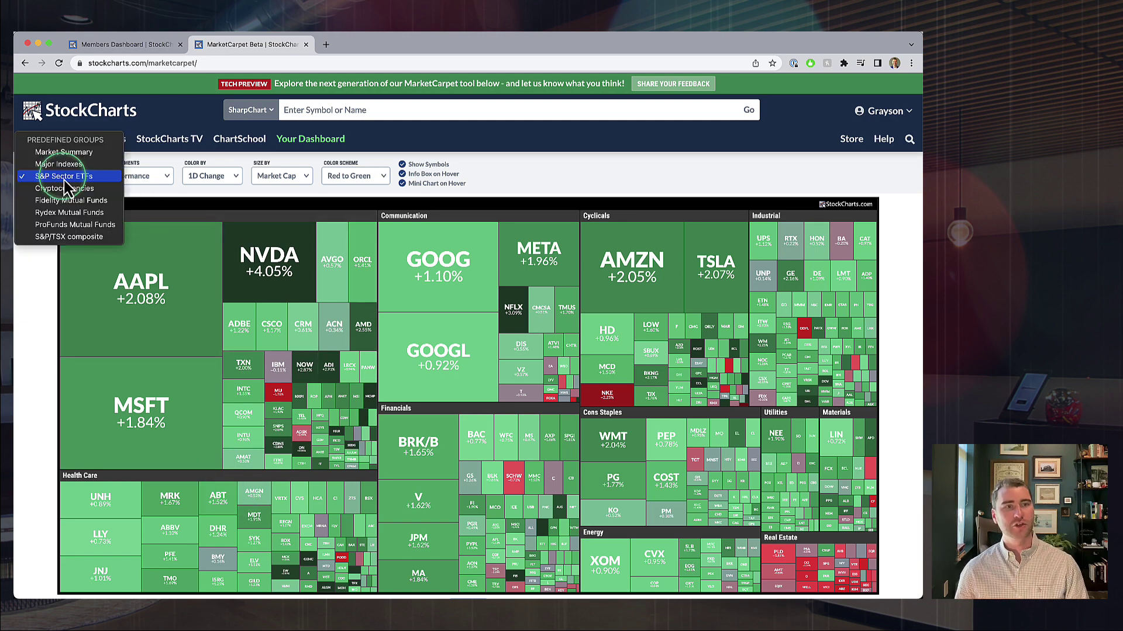
click(45, 281)
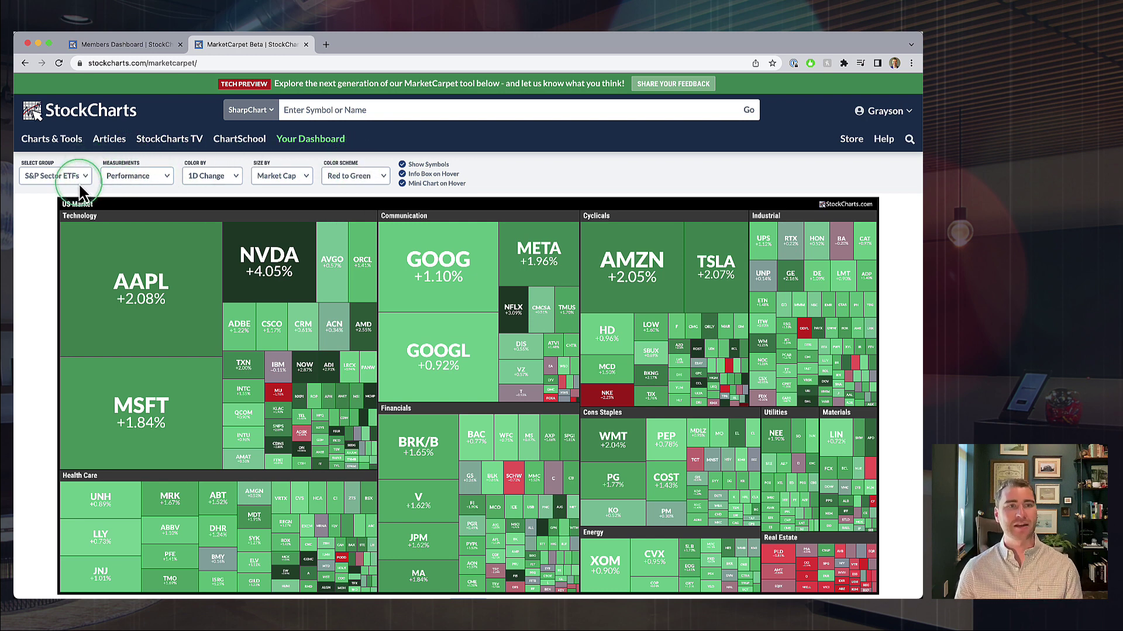
click(49, 177)
click(64, 176)
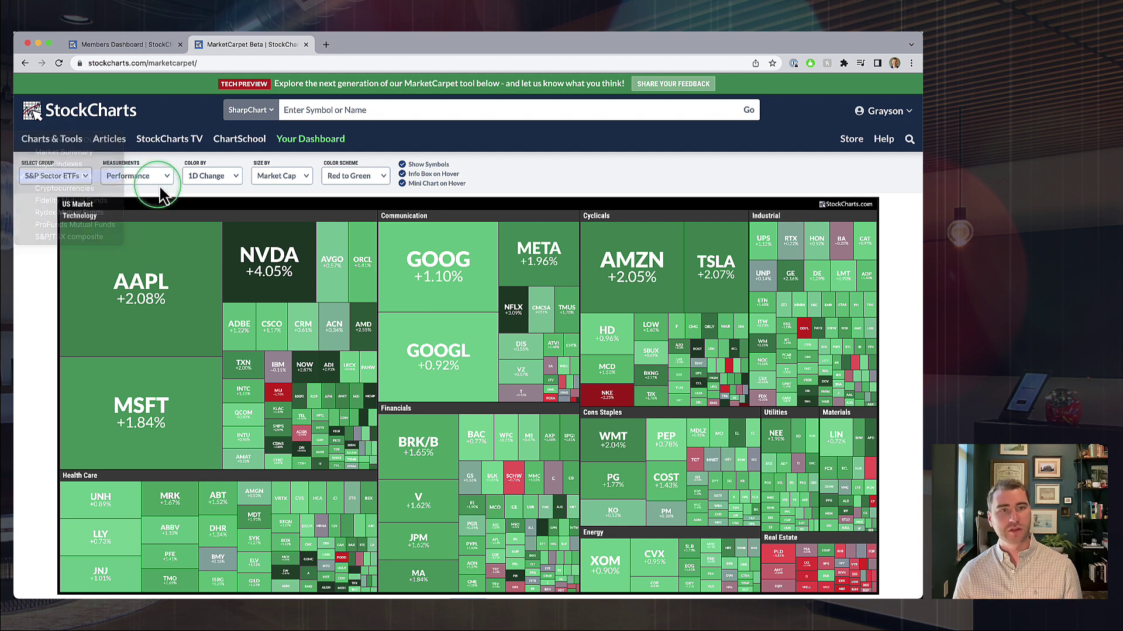
click(151, 177)
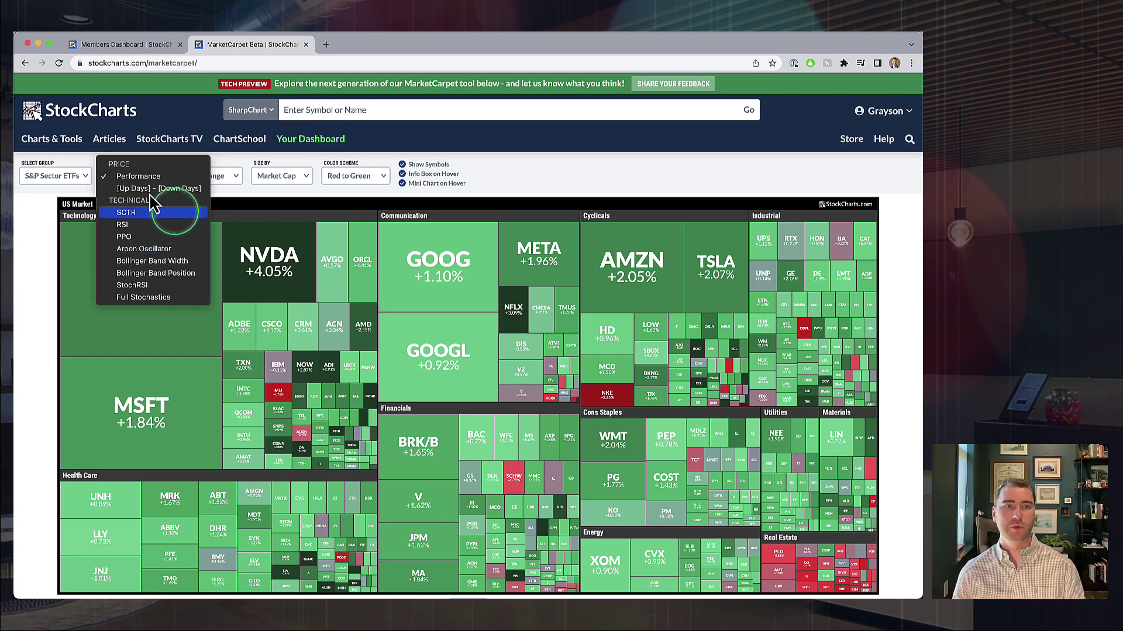
click(131, 177)
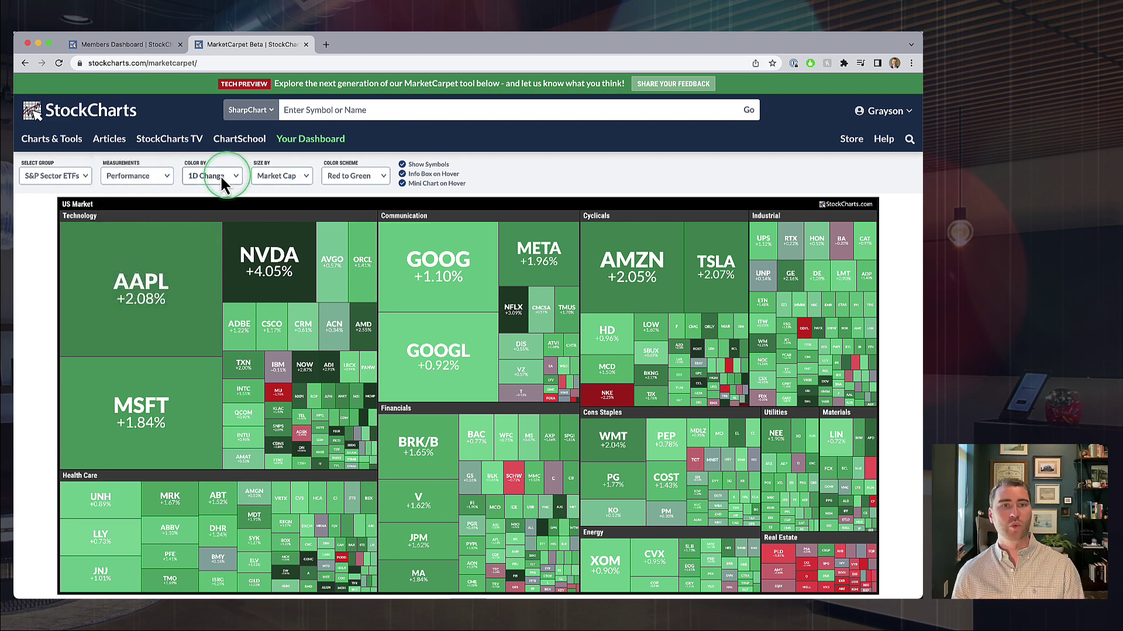
Color the MarketCarpet by 5D Change
click(214, 176)
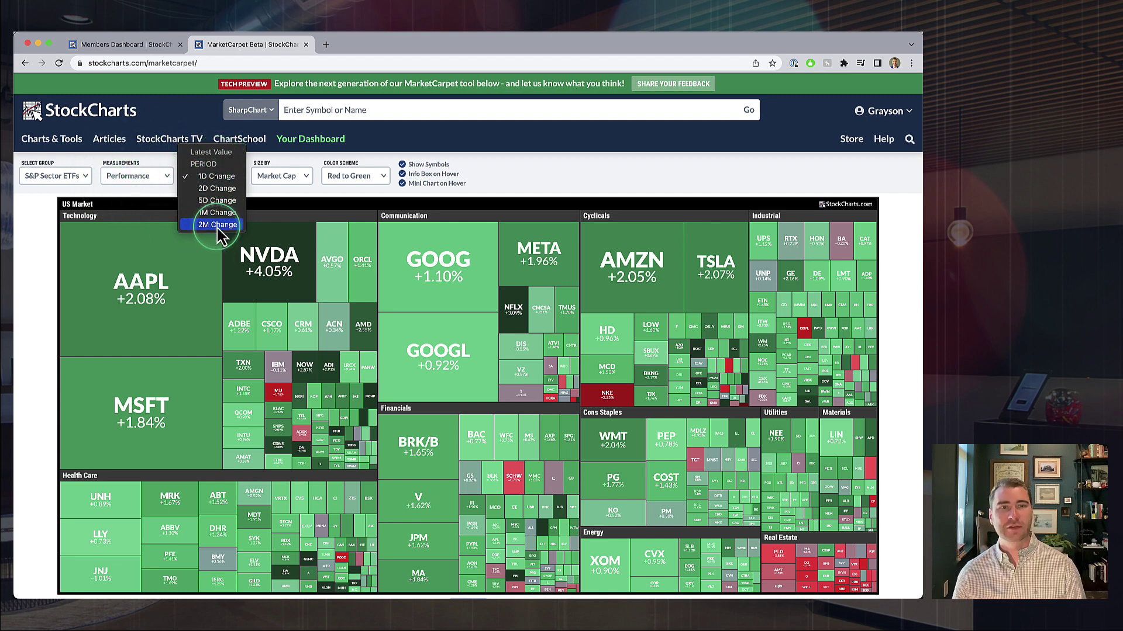
click(216, 176)
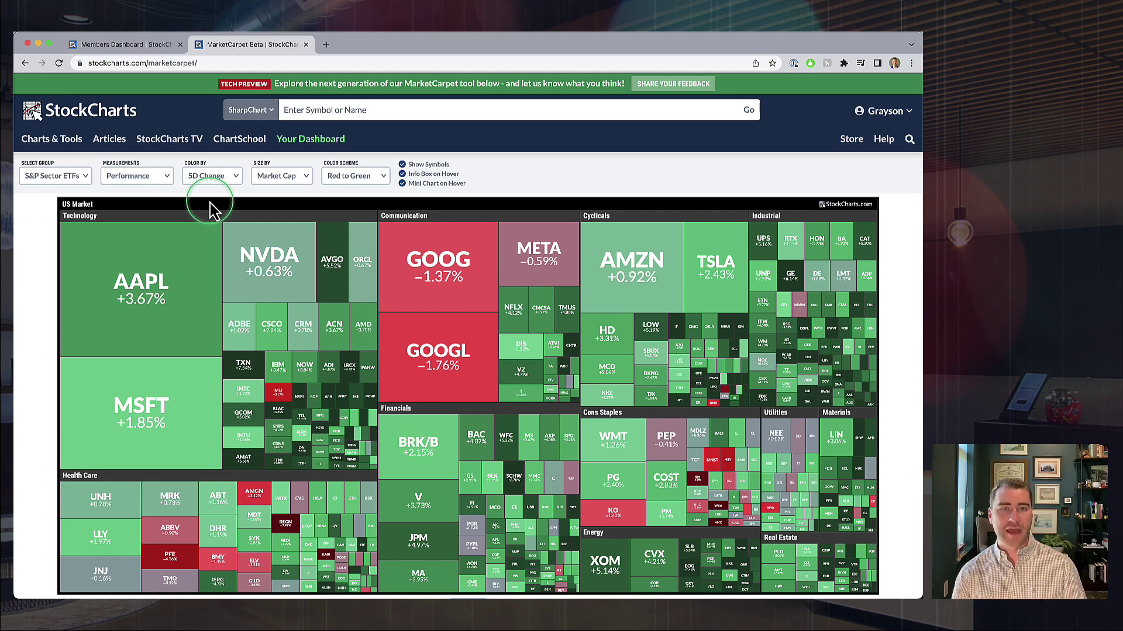
scroll(209, 202, down, 2)
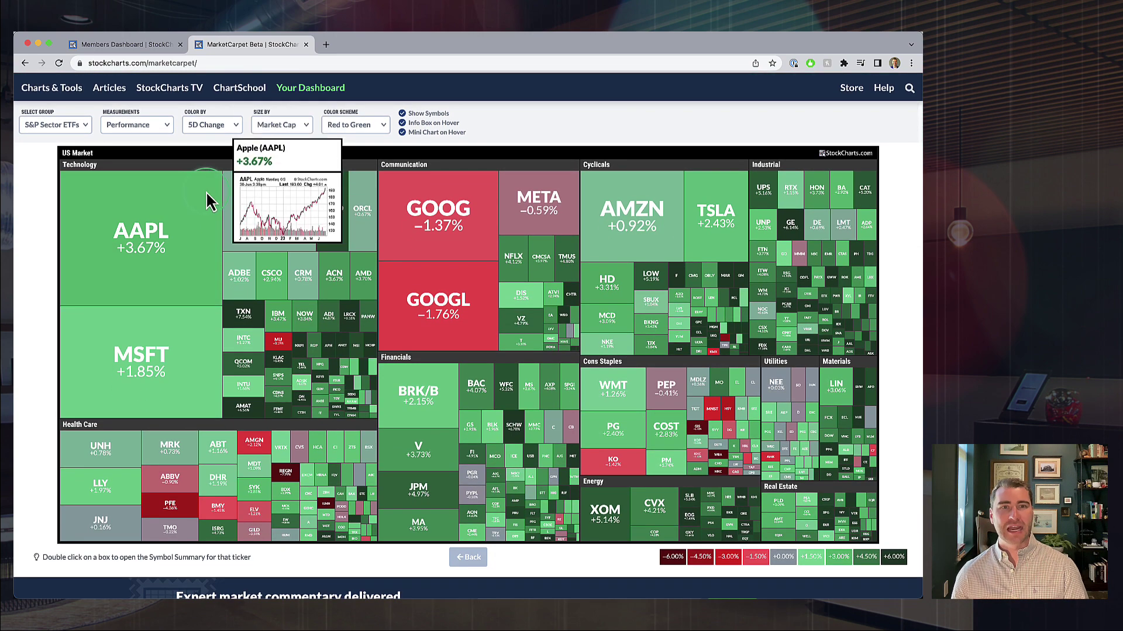
Try sizing the MarketCarpet boxes by Equal Weight and by Price, and restore Market Cap sizing
click(281, 125)
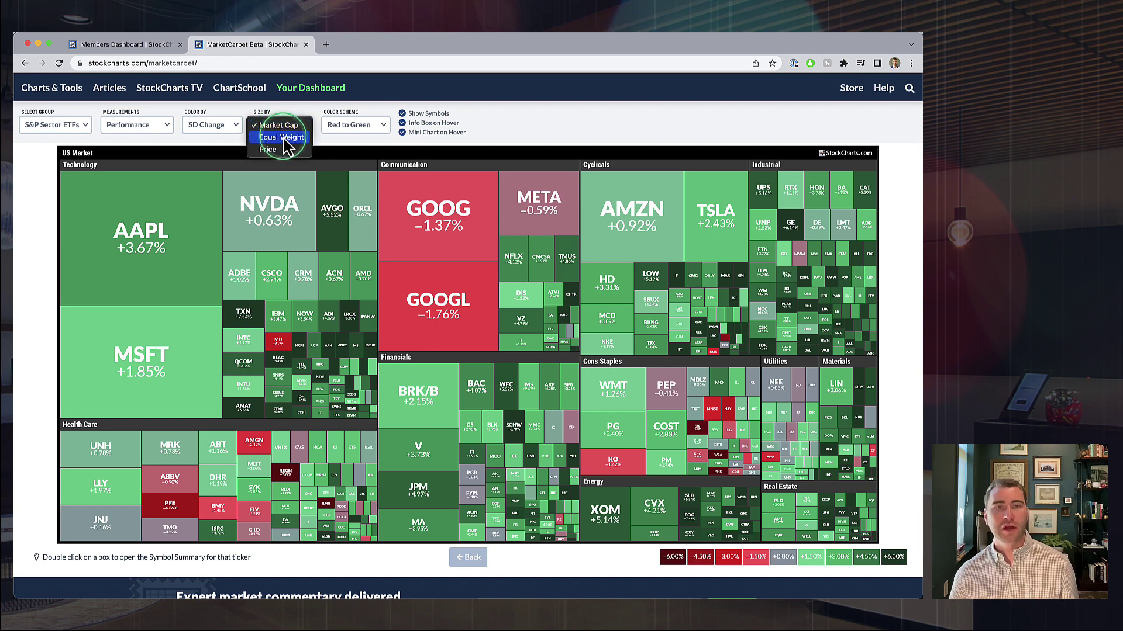
click(284, 140)
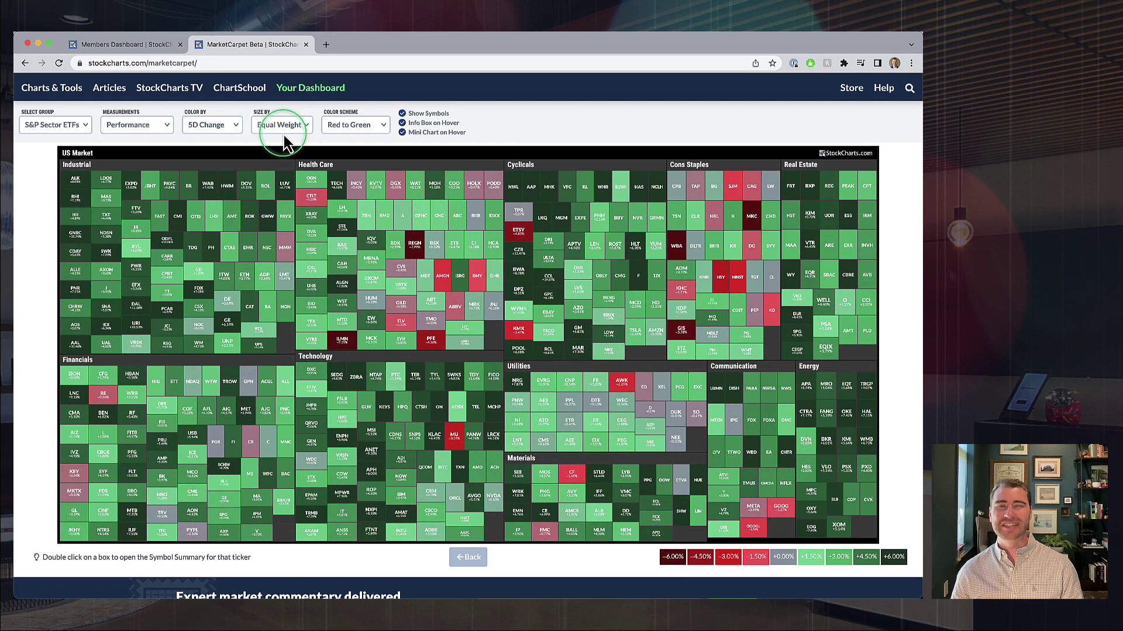
click(282, 125)
click(269, 138)
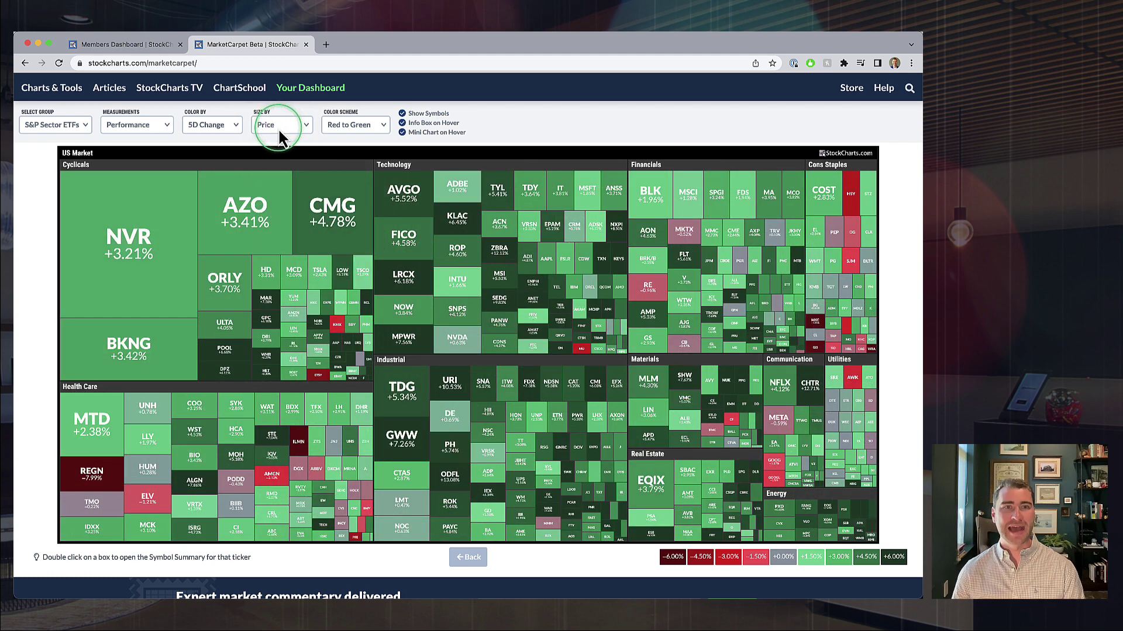
click(279, 130)
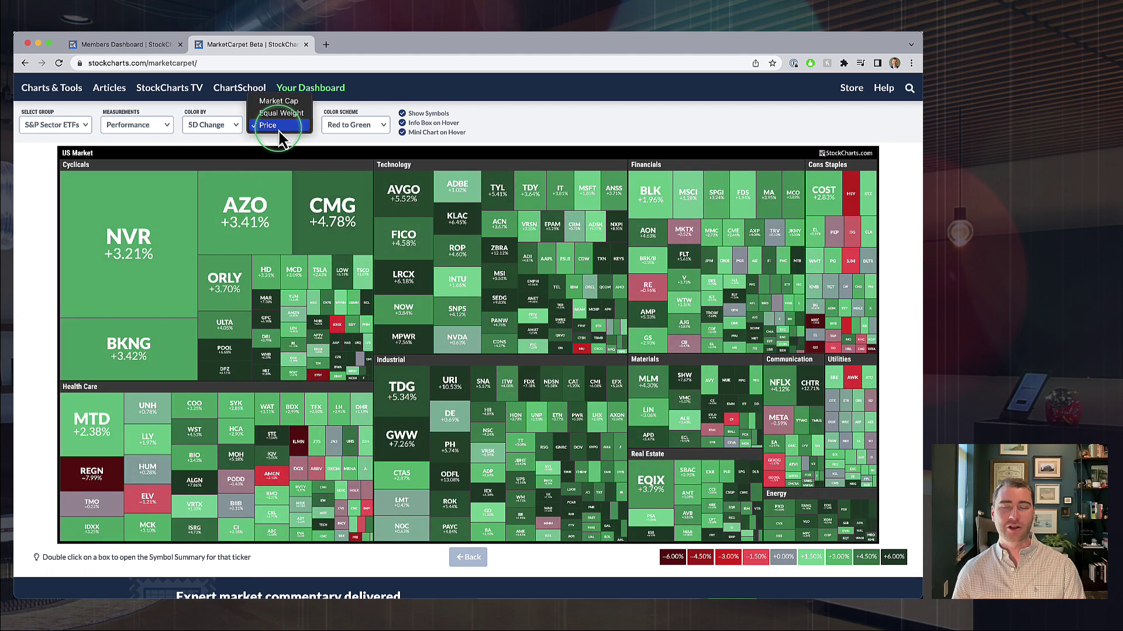
click(278, 102)
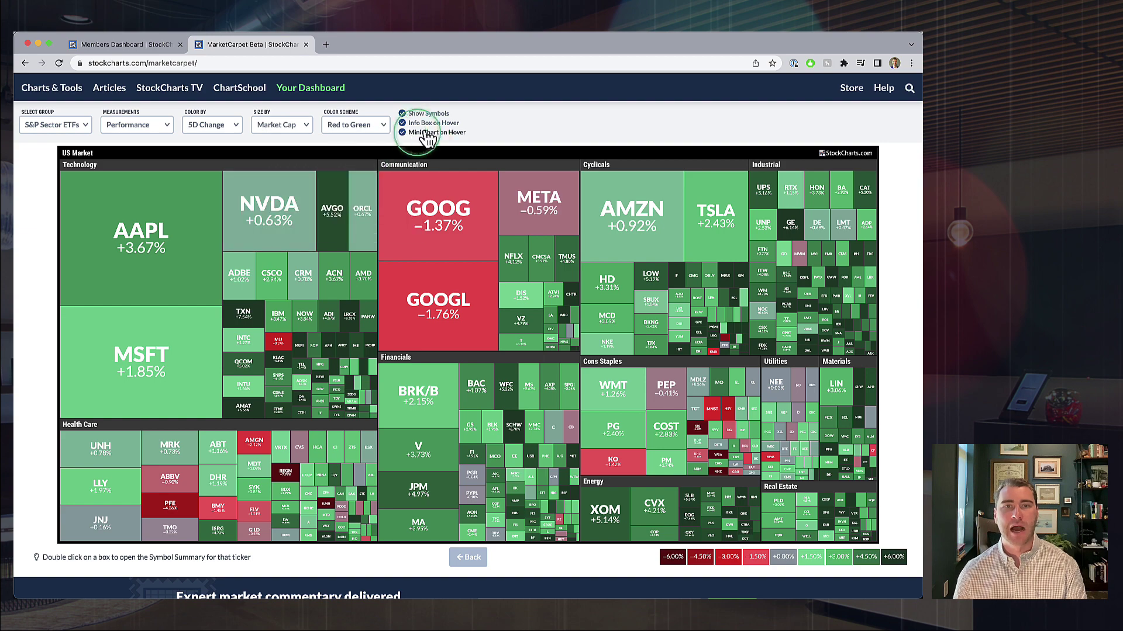
Try the Cotton Candy and Vanilla color schemes on the MarketCarpet, and restore the light Red to Green scheme
click(358, 140)
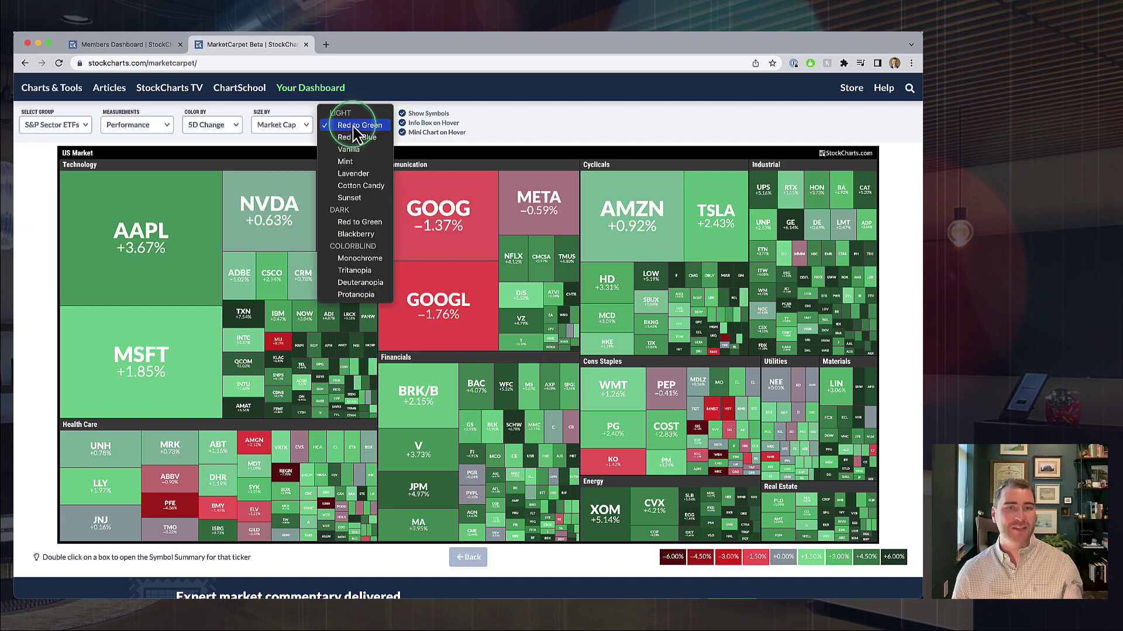
click(353, 186)
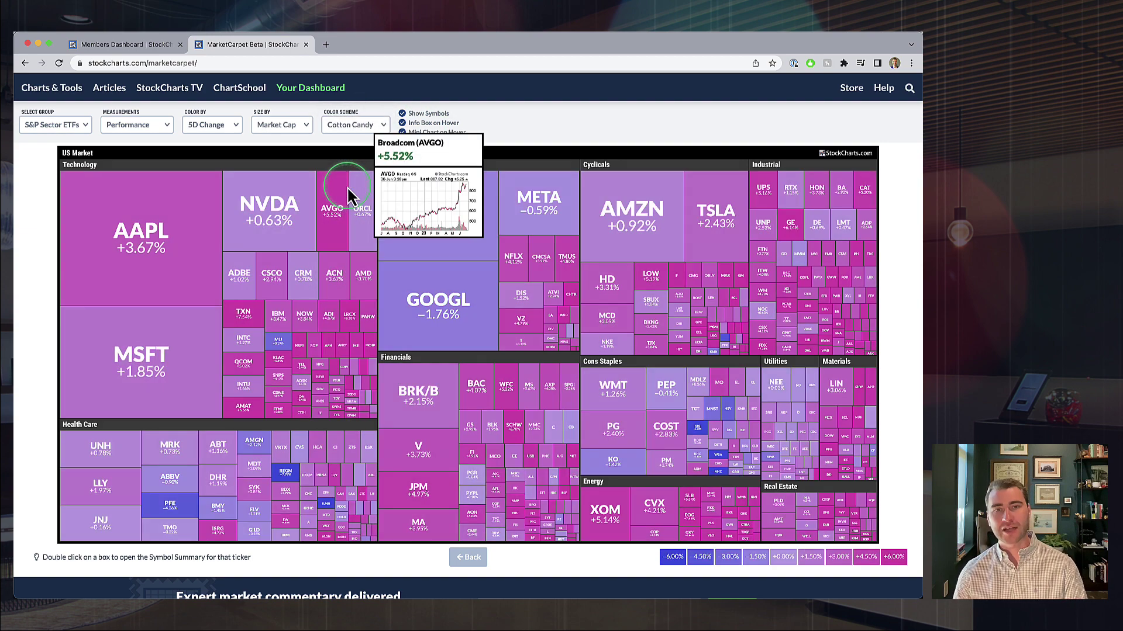
click(355, 128)
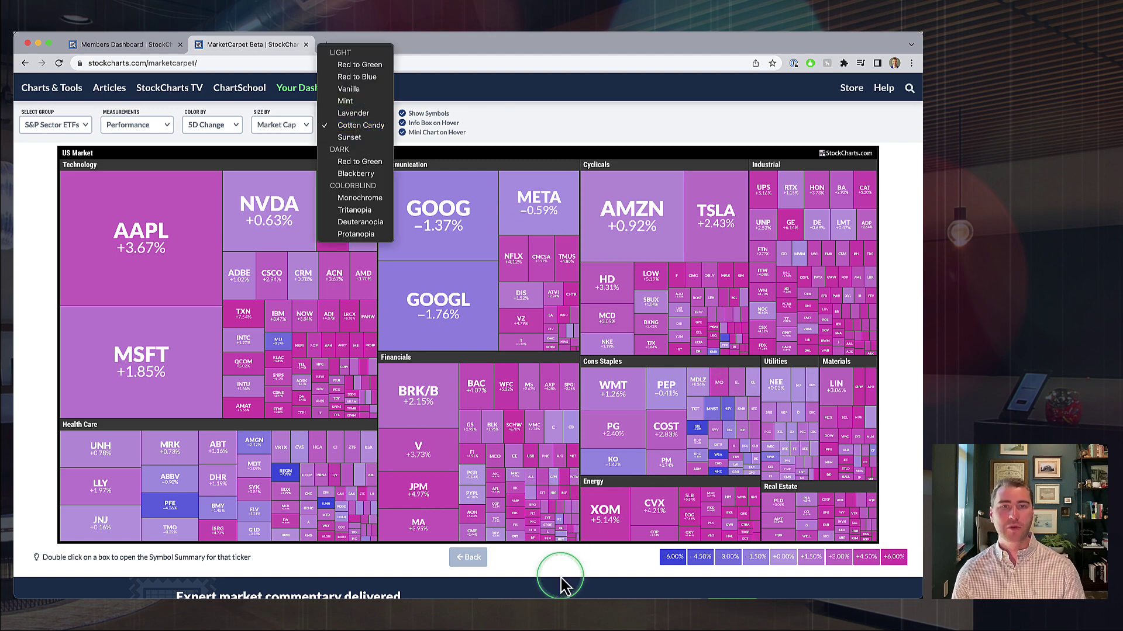
click(572, 125)
scroll(726, 478, down, 1)
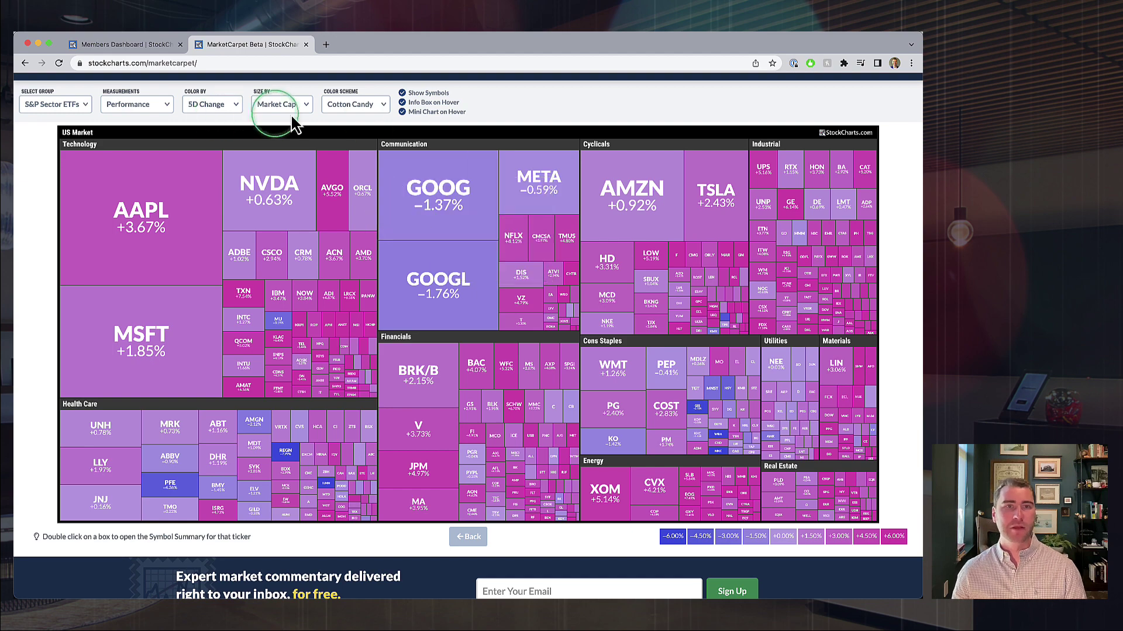
click(360, 105)
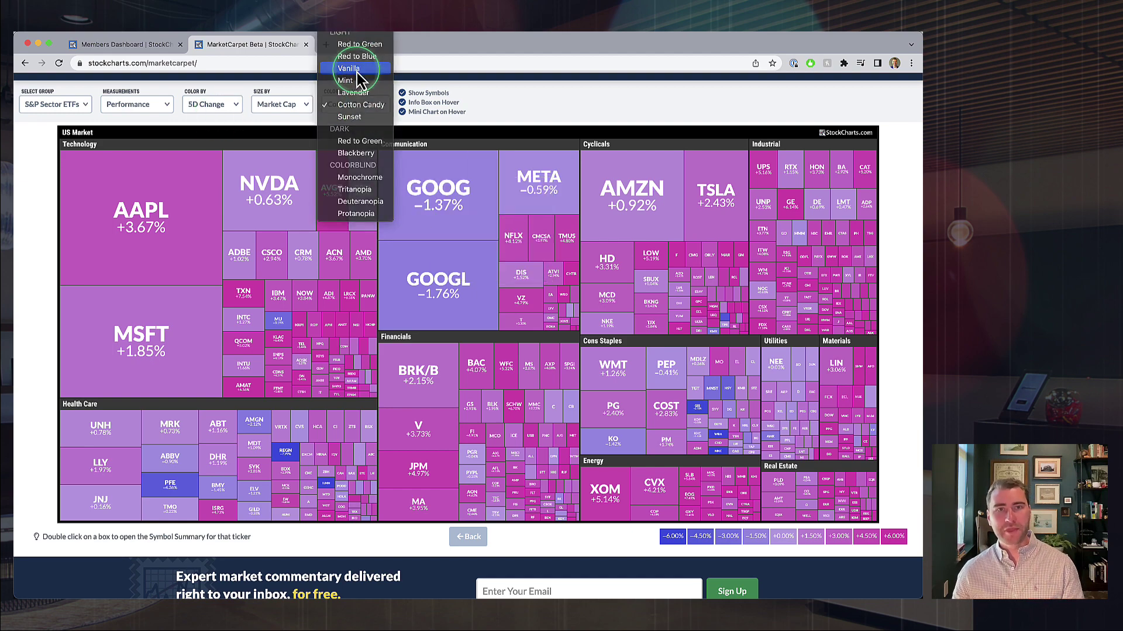
click(350, 69)
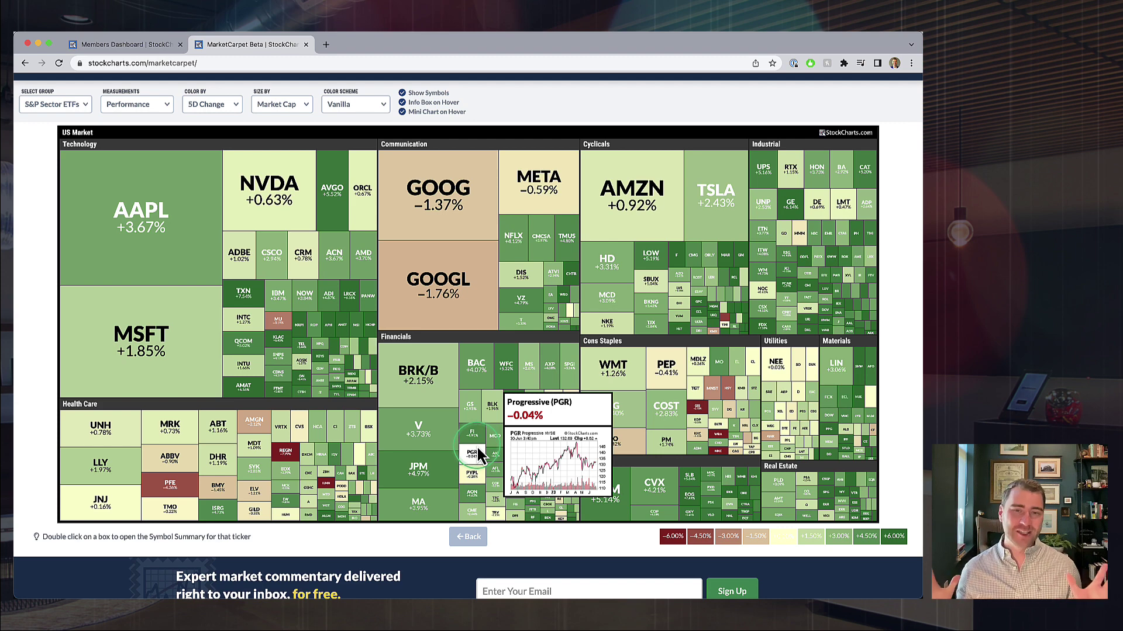
click(351, 106)
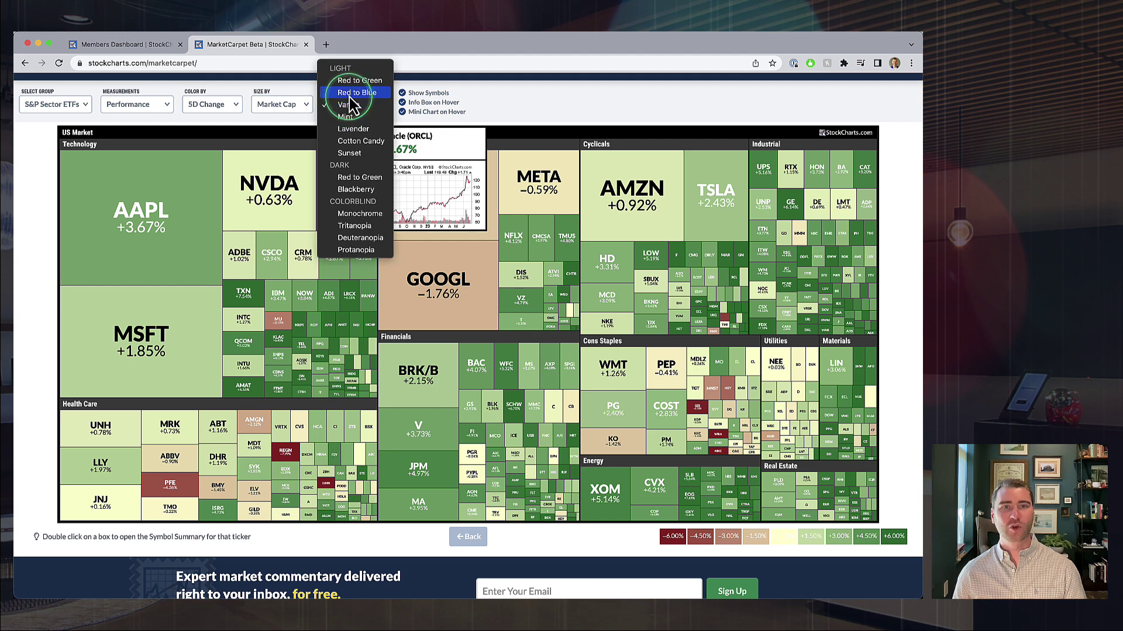
click(354, 81)
Try the dark Red to Green and Blackberry color schemes, and switch back to the light Red to Green scheme
click(364, 105)
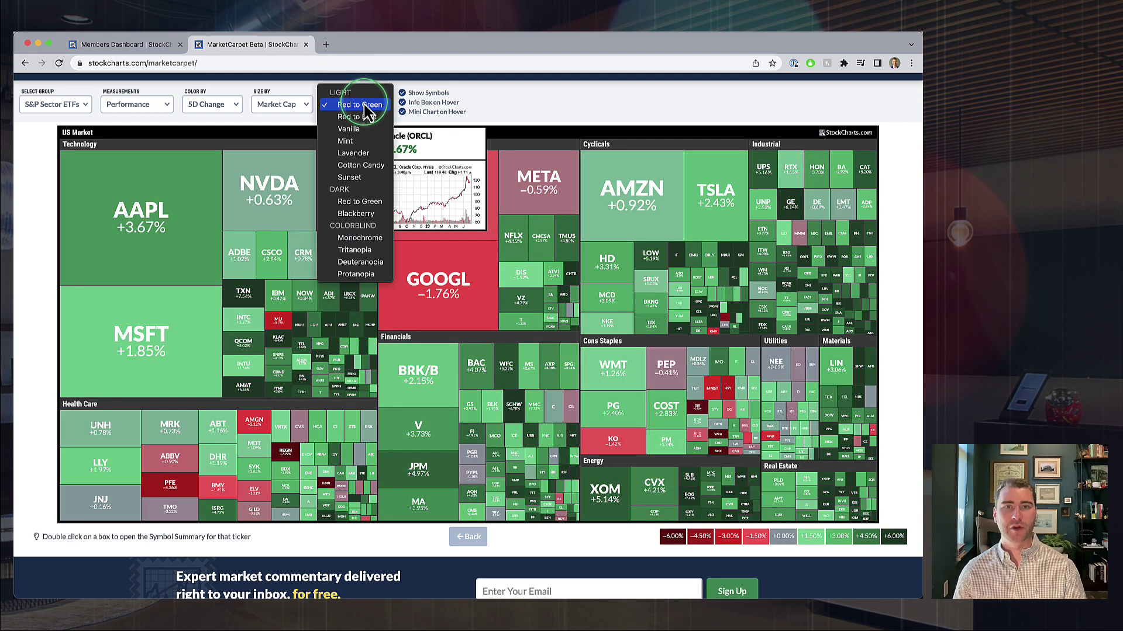
click(360, 204)
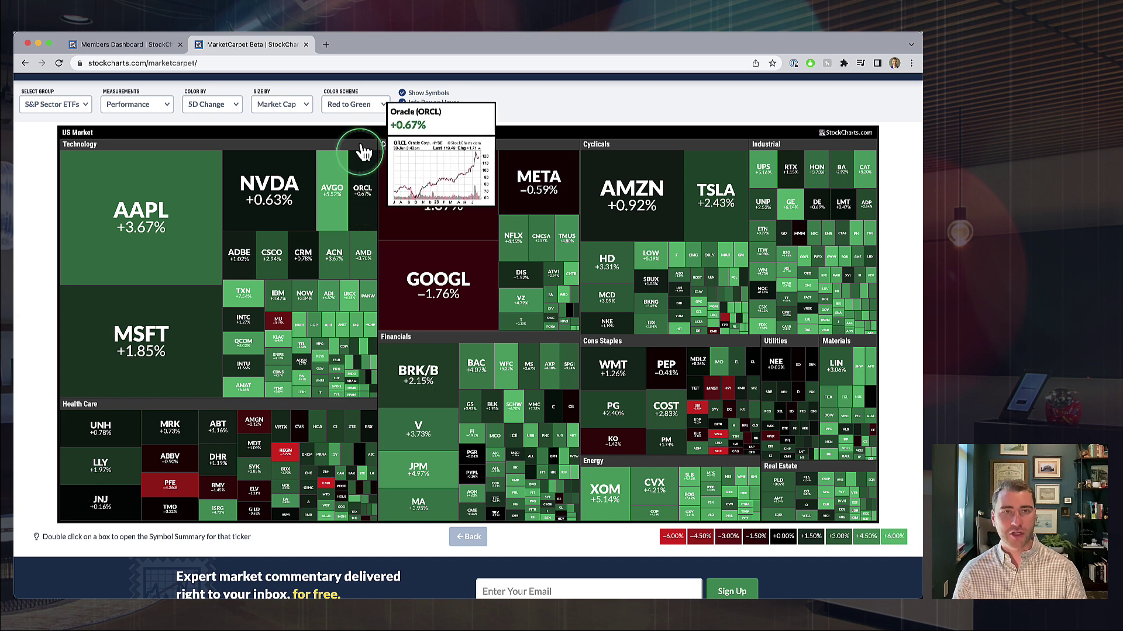
click(347, 106)
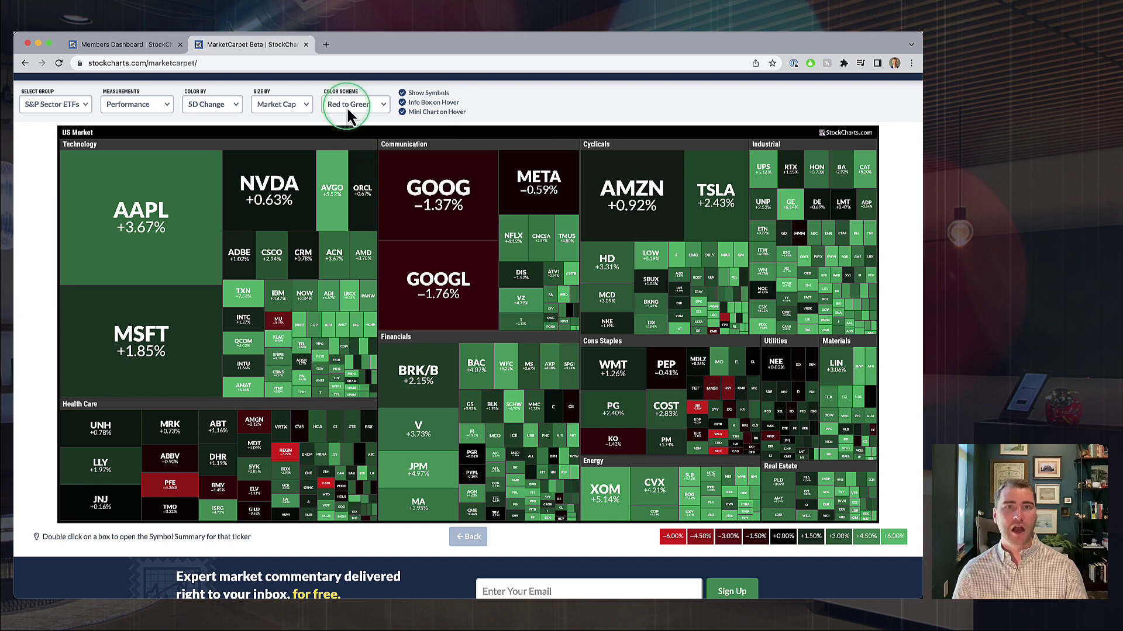
click(352, 116)
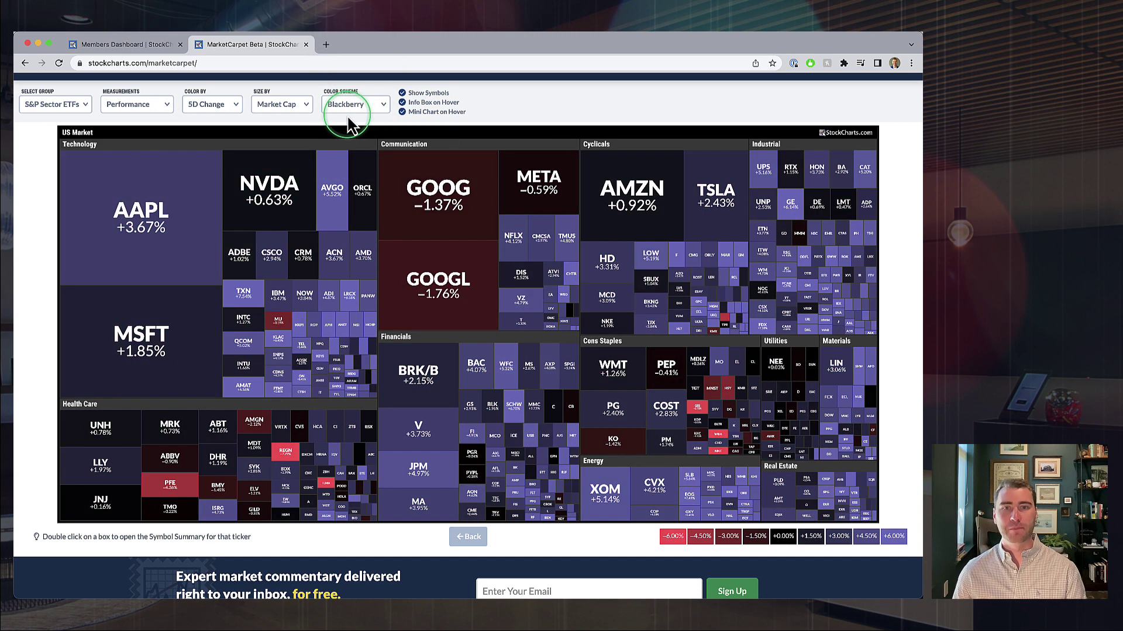
click(354, 110)
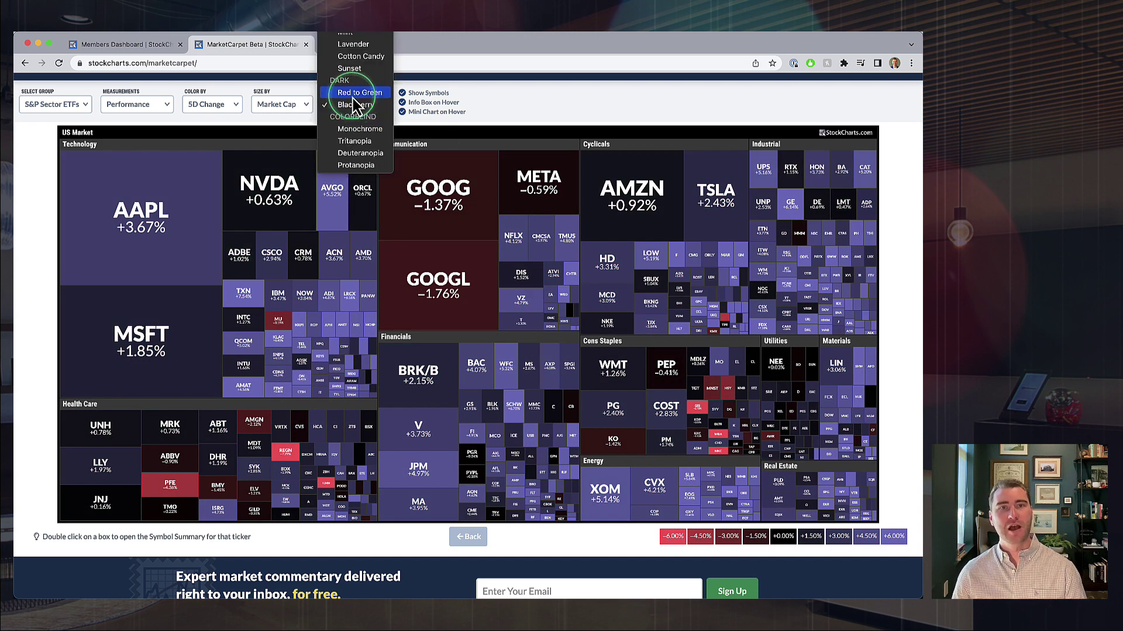
click(354, 42)
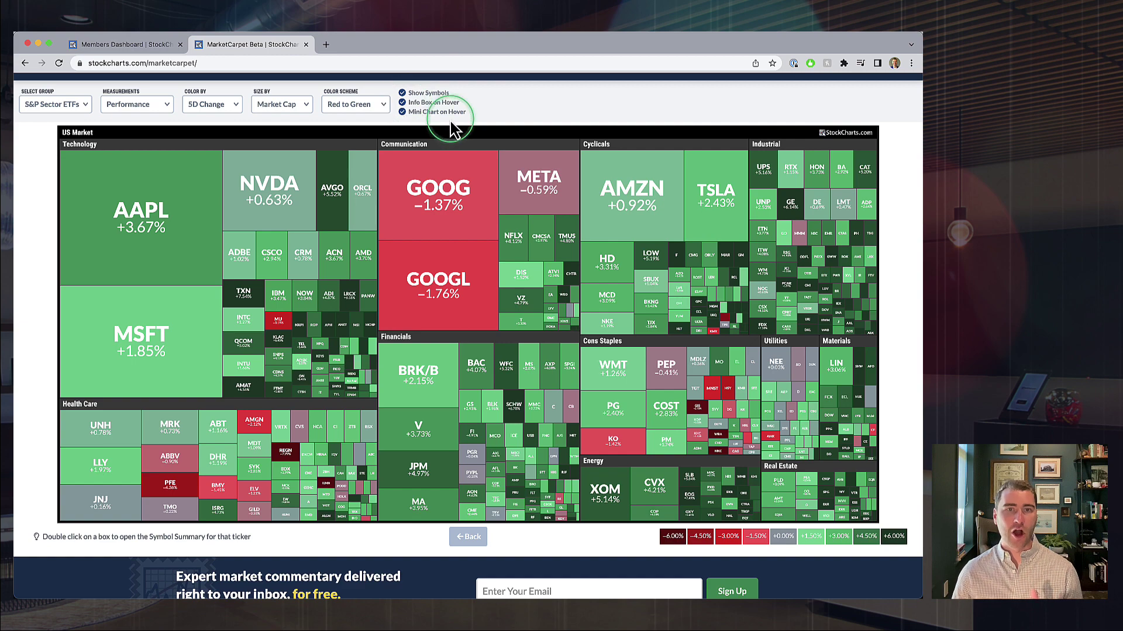
Hide the symbols on the MarketCarpet, inspect the Apple box without its label, and show the symbols again
scroll(418, 111, up, 2)
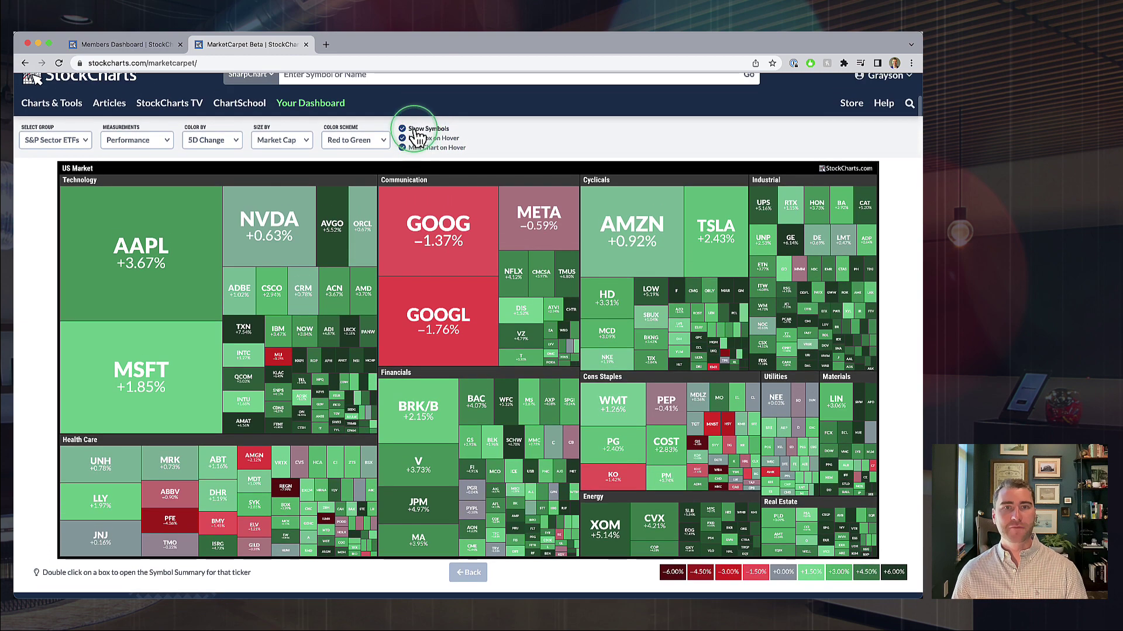
click(417, 130)
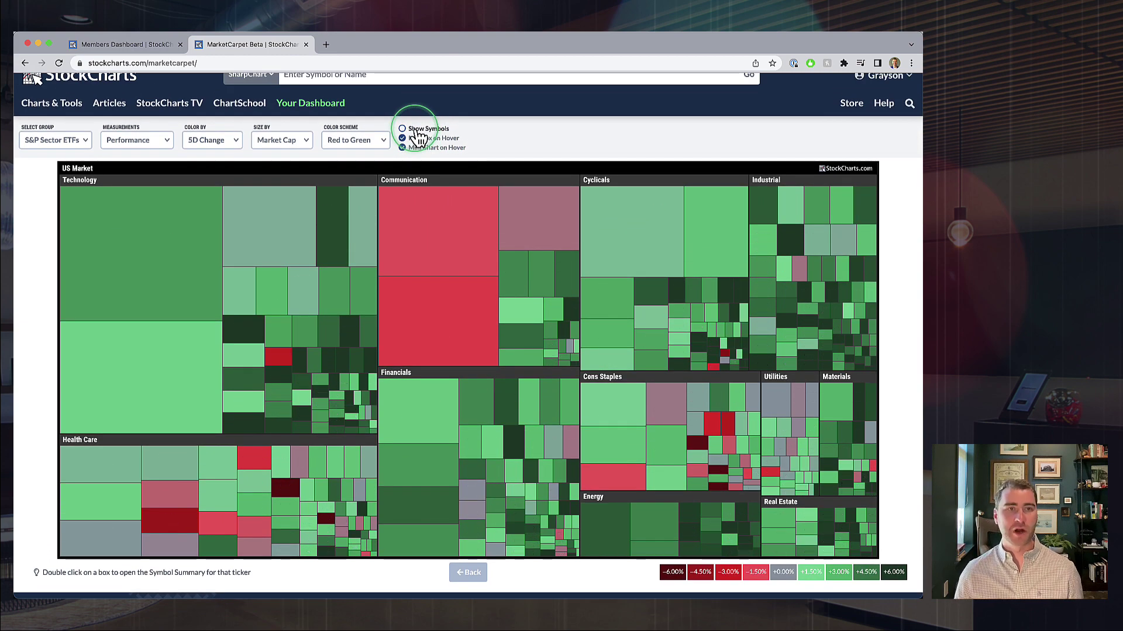
mouse_move(122, 205)
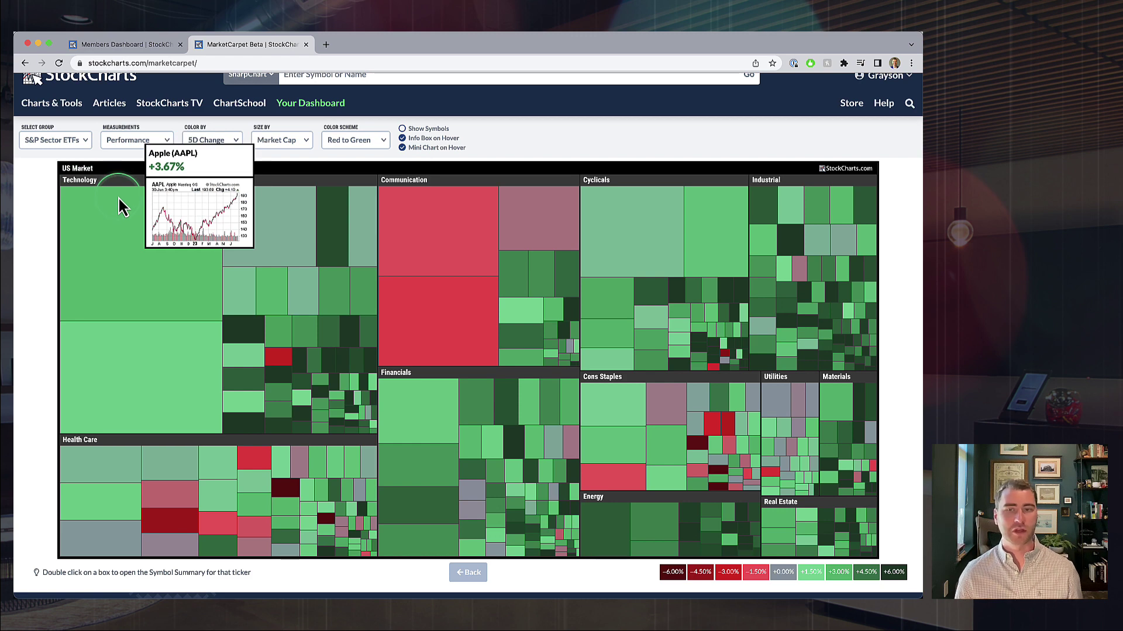
click(418, 130)
Preview the Apple and GOOGL pop-ups with the hover info box on and off, and leave the info box enabled
mouse_move(447, 251)
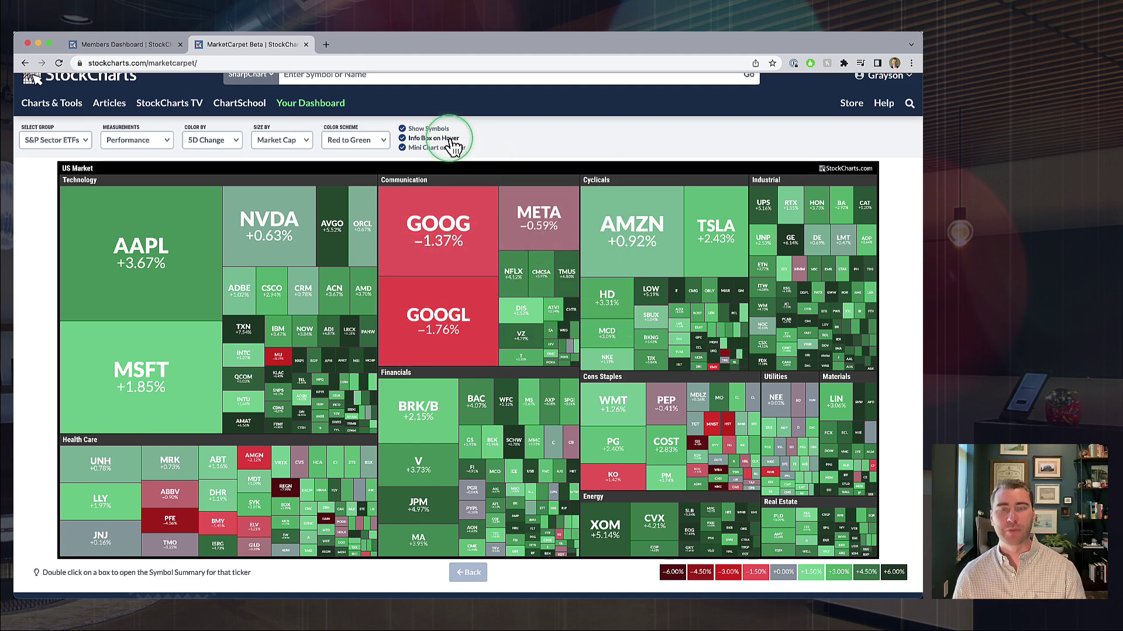
mouse_move(201, 283)
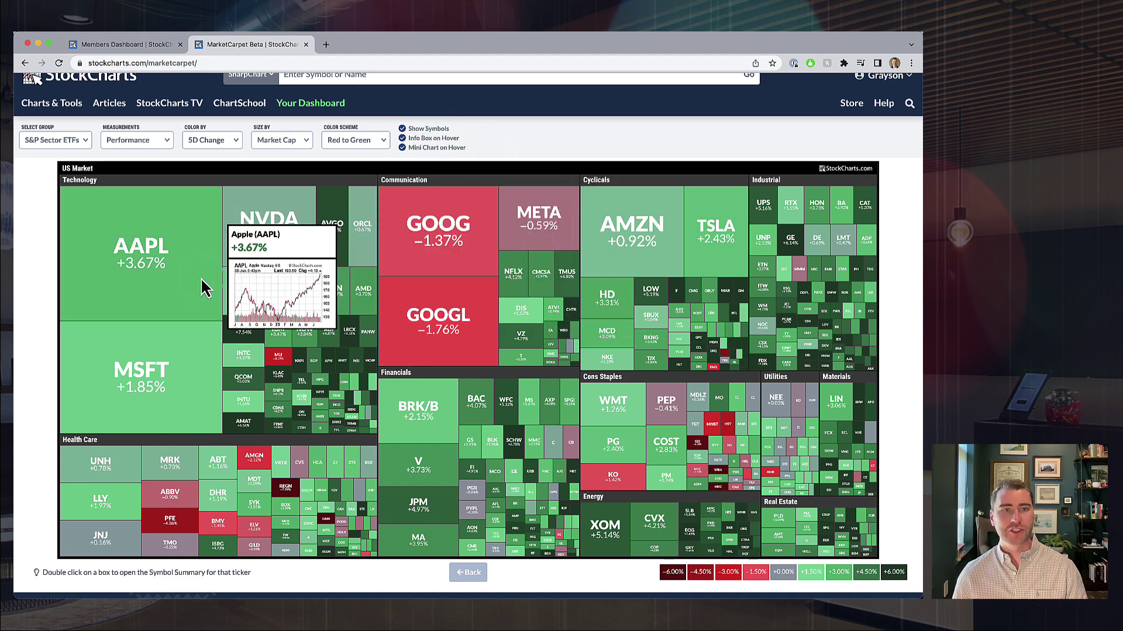
mouse_move(446, 325)
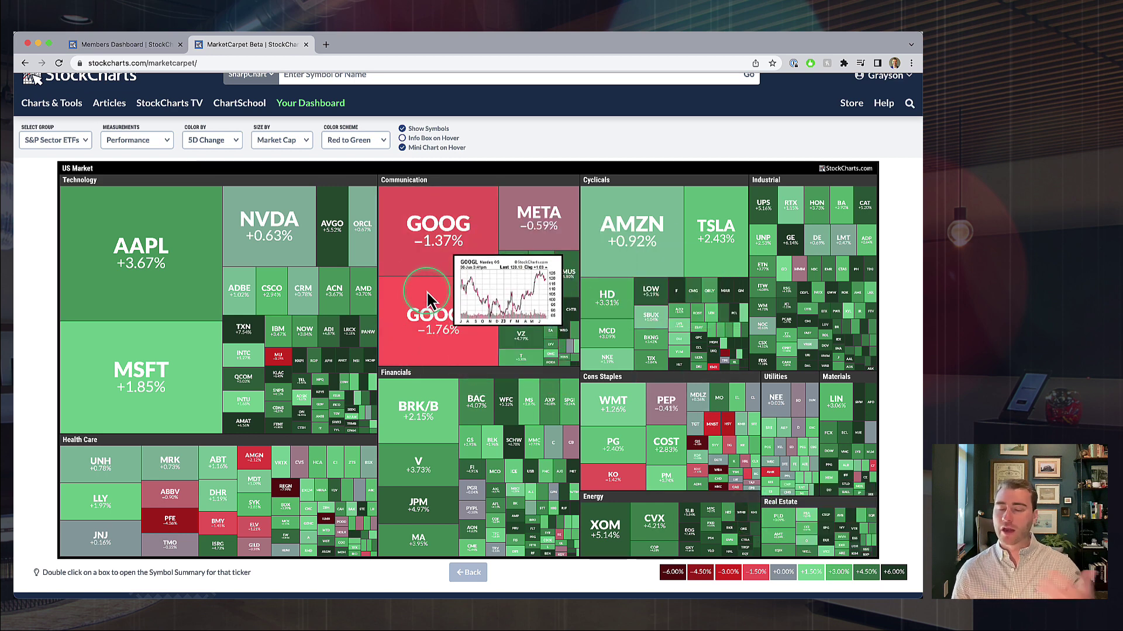
click(403, 140)
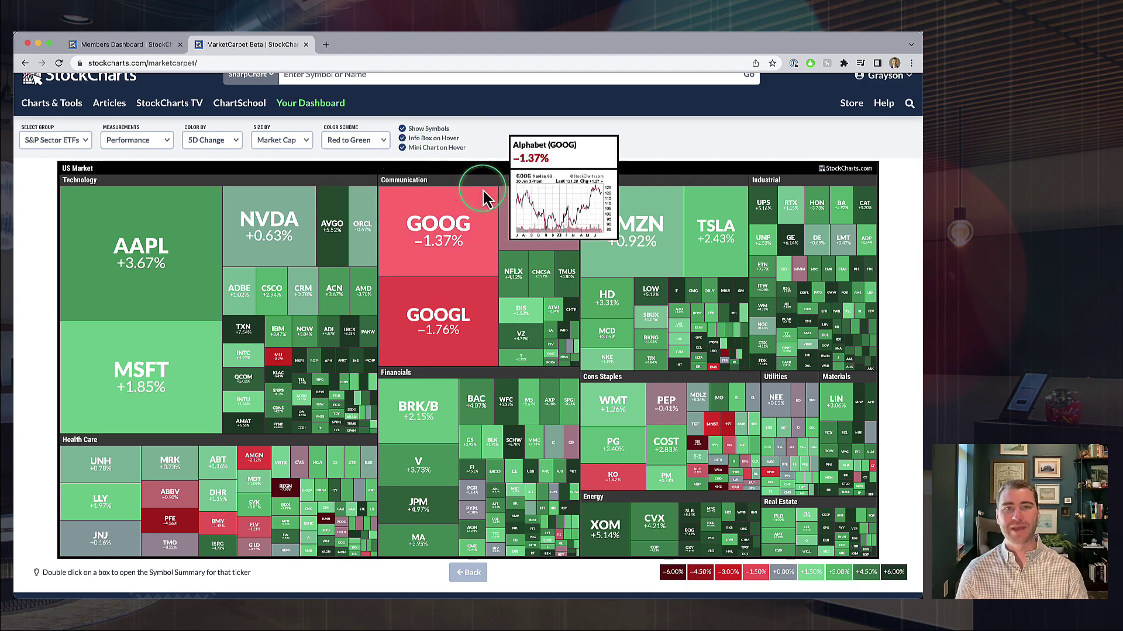
Open Apple's Symbol Summary from its MarketCarpet box, review it, and close it to return to the MarketCarpet
scroll(485, 198, down, 1)
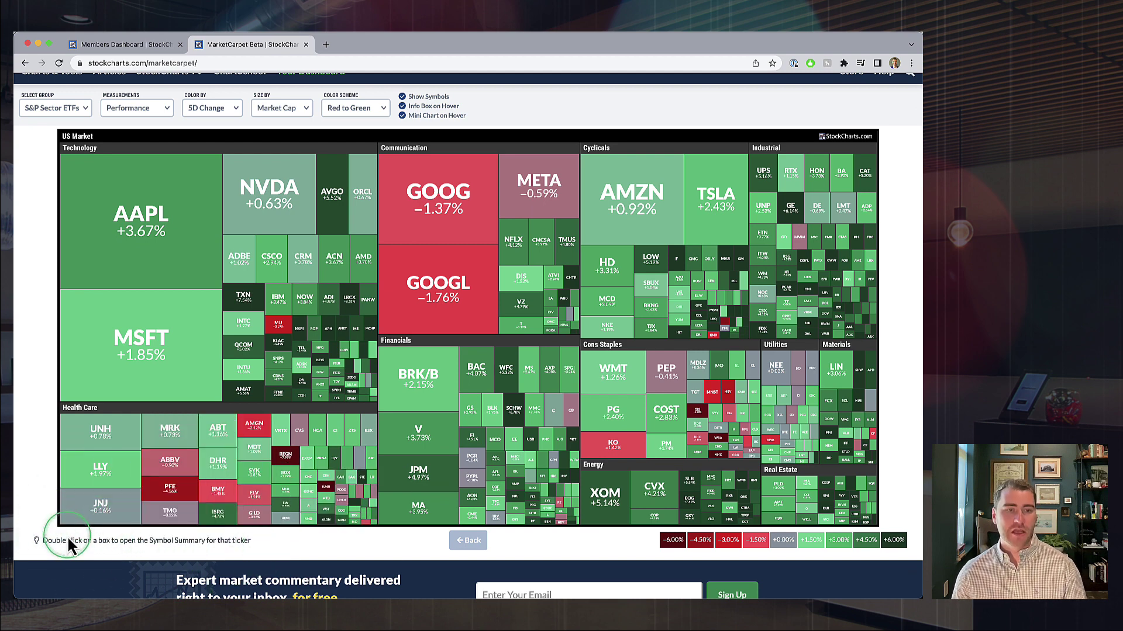
mouse_move(186, 282)
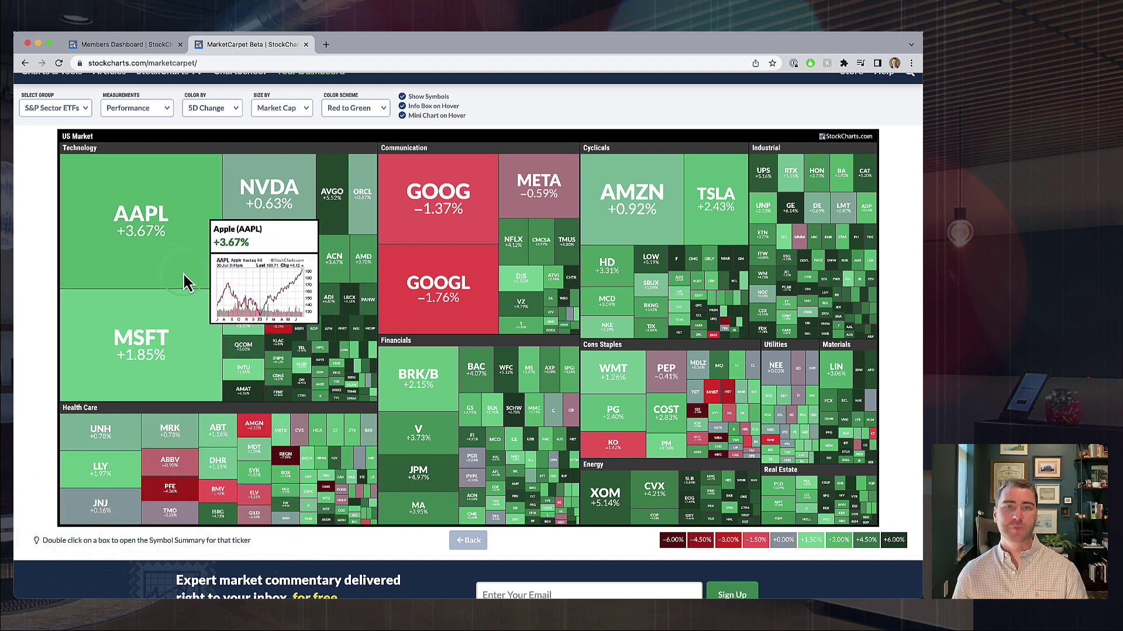
double_click(185, 228)
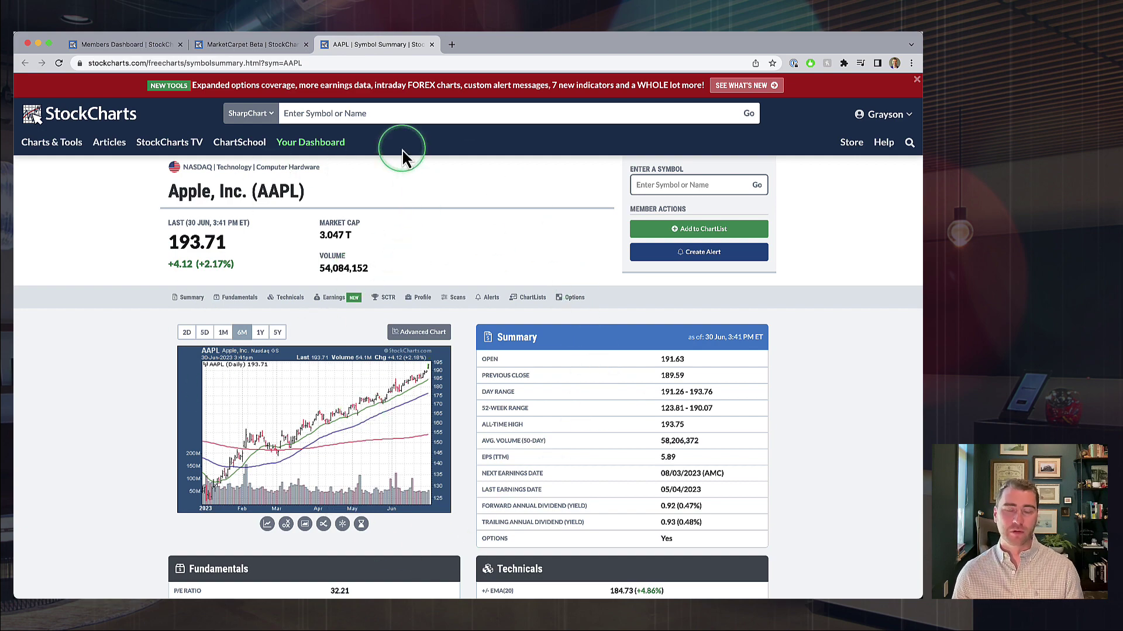
click(431, 45)
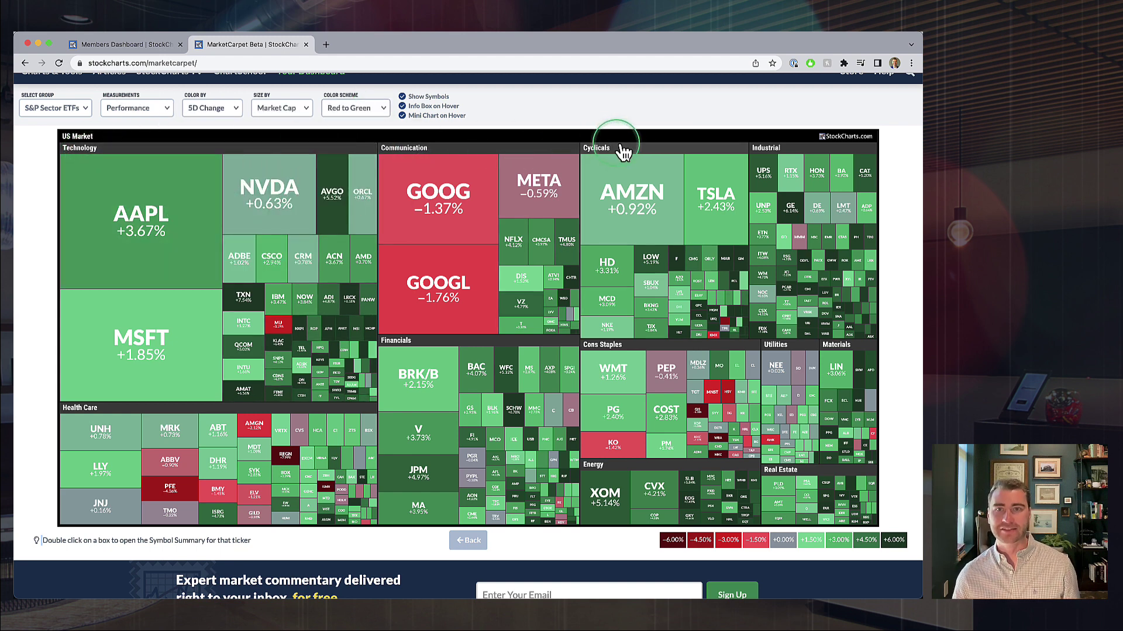
Drill down into the Health Care sector of the MarketCarpet and return to the full US Market view
mouse_move(175, 229)
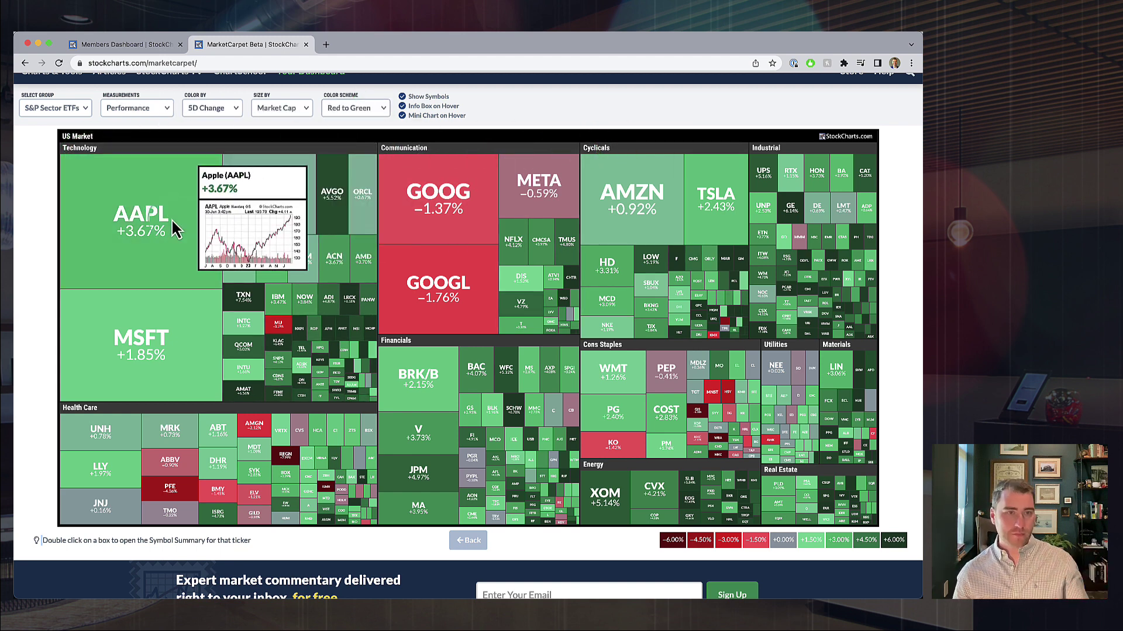
click(86, 410)
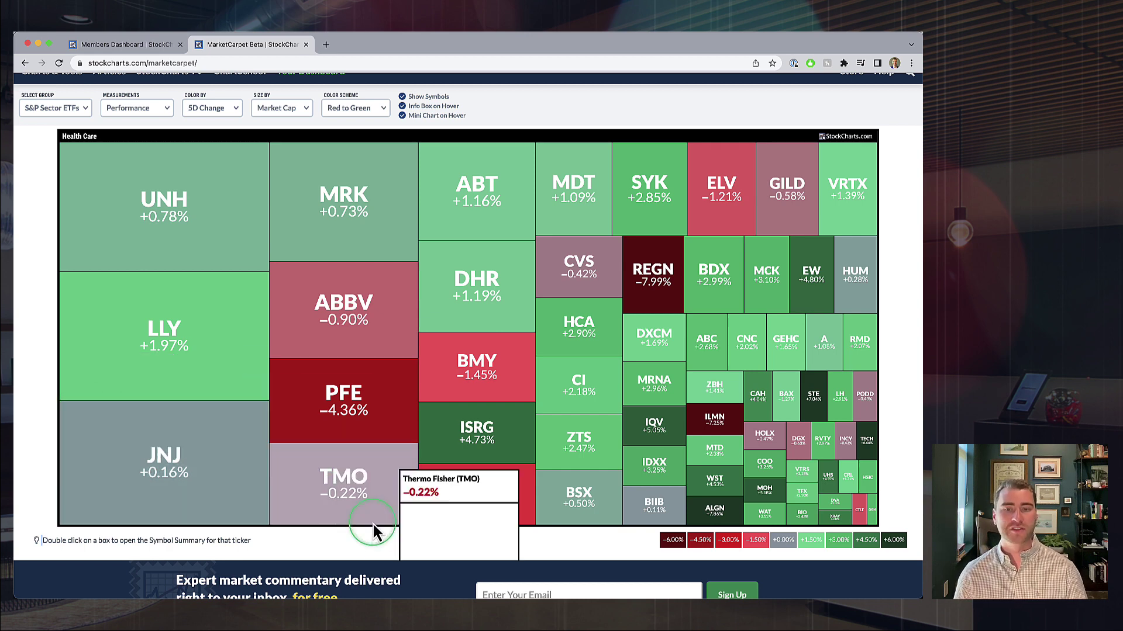
click(474, 543)
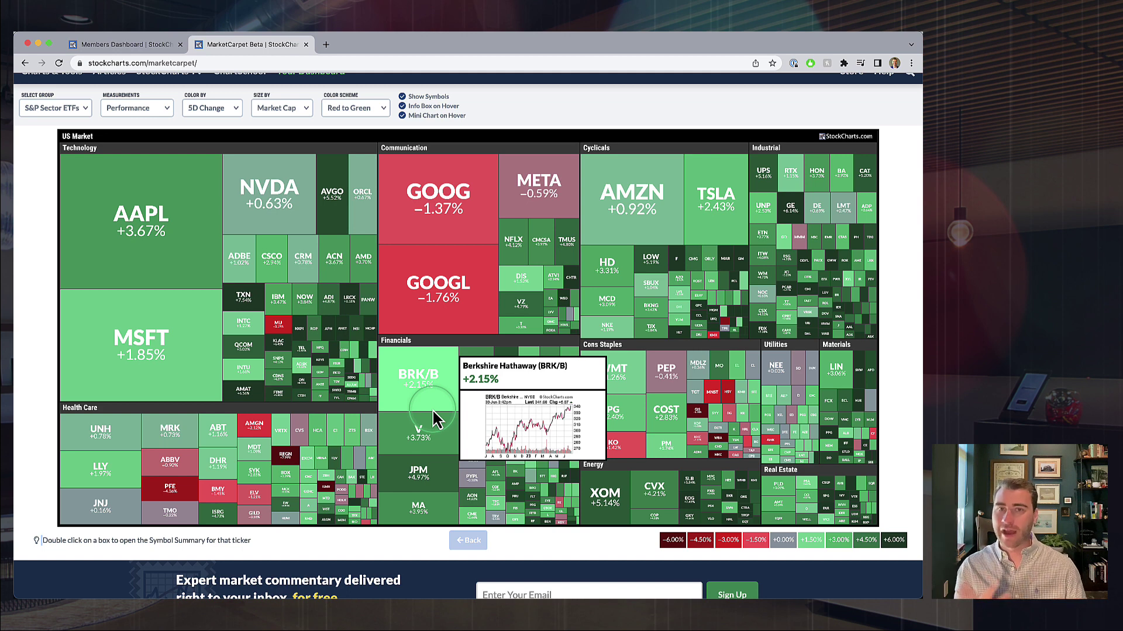
scroll(434, 408, up, 2)
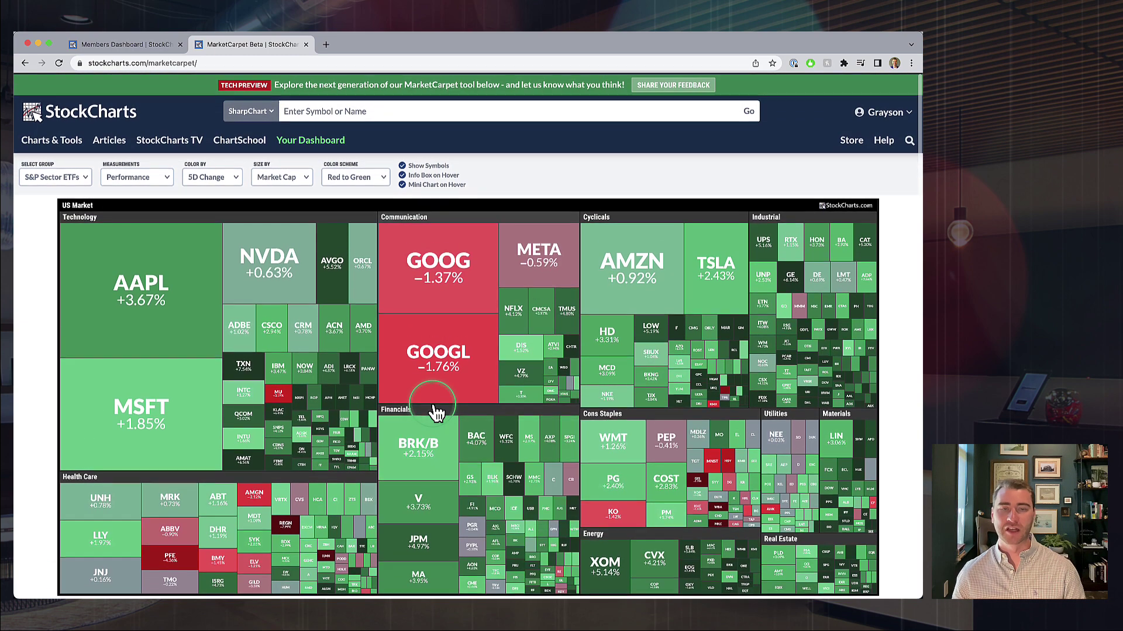